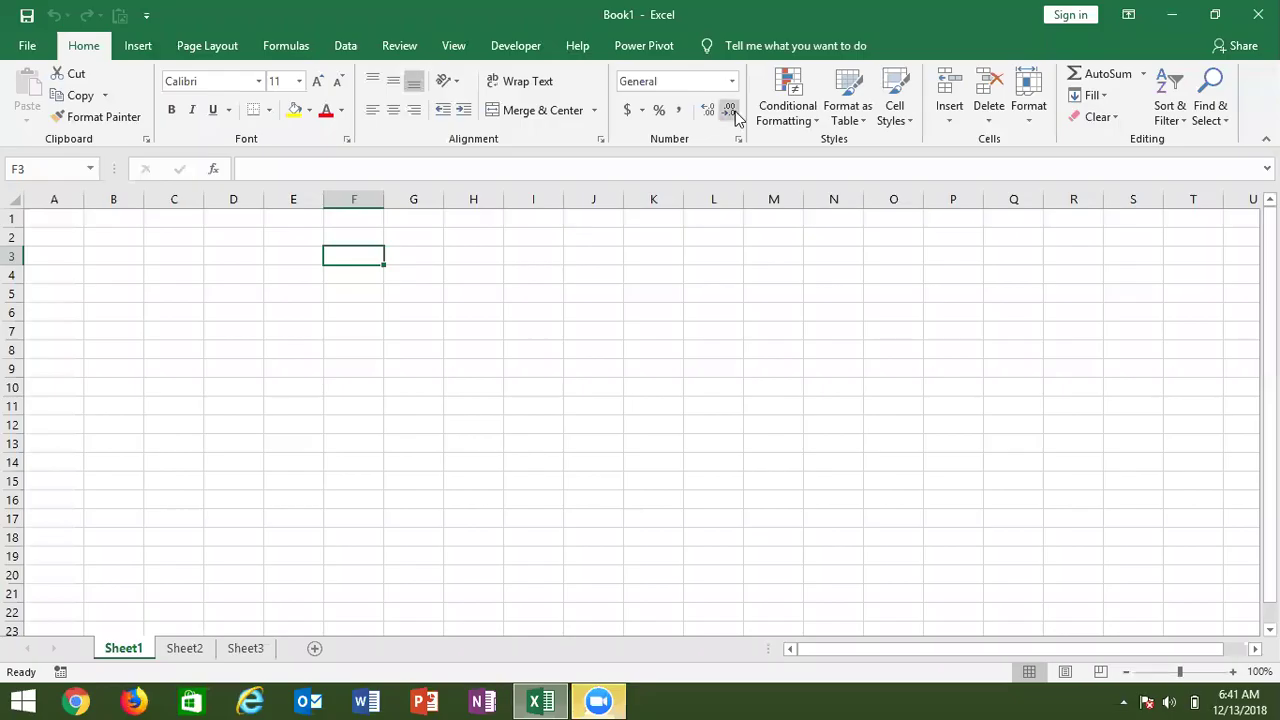
- Enter the number 123654 in cell A2
{"action": "left_click", "coordinate": [70, 253]}
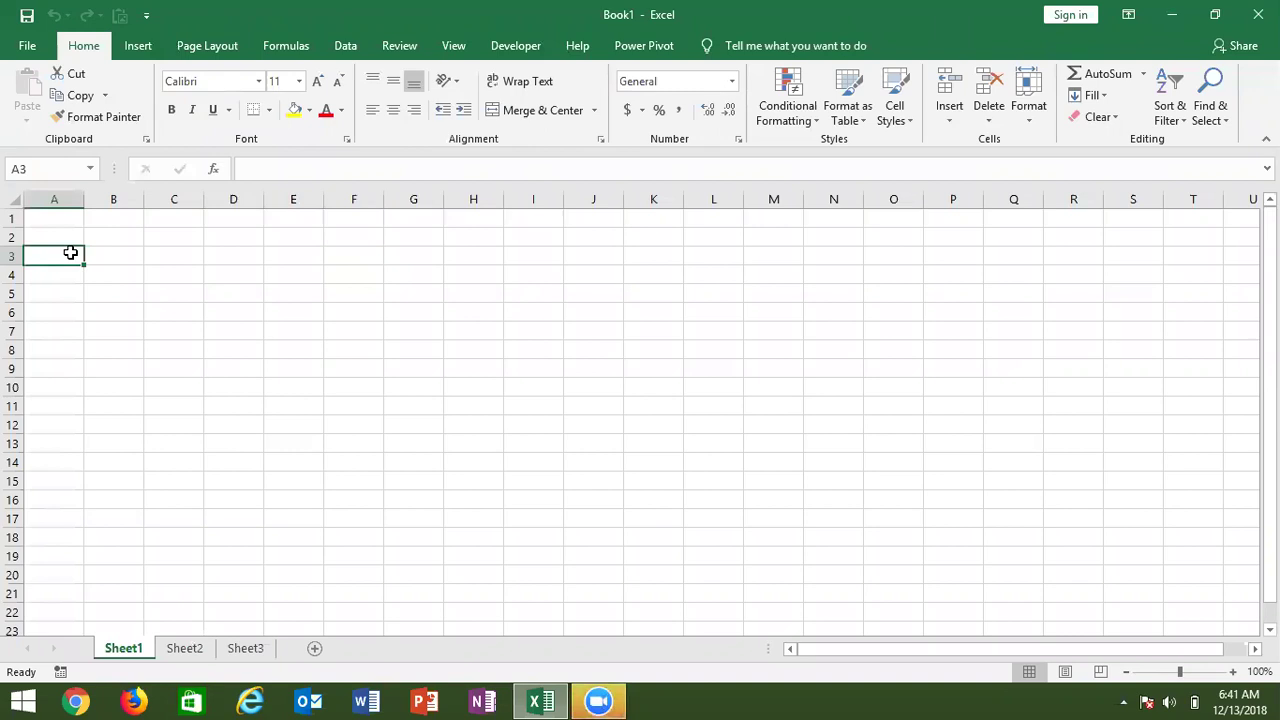
{"action": "key", "text": "Up"}
{"action": "key", "text": "Up"}
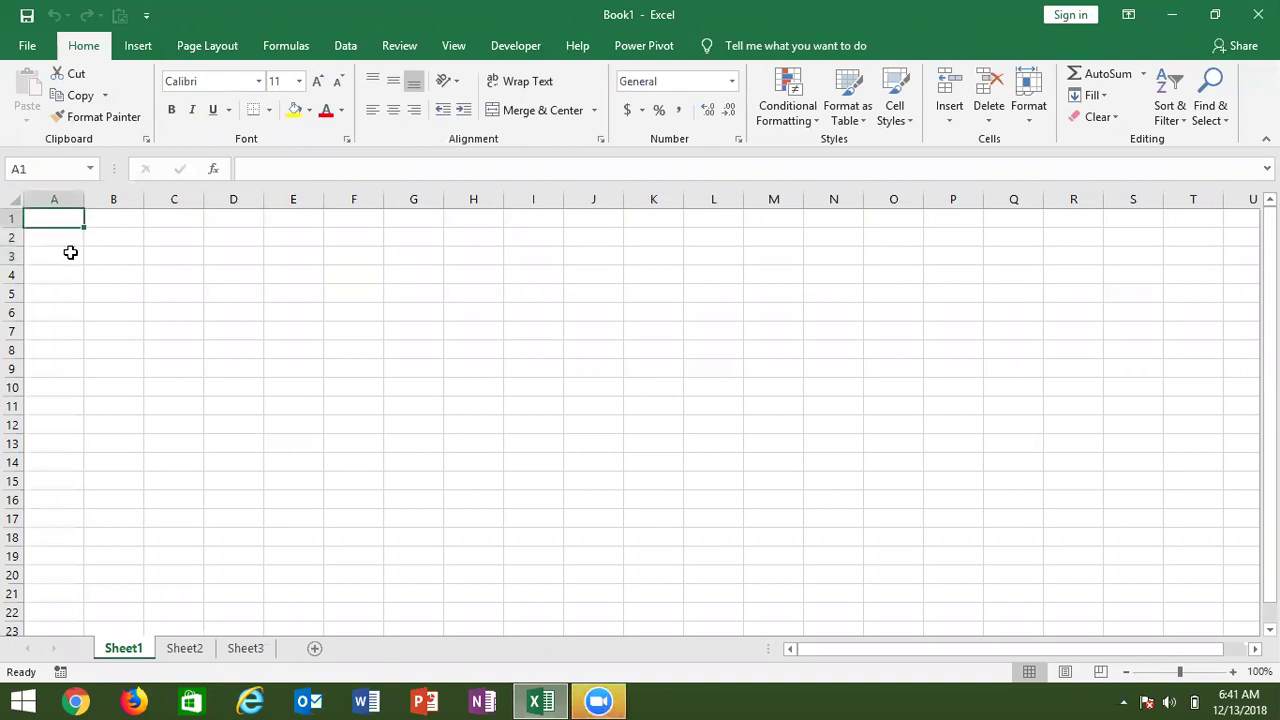
{"action": "key", "text": "Down"}
{"action": "type", "text": "123654"}
{"action": "key", "text": "Right"}
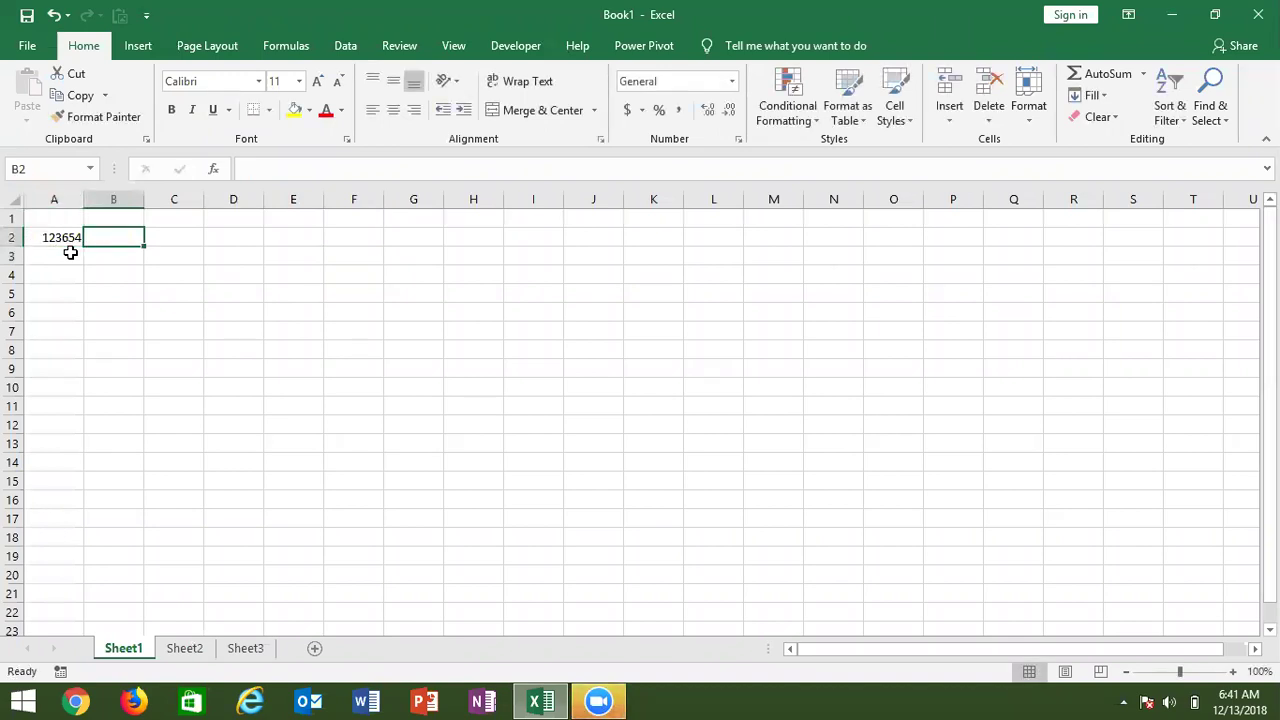
- Try the formula =1+2+3+6+54 in B2, then cancel it and return to A2
{"action": "type", "text": "=1+2+3+6+54"}
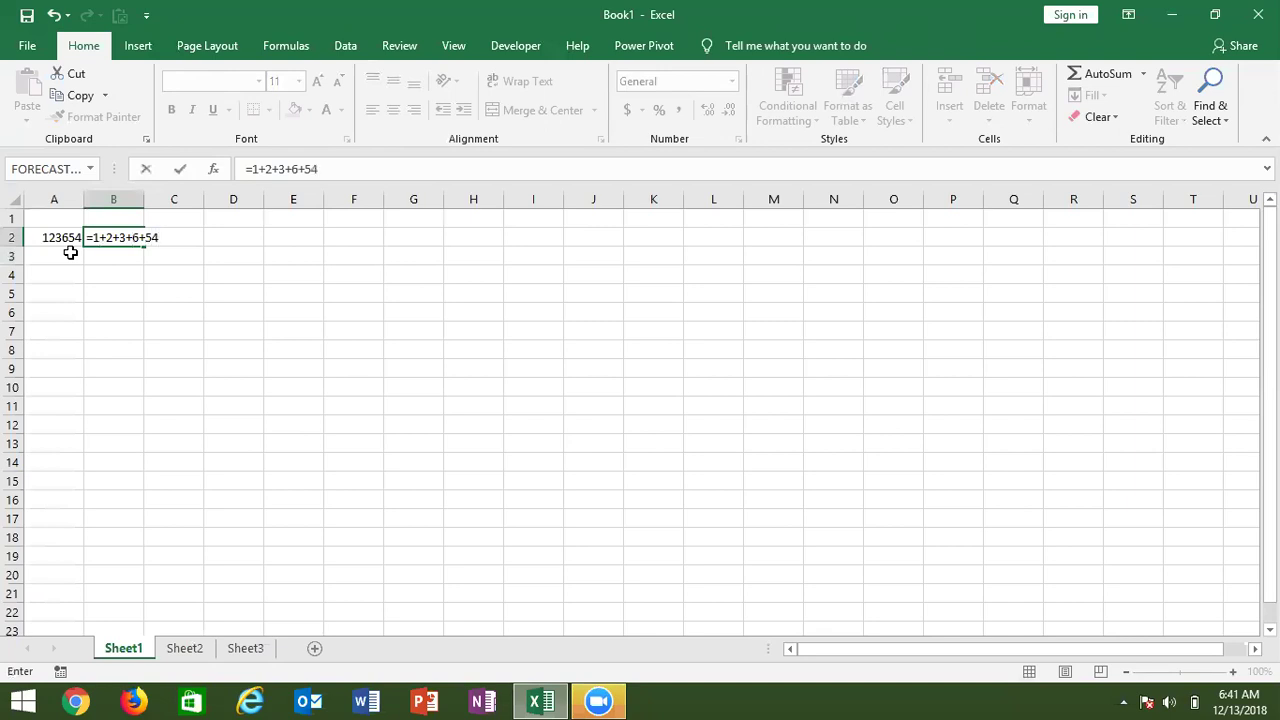
{"action": "key", "text": "Escape"}
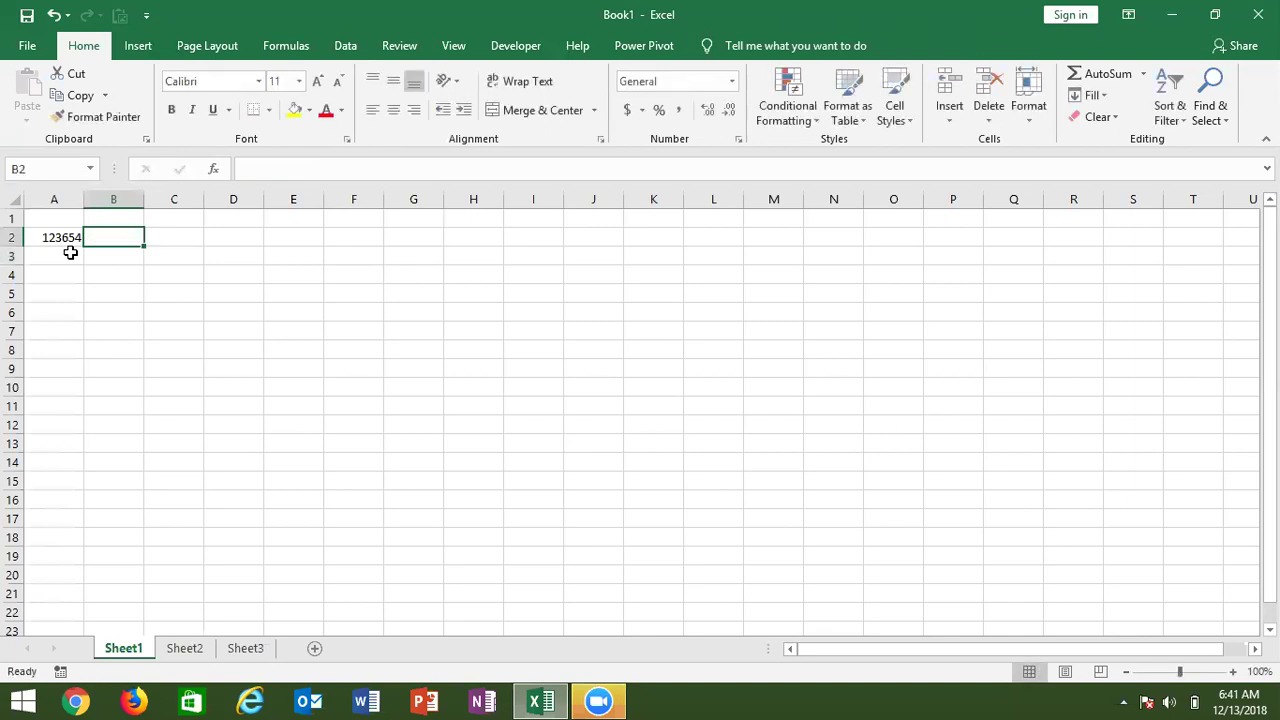
{"action": "type", "text": "="}
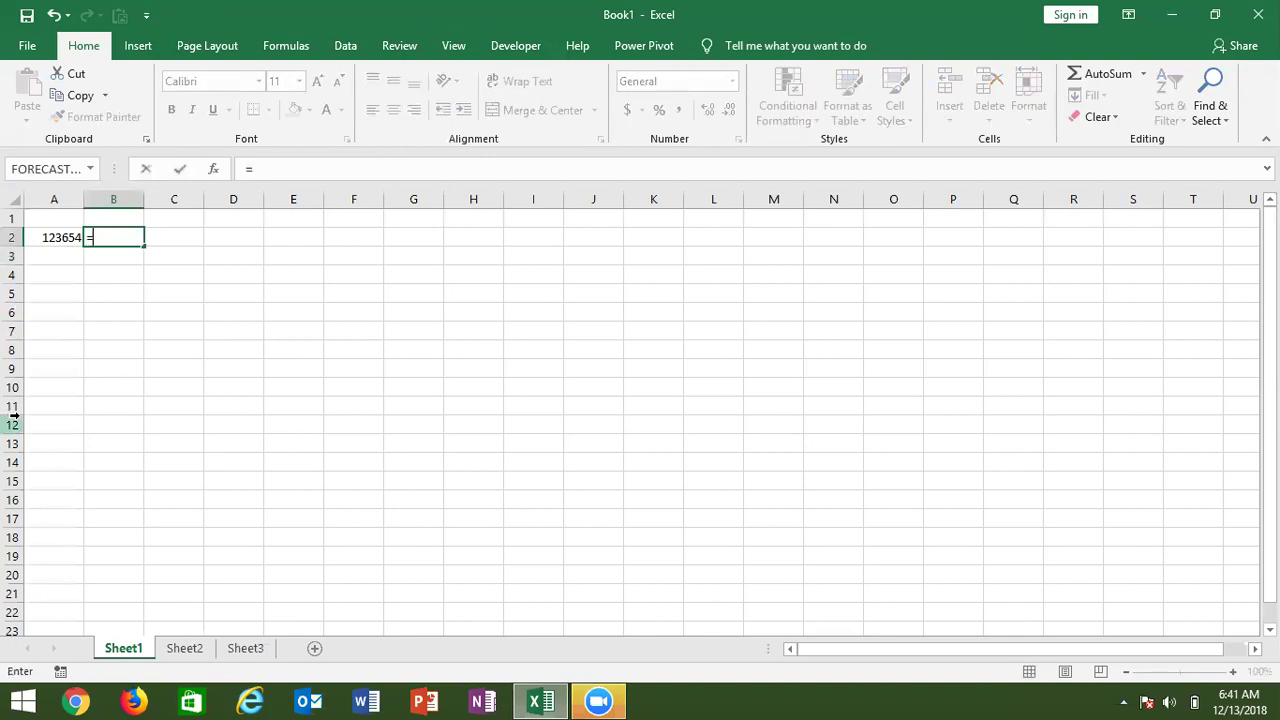
{"action": "key", "text": "Escape"}
{"action": "key", "text": "Left"}
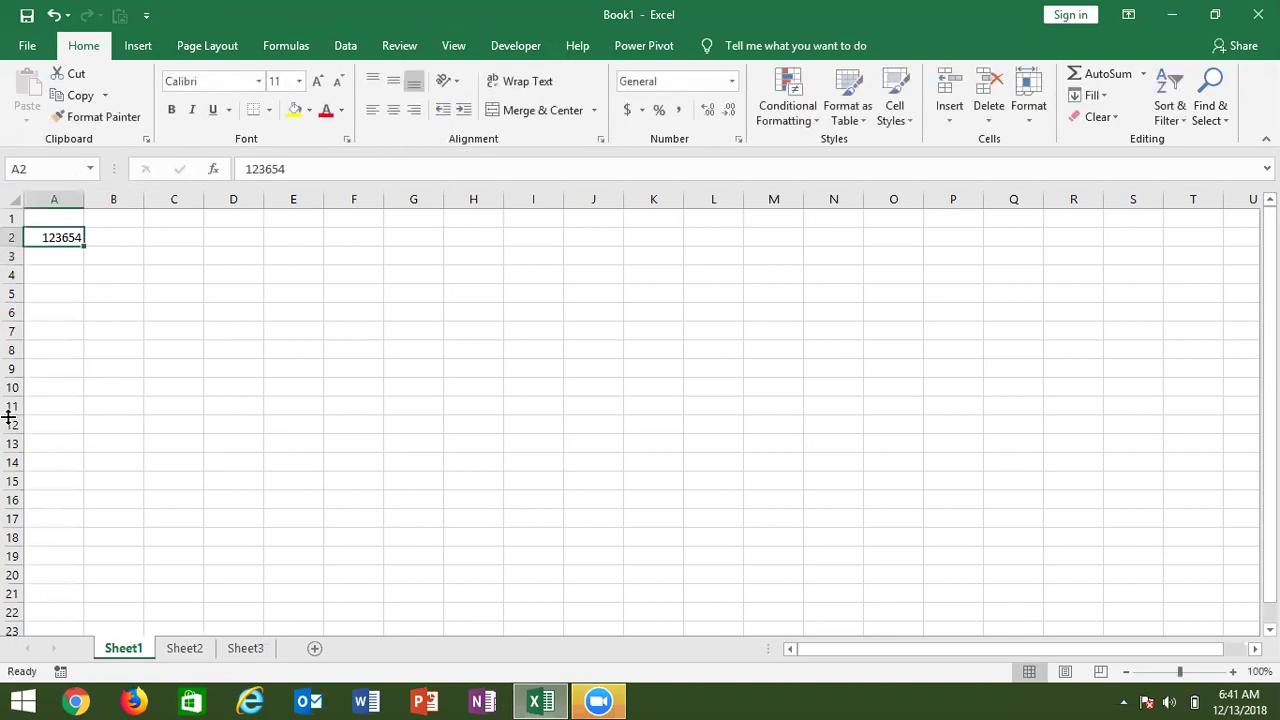
- Replace A2 with 125 and enter =SUM(MID(A2,{1,2,3},1)) in B2
{"action": "type", "text": "125"}
{"action": "key", "text": "Return"}
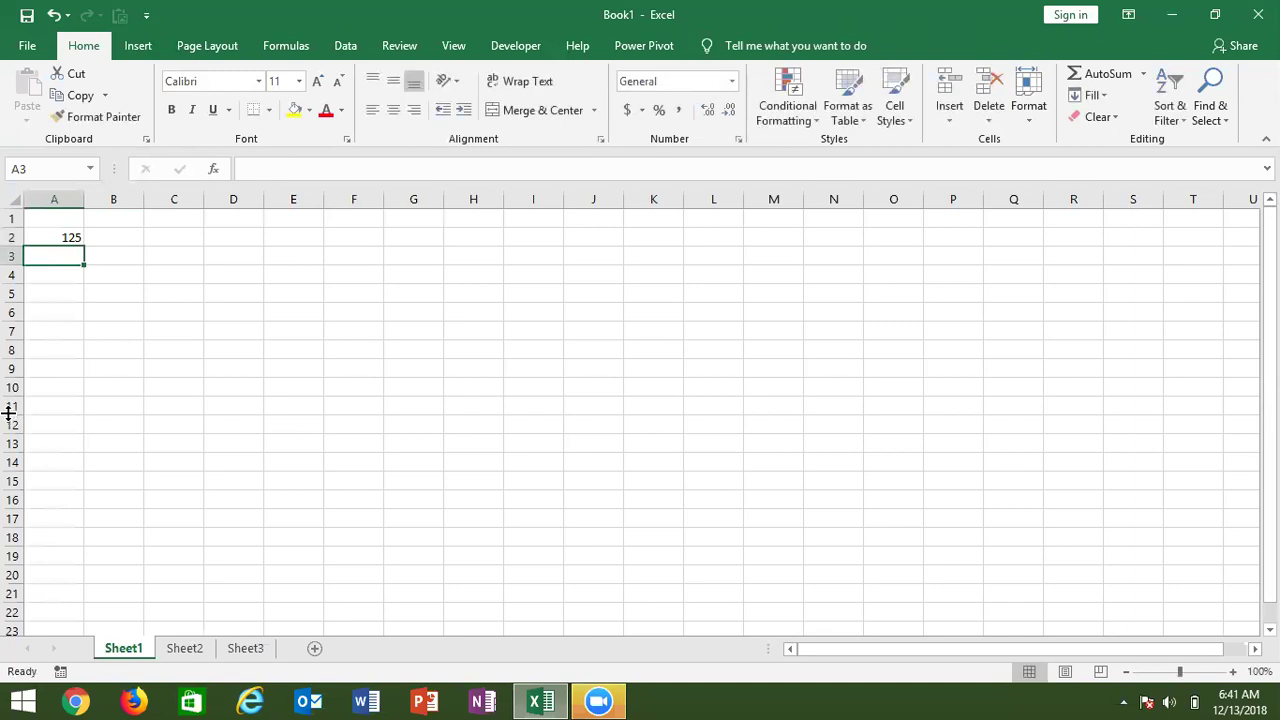
{"action": "left_click", "coordinate": [102, 234]}
{"action": "type", "text": "="}
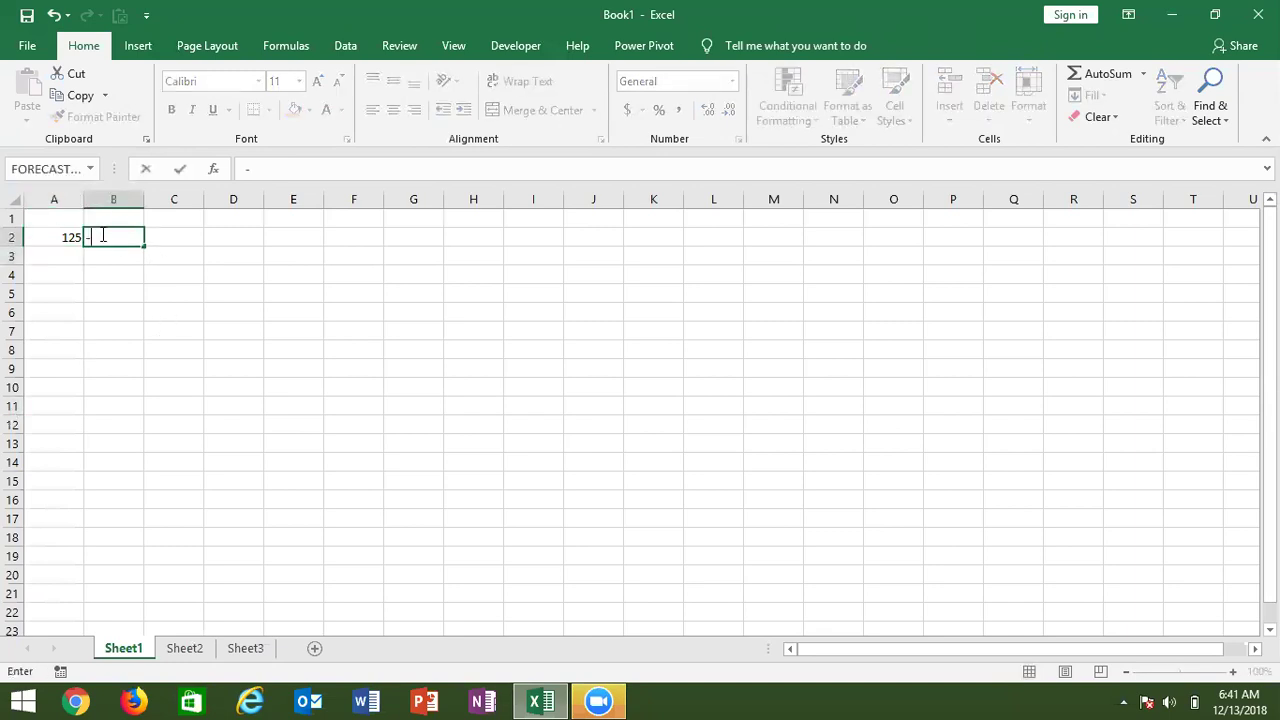
{"action": "type", "text": "sum"}
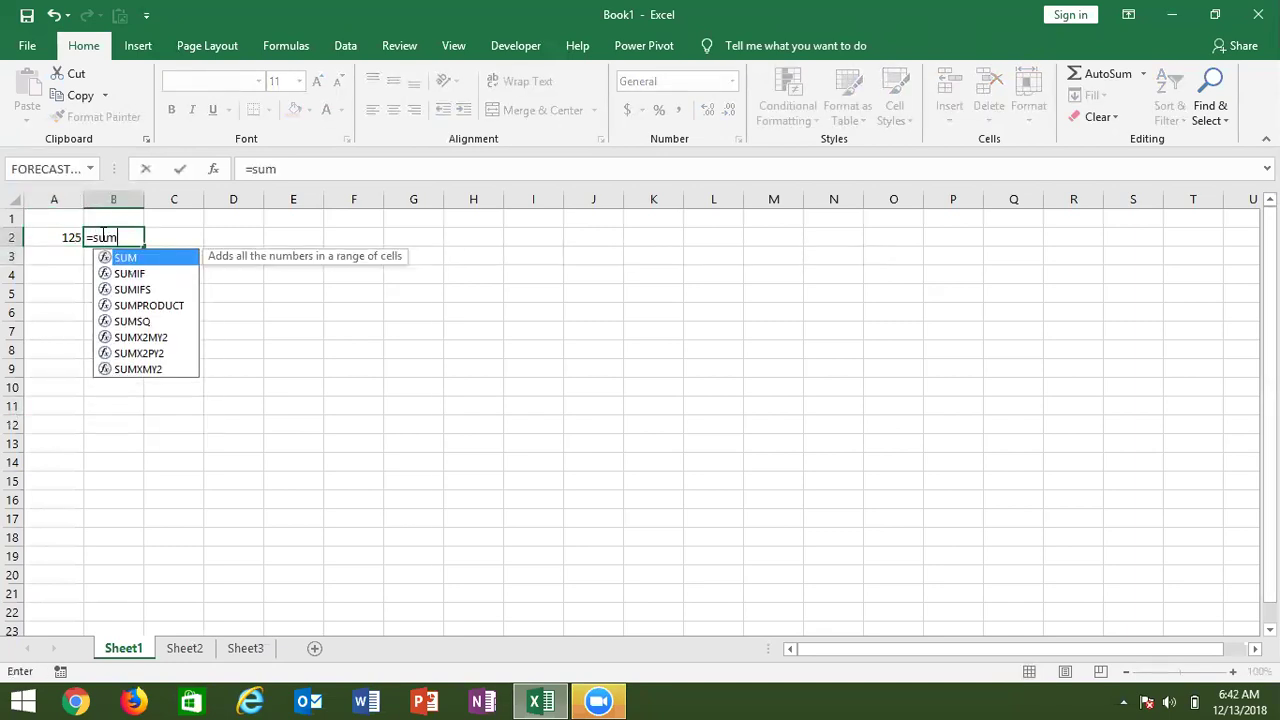
{"action": "key", "text": "Tab"}
{"action": "type", "text": "mi"}
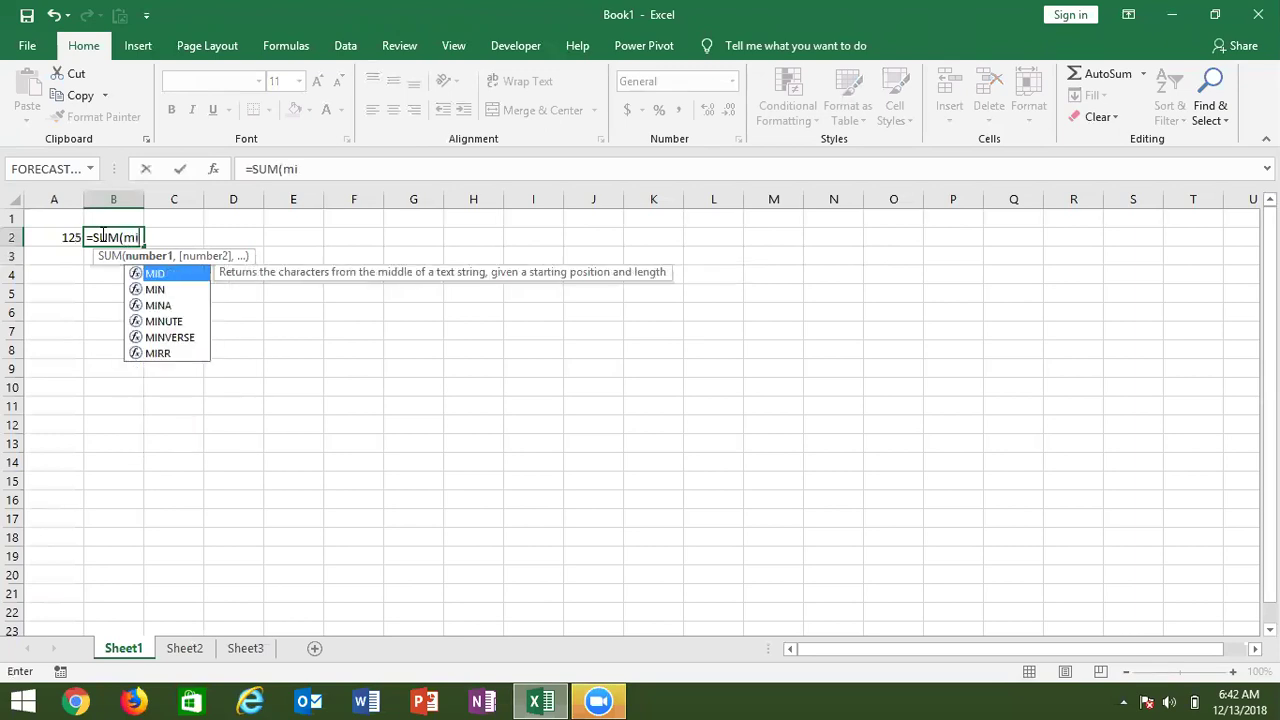
{"action": "key", "text": "Tab"}
{"action": "left_click", "coordinate": [67, 240]}
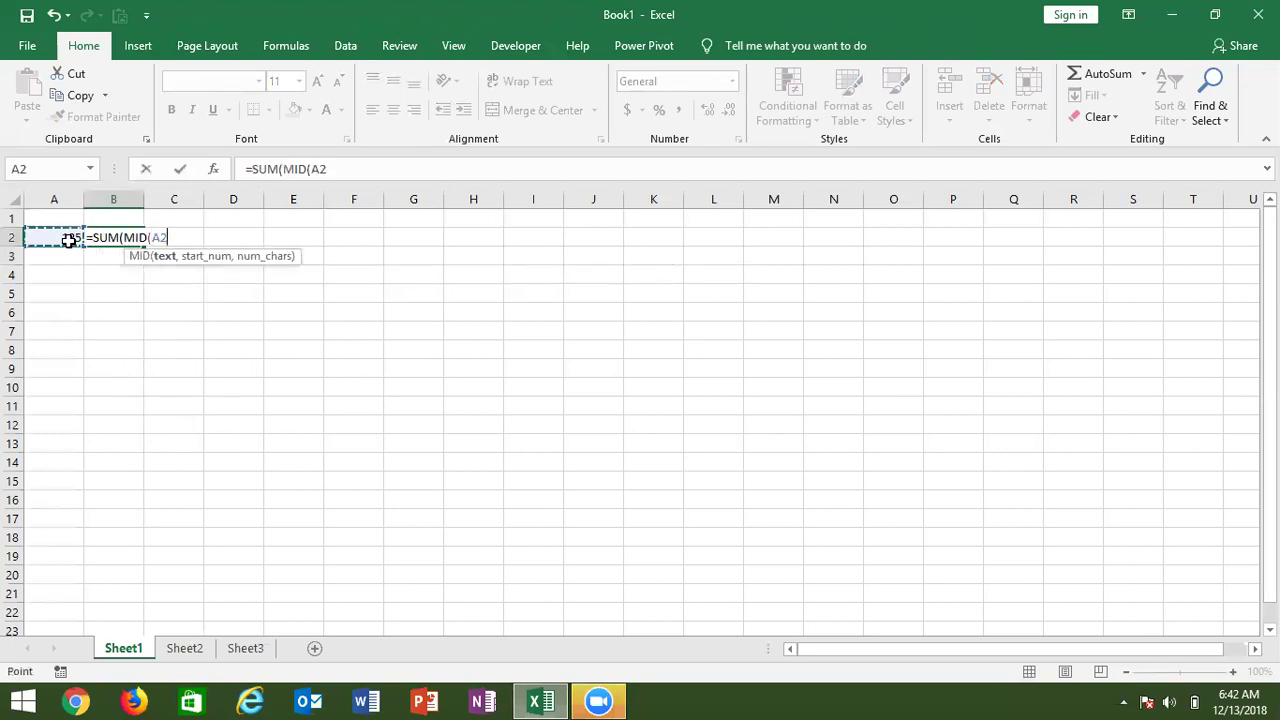
{"action": "type", "text": ","}
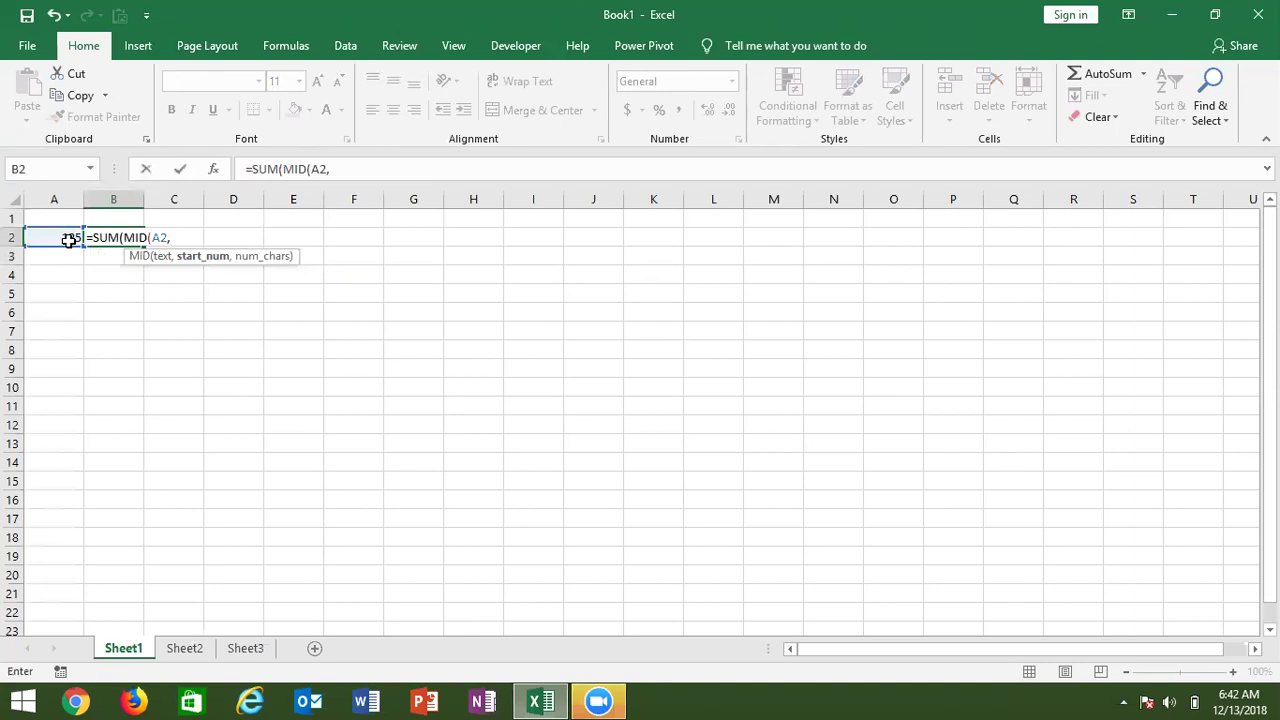
{"action": "type", "text": "{1,2,3"}
{"action": "type", "text": "}"}
{"action": "type", "text": ",1))"}
{"action": "key", "text": "Return"}
{"action": "key", "text": "Up"}
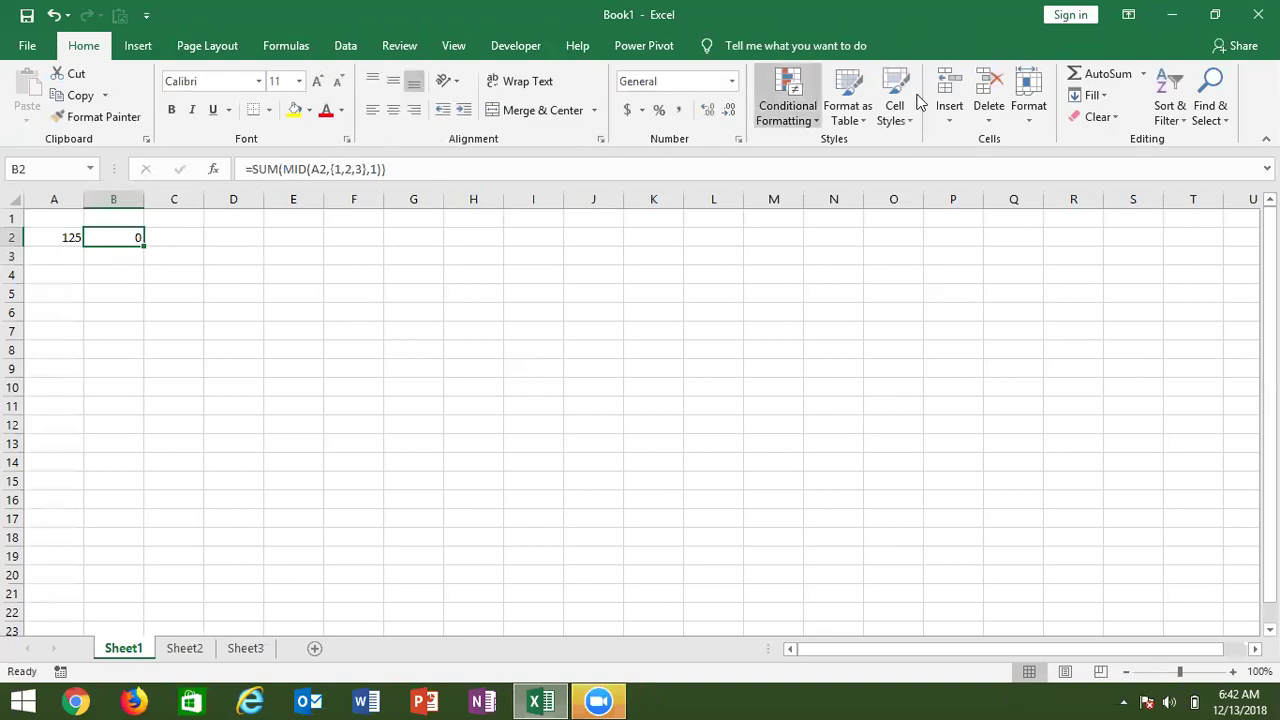
{"action": "left_click", "coordinate": [272, 44]}
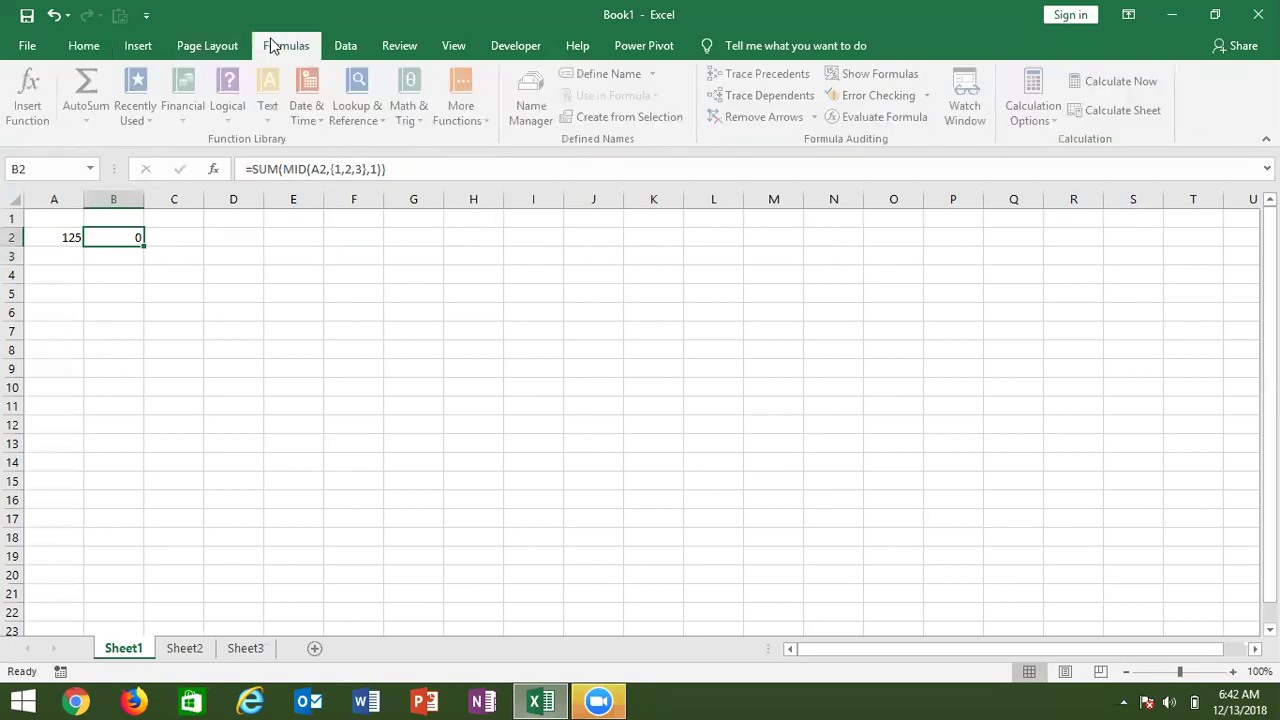
{"action": "left_click", "coordinate": [851, 117]}
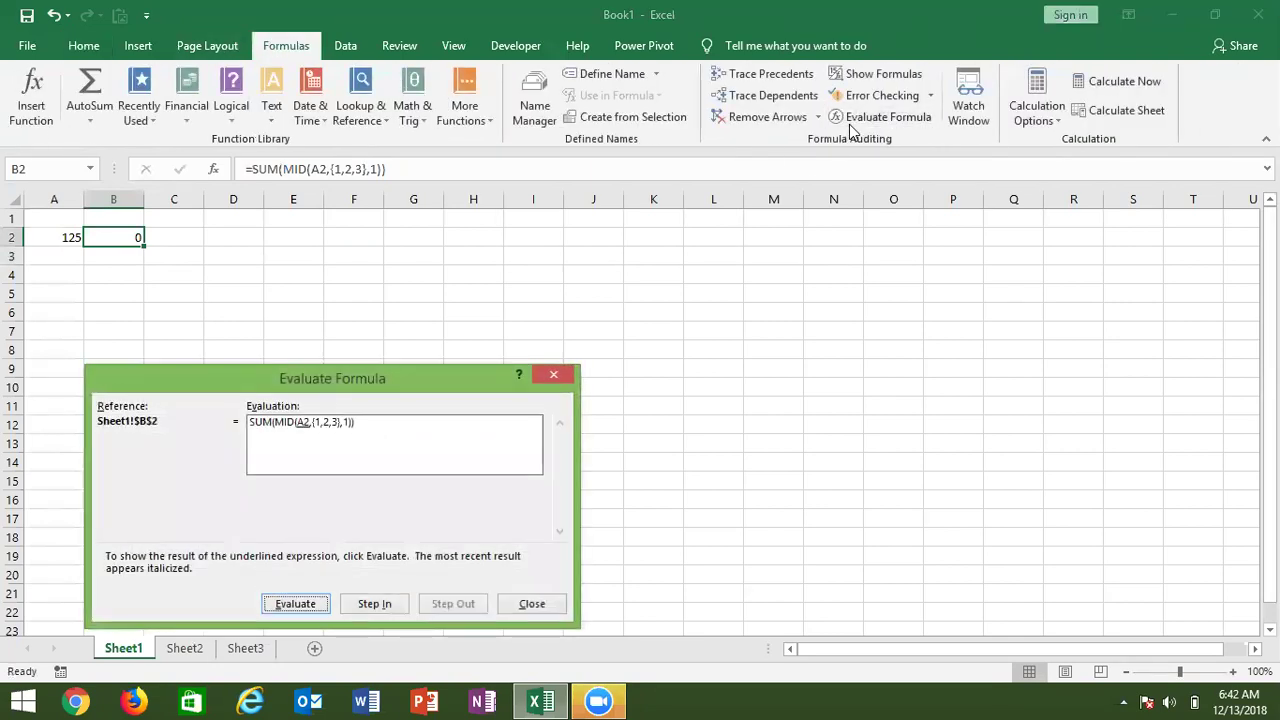
{"action": "left_click", "coordinate": [305, 604]}
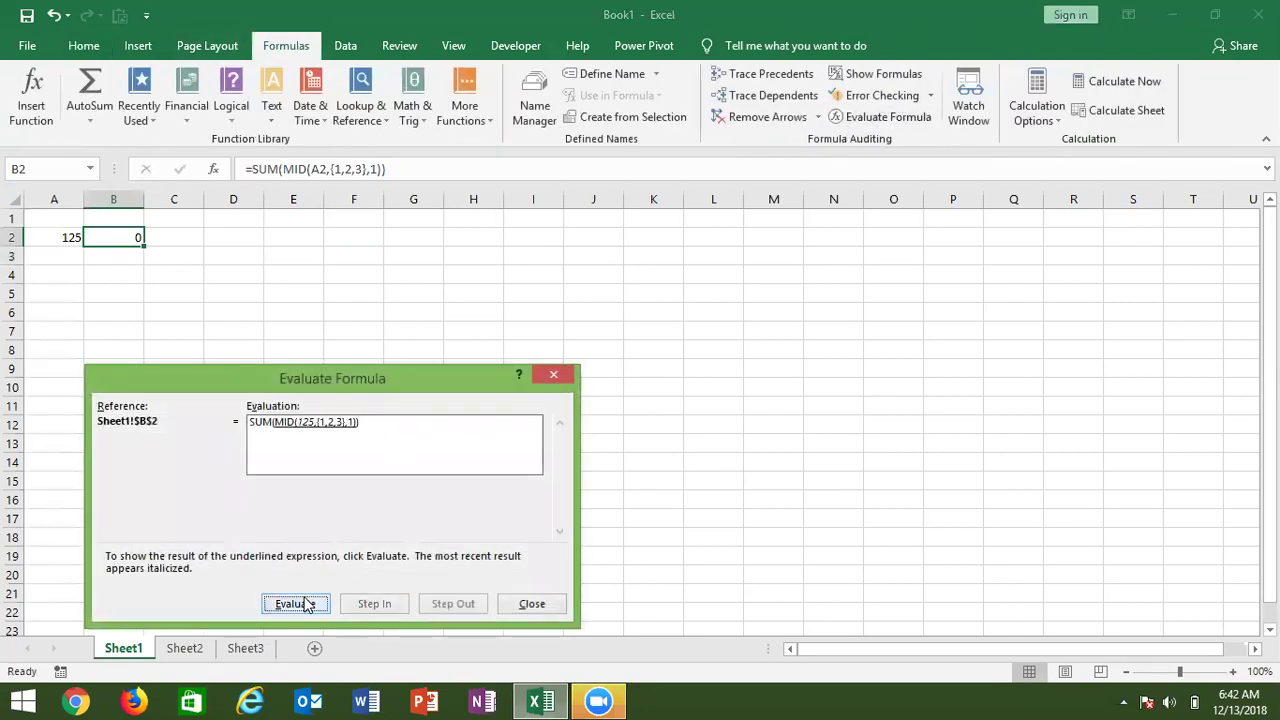
{"action": "left_click", "coordinate": [307, 604]}
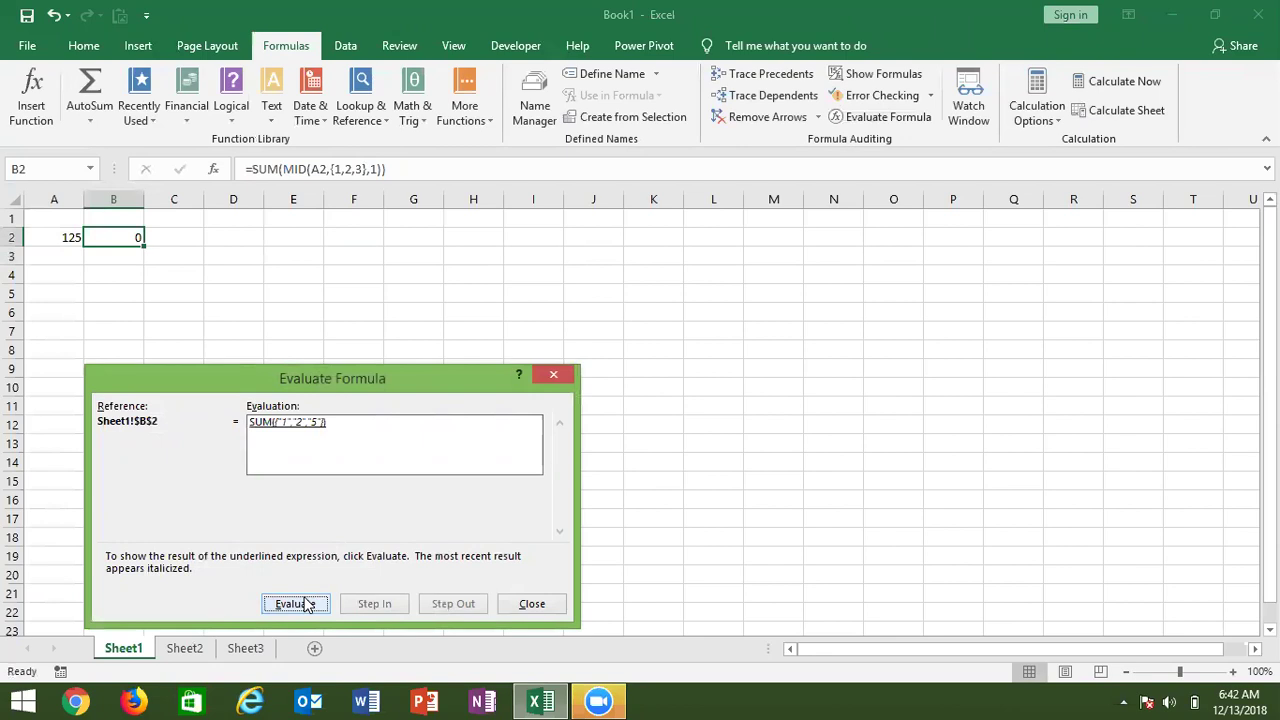
{"action": "key", "text": "Escape"}
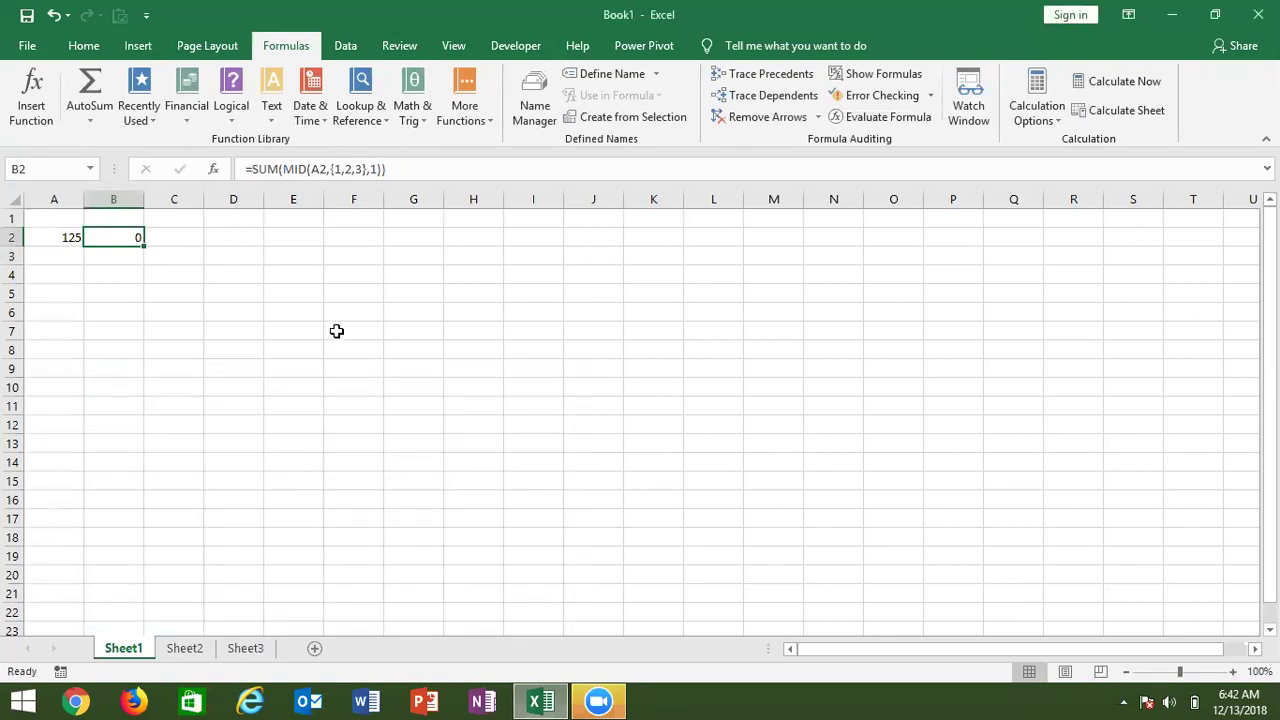
{"action": "left_click", "coordinate": [384, 170]}
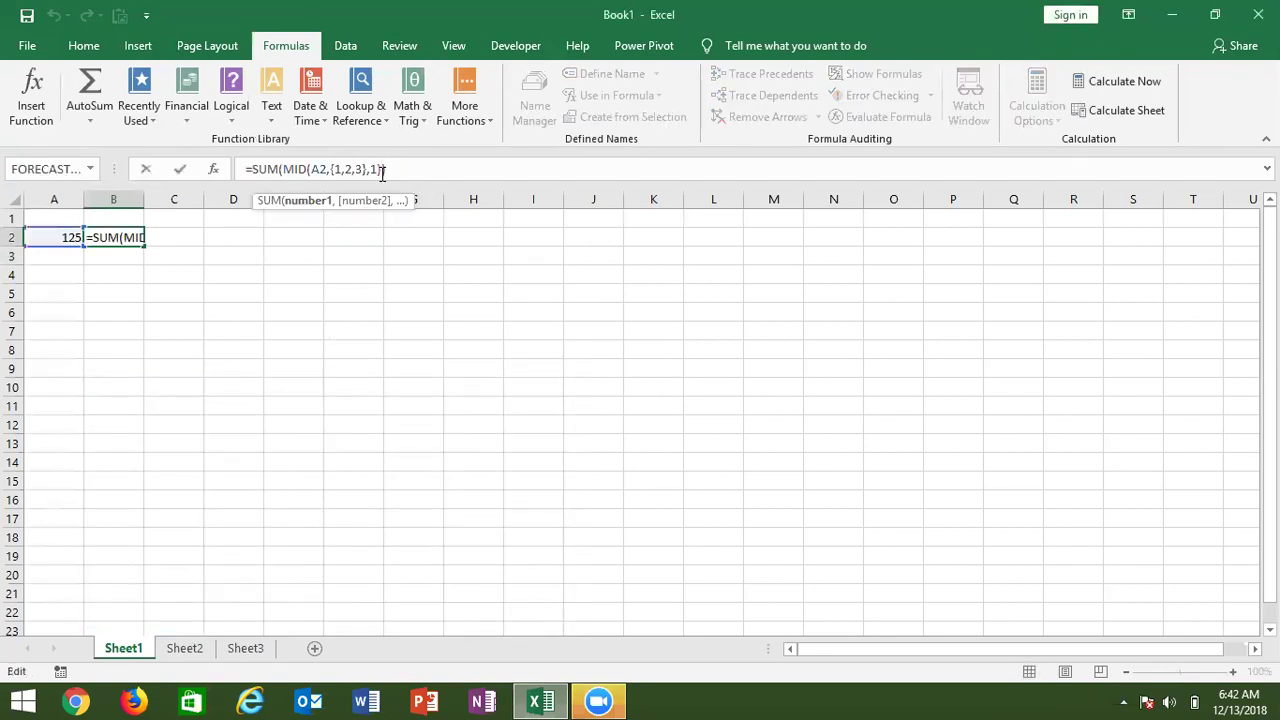
- Multiply the MID result by 1 in B2's formula and change A2 to 65214
{"action": "type", "text": "*1)"}
{"action": "key", "text": "Return"}
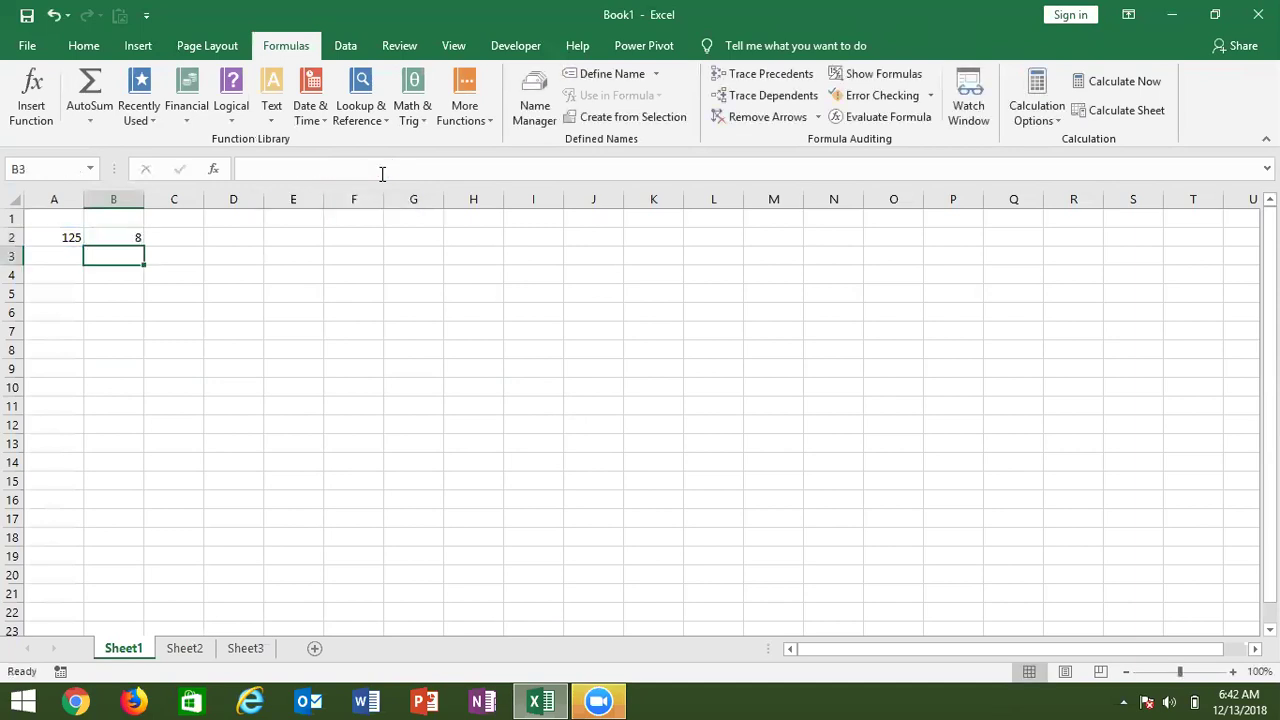
{"action": "left_click", "coordinate": [113, 236]}
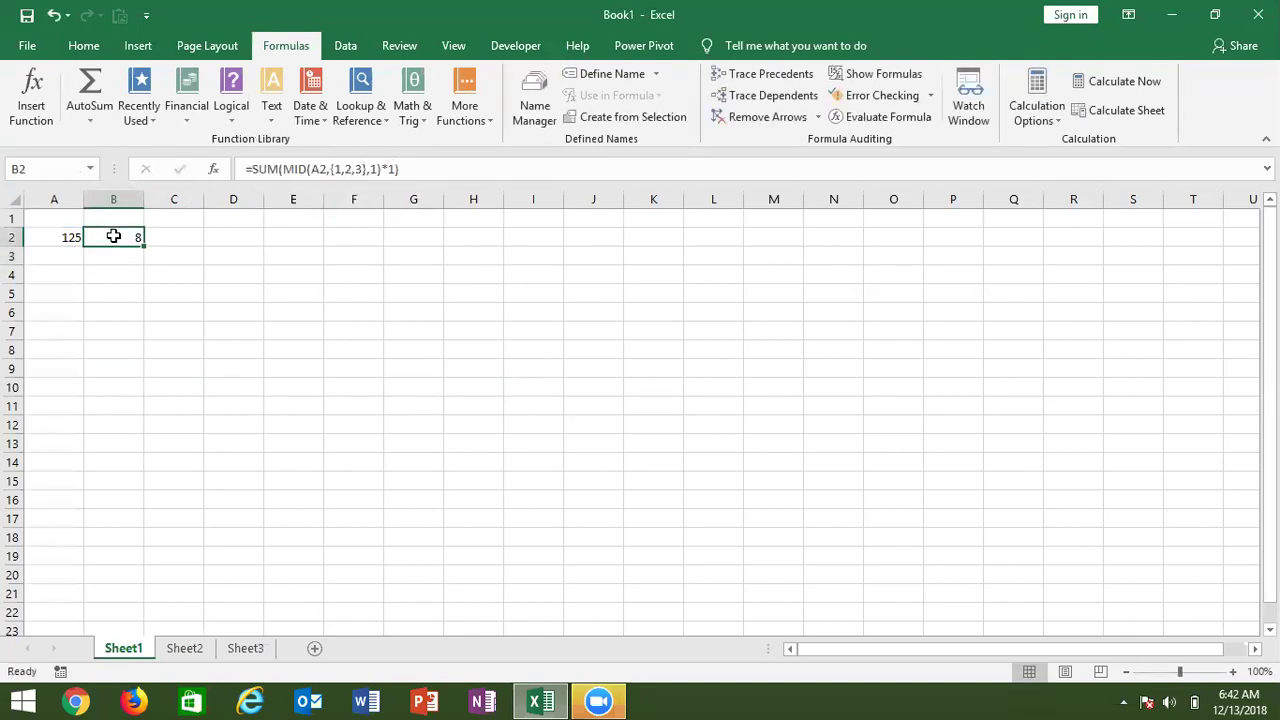
{"action": "key", "text": "Left"}
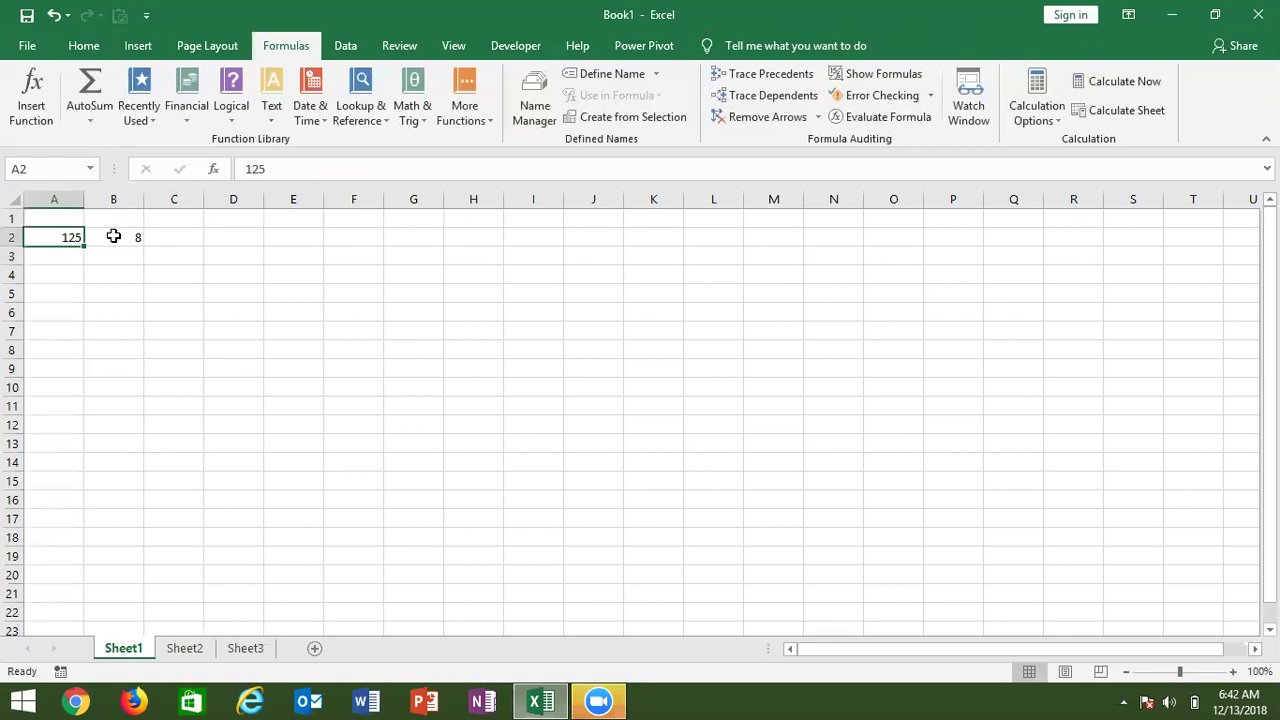
{"action": "type", "text": "65214"}
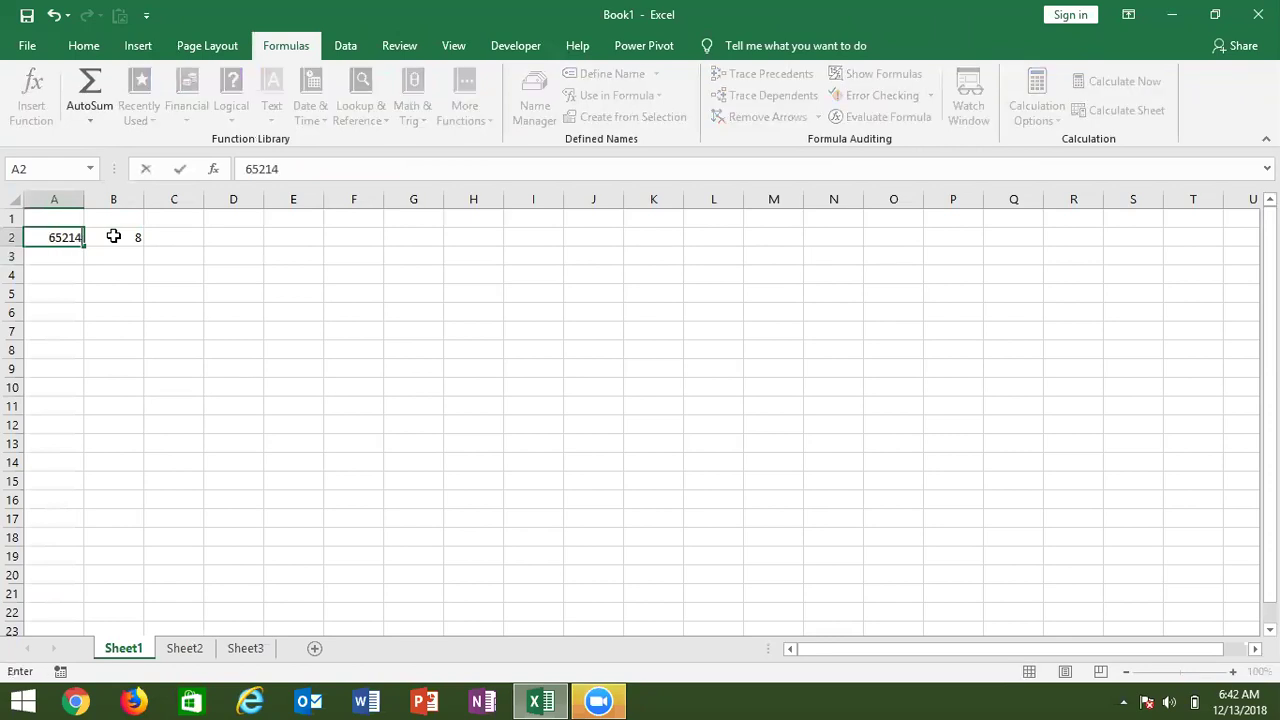
{"action": "key", "text": "Return"}
- Replace the {1,2,3} constant with ROW(1:5) and array-enter B2's formula
{"action": "left_click", "coordinate": [131, 236]}
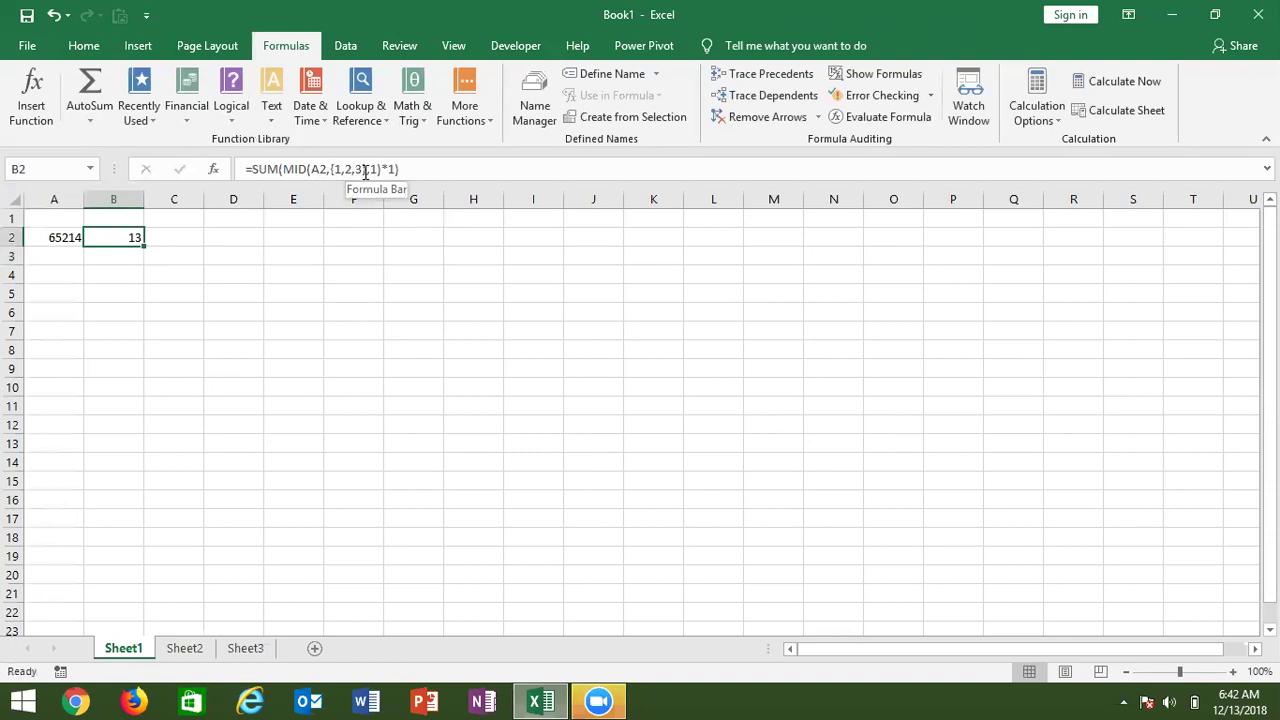
{"action": "left_click", "coordinate": [363, 170]}
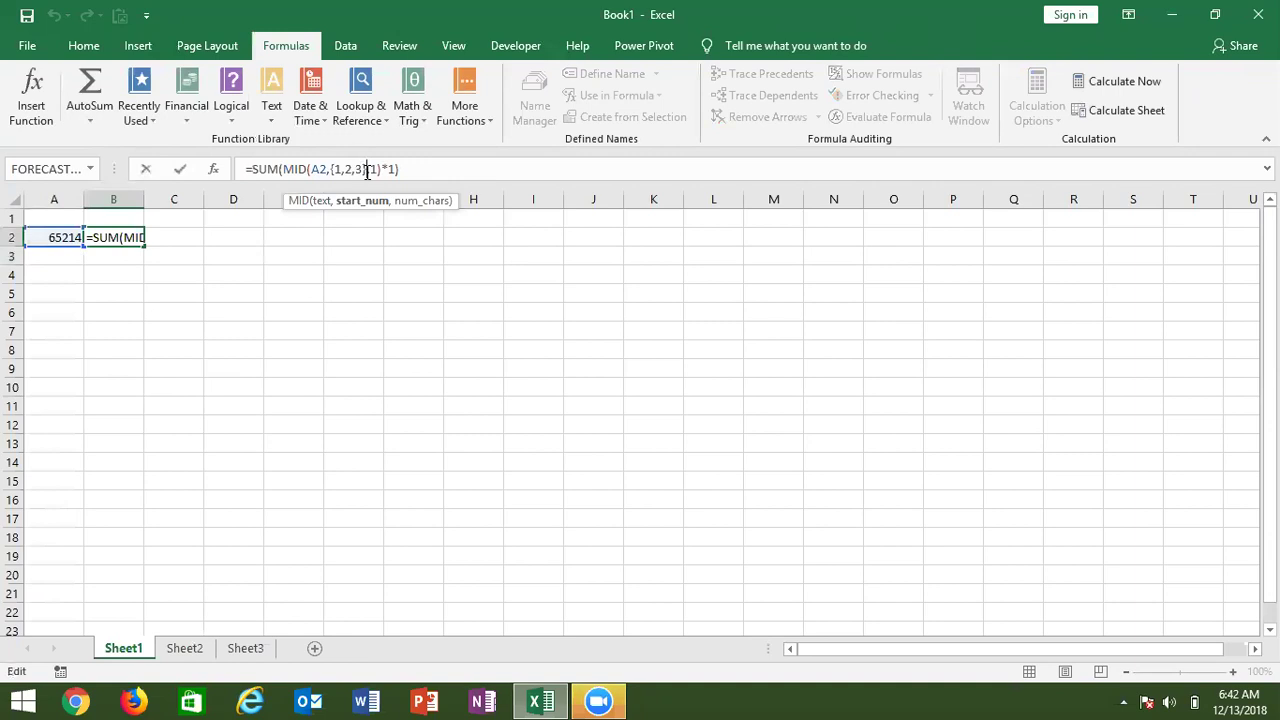
{"action": "key", "text": "BackSpace"}
{"action": "key", "text": "BackSpace"}
{"action": "key", "text": "BackSpace"}
{"action": "key", "text": "BackSpace"}
{"action": "key", "text": "BackSpace"}
{"action": "key", "text": "BackSpace"}
{"action": "key", "text": "BackSpace"}
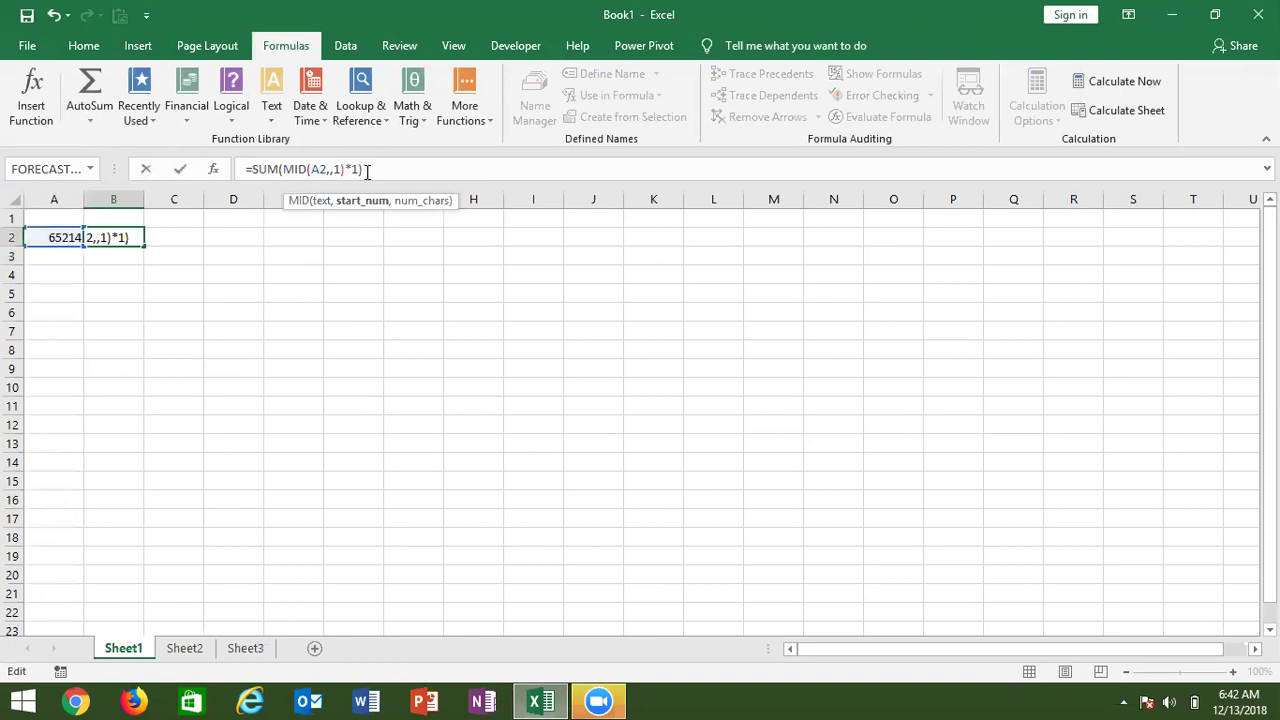
{"action": "type", "text": "ROW("}
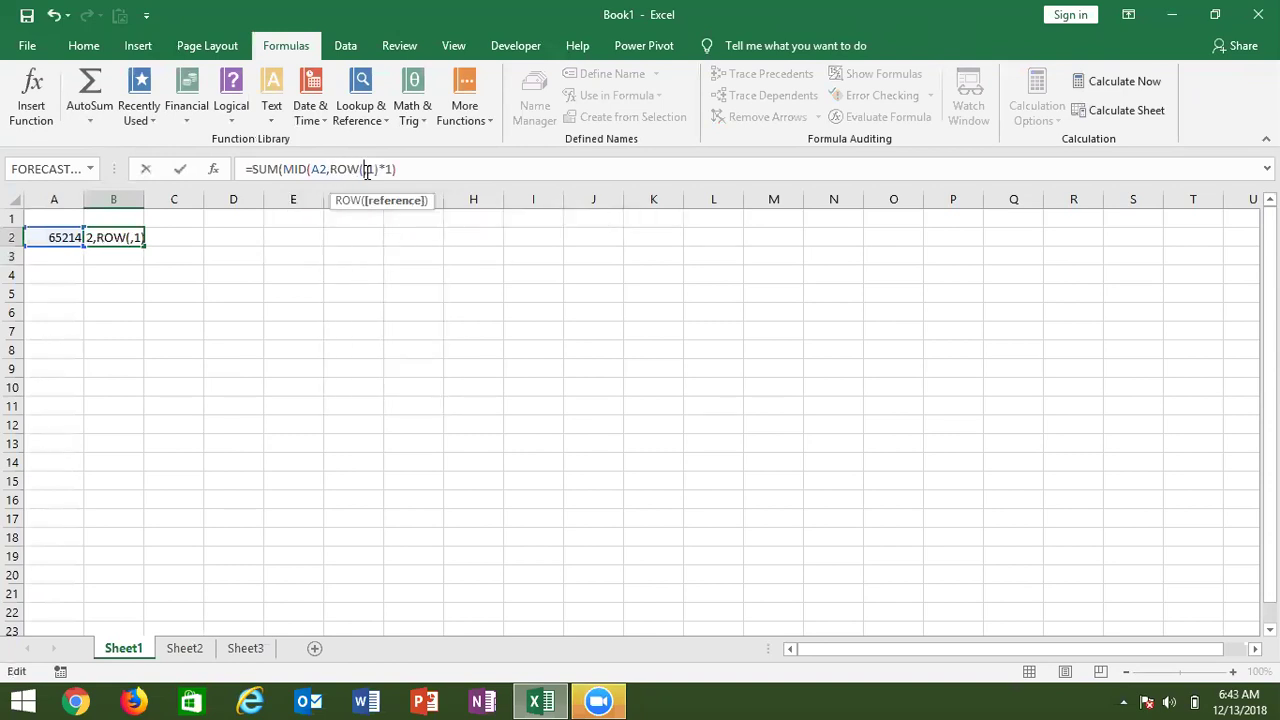
{"action": "type", "text": "1"}
{"action": "type", "text": ":"}
{"action": "type", "text": "6"}
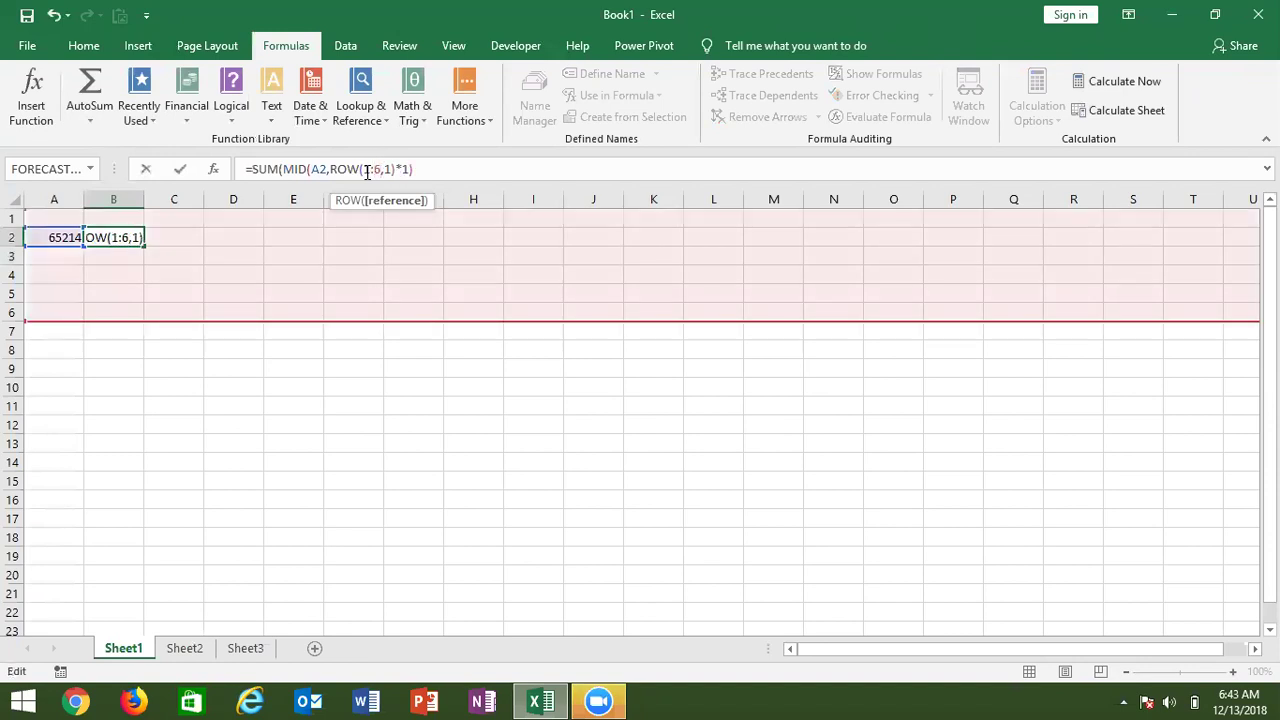
{"action": "type", "text": ")"}
{"action": "left_click", "coordinate": [380, 168]}
{"action": "key", "text": "BackSpace"}
{"action": "type", "text": "5"}
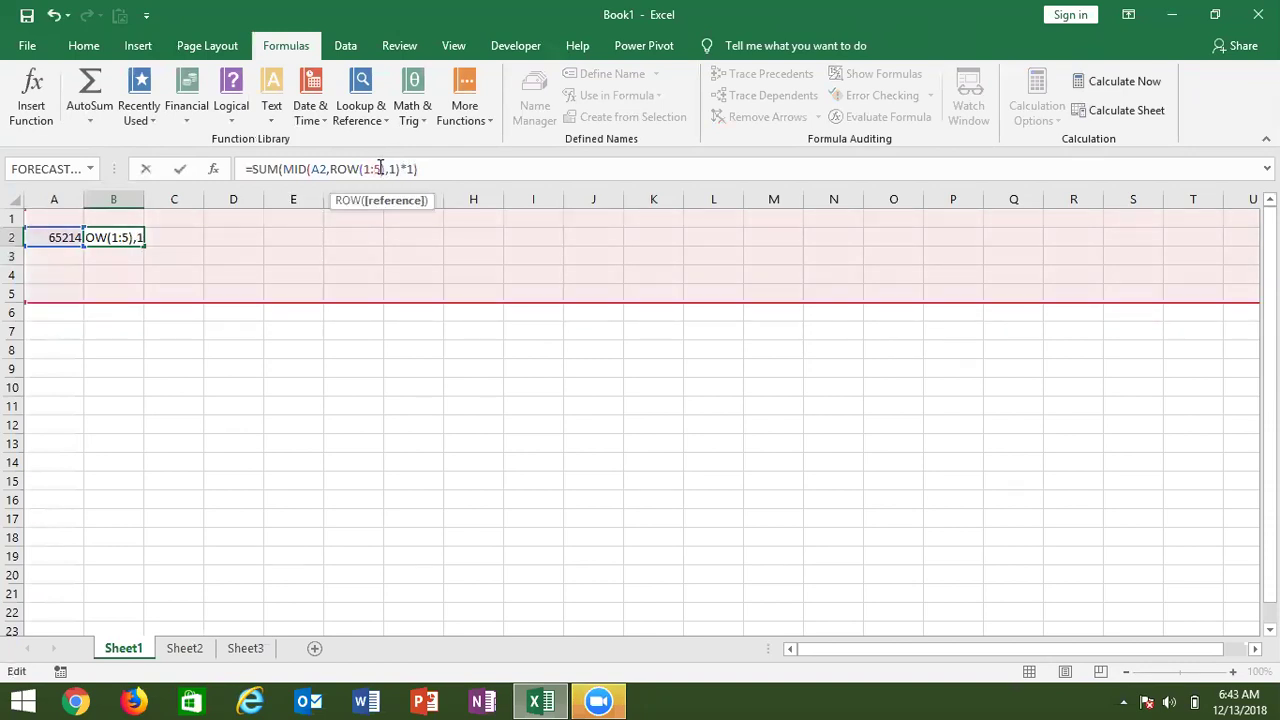
{"action": "key", "text": "ctrl+shift+Return"}
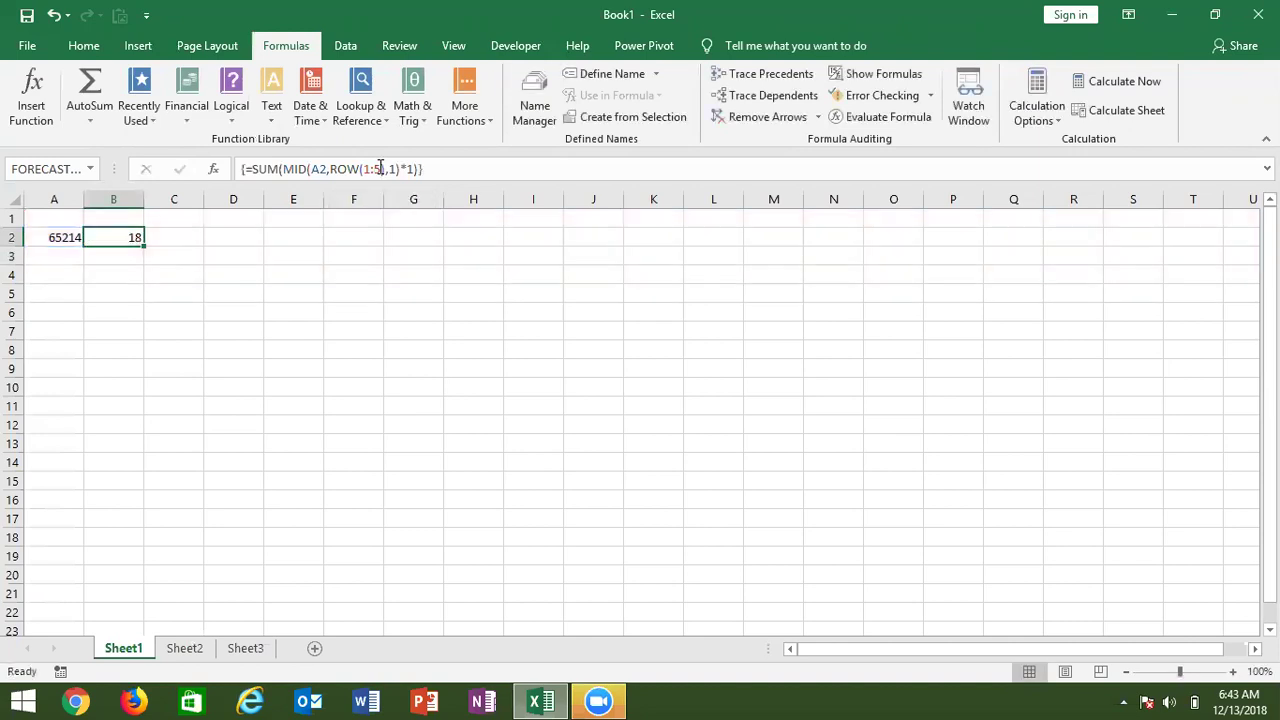
- Step through B2's formula, resolving A2 to 65214 and ROW(1:5) to {1;2;3;4;5}
{"action": "left_click", "coordinate": [878, 117]}
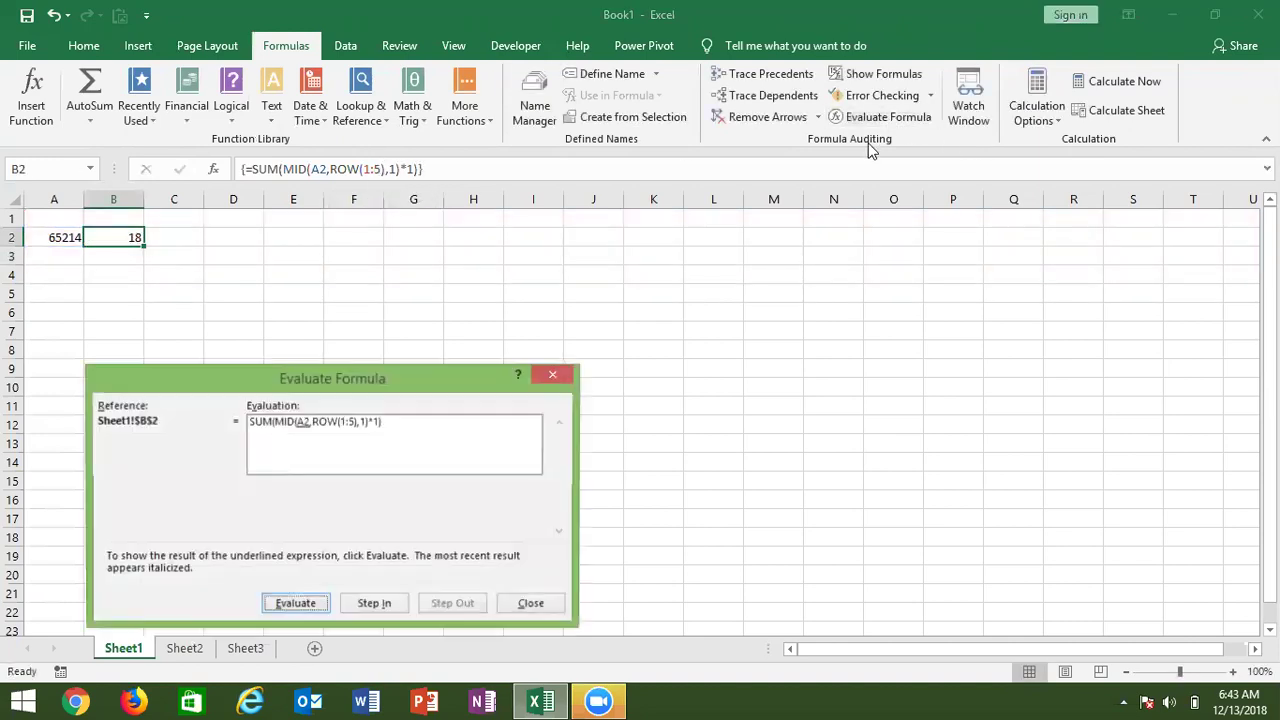
{"action": "left_click", "coordinate": [318, 612]}
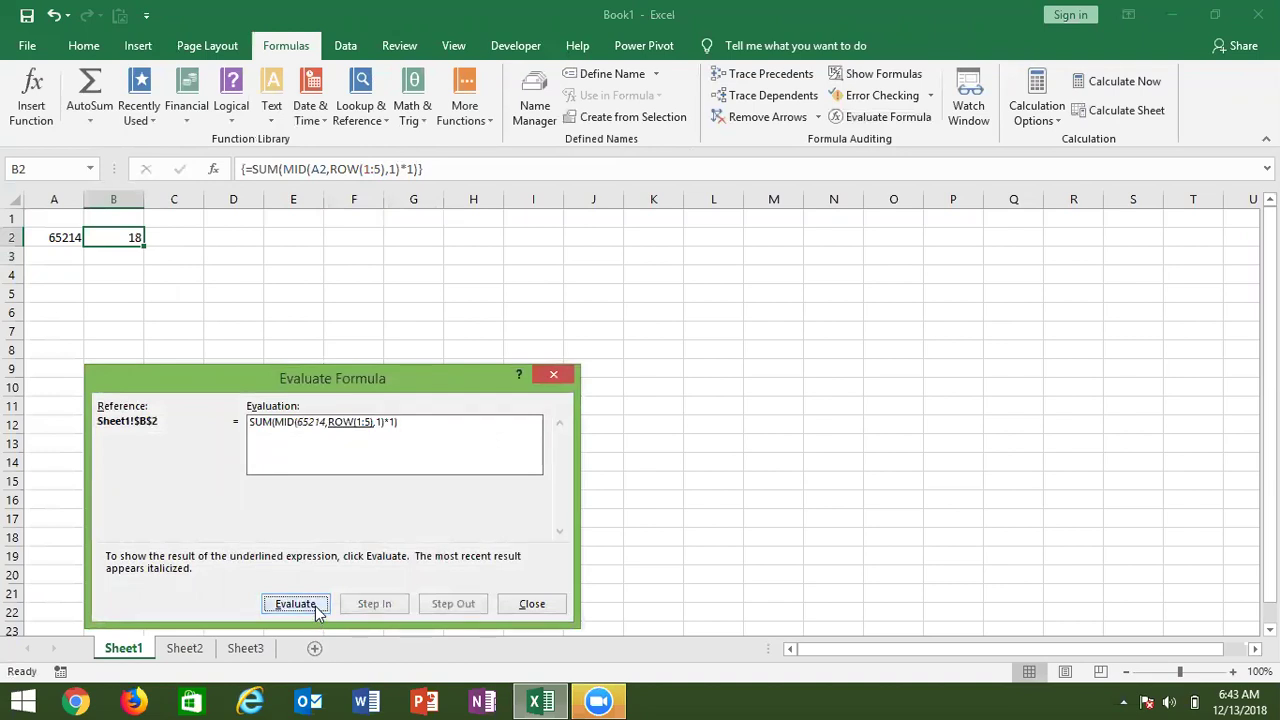
{"action": "left_click", "coordinate": [318, 612]}
- Close the evaluation and rewrite ROW(1:5) as ROW("1:"&LEN(A2)) in B2's formula
{"action": "left_click", "coordinate": [296, 604]}
{"action": "key", "text": "Escape"}
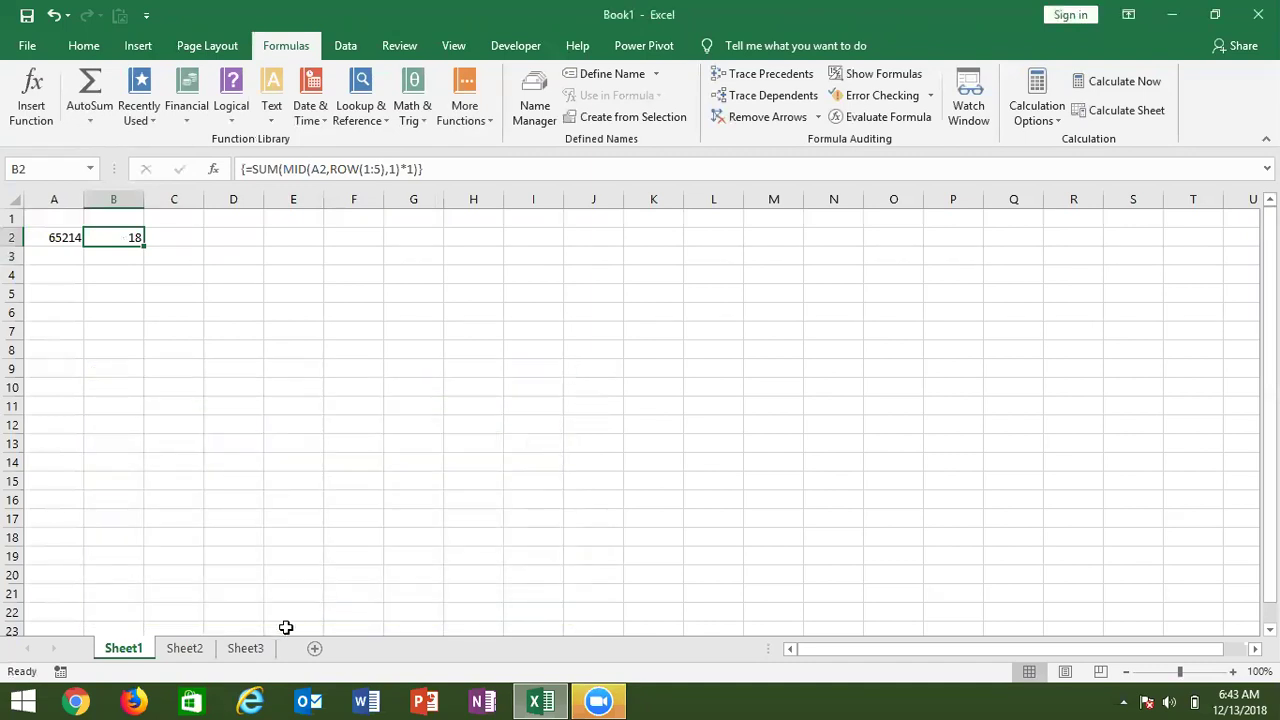
{"action": "left_click", "coordinate": [364, 169]}
{"action": "type", "text": "\""}
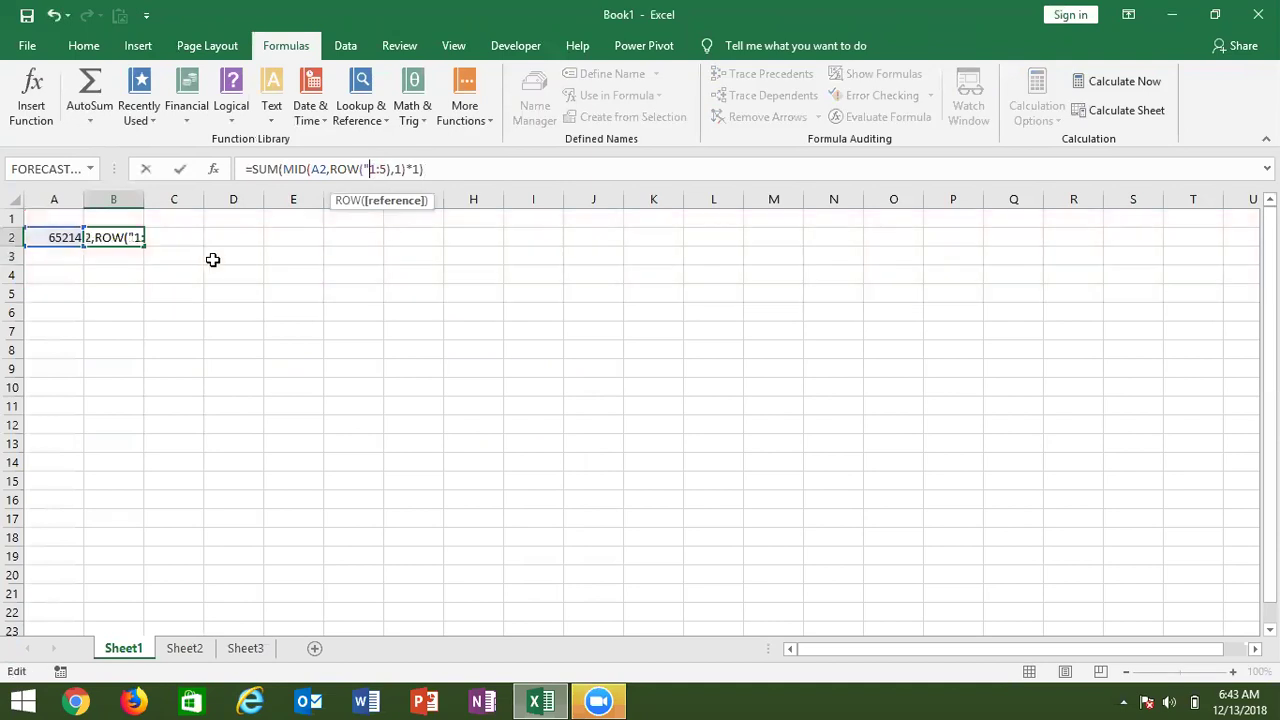
{"action": "left_click", "coordinate": [381, 169]}
{"action": "type", "text": "\"&"}
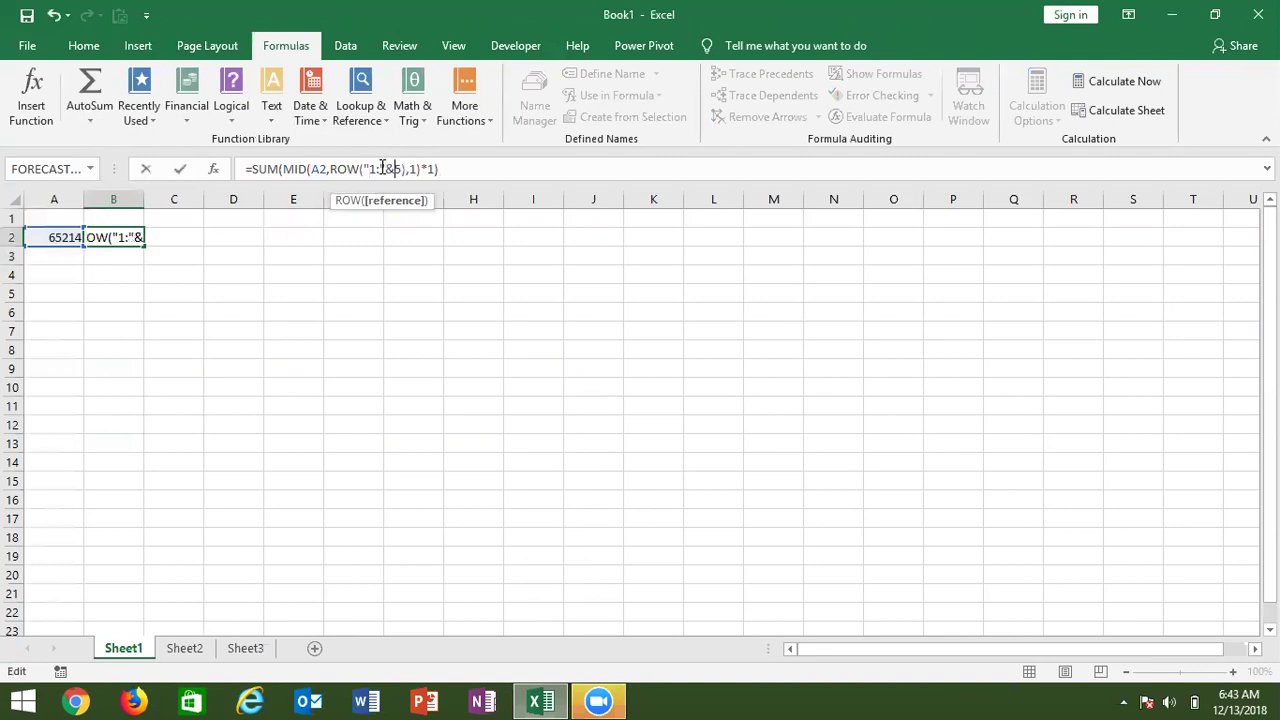
{"action": "key", "text": "Delete"}
{"action": "type", "text": "len("}
{"action": "left_click", "coordinate": [48, 238]}
{"action": "type", "text": "))"}
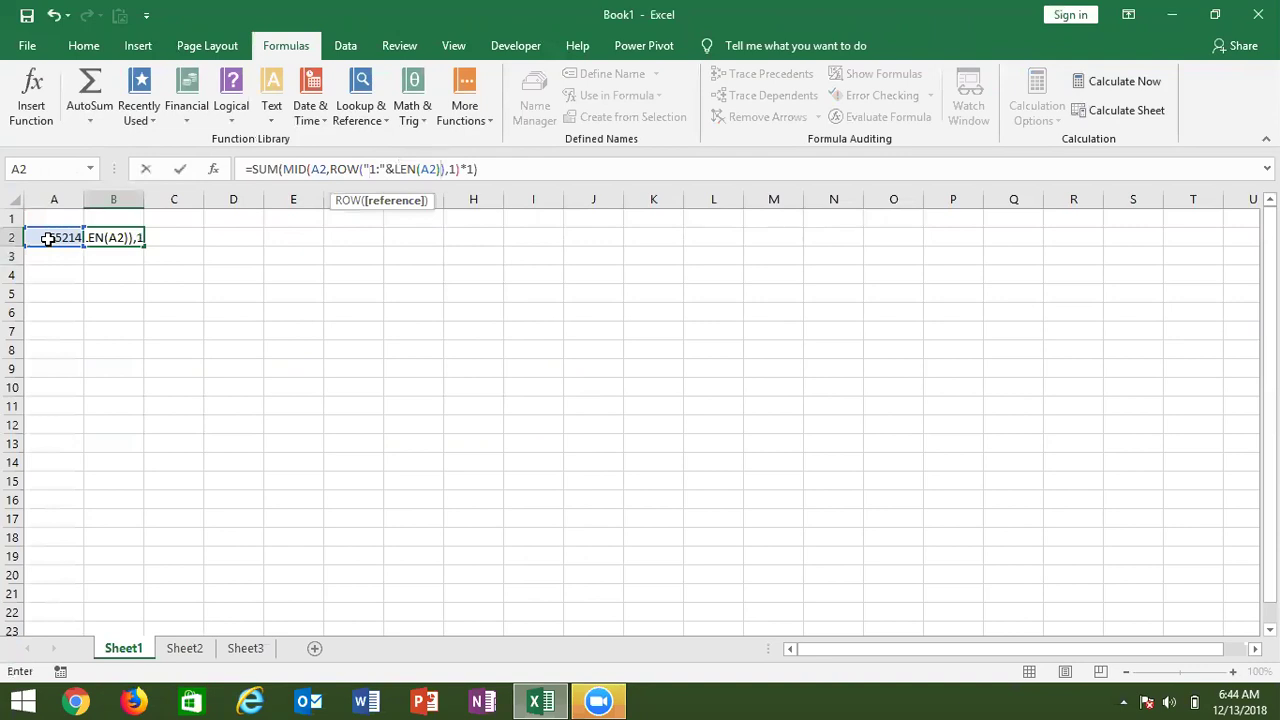
- Dismiss the formula error, wrap "1:"&LEN(A2) in INDIRECT, and array-enter B2's formula
{"action": "key", "text": "Return"}
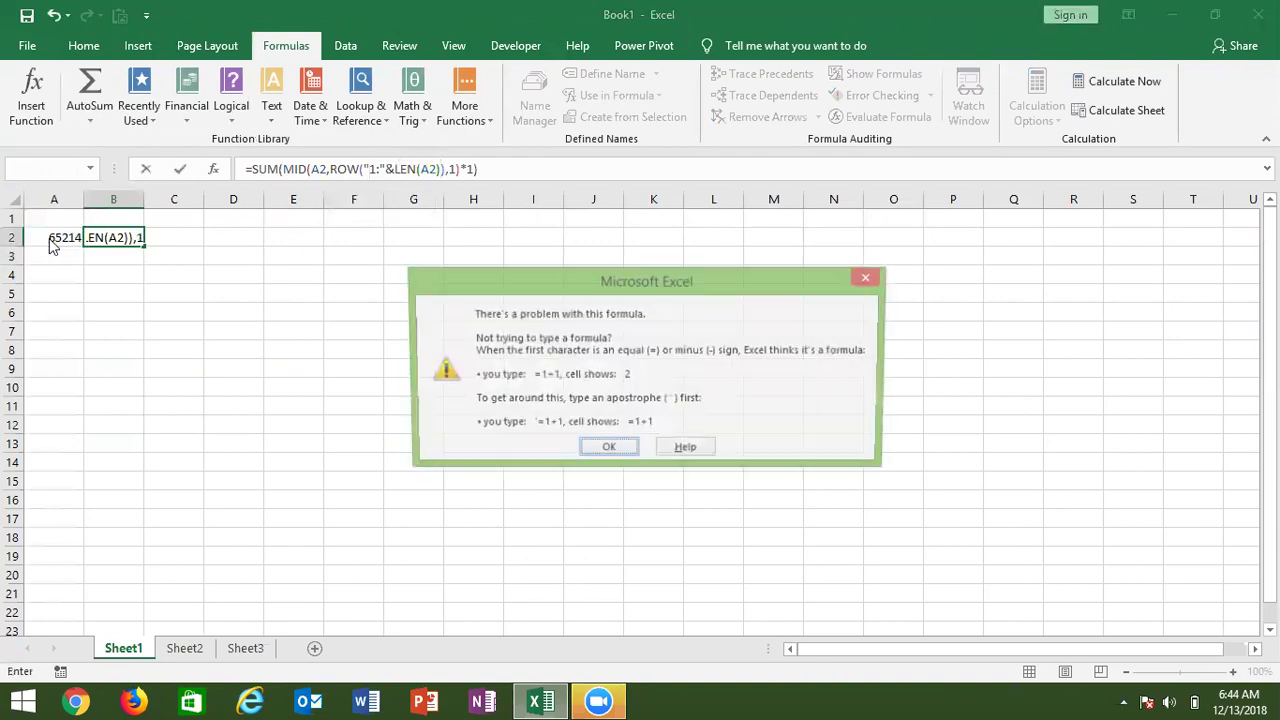
{"action": "key", "text": "Return"}
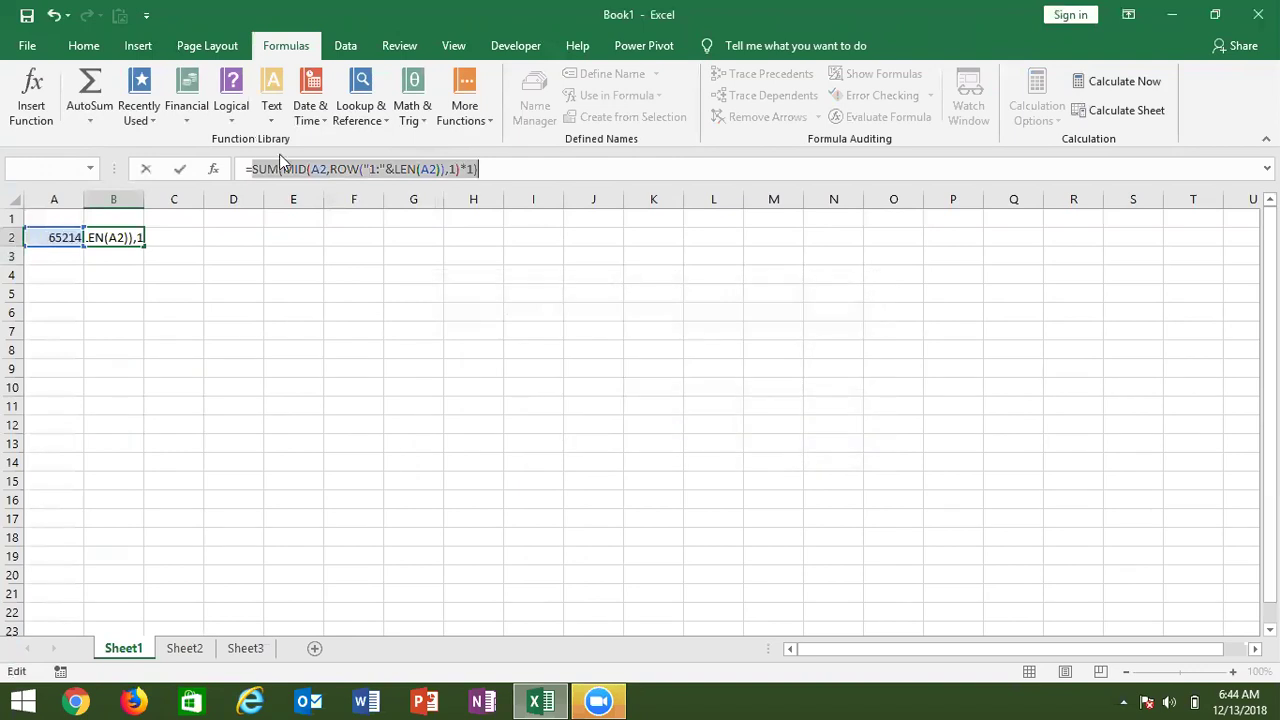
{"action": "left_click", "coordinate": [374, 168]}
{"action": "left_click_drag", "start_coordinate": [364, 168], "coordinate": [438, 169]}
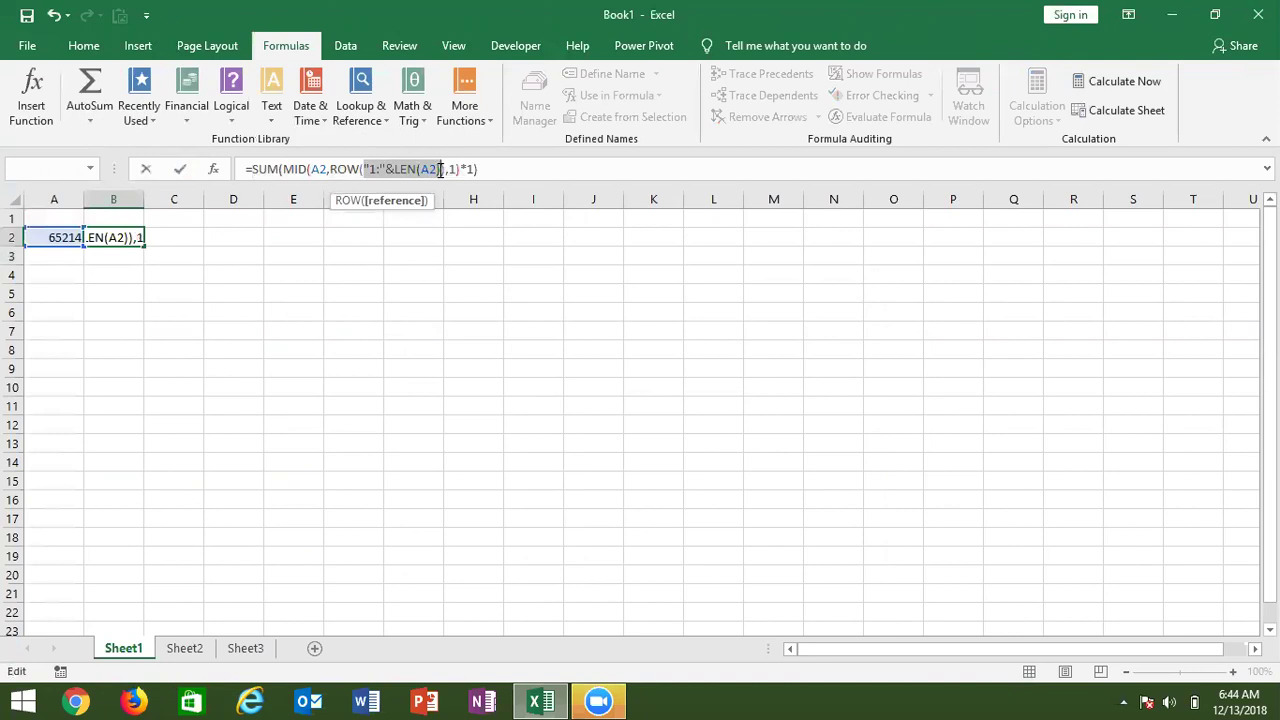
{"action": "left_click", "coordinate": [365, 169]}
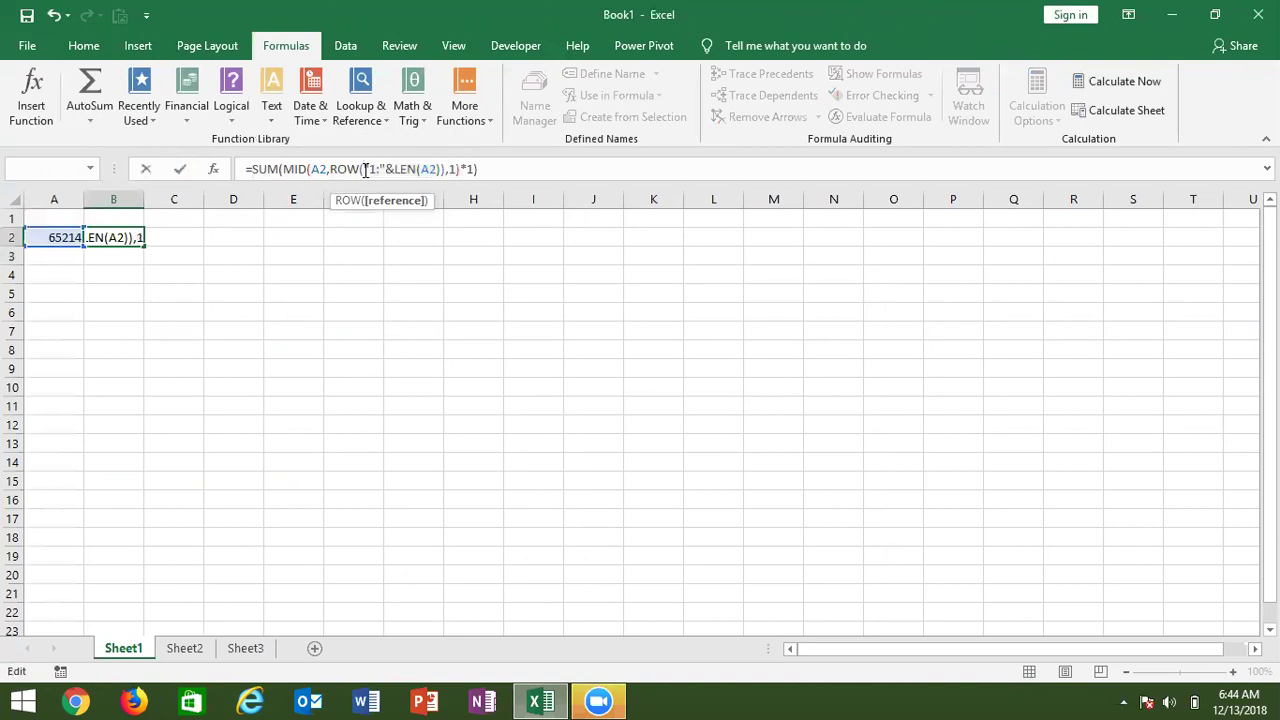
{"action": "type", "text": "ind"}
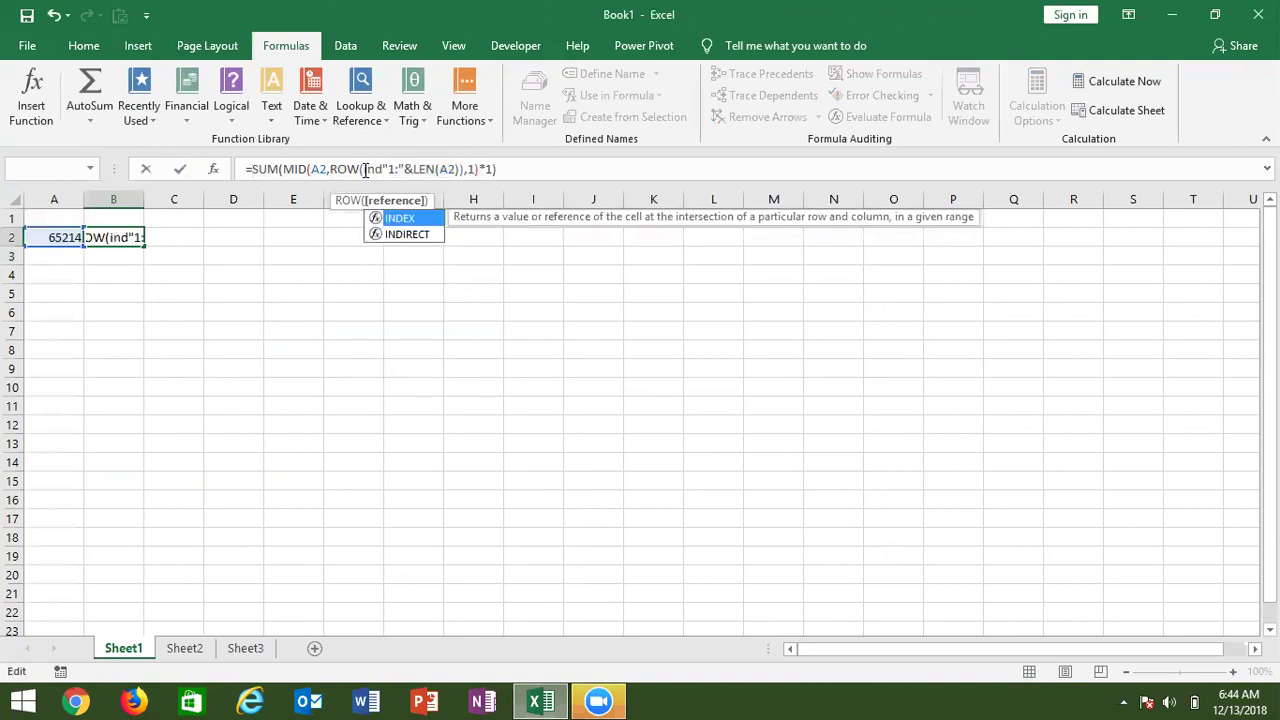
{"action": "key", "text": "Down"}
{"action": "key", "text": "Tab"}
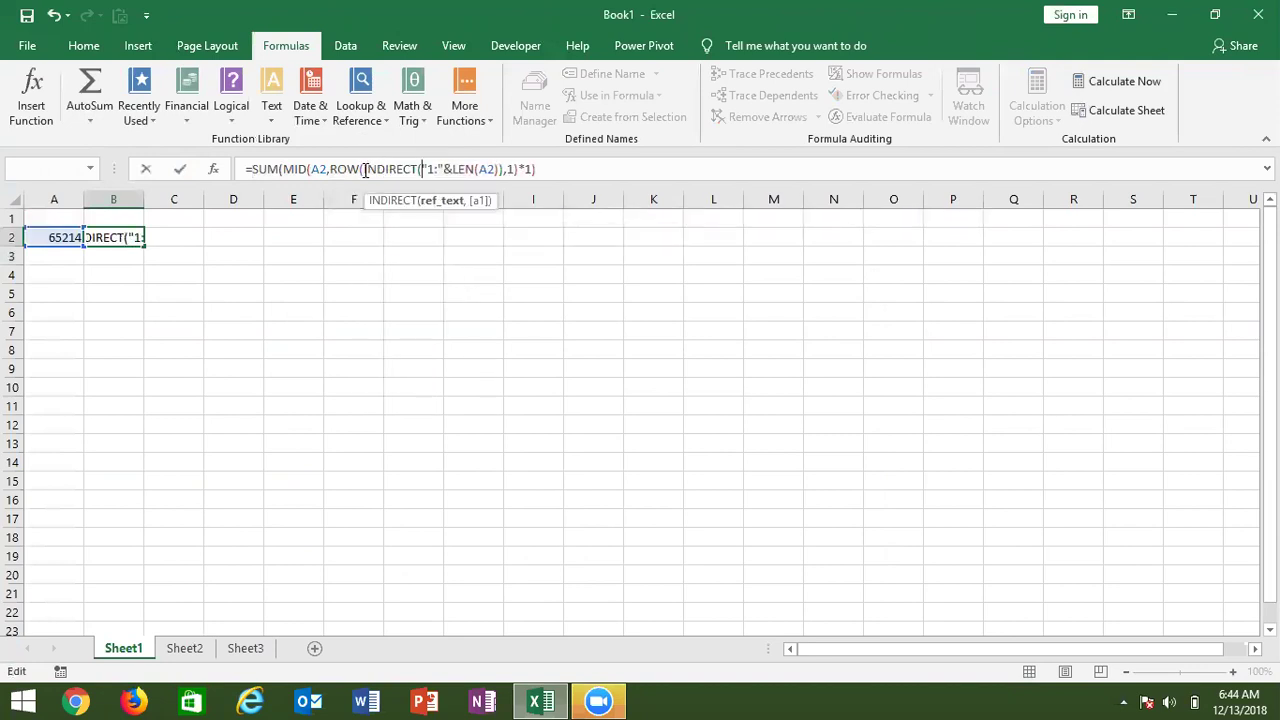
{"action": "left_click", "coordinate": [494, 169]}
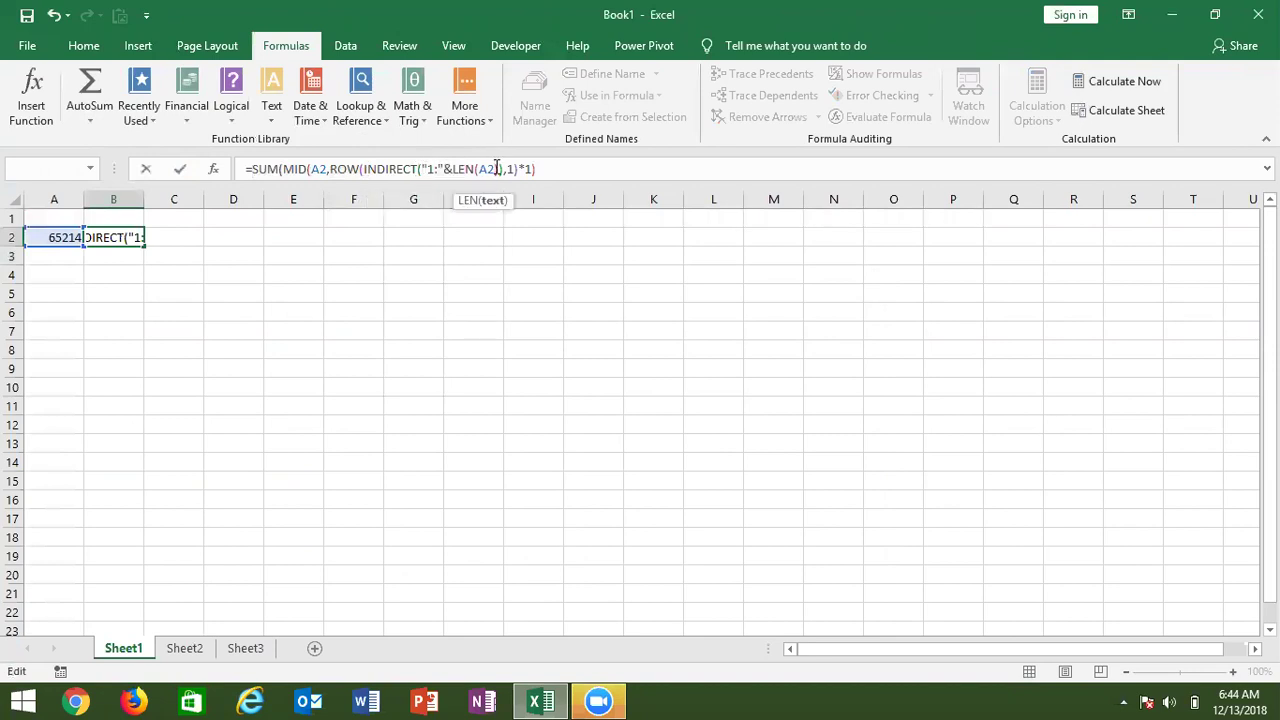
{"action": "type", "text": ")"}
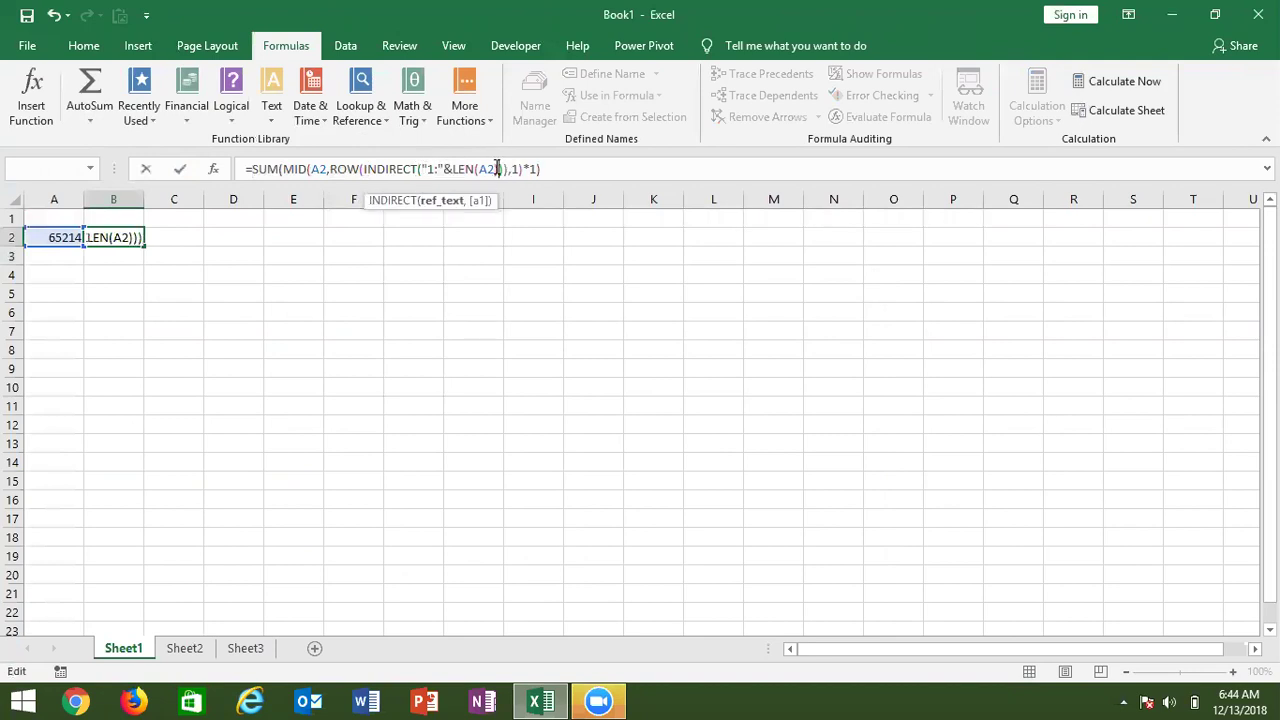
{"action": "key", "text": "ctrl+shift+Return"}
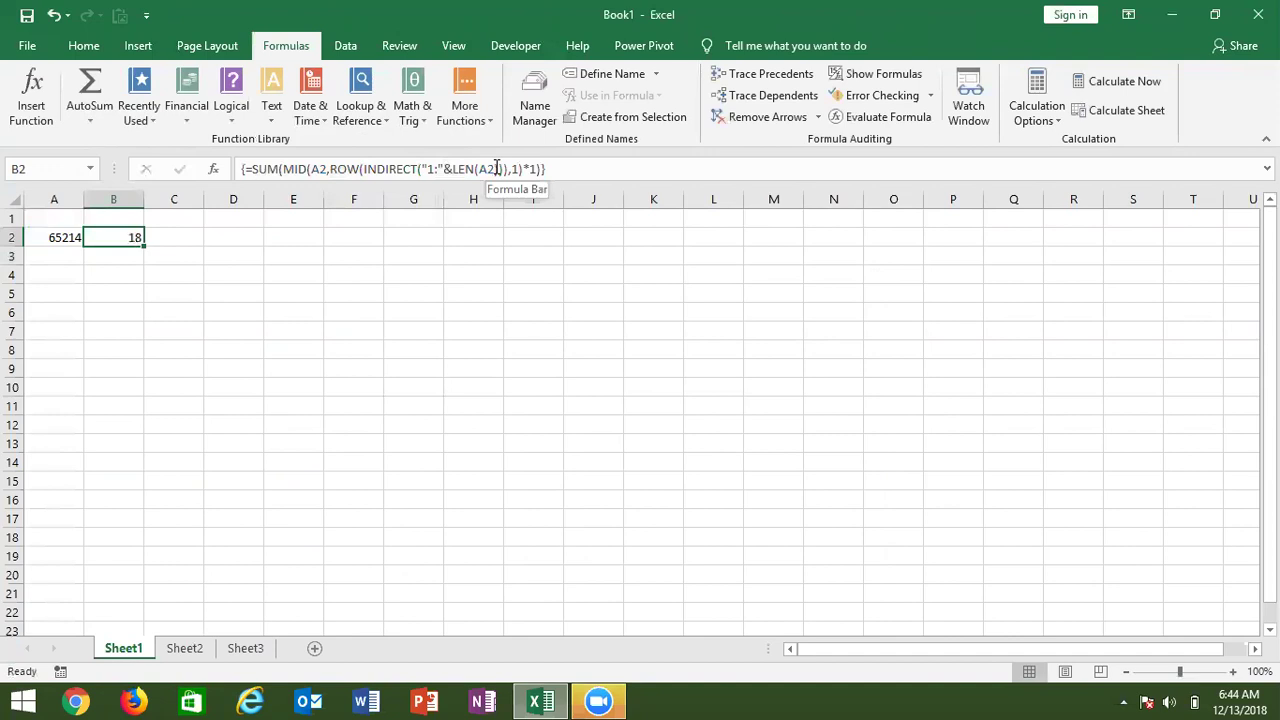
{"action": "left_click", "coordinate": [875, 117]}
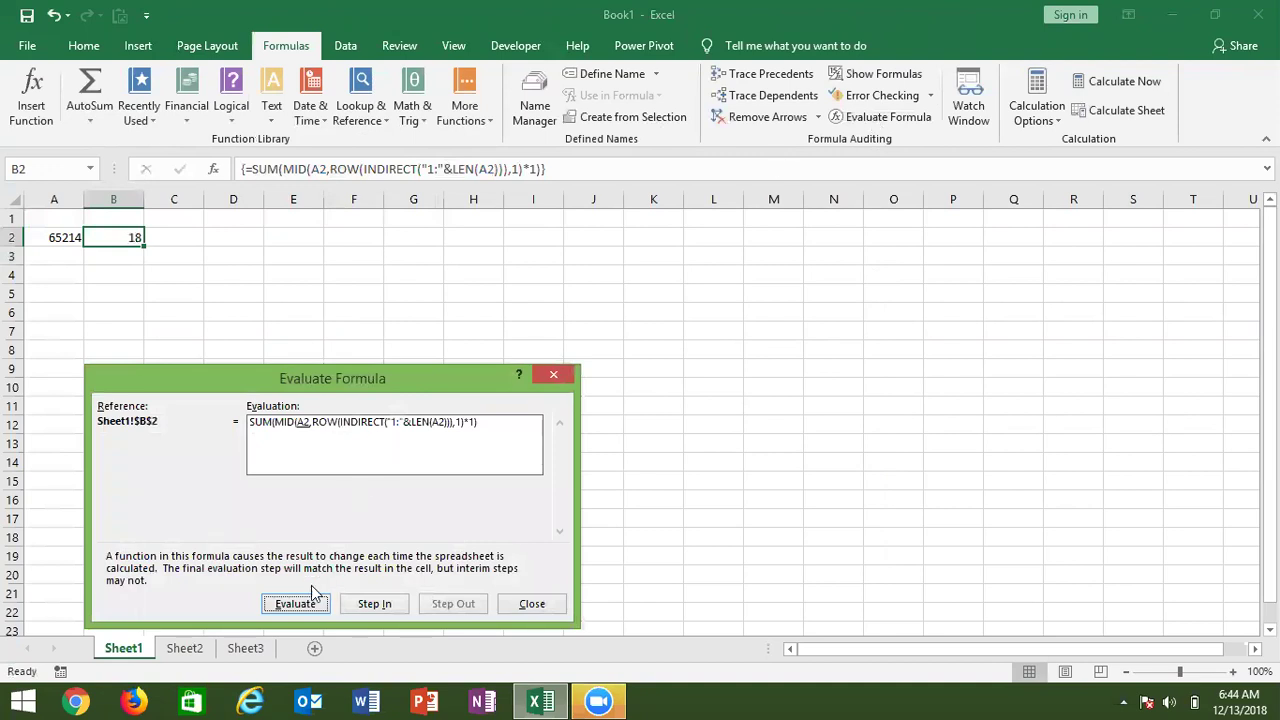
{"action": "left_click", "coordinate": [302, 603]}
{"action": "left_click", "coordinate": [304, 610]}
{"action": "left_click", "coordinate": [304, 610]}
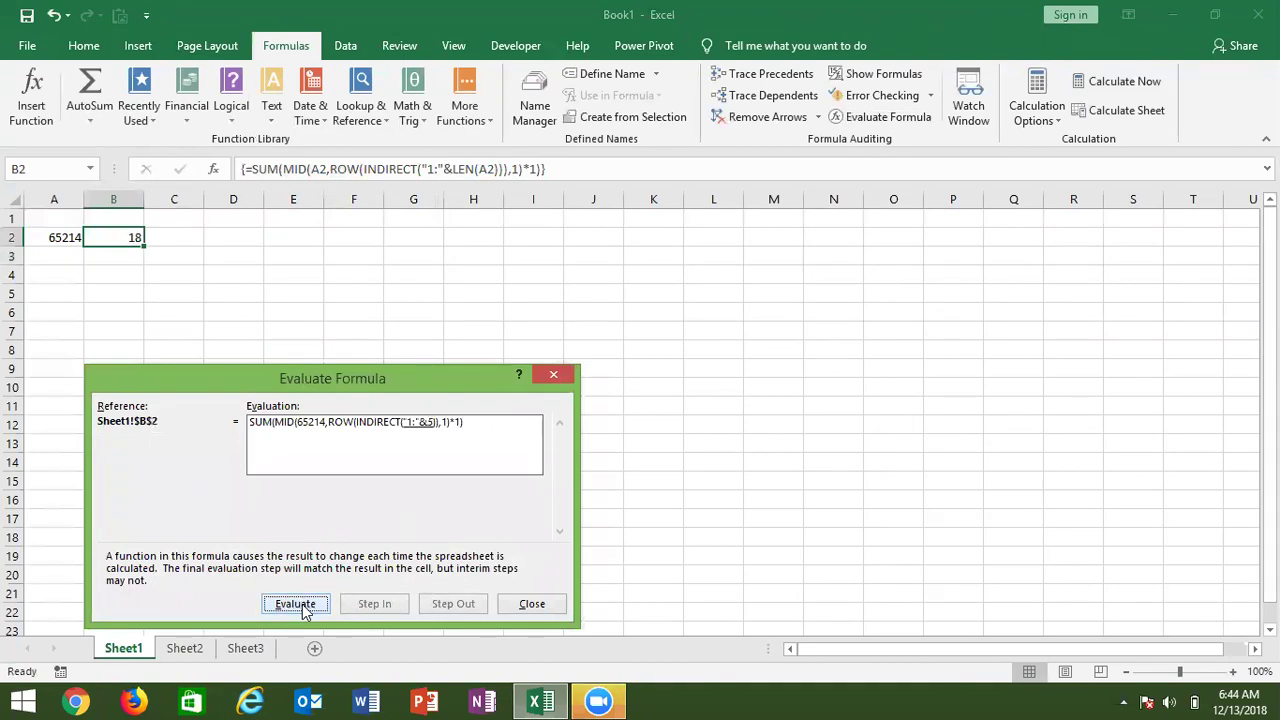
{"action": "left_click", "coordinate": [304, 610]}
{"action": "left_click", "coordinate": [303, 606]}
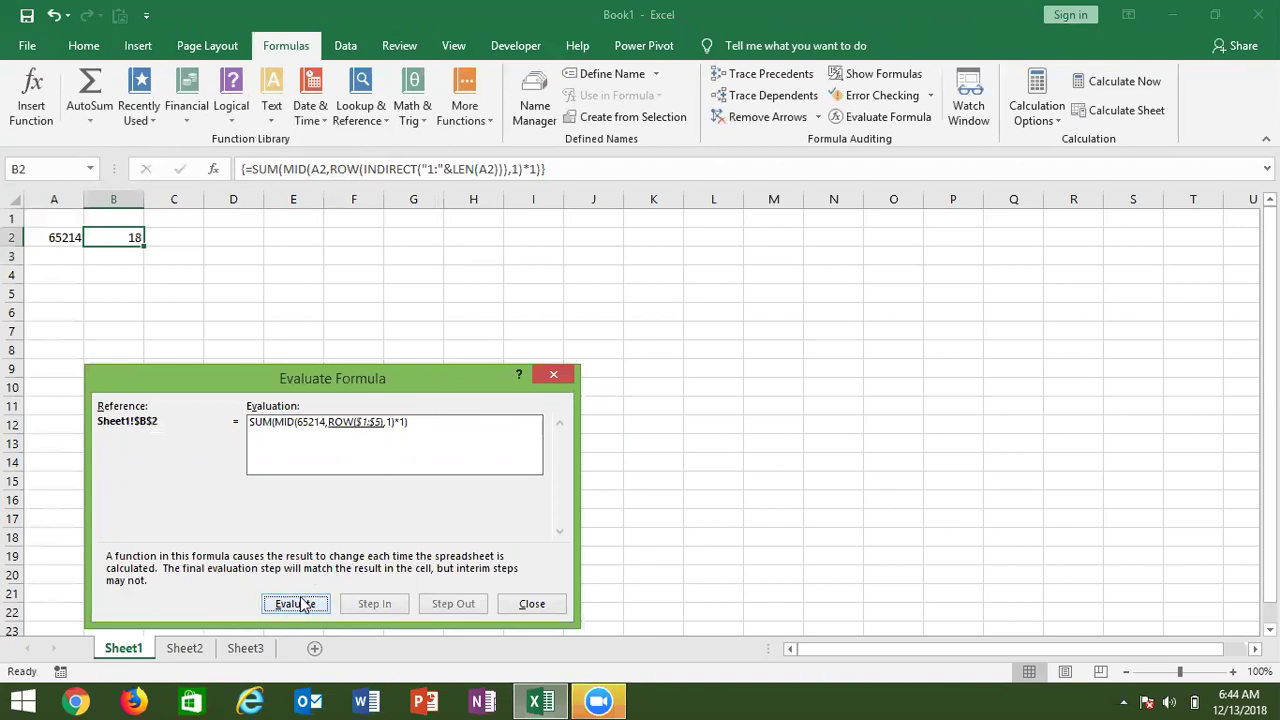
{"action": "left_click", "coordinate": [303, 606]}
{"action": "left_click", "coordinate": [303, 606]}
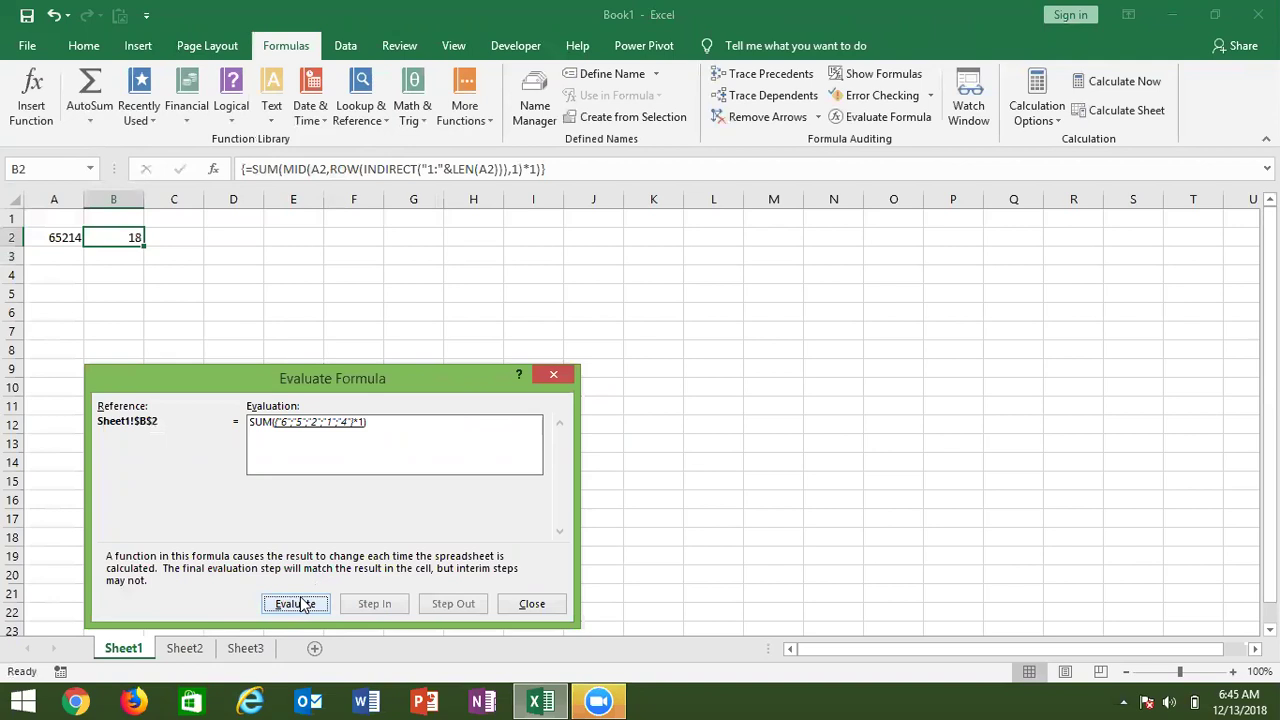
{"action": "left_click", "coordinate": [301, 605]}
{"action": "left_click", "coordinate": [301, 605]}
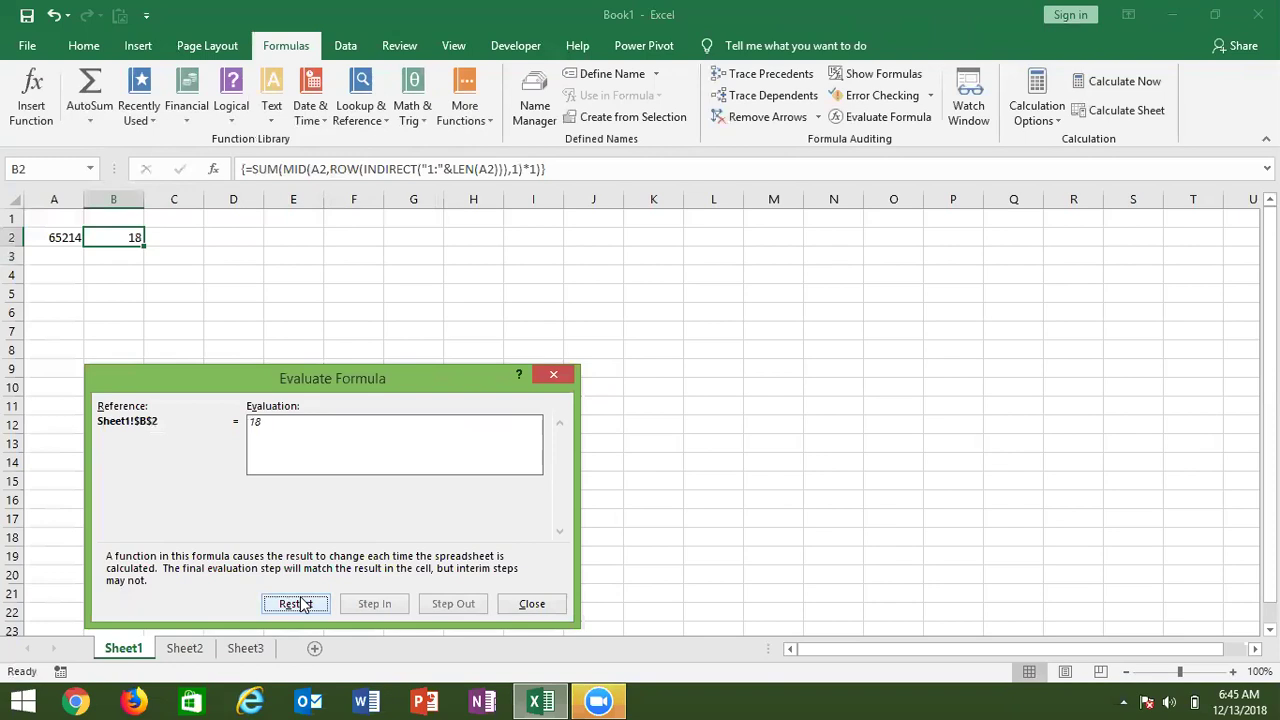
{"action": "left_click", "coordinate": [563, 378]}
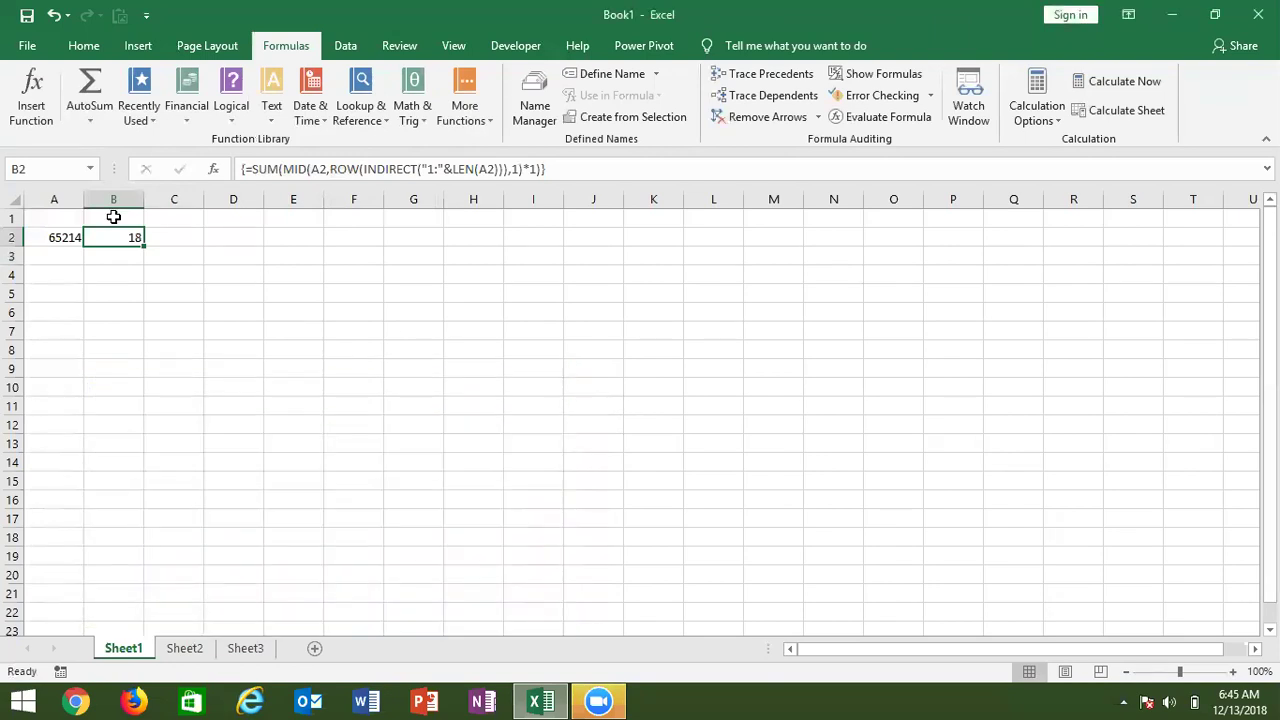
- Change A2 to 3256495 and confirm B2's digit sum updates to 34
{"action": "left_click", "coordinate": [60, 237]}
{"action": "type", "text": "3256495"}
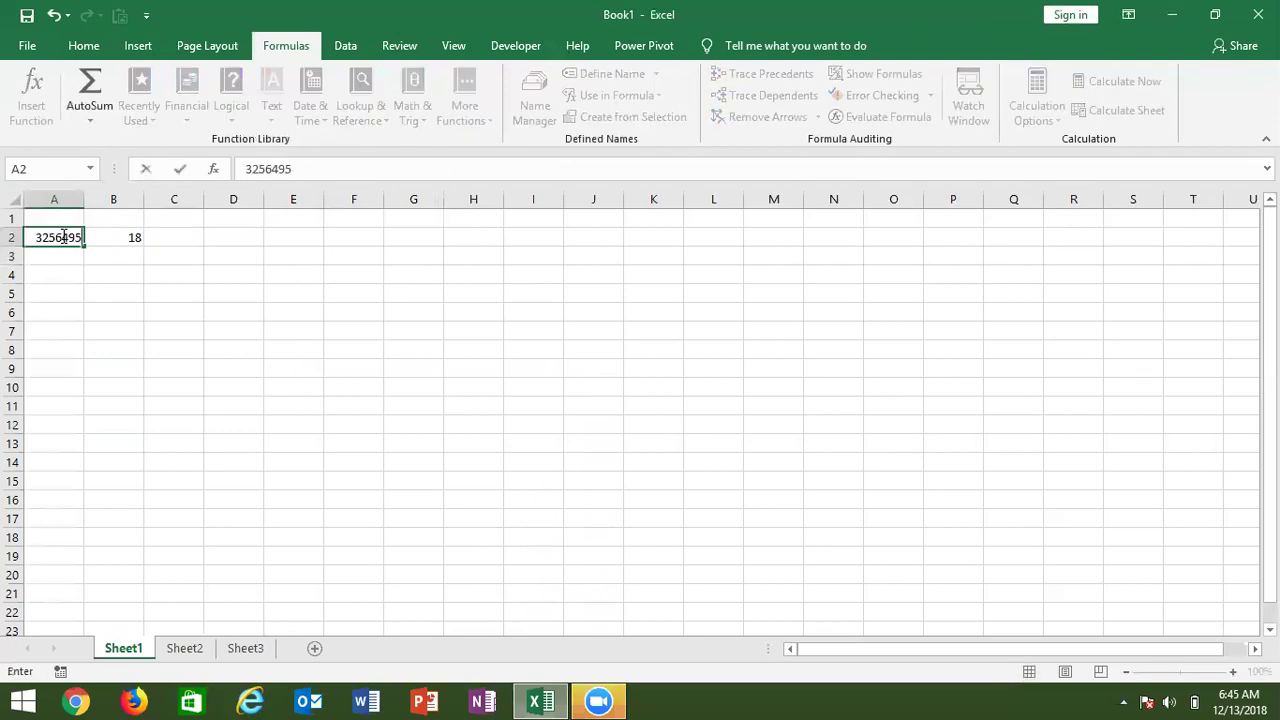
{"action": "key", "text": "Return"}
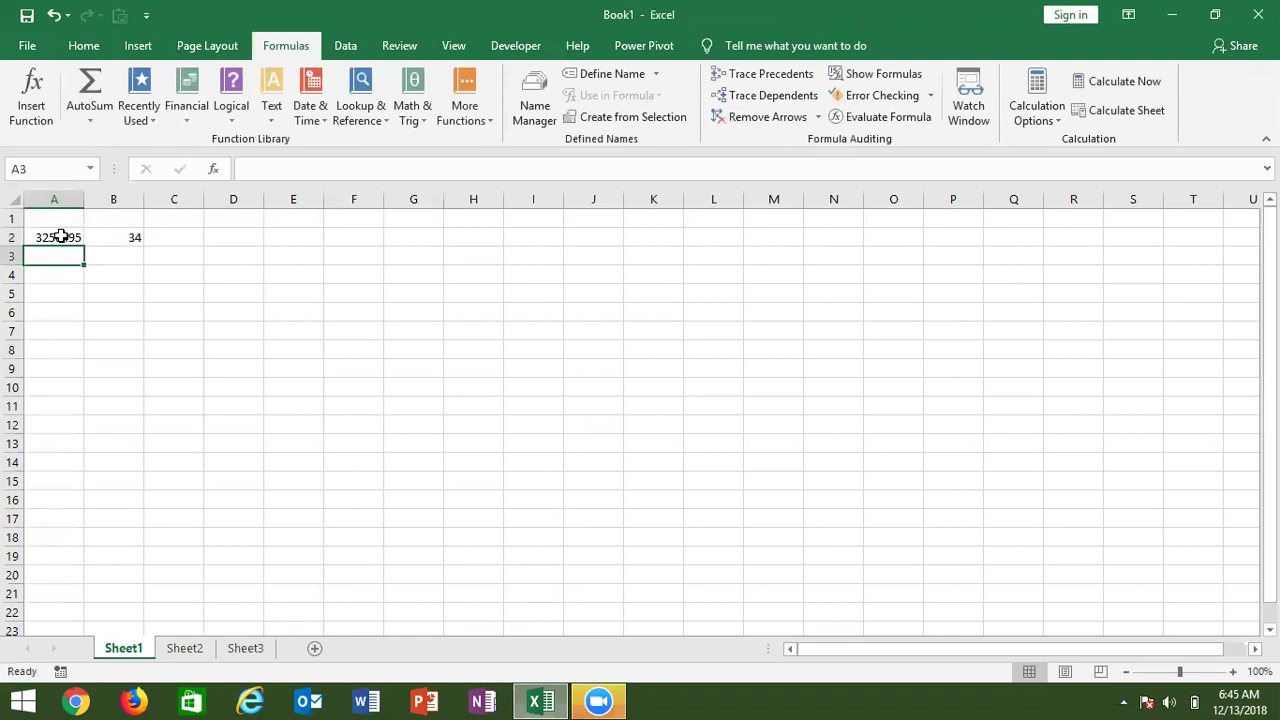
{"action": "key", "text": "Right"}
{"action": "type", "text": "1"}
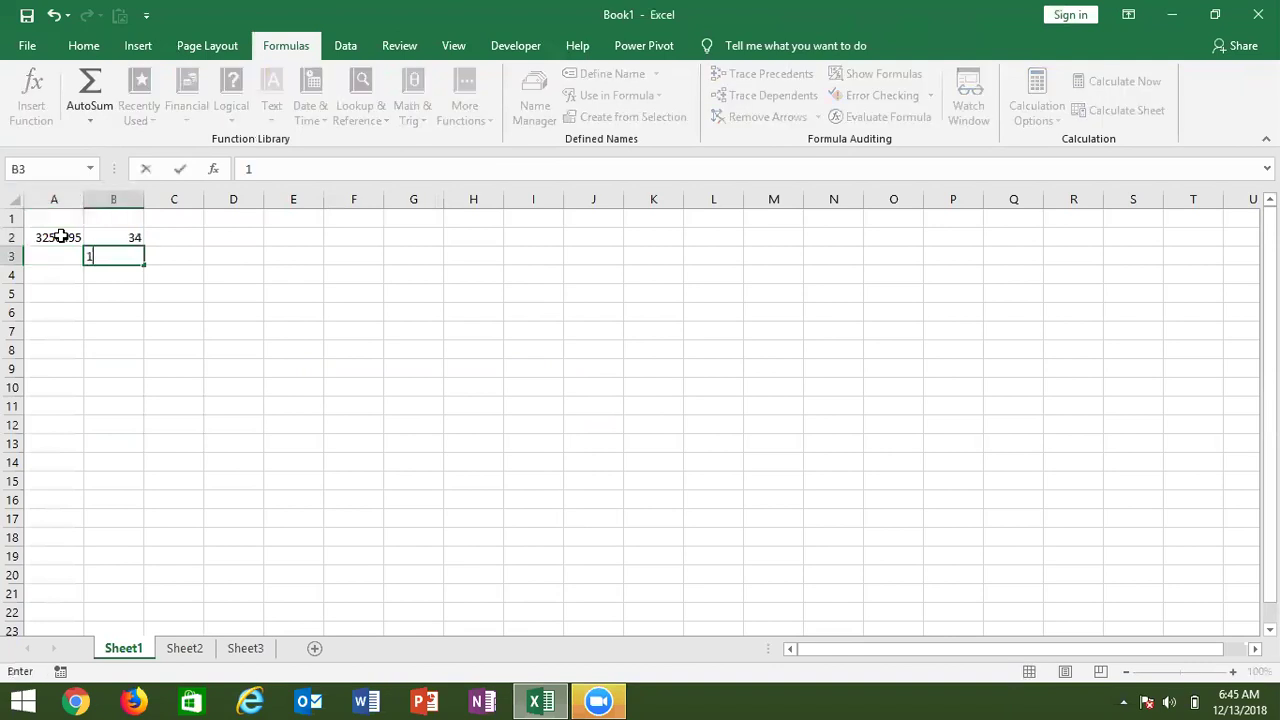
{"action": "key", "text": "Escape"}
{"action": "key", "text": "Up"}
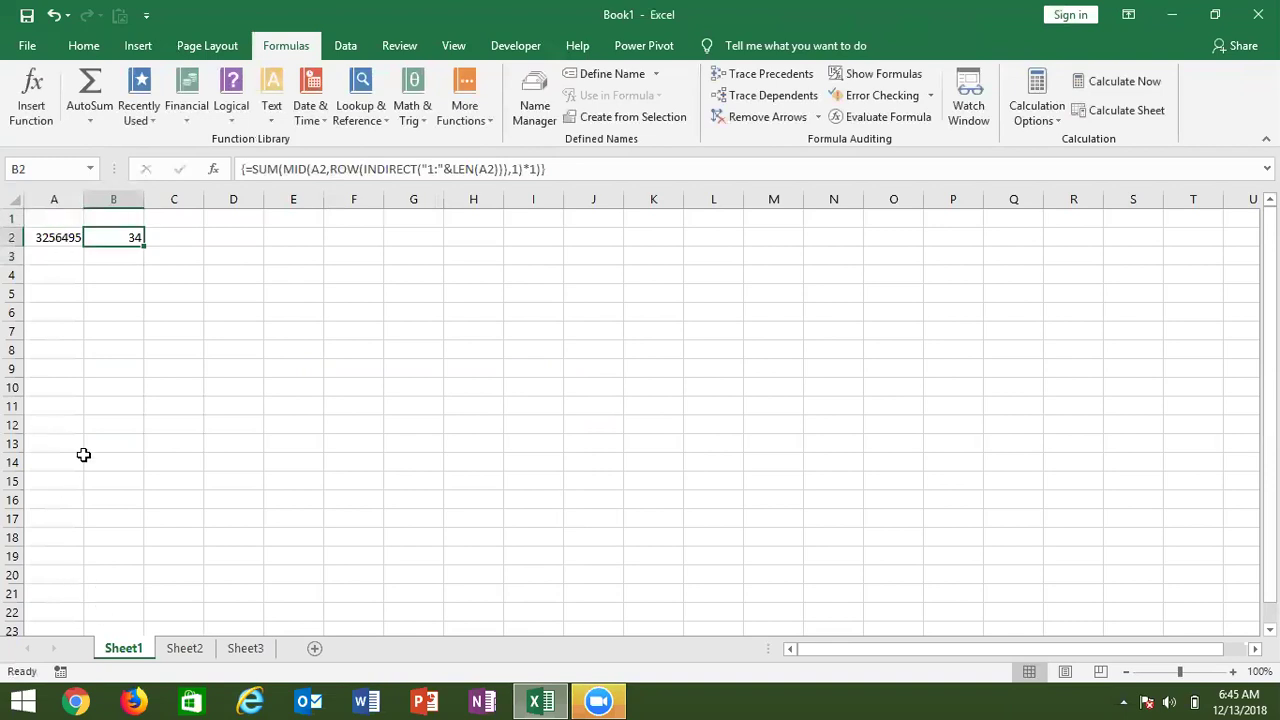
{"action": "left_click", "coordinate": [54, 316]}
- Label A6:A8 as P, R, T and enter 50000, 8% and 3 in B6:B8
{"action": "type", "text": "P"}
{"action": "key", "text": "Return"}
{"action": "type", "text": "R"}
{"action": "key", "text": "Return"}
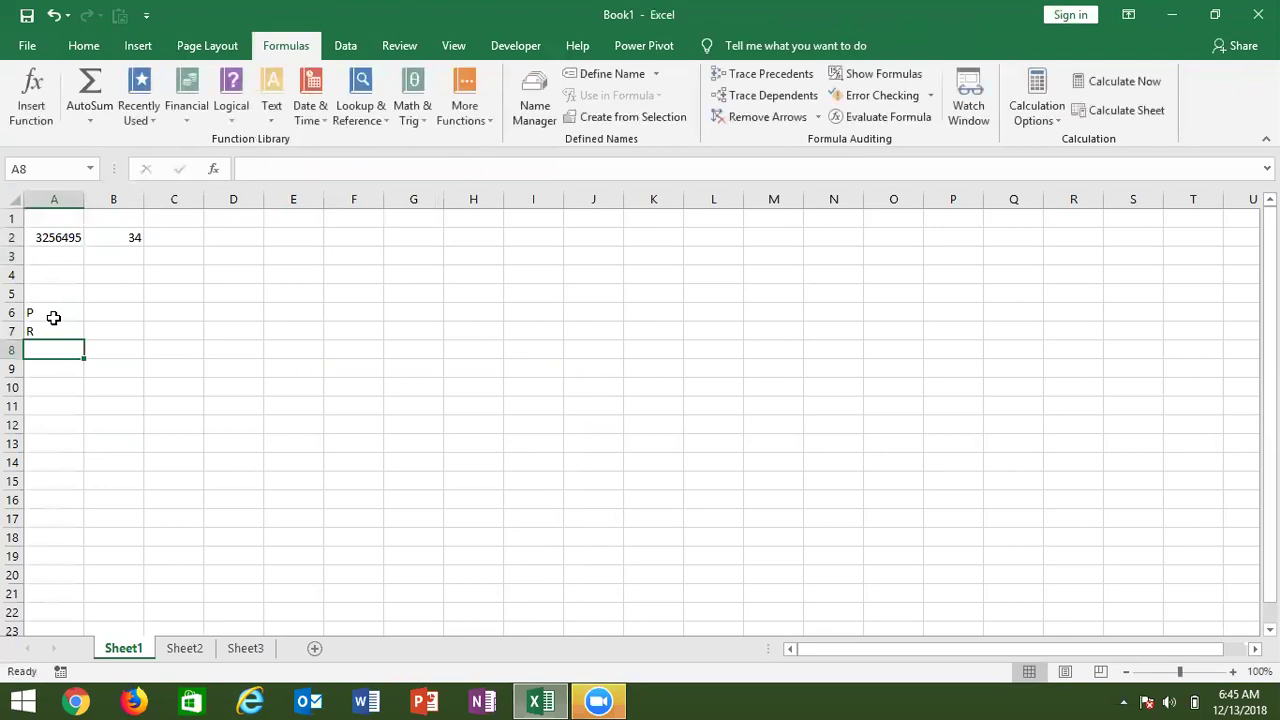
{"action": "type", "text": "T"}
{"action": "key", "text": "Return"}
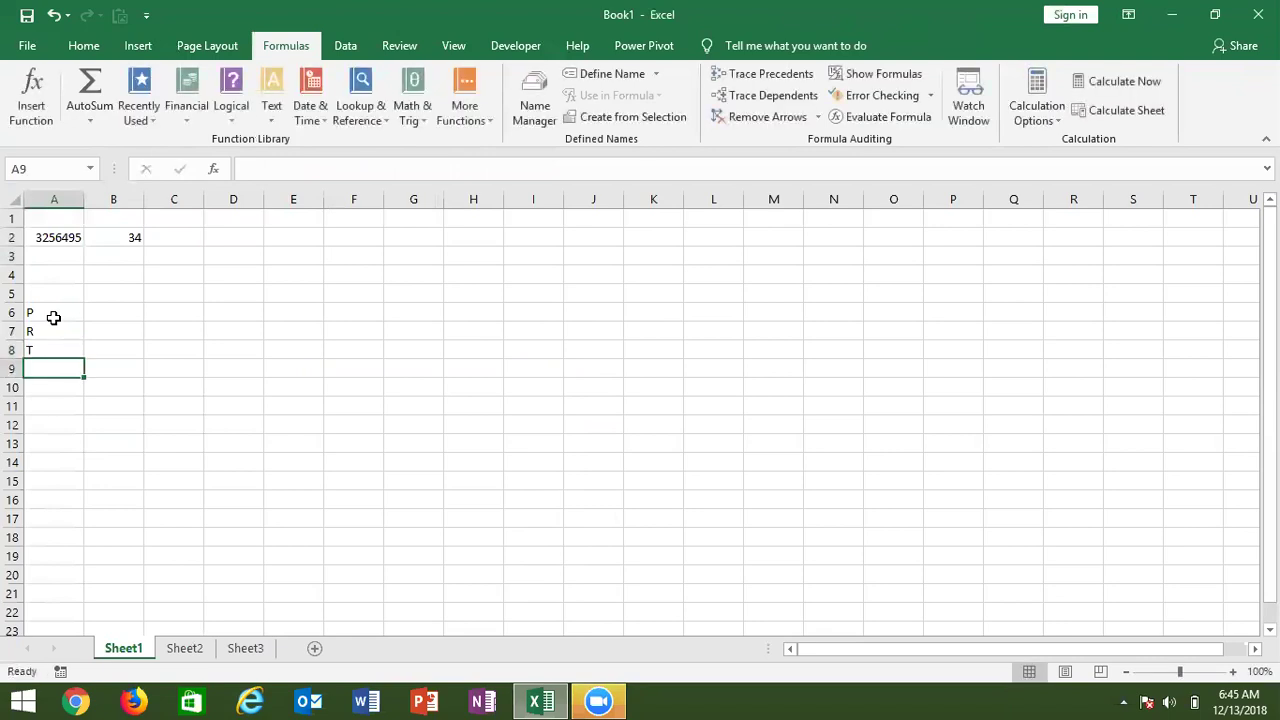
{"action": "left_click", "coordinate": [94, 314]}
{"action": "type", "text": "50000"}
{"action": "key", "text": "Return"}
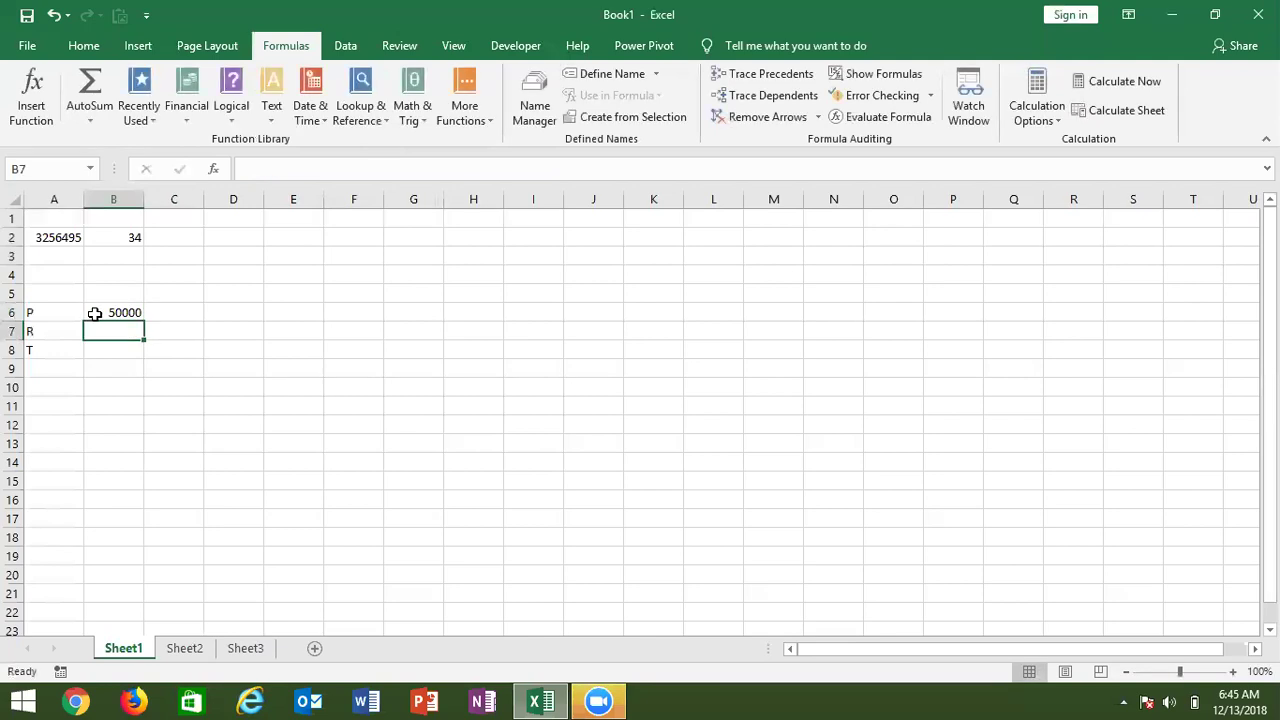
{"action": "type", "text": "8%"}
{"action": "key", "text": "Return"}
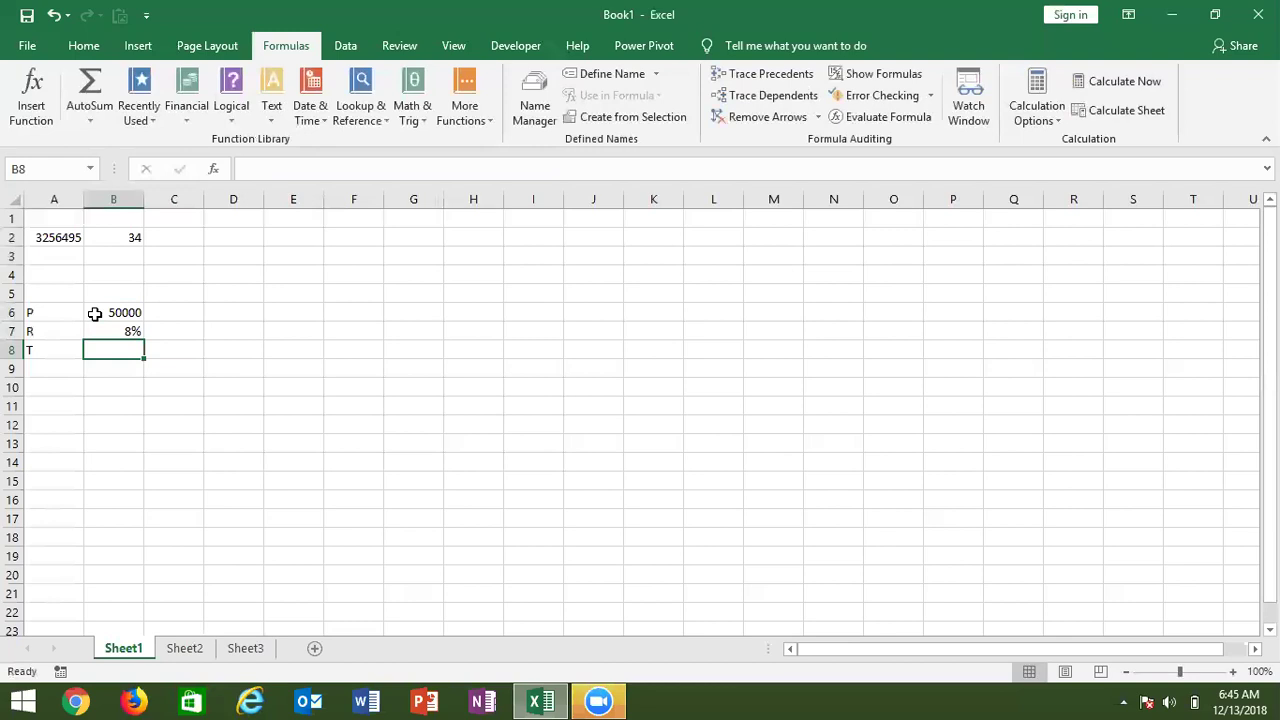
{"action": "type", "text": "3"}
{"action": "key", "text": "Return"}
- Label B10 EMI and enter =PMT(B7/12,B8*12,B6) in C10
{"action": "left_click", "coordinate": [108, 386]}
{"action": "type", "text": "EM"}
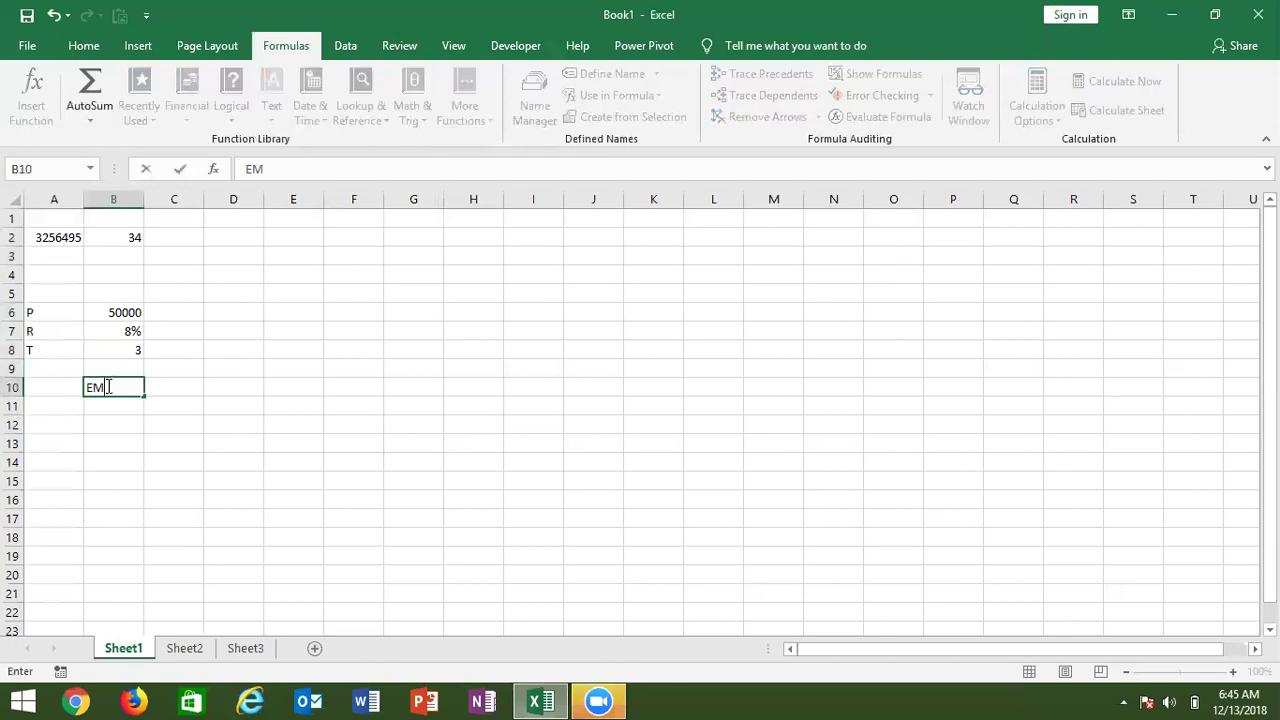
{"action": "type", "text": "I"}
{"action": "key", "text": "Tab"}
{"action": "type", "text": "="}
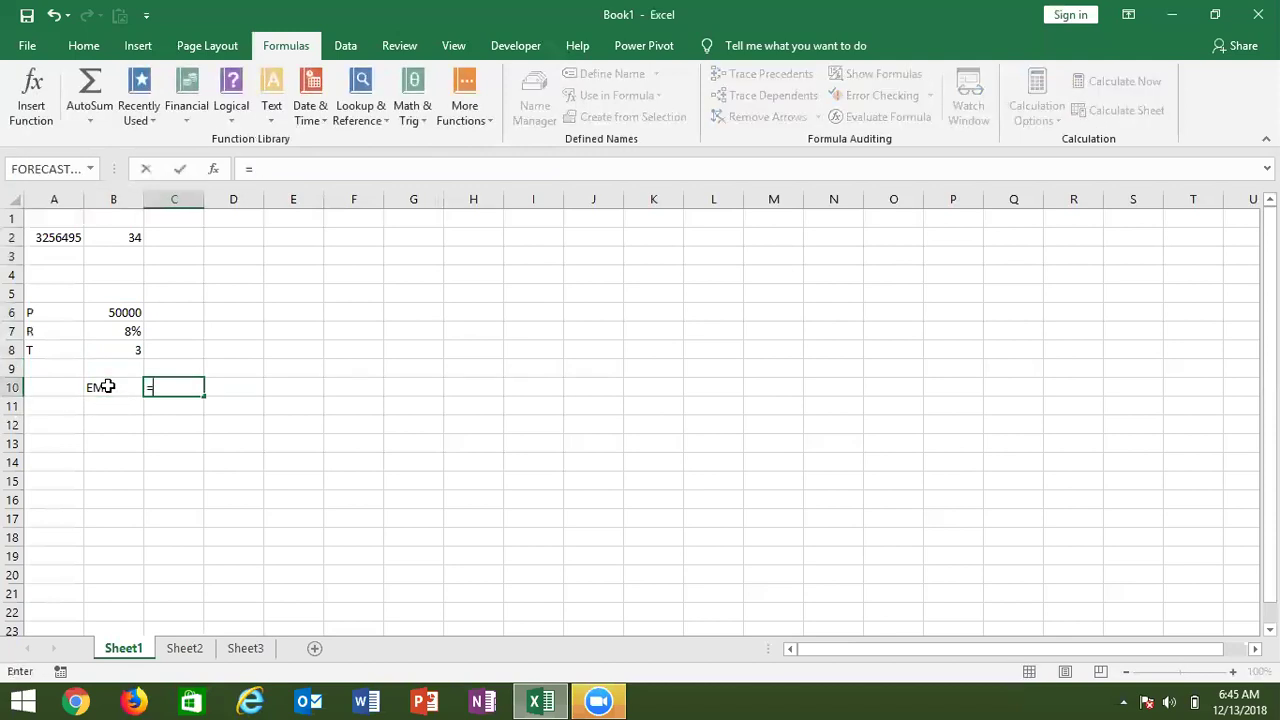
{"action": "type", "text": "pmt"}
{"action": "key", "text": "Tab"}
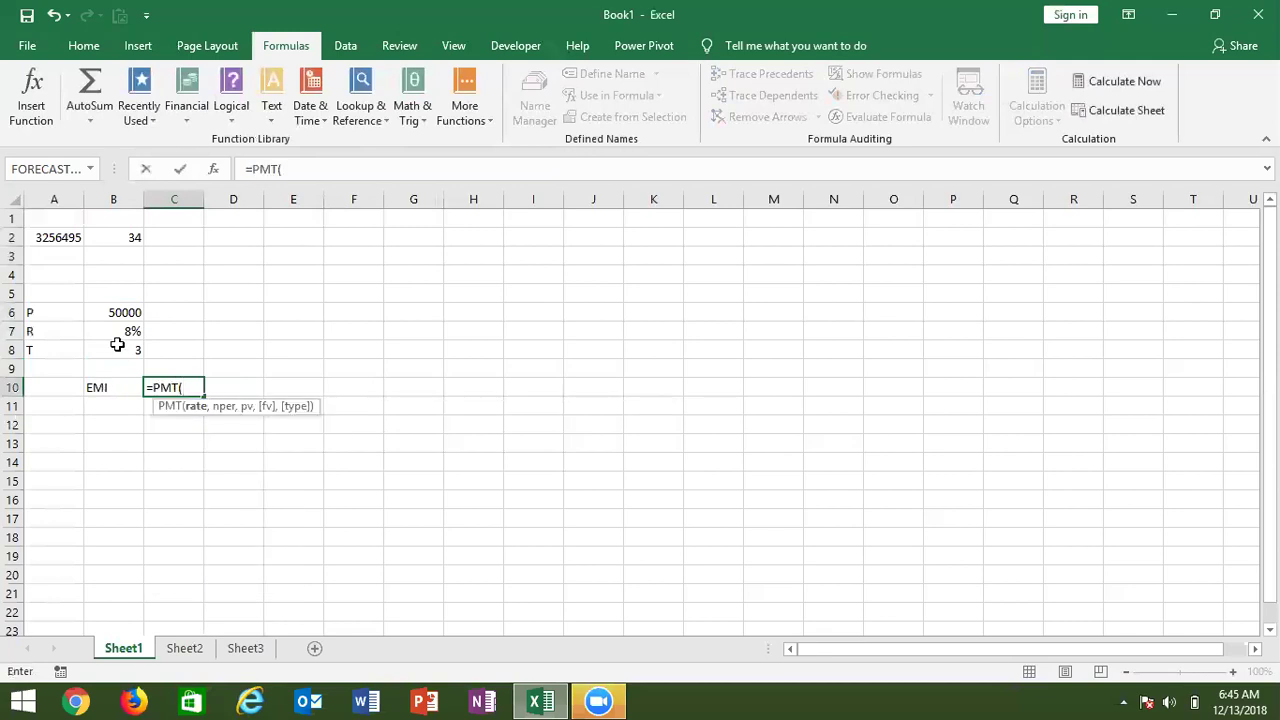
{"action": "left_click", "coordinate": [122, 331]}
{"action": "type", "text": "/"}
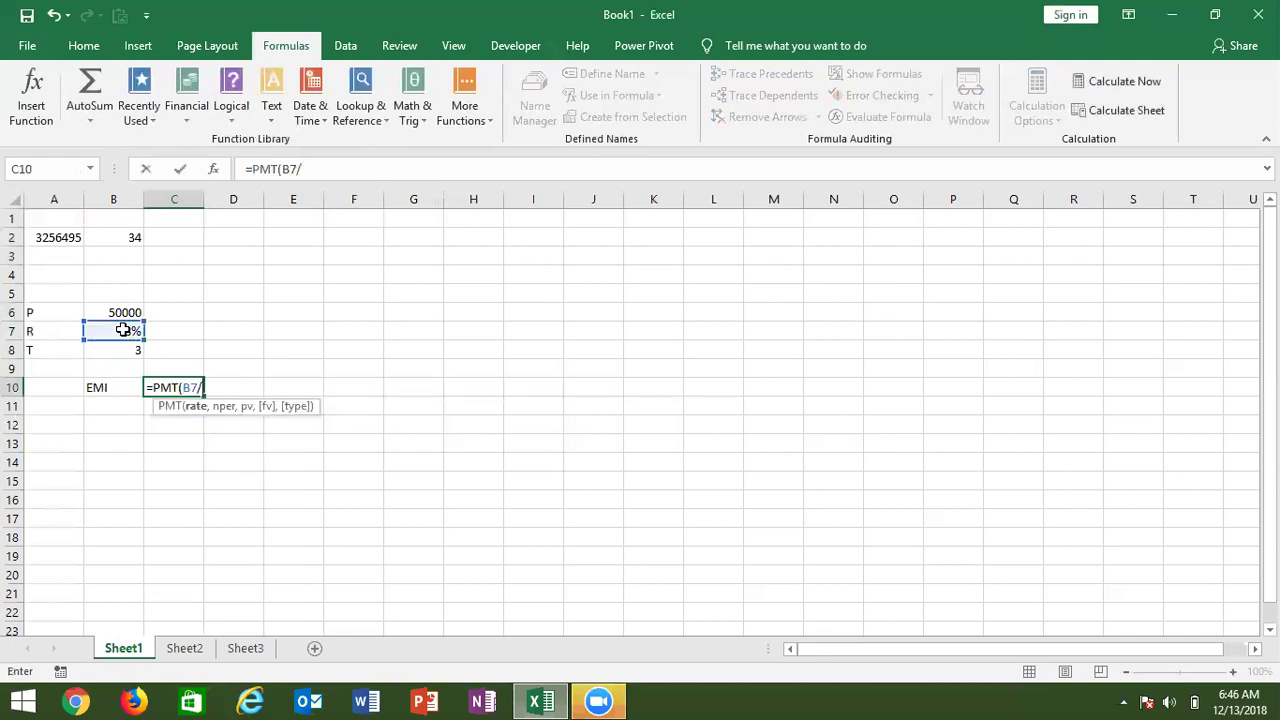
{"action": "type", "text": "12"}
{"action": "type", "text": ","}
{"action": "left_click", "coordinate": [130, 348]}
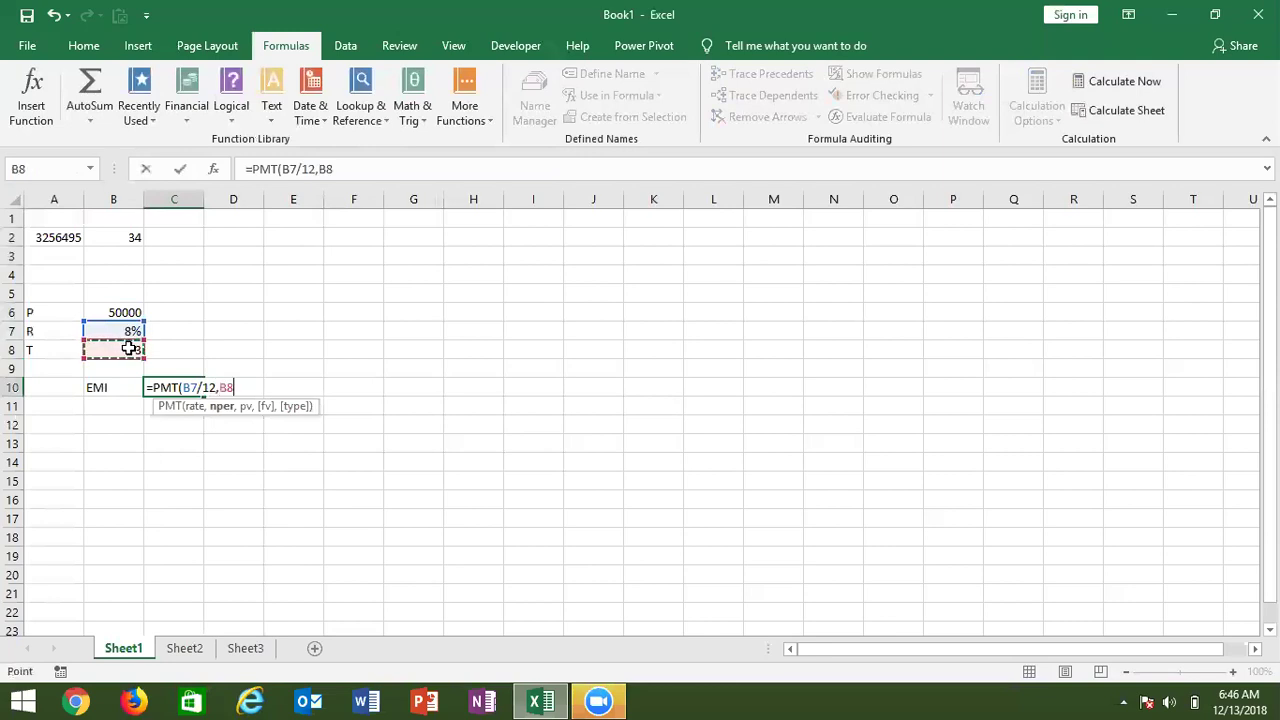
{"action": "type", "text": "*12,"}
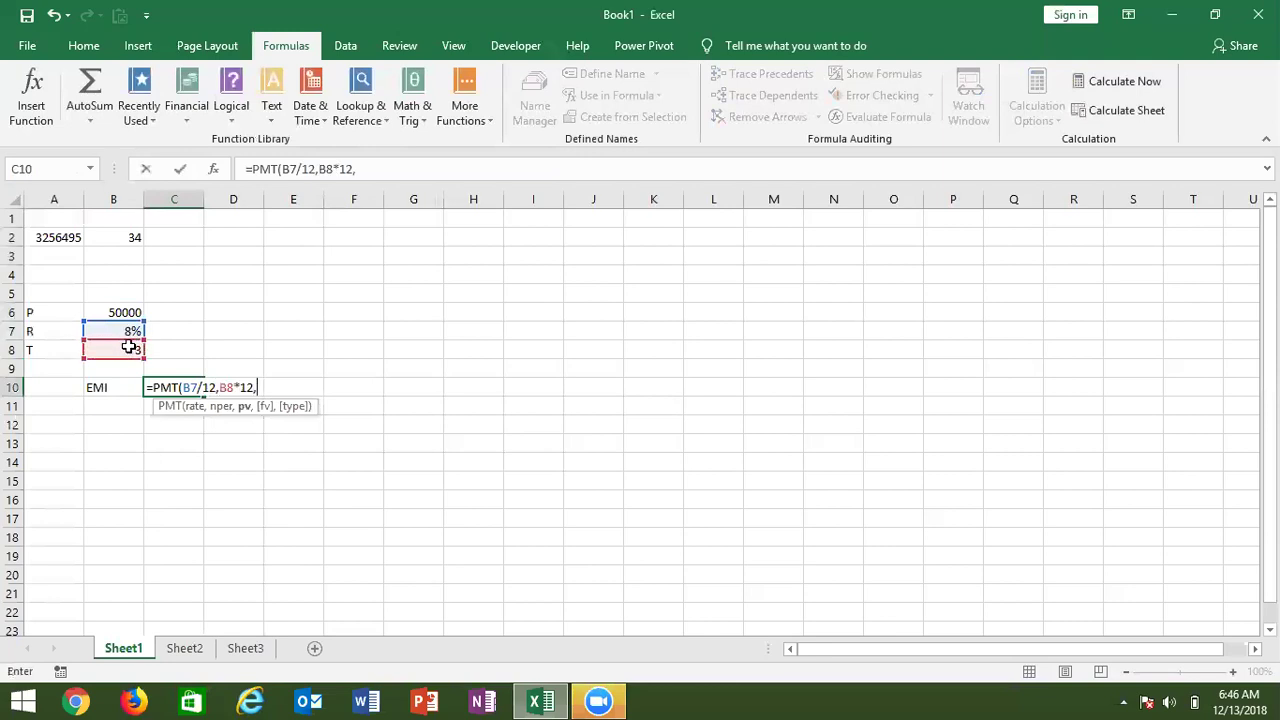
{"action": "left_click", "coordinate": [132, 313]}
{"action": "key", "text": "Return"}
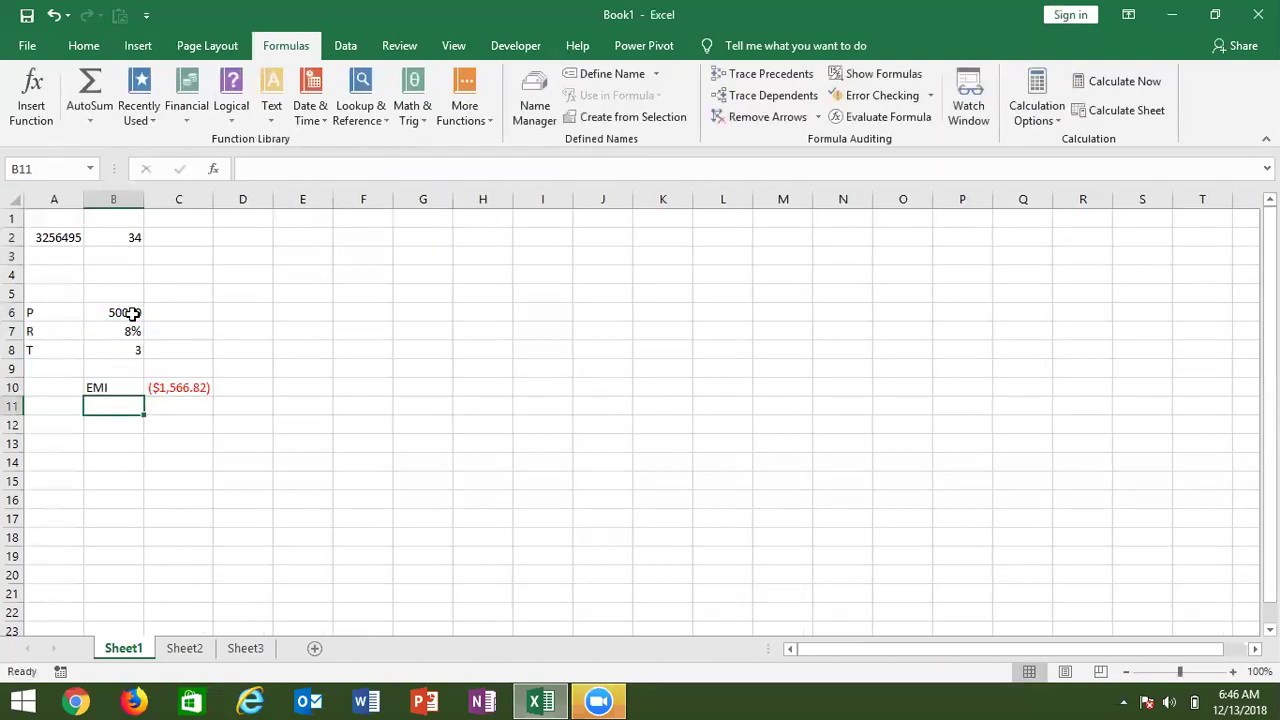
- Put 18 in E6 and =C10*E6 in F6, then review C10's PMT formula
{"action": "left_click", "coordinate": [130, 350]}
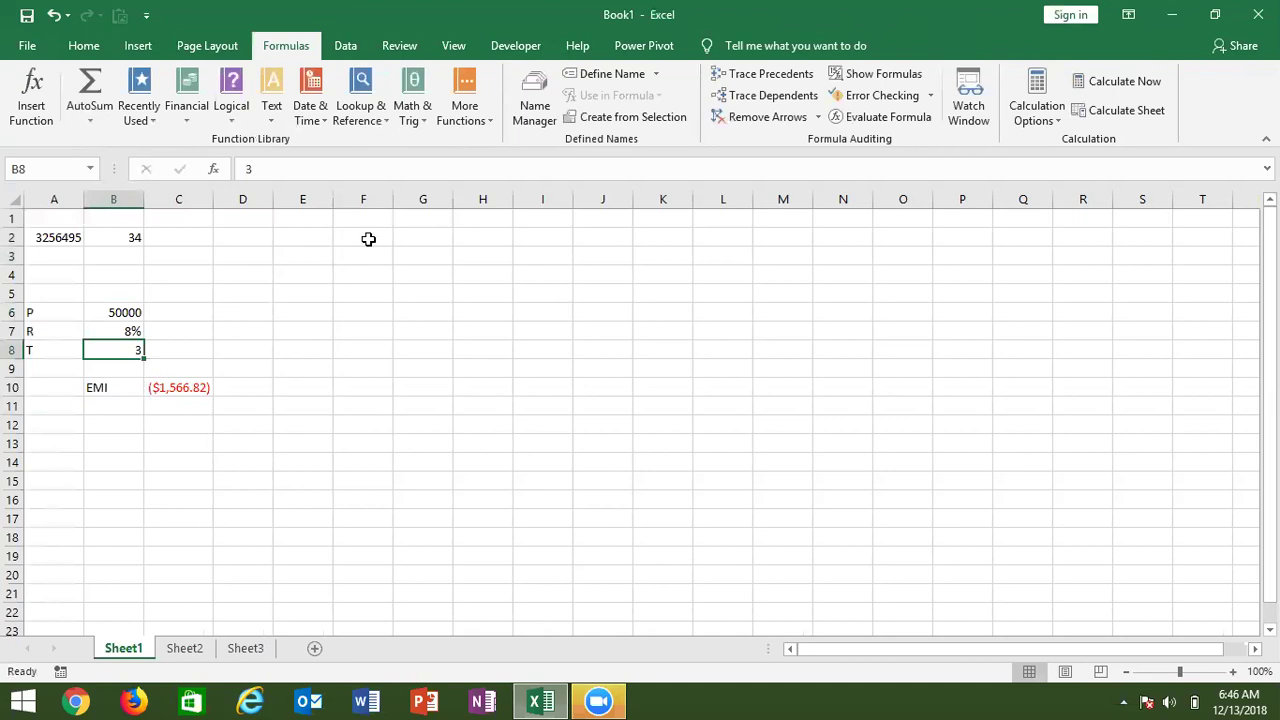
{"action": "left_click", "coordinate": [305, 314]}
{"action": "type", "text": "18"}
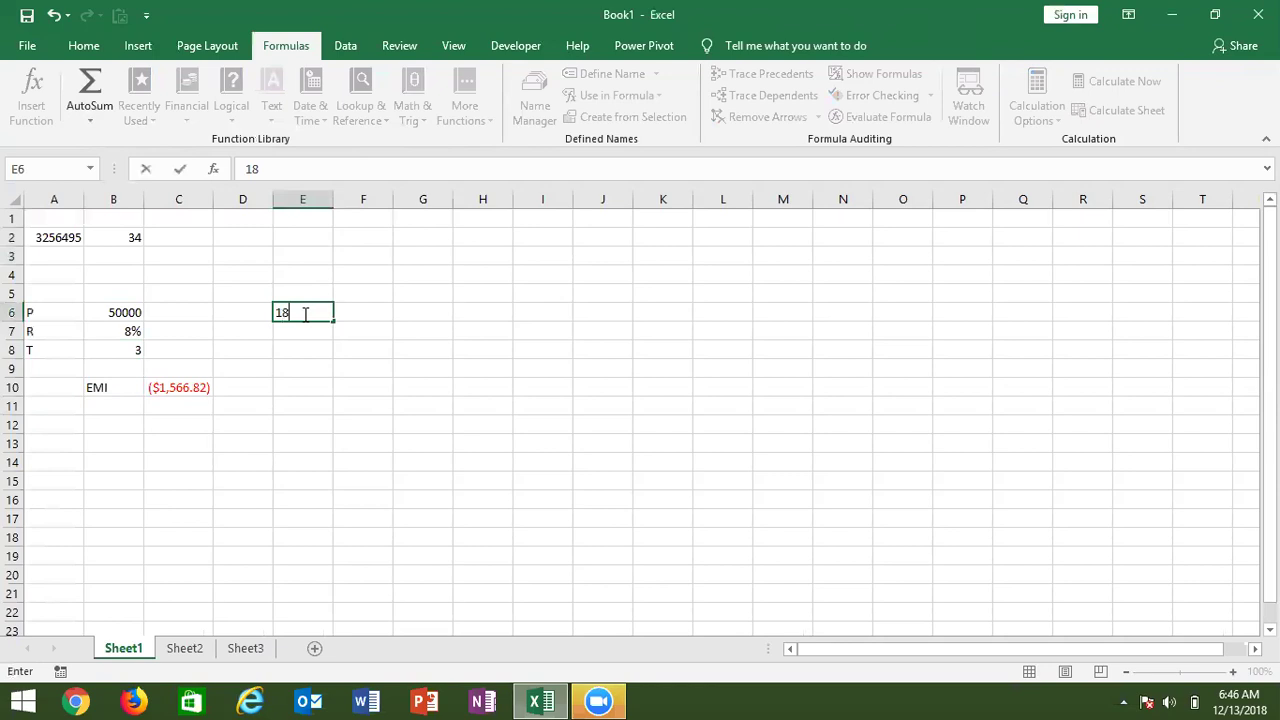
{"action": "key", "text": "Tab"}
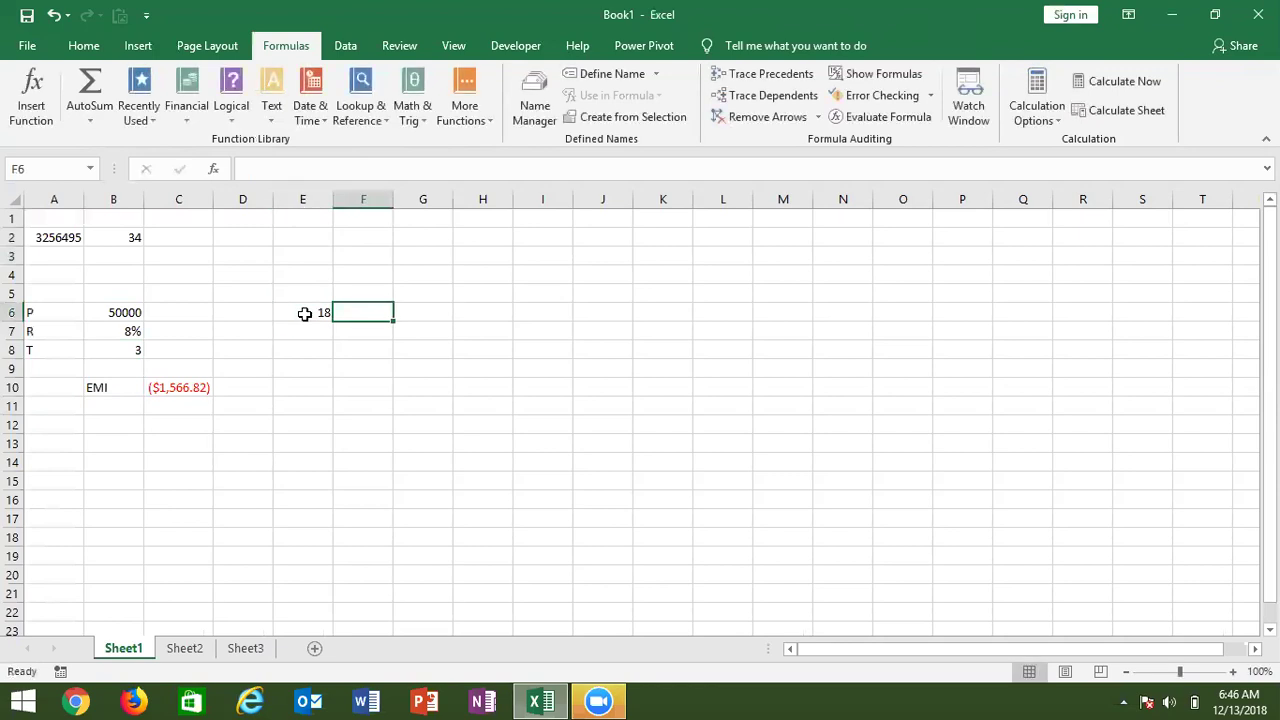
{"action": "type", "text": "="}
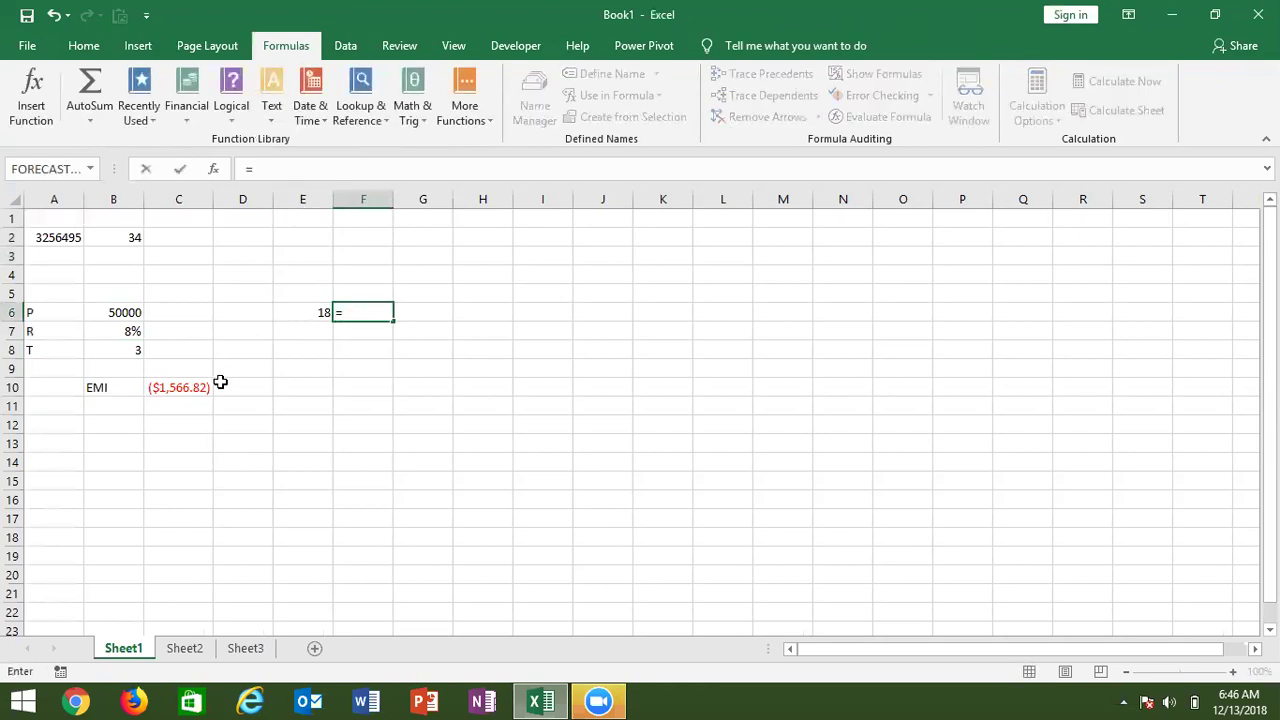
{"action": "left_click", "coordinate": [179, 387]}
{"action": "type", "text": "*"}
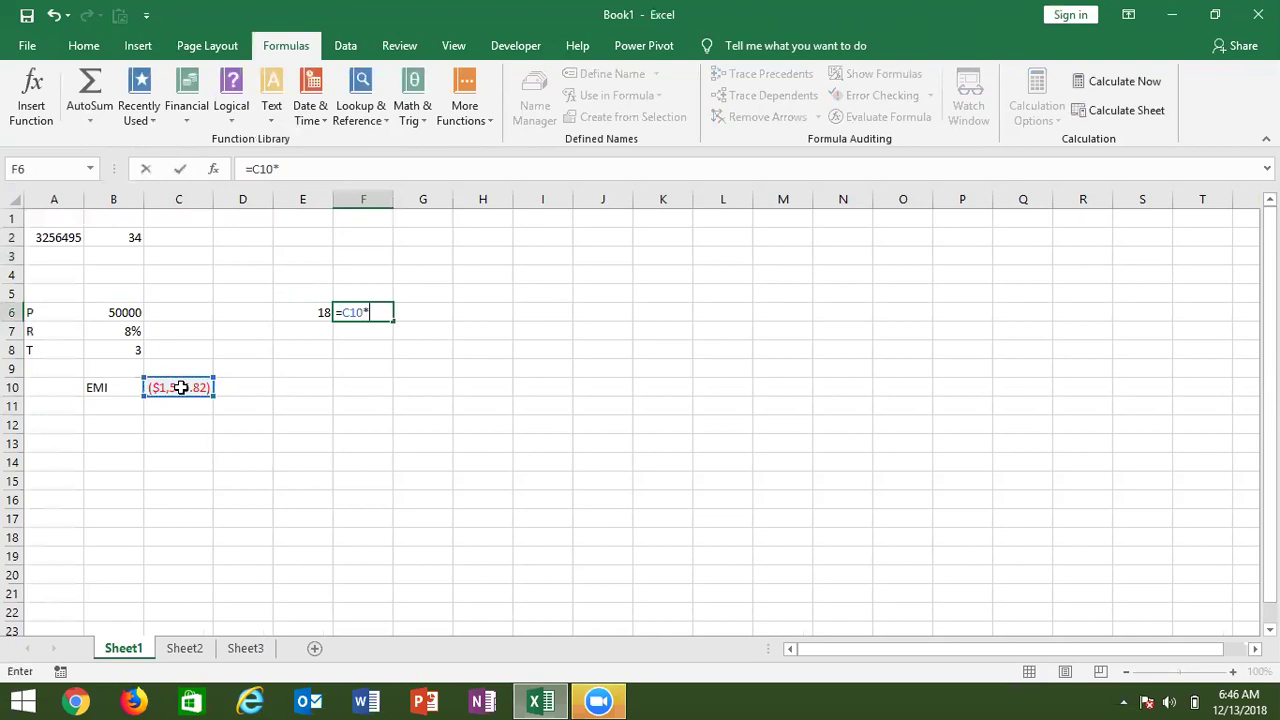
{"action": "left_click", "coordinate": [302, 310]}
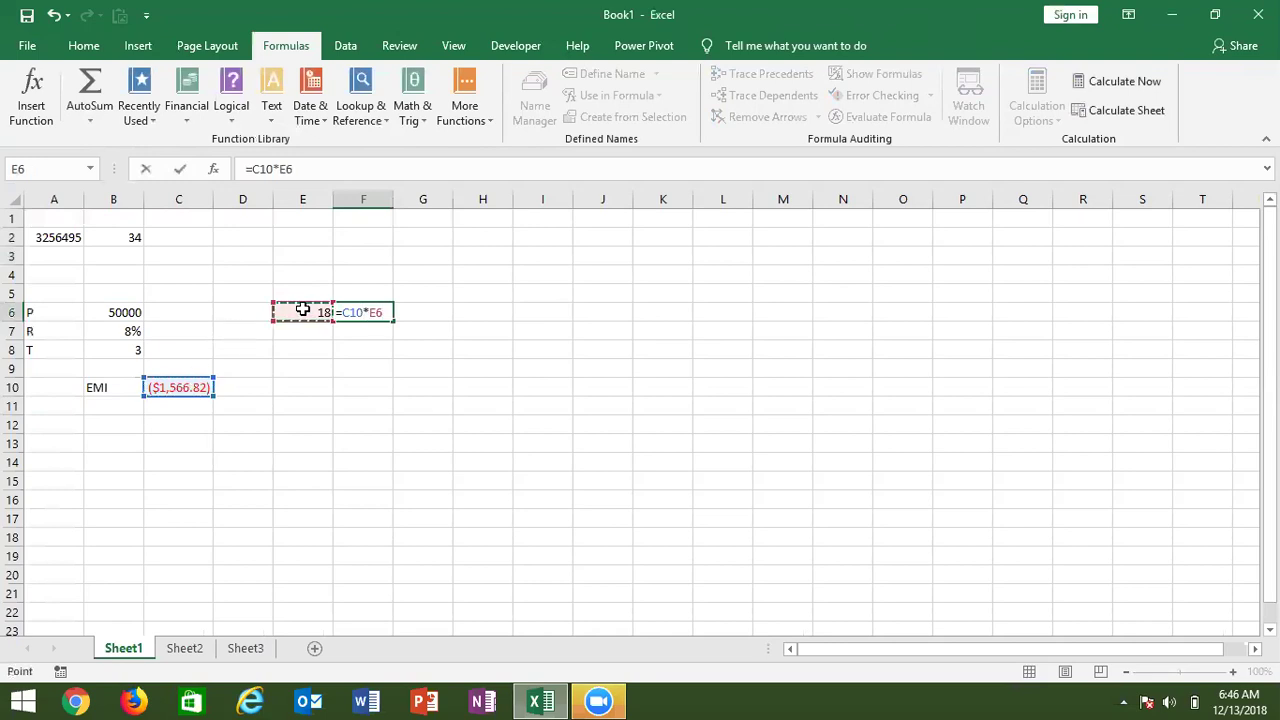
{"action": "key", "text": "Return"}
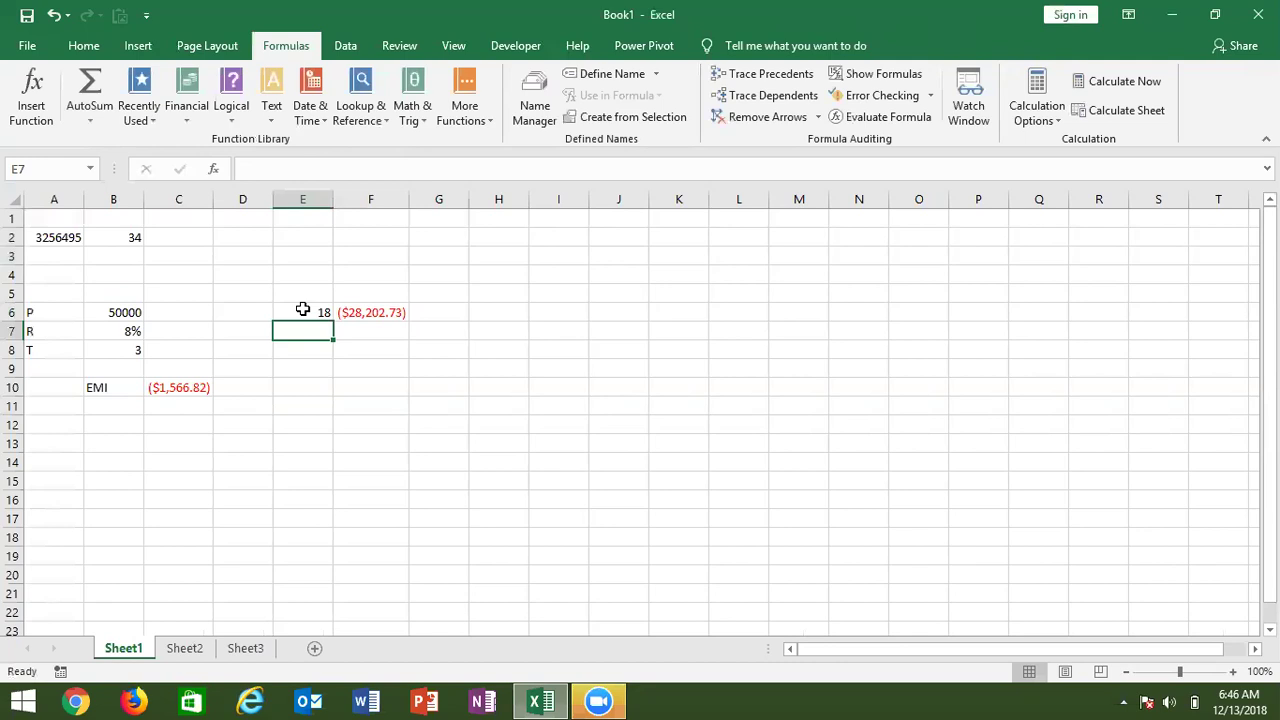
{"action": "left_click", "coordinate": [193, 391]}
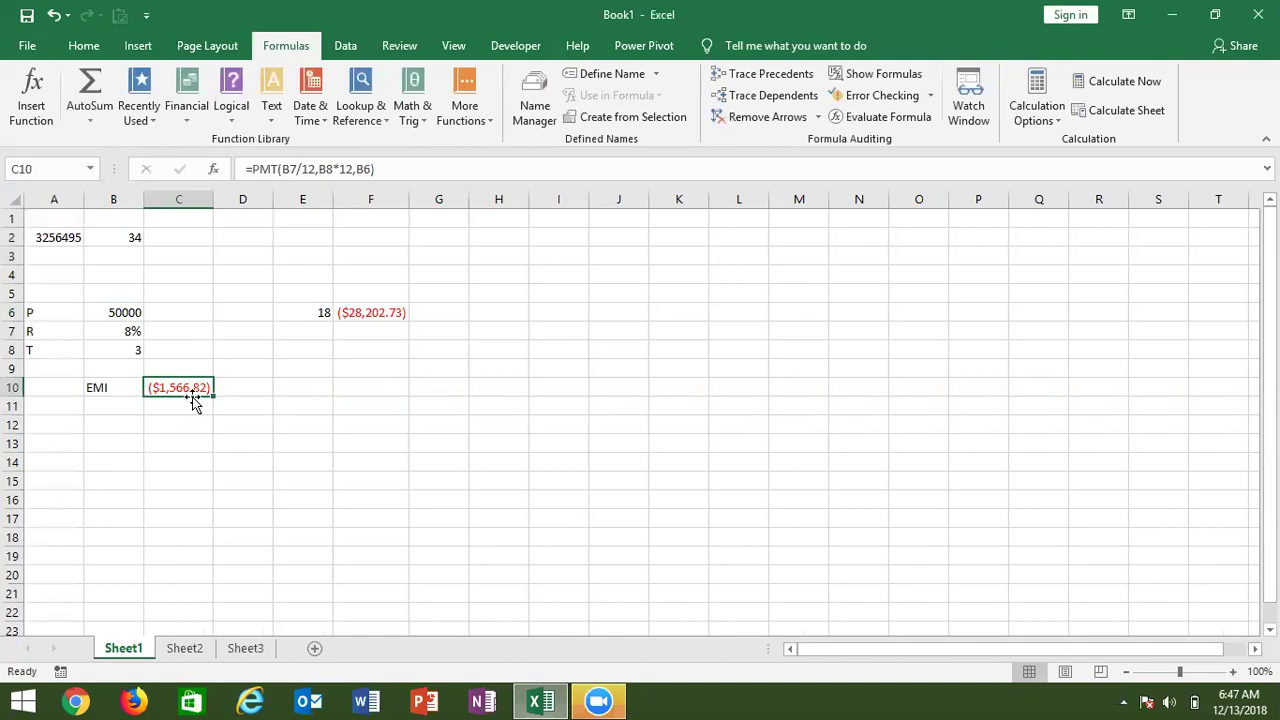
- Enter =IPMT(B7/12,1,B8*12,B6) in D10 for the first month's interest
{"action": "left_click", "coordinate": [228, 389]}
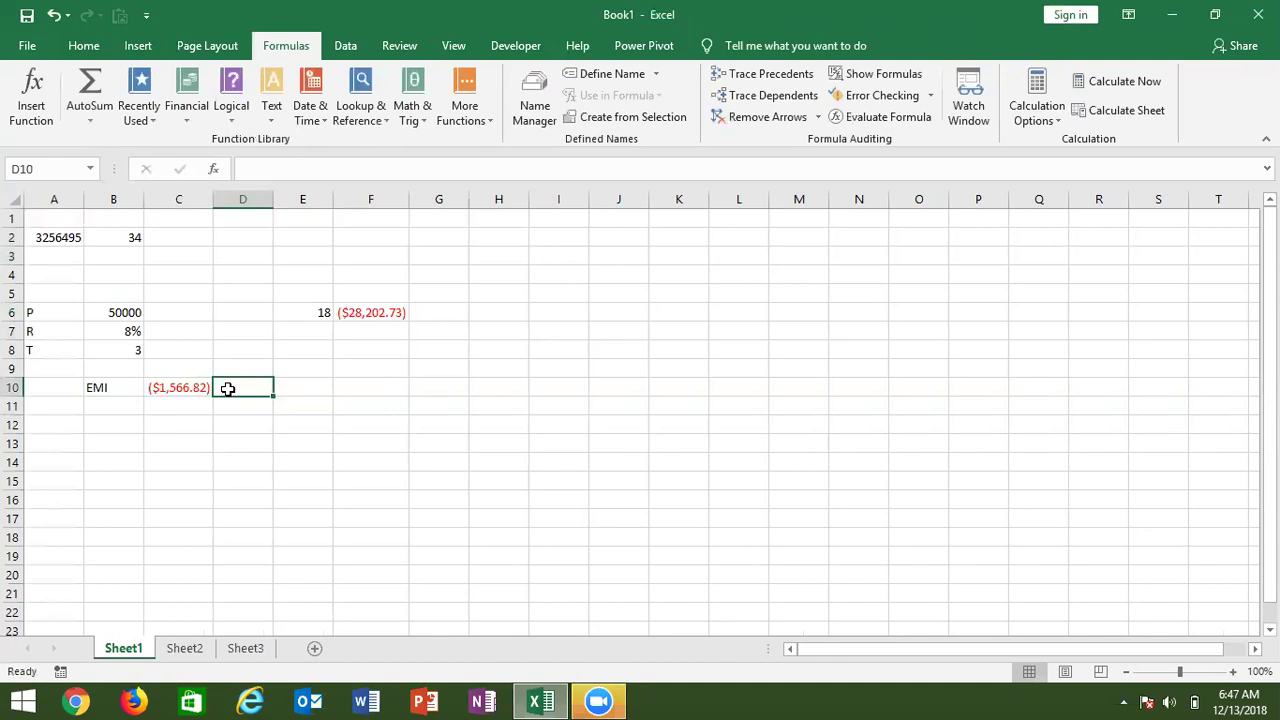
{"action": "type", "text": "=ip"}
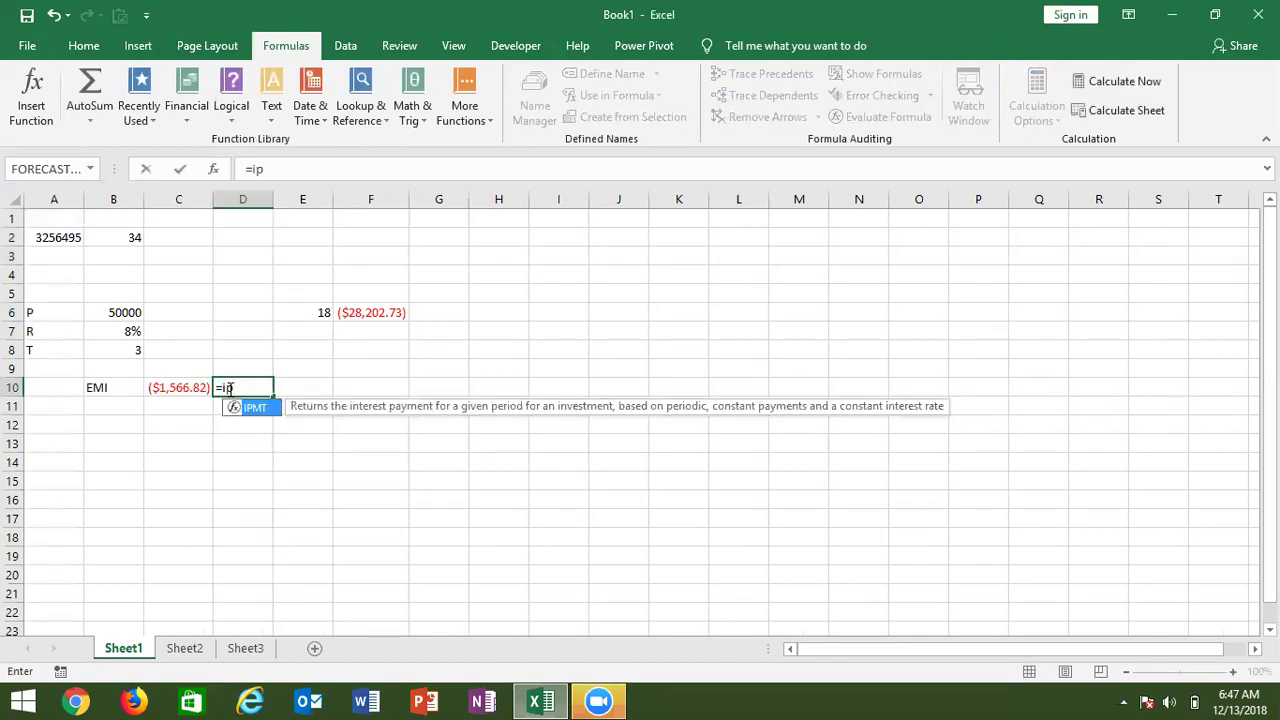
{"action": "key", "text": "Tab"}
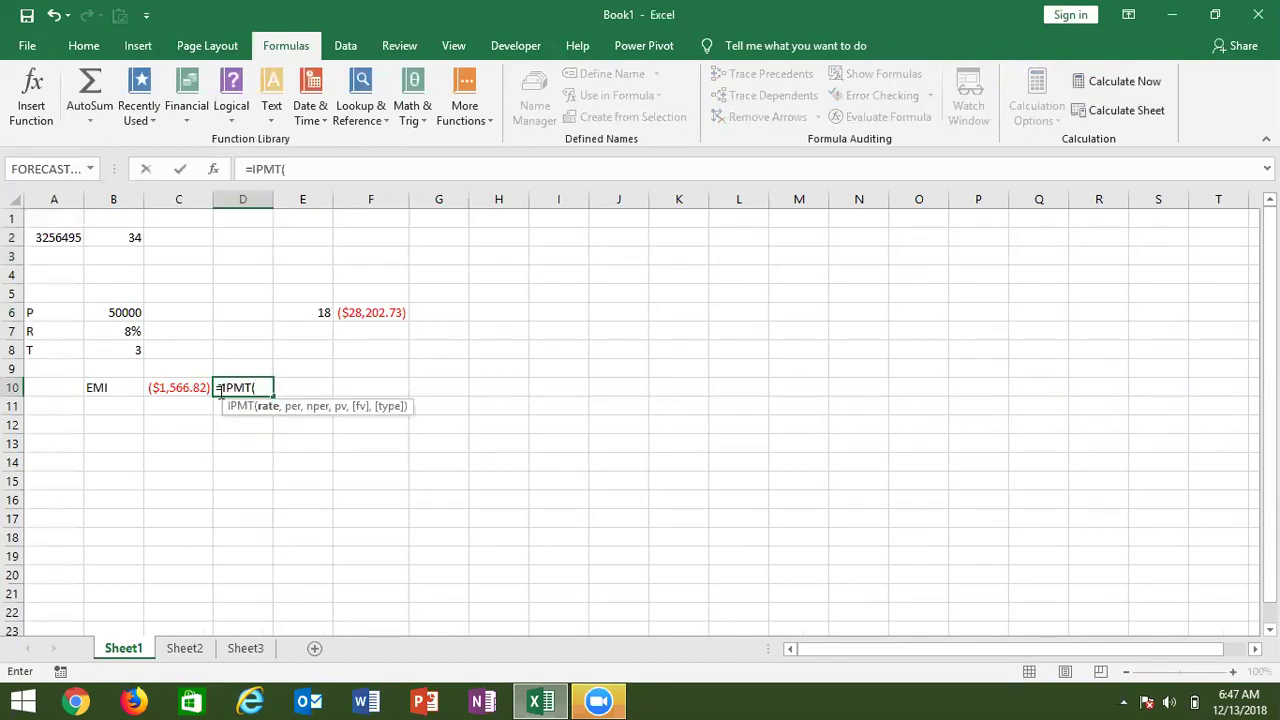
{"action": "left_click", "coordinate": [128, 330]}
{"action": "type", "text": "/12,1,"}
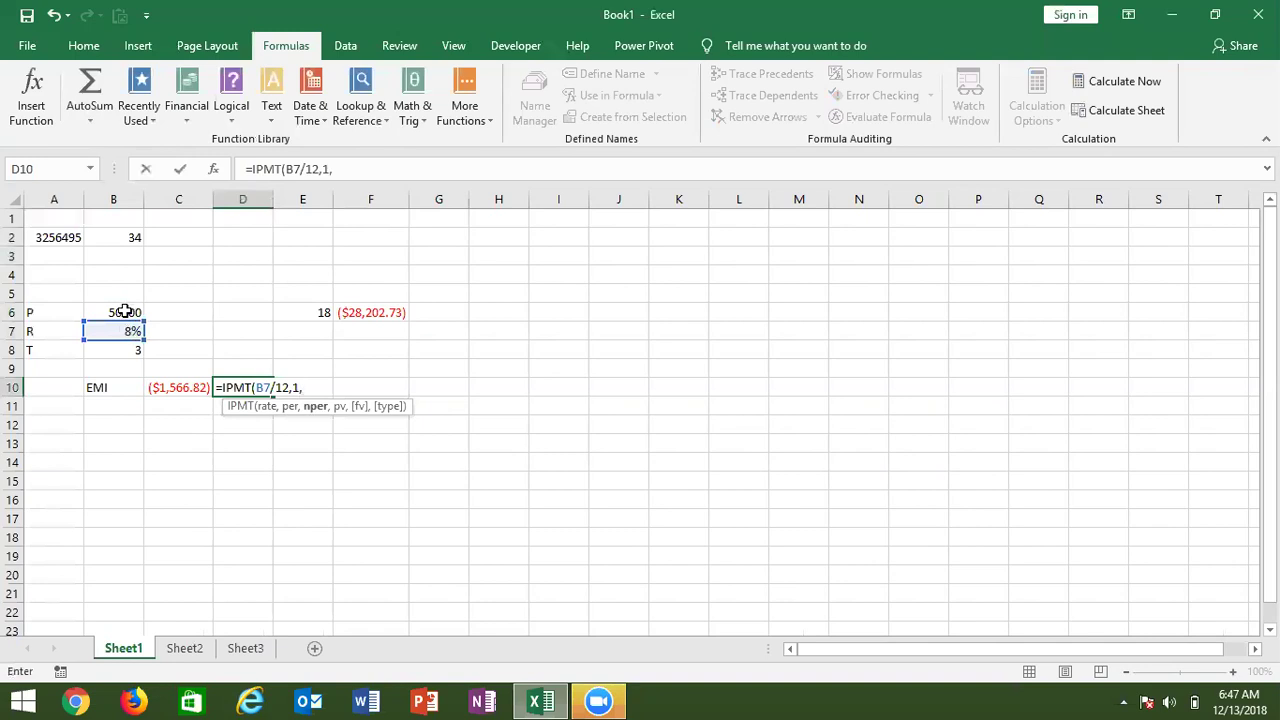
{"action": "left_click", "coordinate": [120, 351]}
{"action": "type", "text": "*12,"}
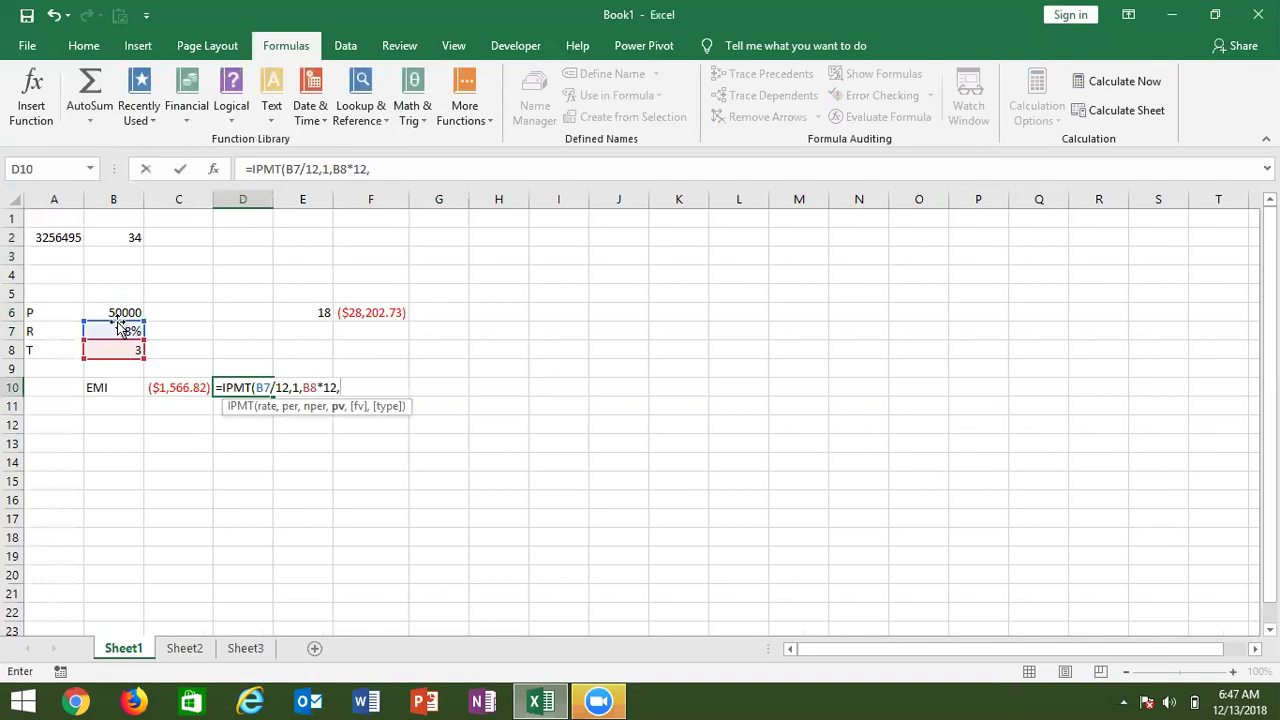
{"action": "left_click", "coordinate": [121, 311]}
{"action": "key", "text": "Return"}
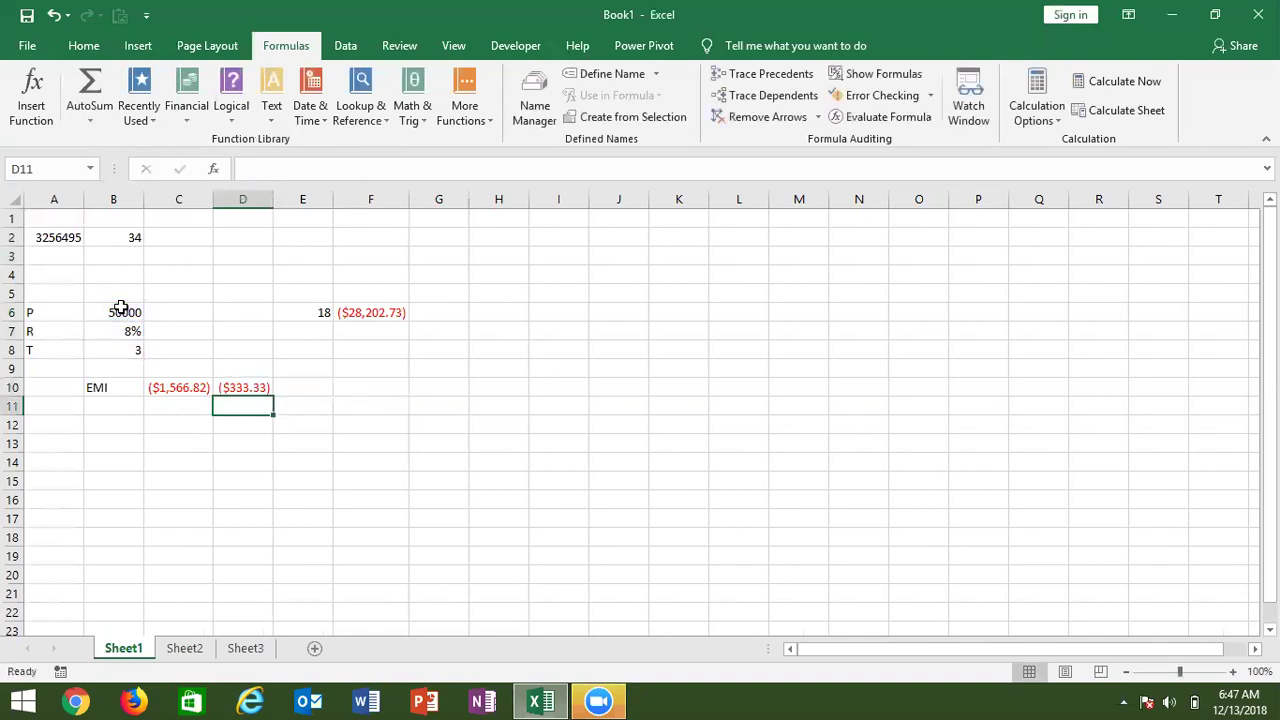
- Compare D10's IPMT formula with C10's PMT formula and confirm it unchanged
{"action": "key", "text": "Up"}
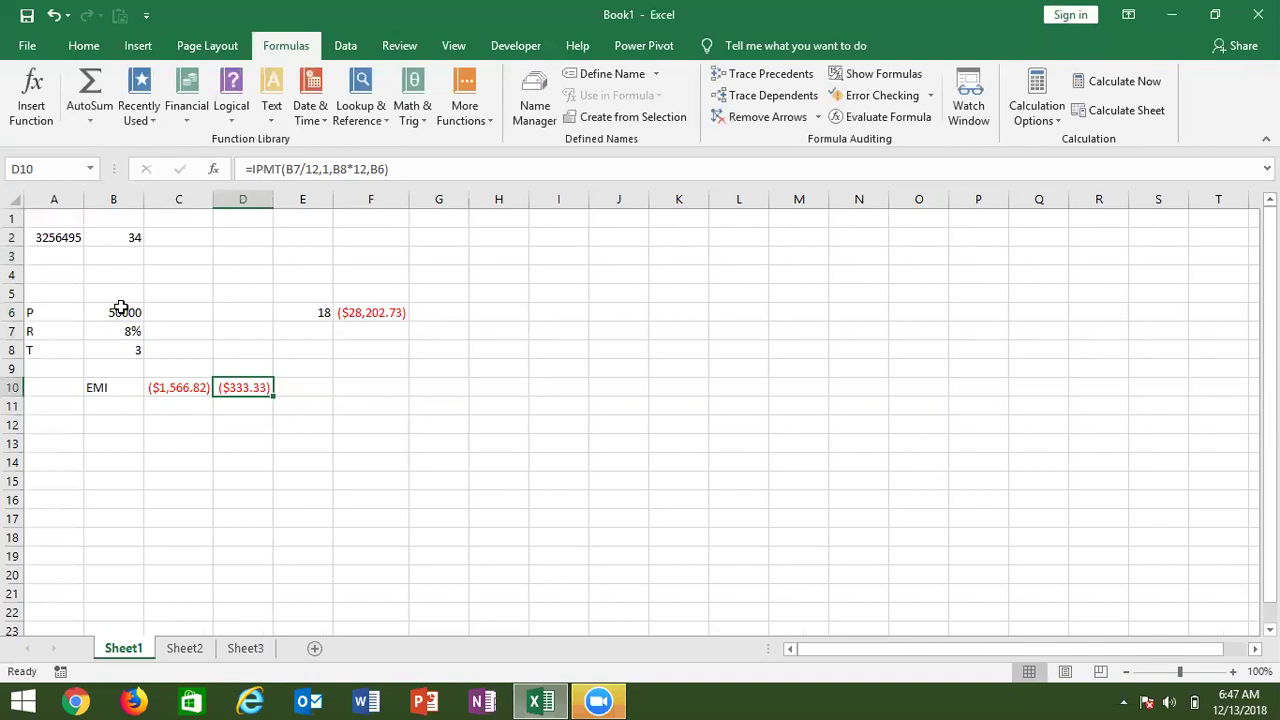
{"action": "key", "text": "Left"}
{"action": "key", "text": "Right"}
{"action": "left_click", "coordinate": [320, 170]}
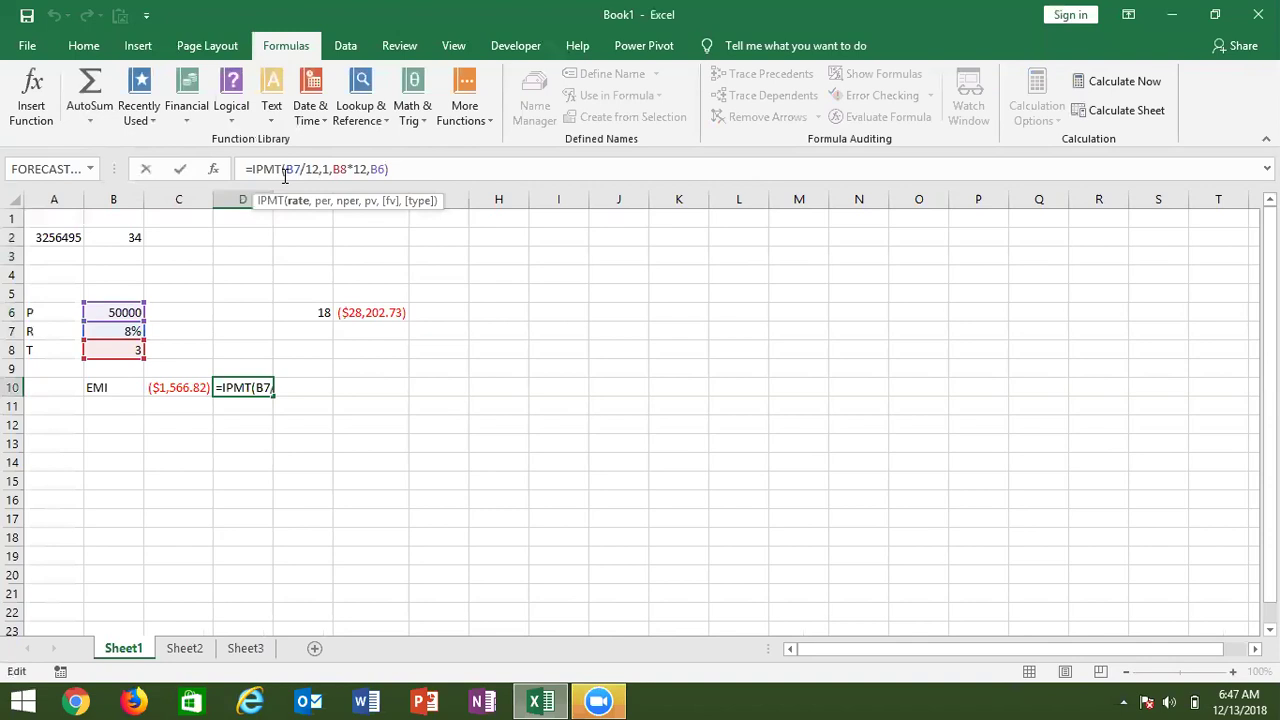
{"action": "left_click", "coordinate": [329, 169]}
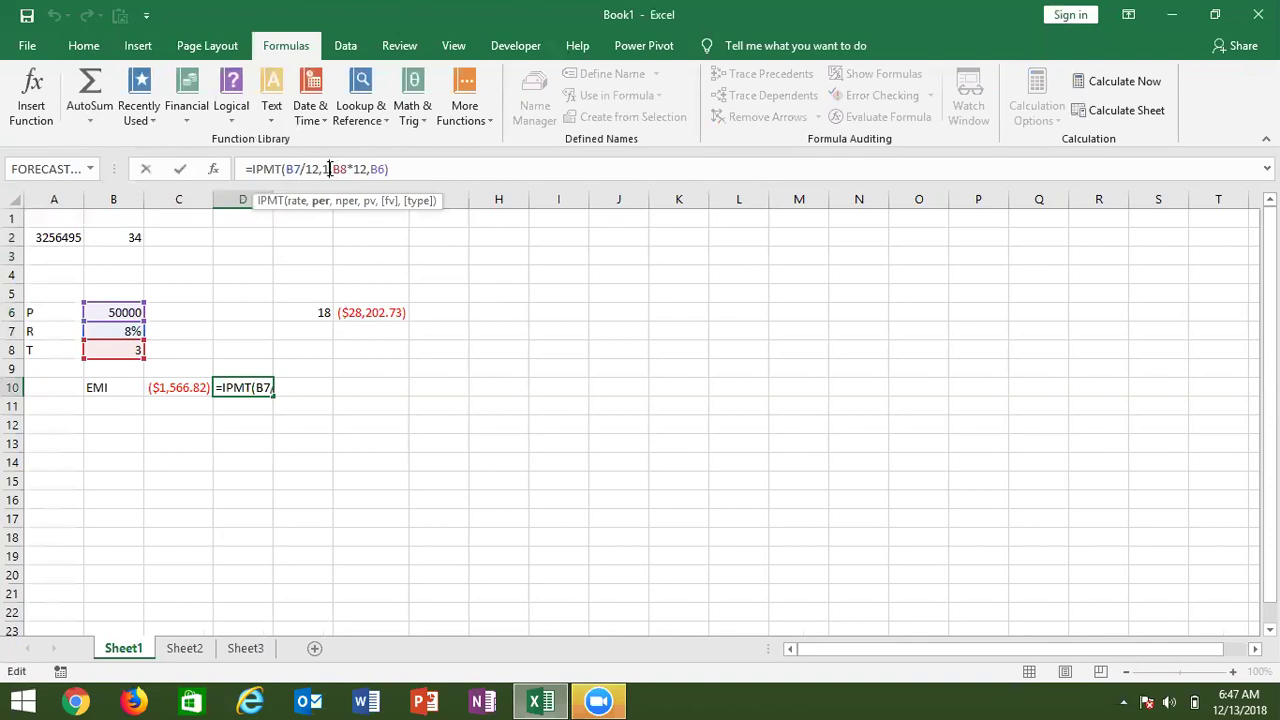
{"action": "key", "text": "ctrl+Return"}
- Enter =PPMT(B7/12,1,B8*12,B6) in E10 for the period-1 principal payment
{"action": "left_click", "coordinate": [291, 387]}
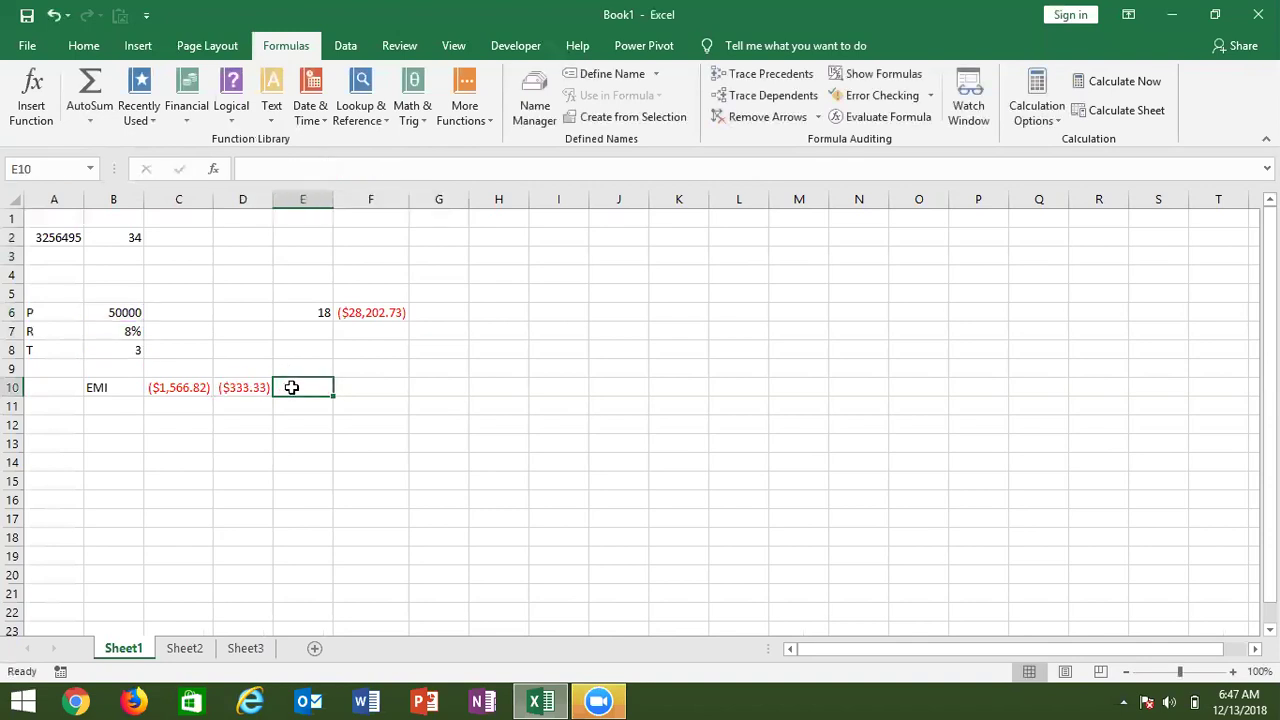
{"action": "type", "text": "=pp"}
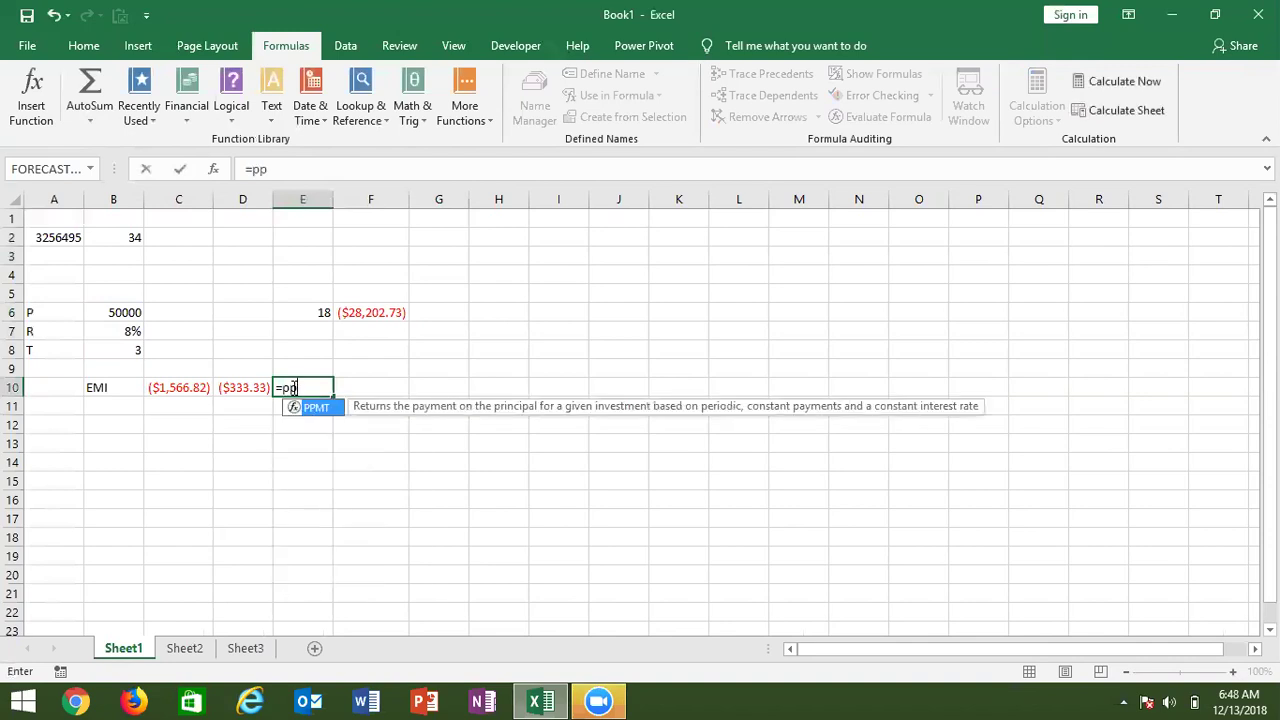
{"action": "key", "text": "Tab"}
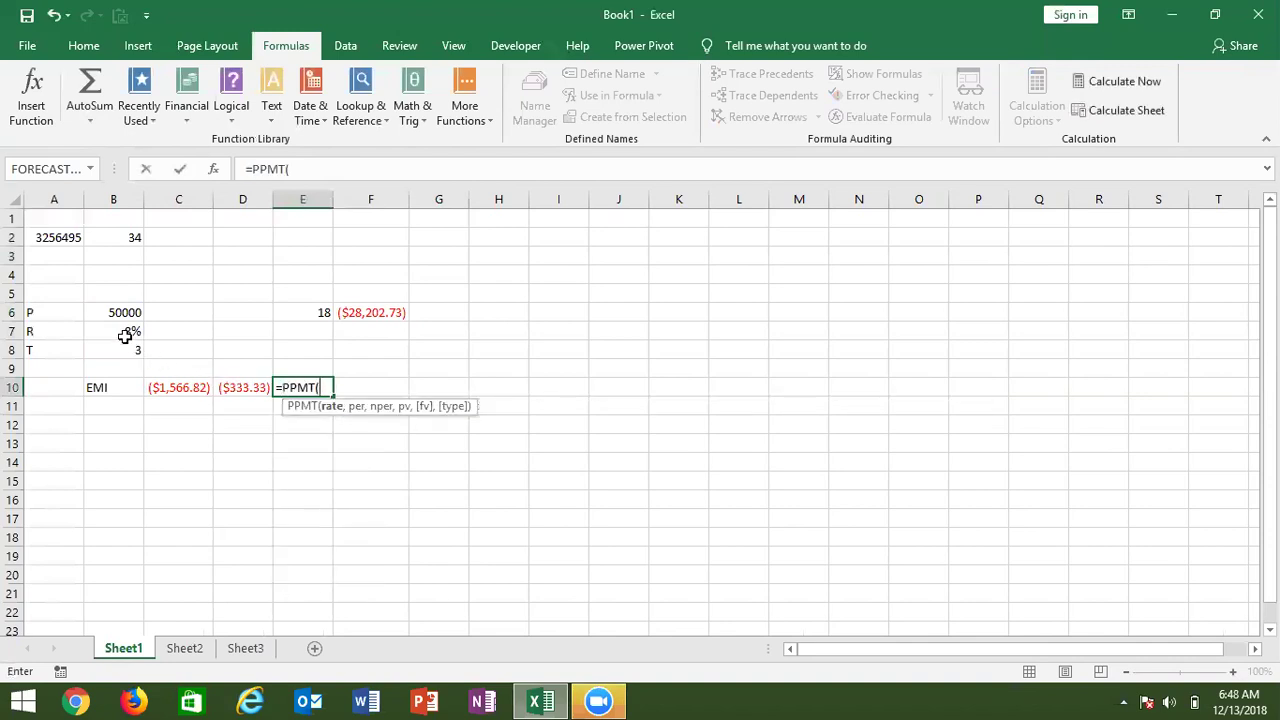
{"action": "left_click", "coordinate": [128, 336]}
{"action": "type", "text": "/12."}
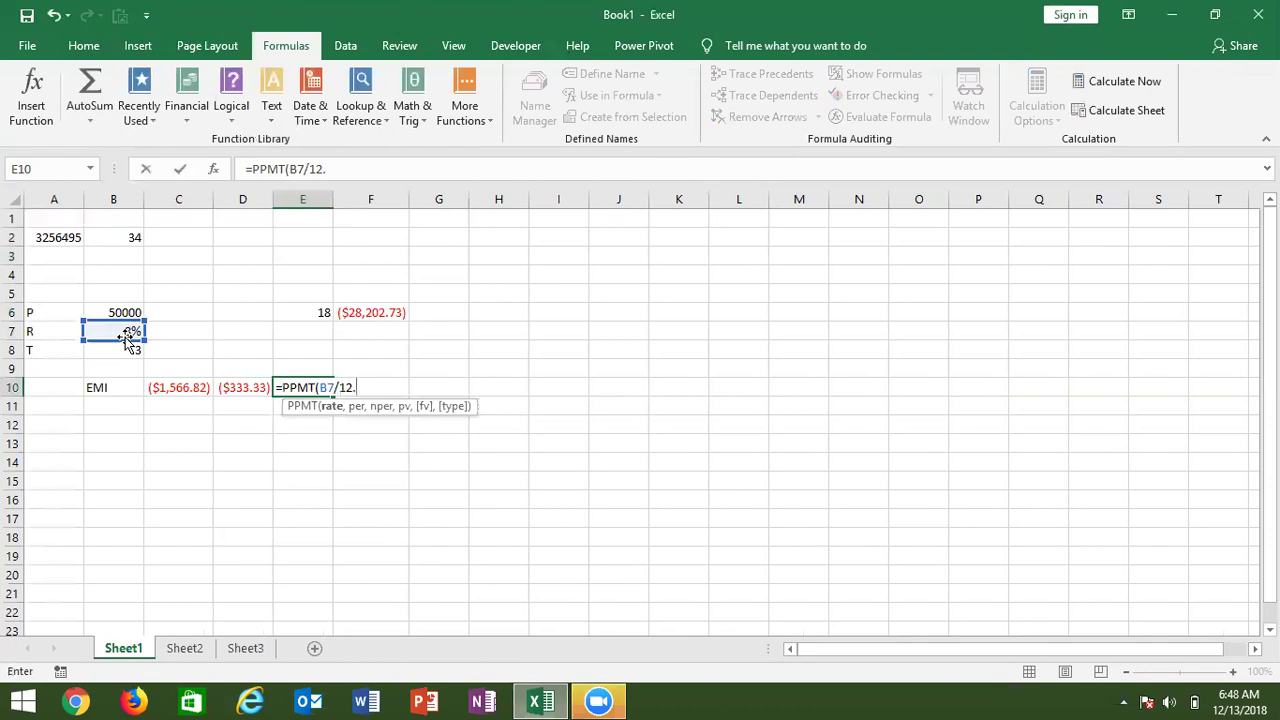
{"action": "key", "text": "BackSpace"}
{"action": "type", "text": ",1,"}
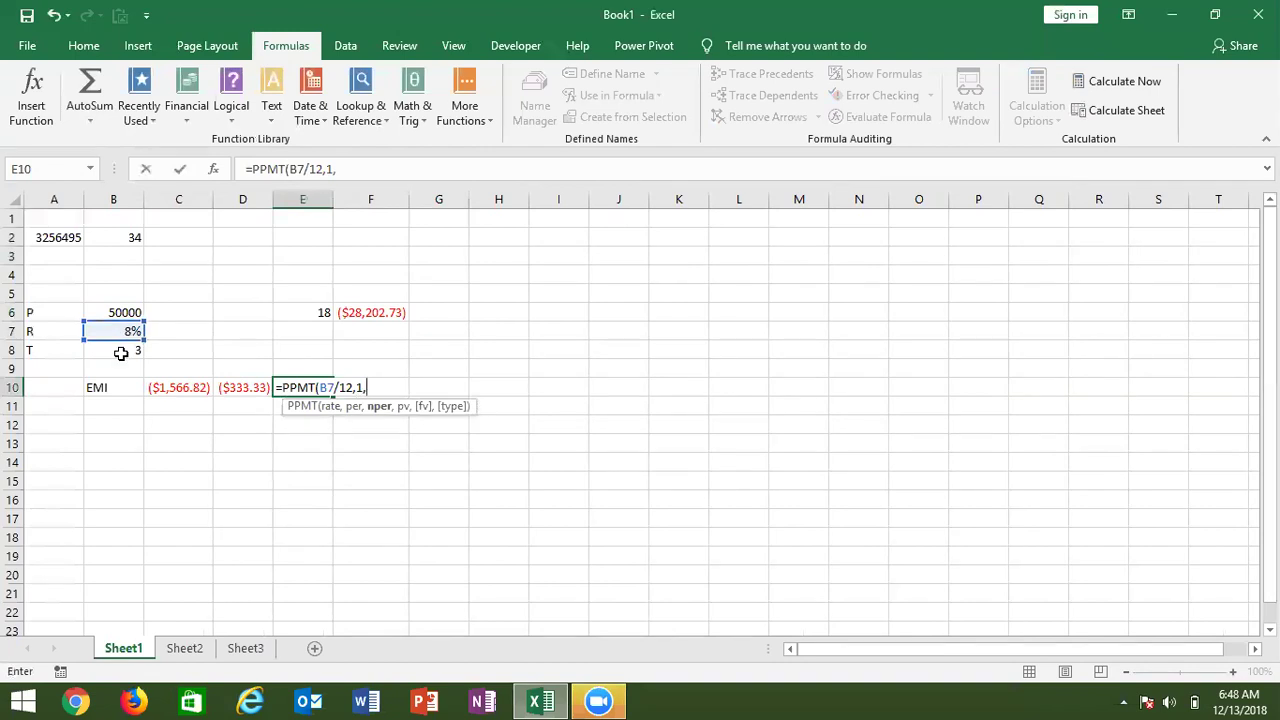
{"action": "left_click", "coordinate": [119, 348]}
{"action": "type", "text": "*12,"}
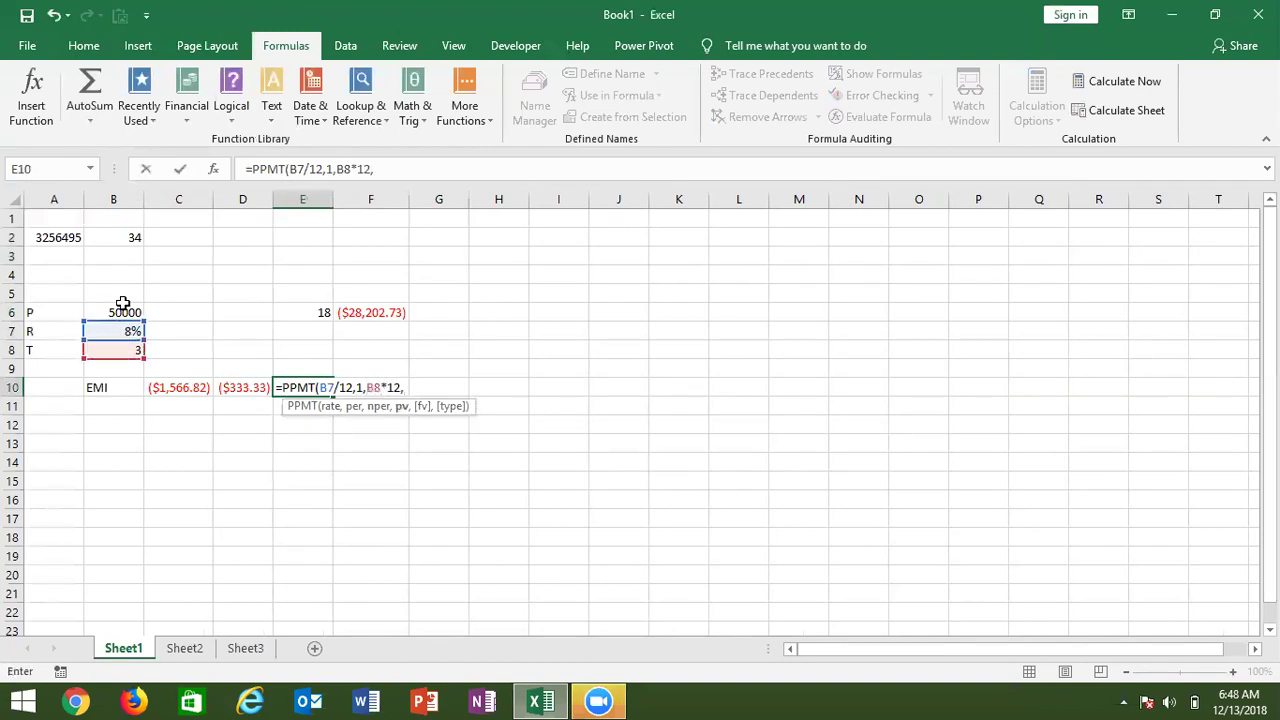
{"action": "left_click", "coordinate": [121, 312]}
{"action": "key", "text": "Return"}
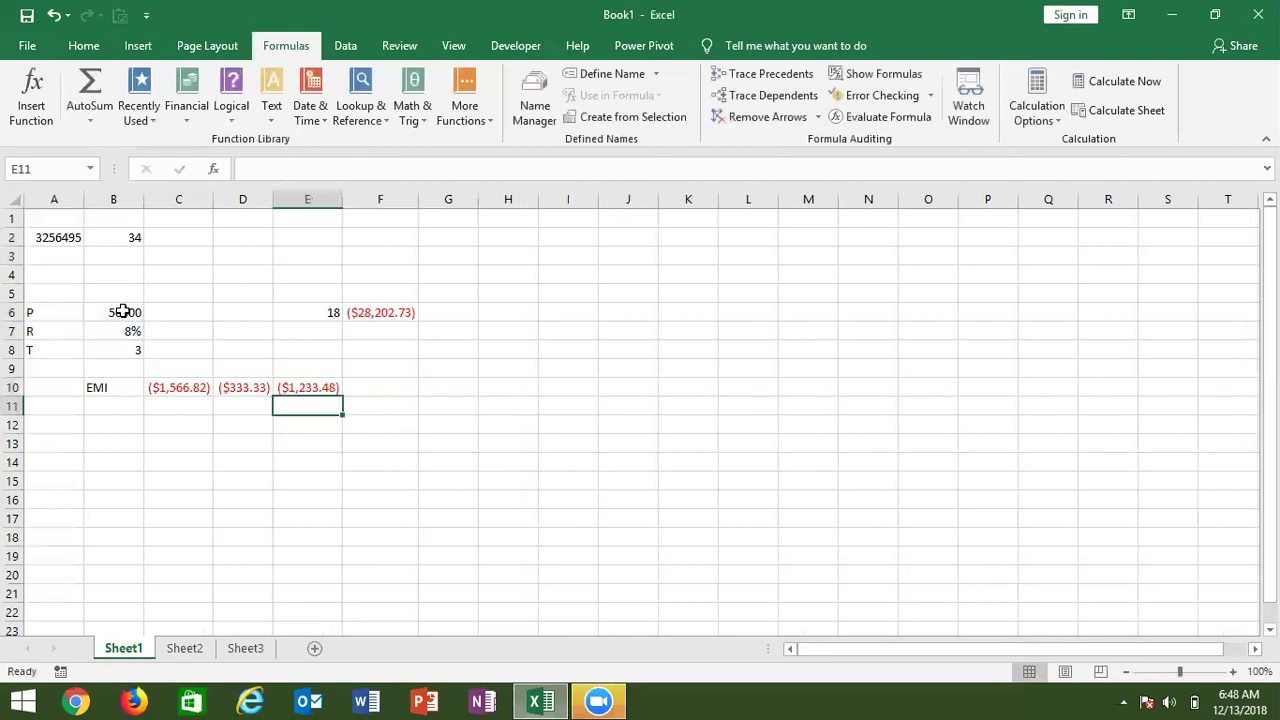
- Change E10's period argument from 1 to 2, then set E6 to 5
{"action": "left_click", "coordinate": [289, 386]}
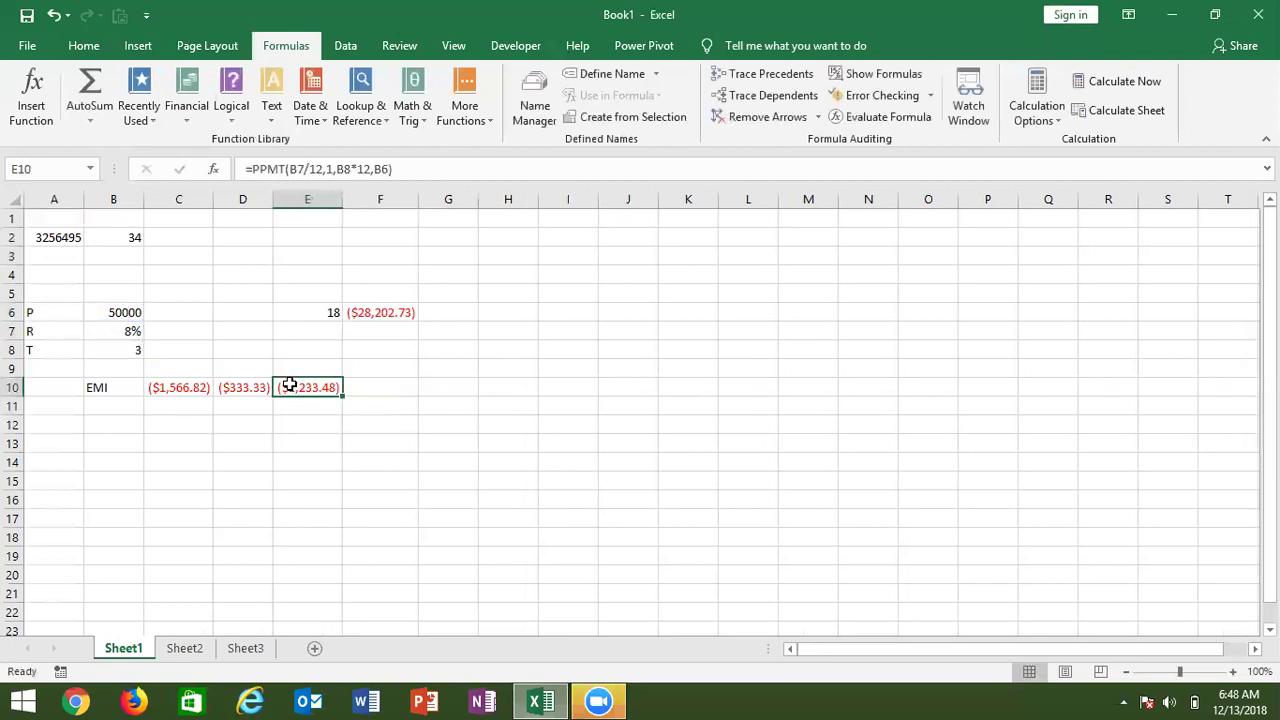
{"action": "left_click", "coordinate": [394, 318]}
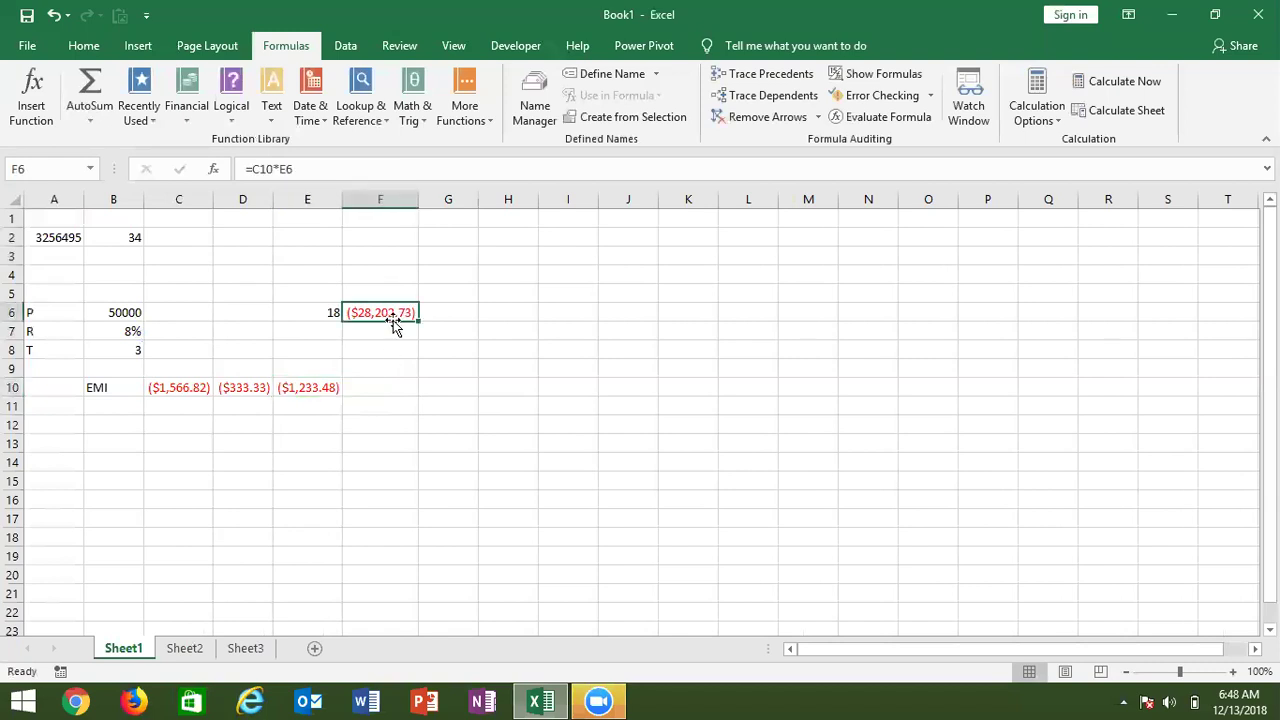
{"action": "left_click", "coordinate": [303, 387]}
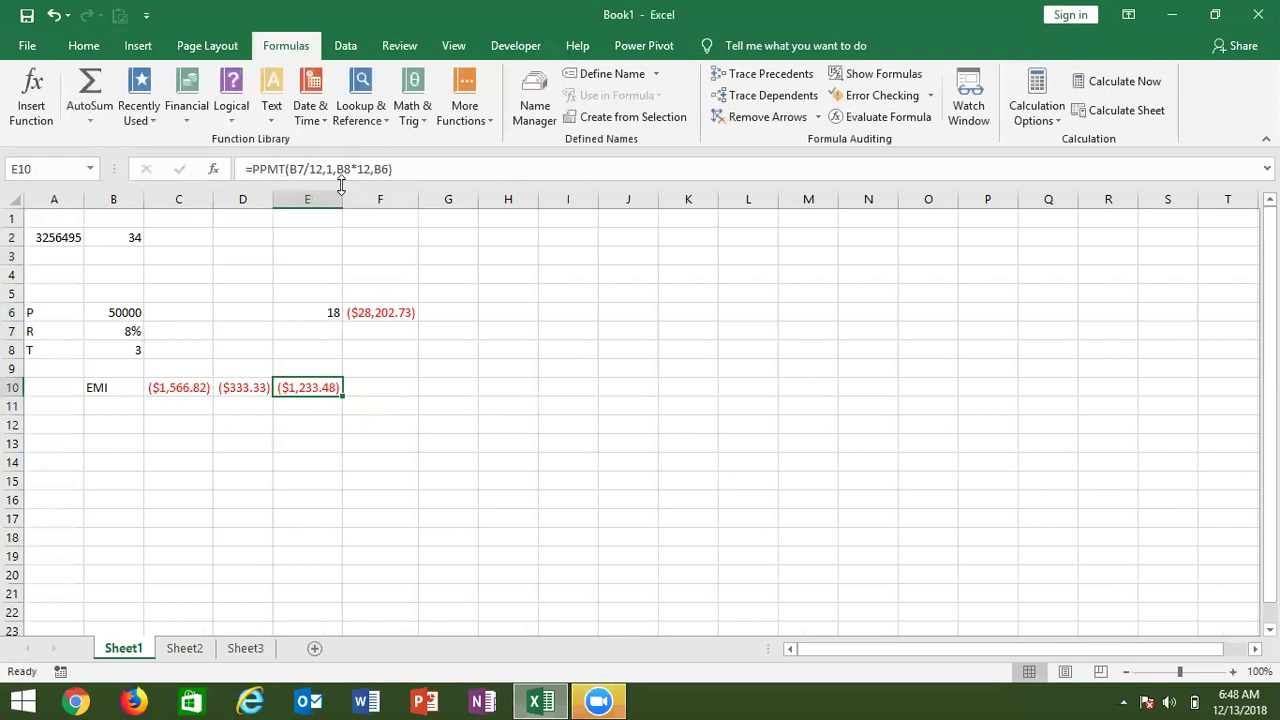
{"action": "left_click", "coordinate": [333, 169]}
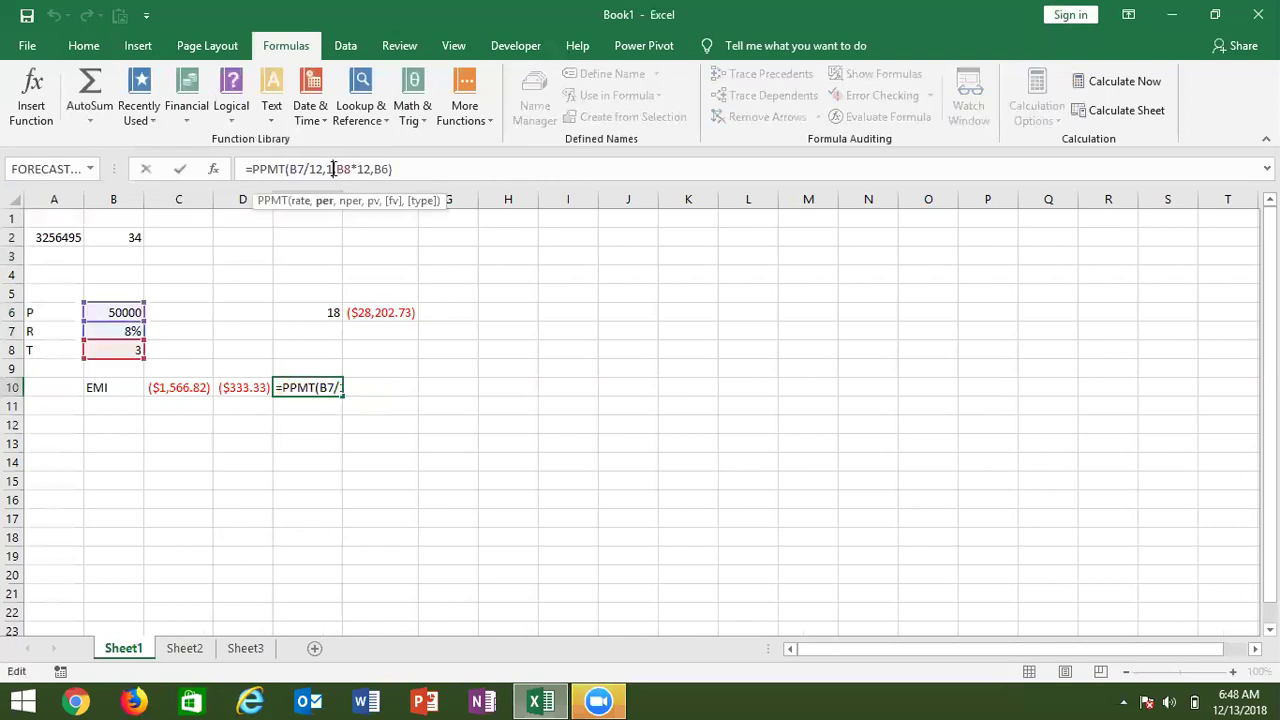
{"action": "key", "text": "BackSpace"}
{"action": "type", "text": "2"}
{"action": "key", "text": "Return"}
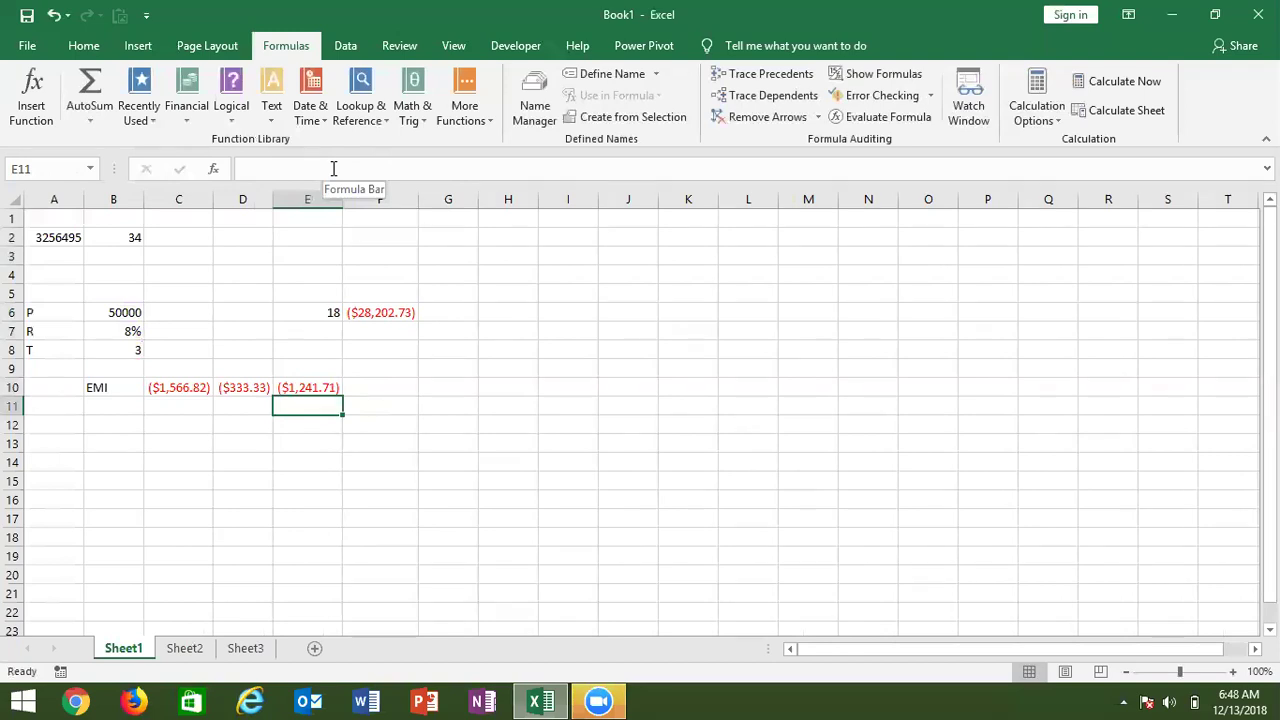
{"action": "left_click", "coordinate": [335, 314]}
{"action": "type", "text": "5"}
{"action": "key", "text": "Return"}
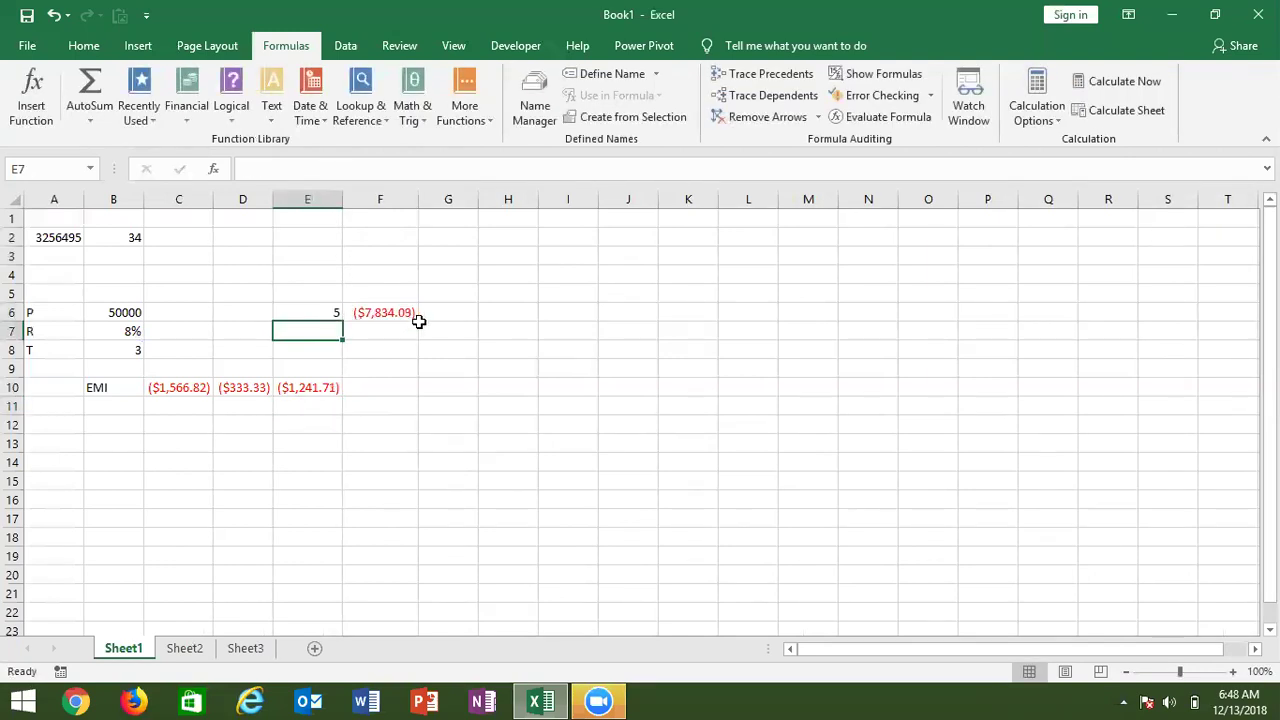
- Enter =SUM(PPMT(B7/12,{1,2,3,4,5},B8*12,B6)) in G6, totalling -6250.21 principal
{"action": "left_click", "coordinate": [437, 313]}
{"action": "type", "text": "=sum"}
{"action": "key", "text": "Tab"}
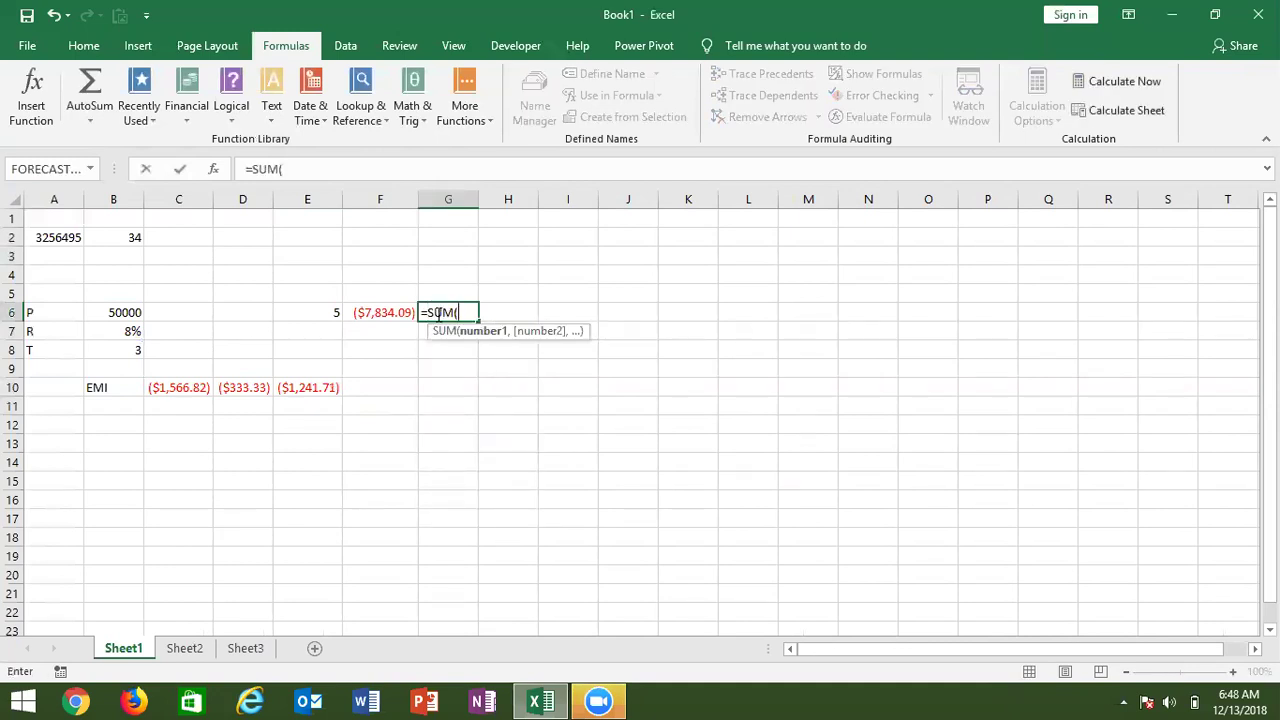
{"action": "type", "text": "ppm"}
{"action": "key", "text": "Tab"}
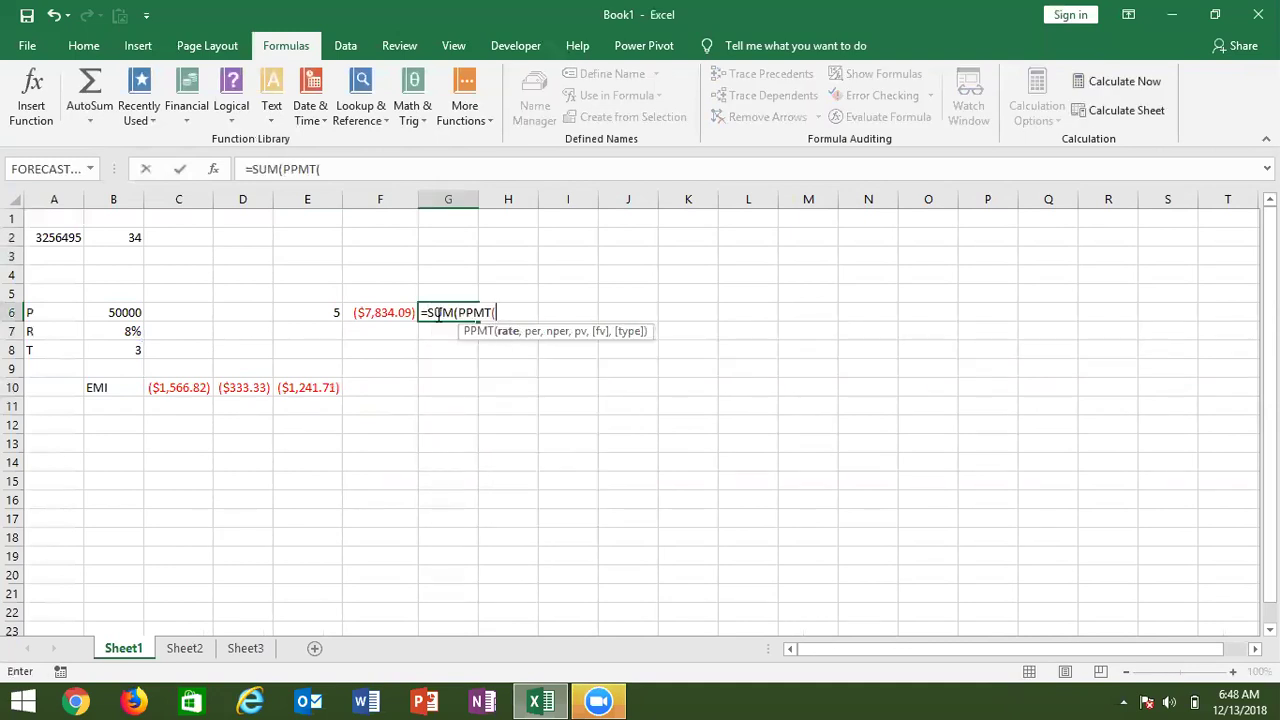
{"action": "left_click", "coordinate": [106, 334]}
{"action": "type", "text": "/12,{1,2,3,4,5"}
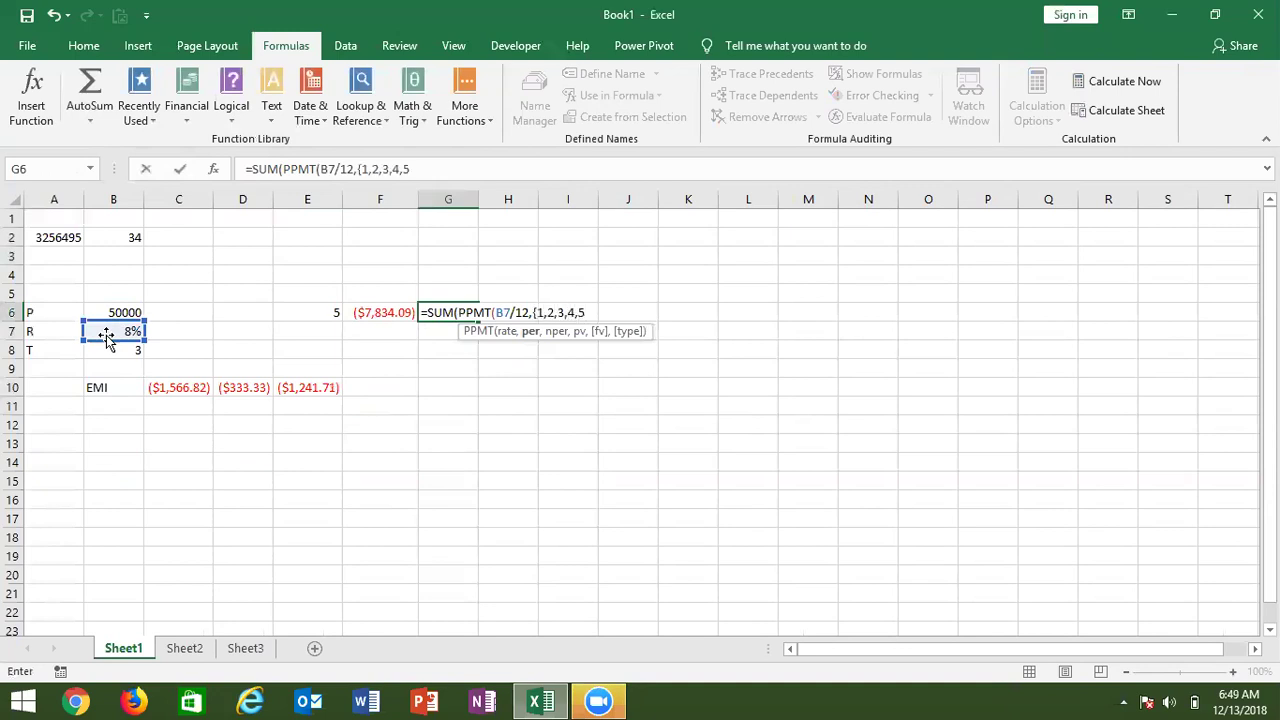
{"action": "type", "text": "}"}
{"action": "type", "text": ","}
{"action": "left_click", "coordinate": [104, 350]}
{"action": "type", "text": "*12"}
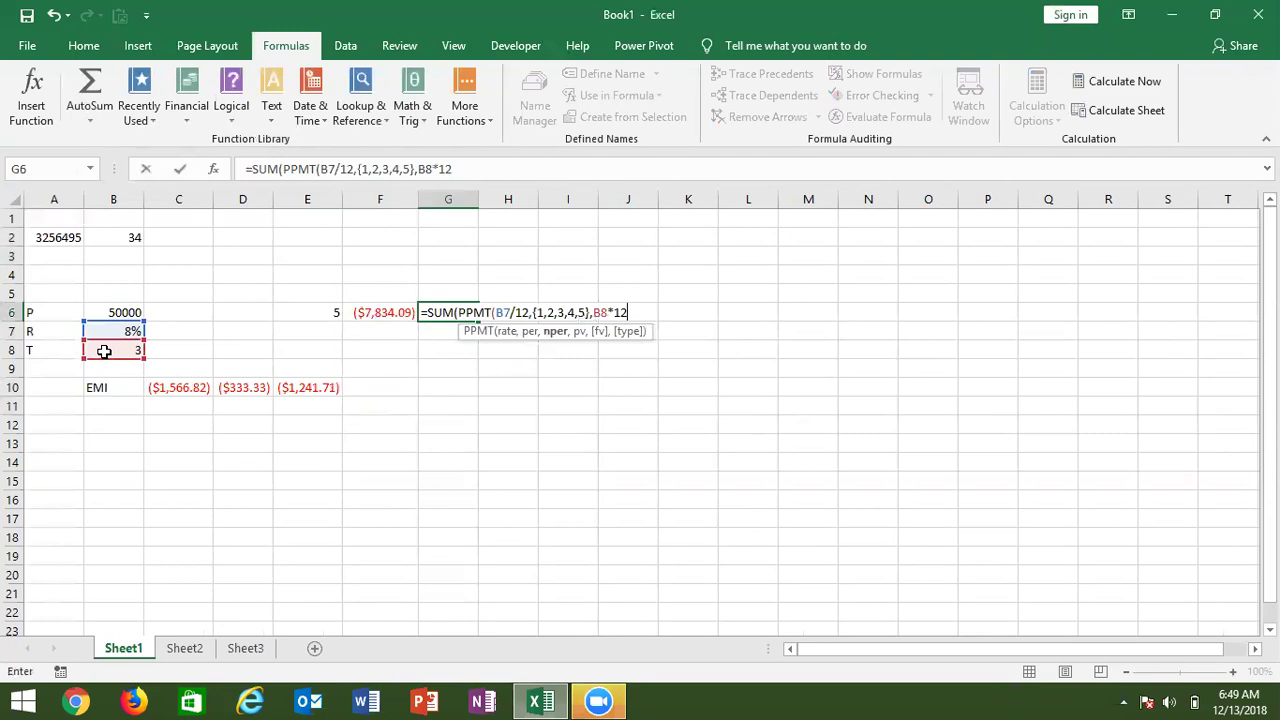
{"action": "type", "text": ","}
{"action": "left_click", "coordinate": [117, 312]}
{"action": "key", "text": "Return"}
{"action": "key", "text": "Return"}
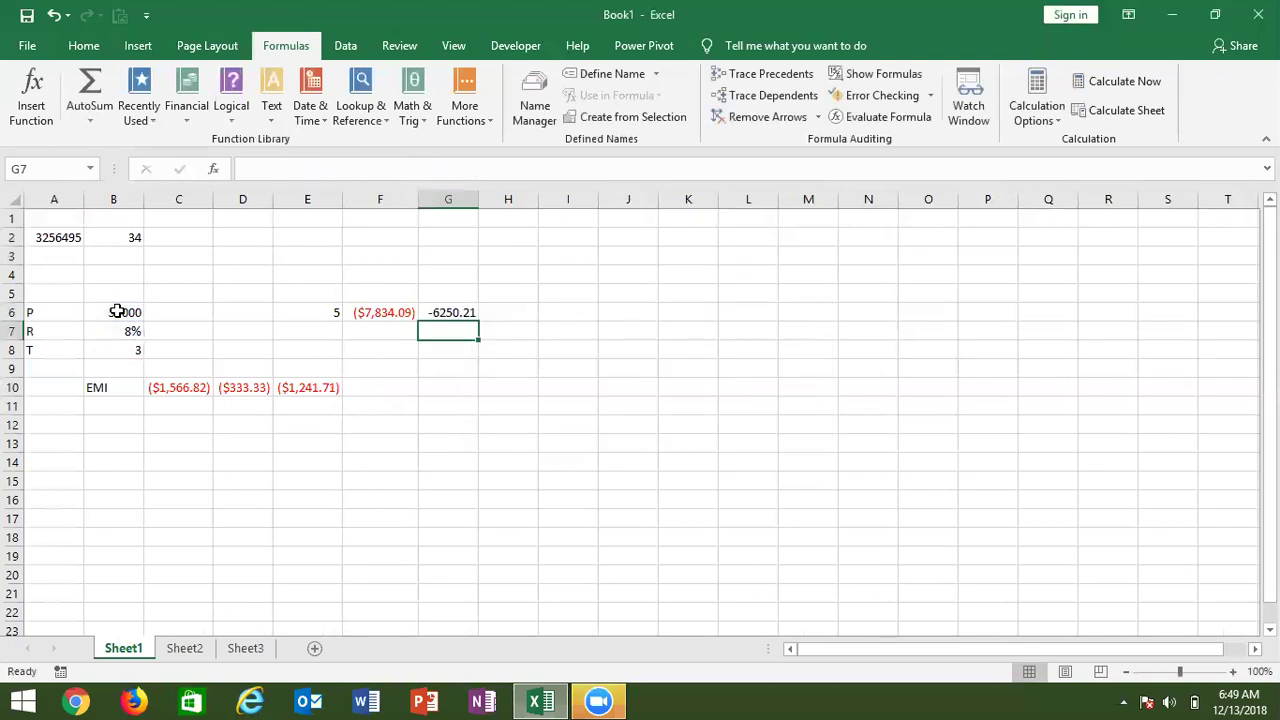
{"action": "key", "text": "Up"}
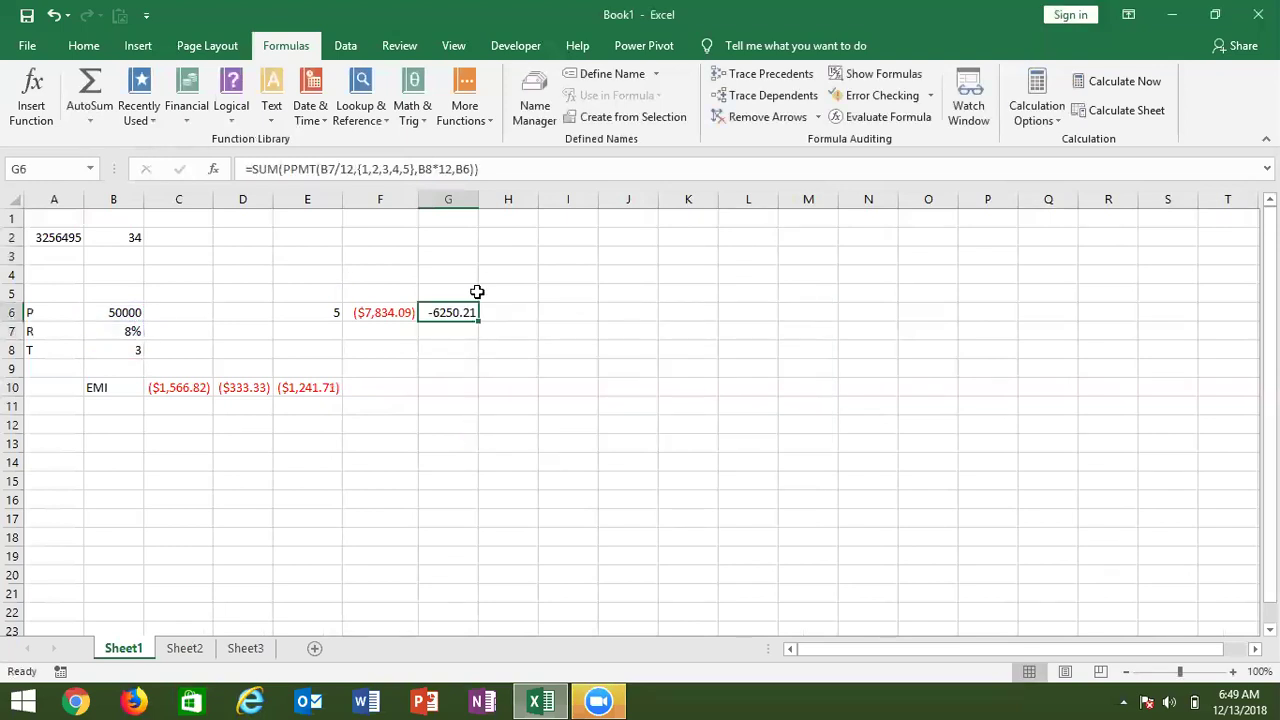
{"action": "left_click", "coordinate": [886, 118]}
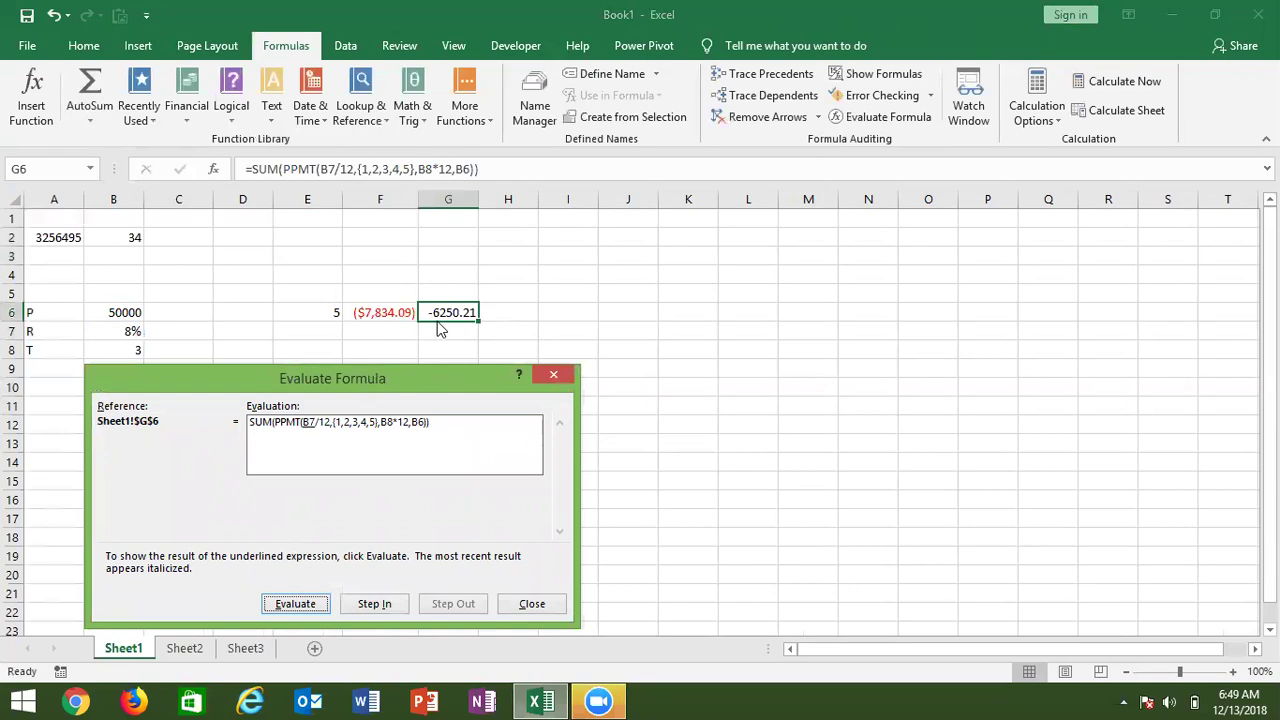
{"action": "left_click", "coordinate": [279, 606]}
{"action": "left_click", "coordinate": [279, 606]}
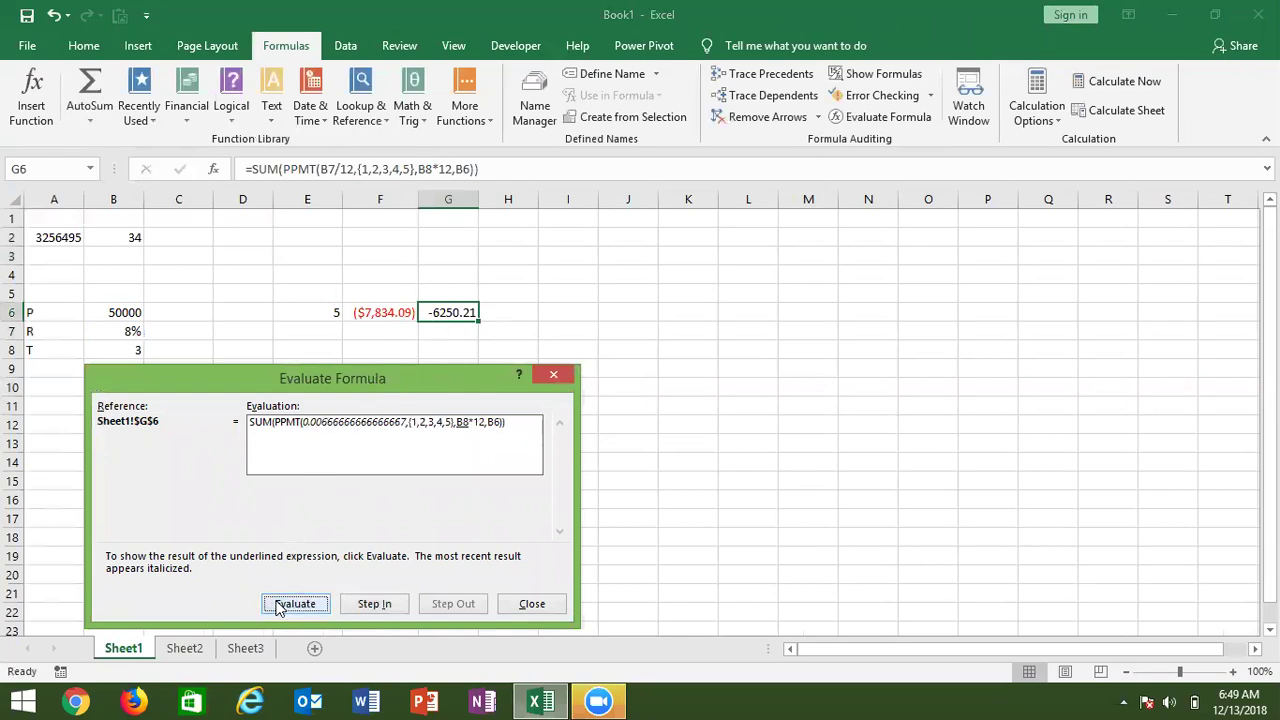
{"action": "left_click", "coordinate": [279, 606]}
{"action": "left_click", "coordinate": [279, 606]}
{"action": "left_click", "coordinate": [279, 606]}
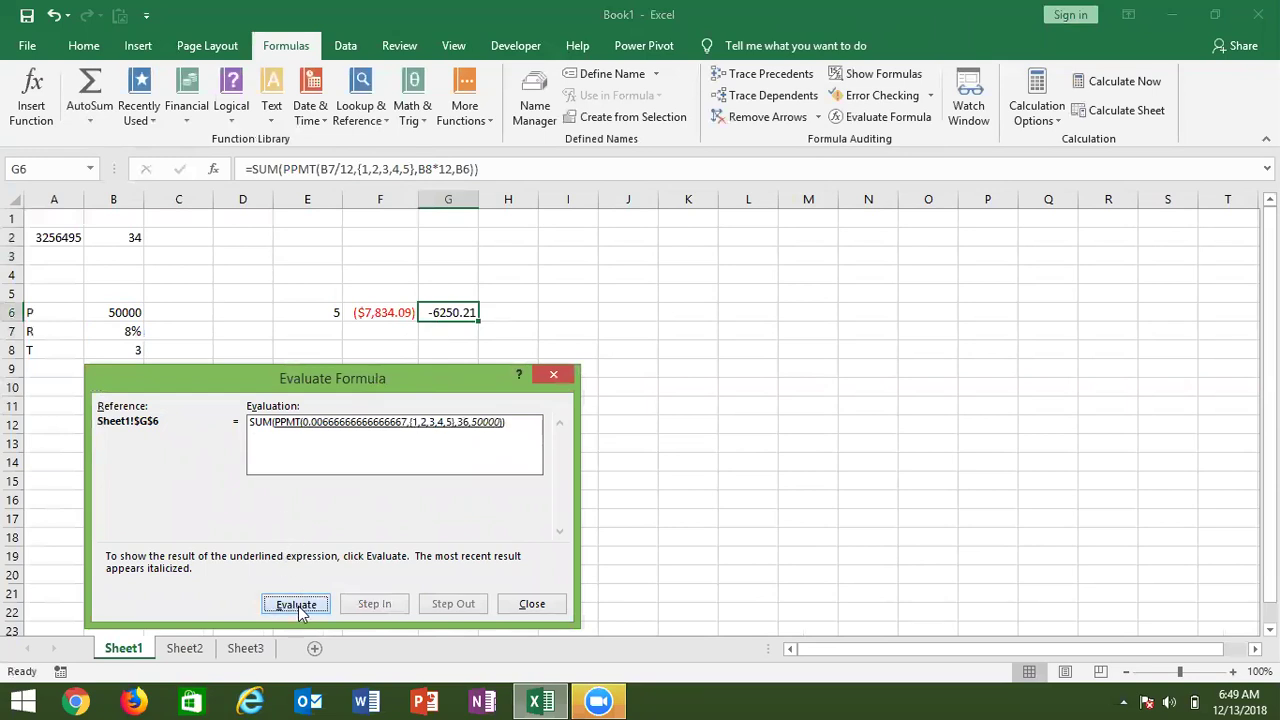
{"action": "left_click", "coordinate": [298, 608]}
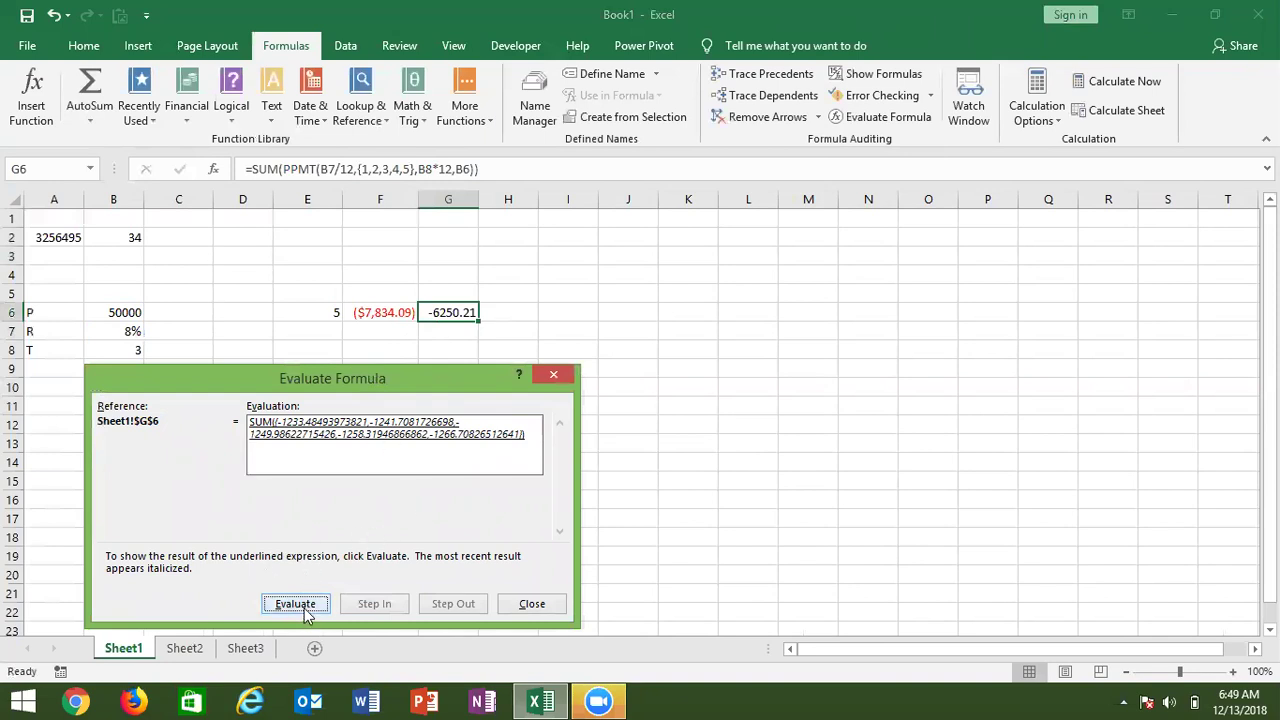
{"action": "left_click", "coordinate": [305, 608]}
{"action": "left_click", "coordinate": [305, 612]}
{"action": "key", "text": "Escape"}
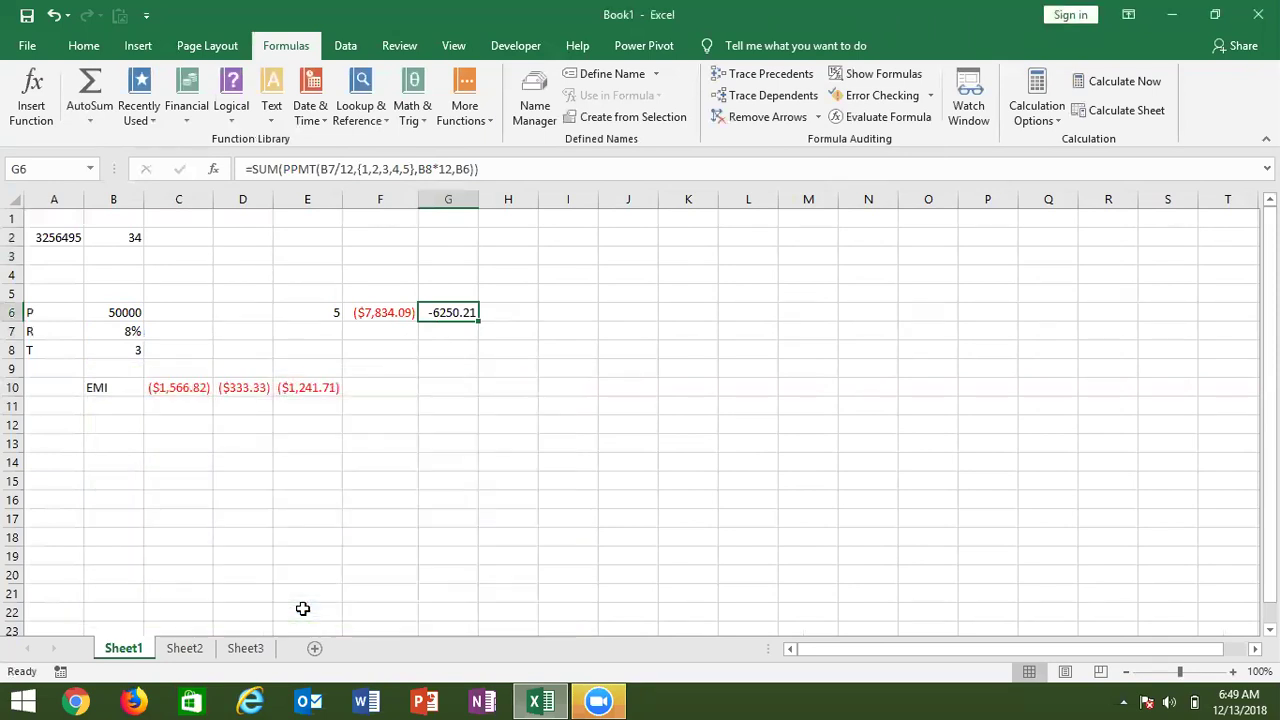
{"action": "left_click", "coordinate": [312, 312]}
- Set the period count in E6 back to 18
{"action": "key", "text": "Up"}
{"action": "left_click", "coordinate": [312, 312]}
{"action": "type", "text": "18"}
{"action": "key", "text": "Return"}
- Replace G6's {1,2,3,4,5} with ROW(1:18) and re-enter it as an array formula
{"action": "key", "text": "Up"}
{"action": "key", "text": "Right"}
{"action": "key", "text": "Right"}
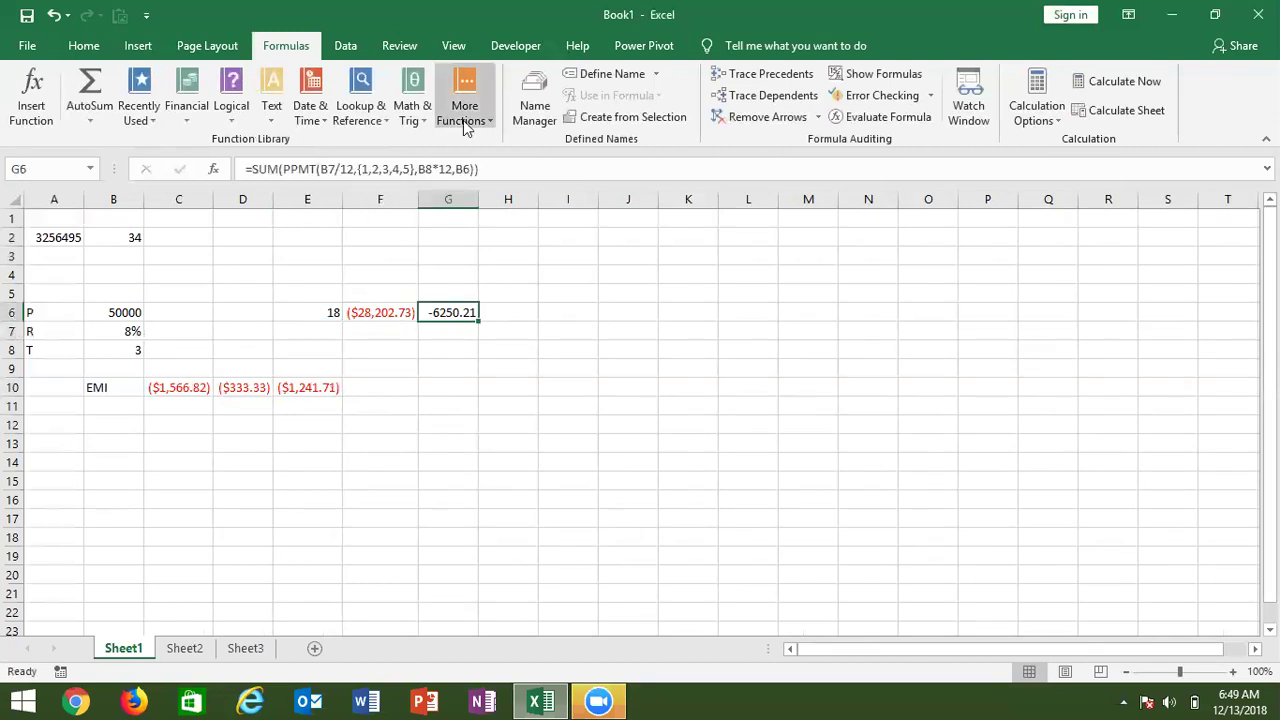
{"action": "left_click", "coordinate": [415, 169]}
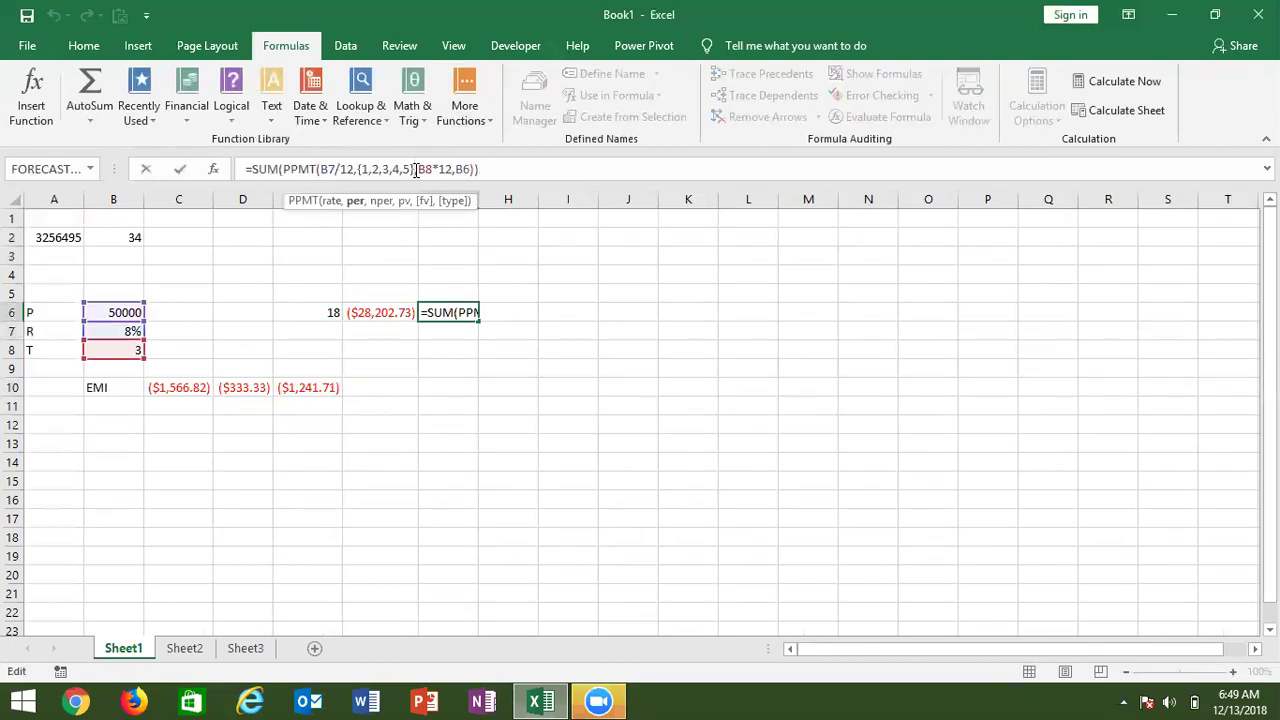
{"action": "key", "text": "BackSpace"}
{"action": "key", "text": "BackSpace"}
{"action": "key", "text": "BackSpace"}
{"action": "key", "text": "BackSpace"}
{"action": "key", "text": "BackSpace"}
{"action": "key", "text": "BackSpace"}
{"action": "key", "text": "BackSpace"}
{"action": "key", "text": "BackSpace"}
{"action": "key", "text": "BackSpace"}
{"action": "key", "text": "BackSpace"}
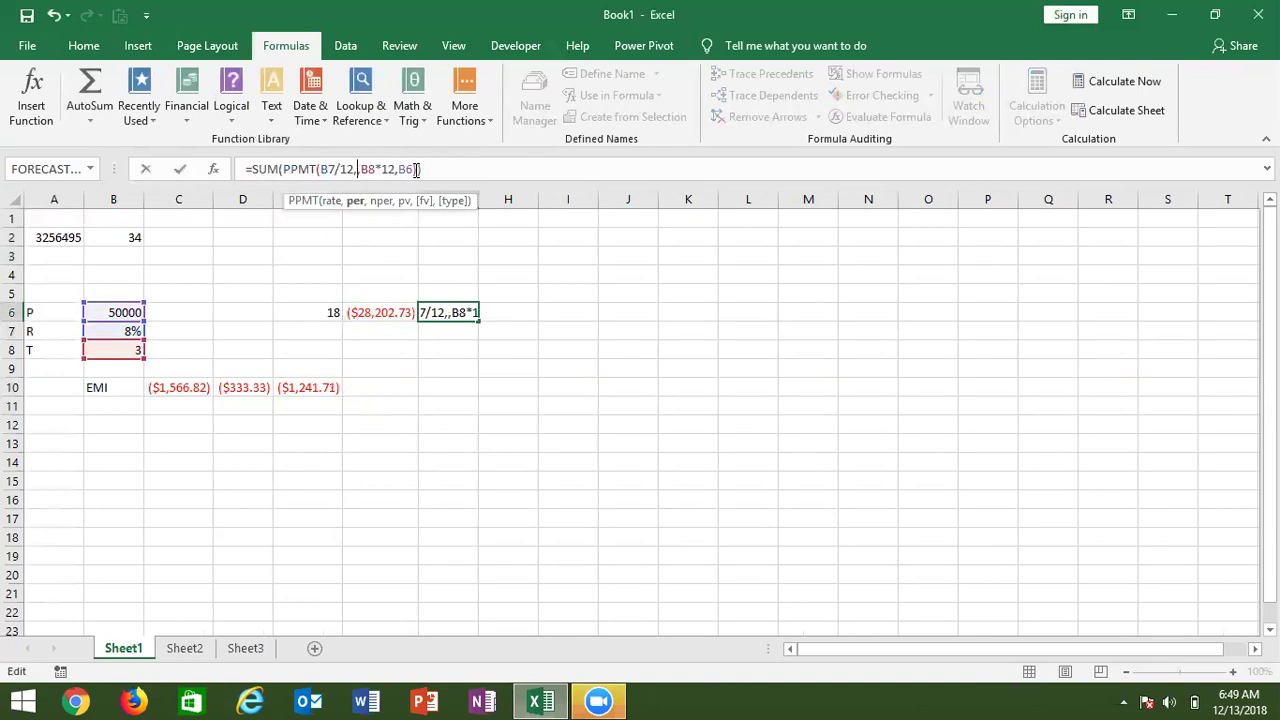
{"action": "type", "text": "ROW"}
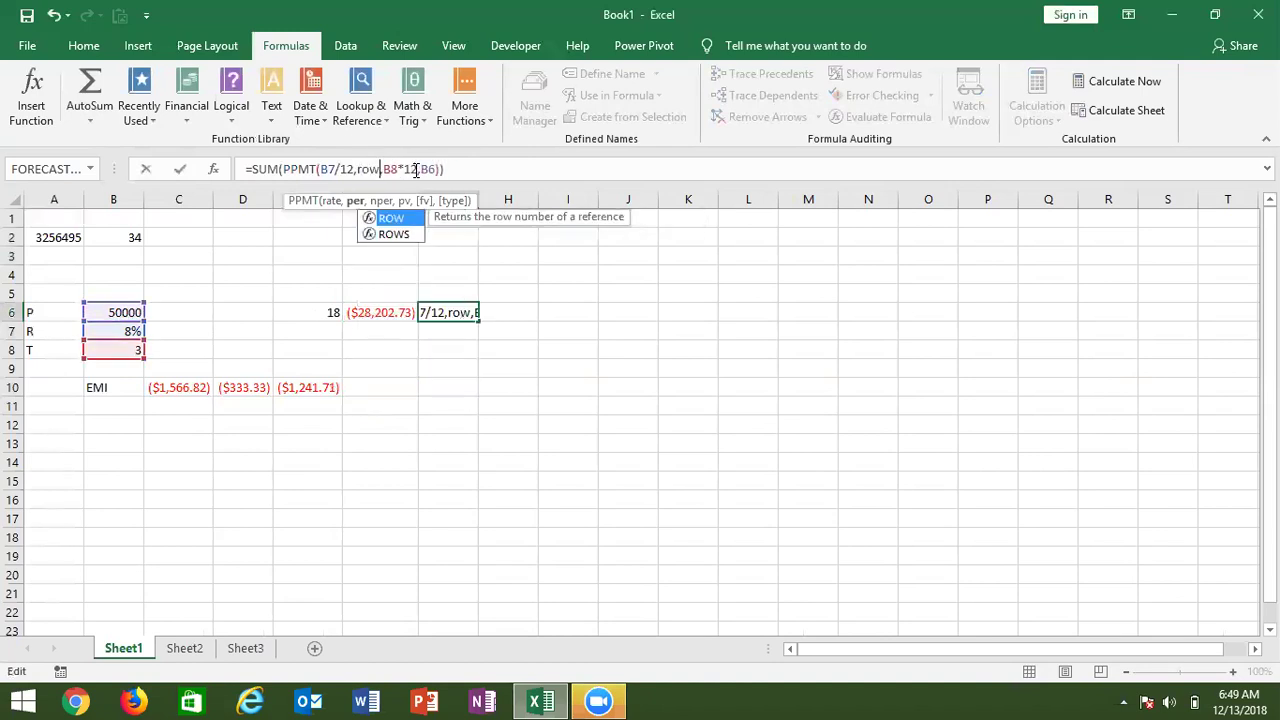
{"action": "type", "text": "(1:"}
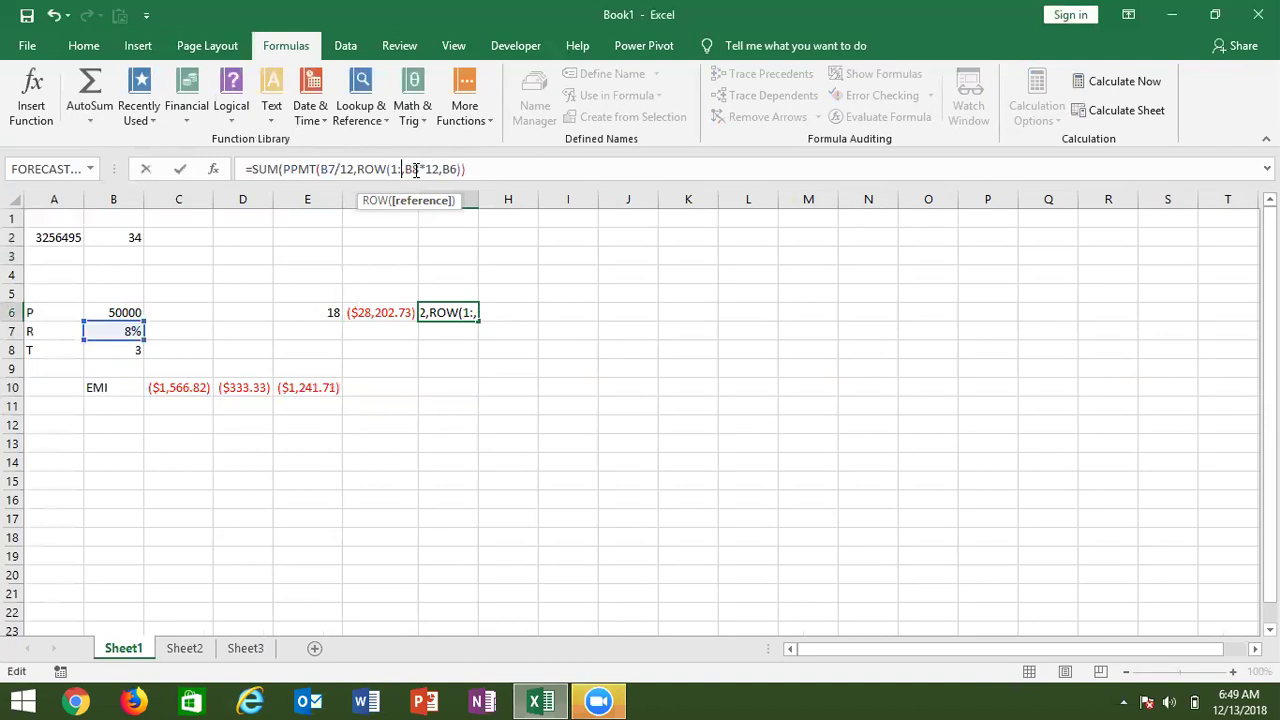
{"action": "type", "text": "18)"}
{"action": "key", "text": "Return"}
{"action": "key", "text": "Up"}
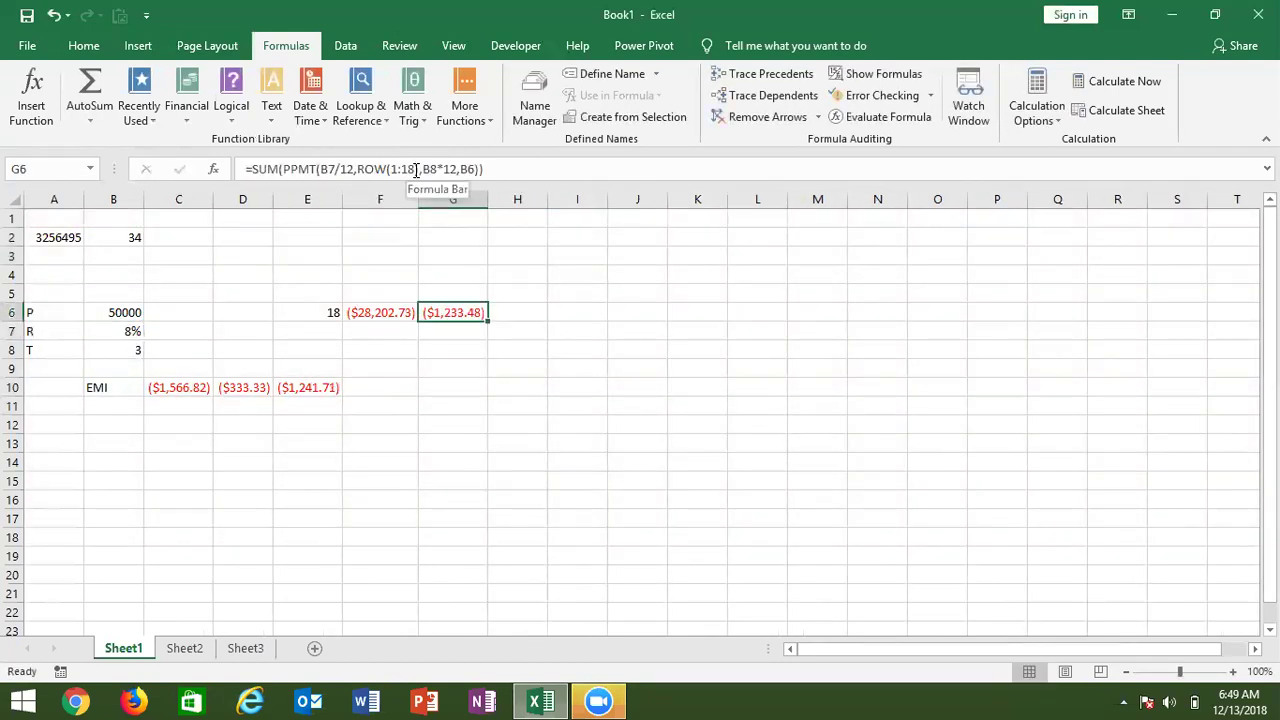
{"action": "double_click", "coordinate": [472, 312]}
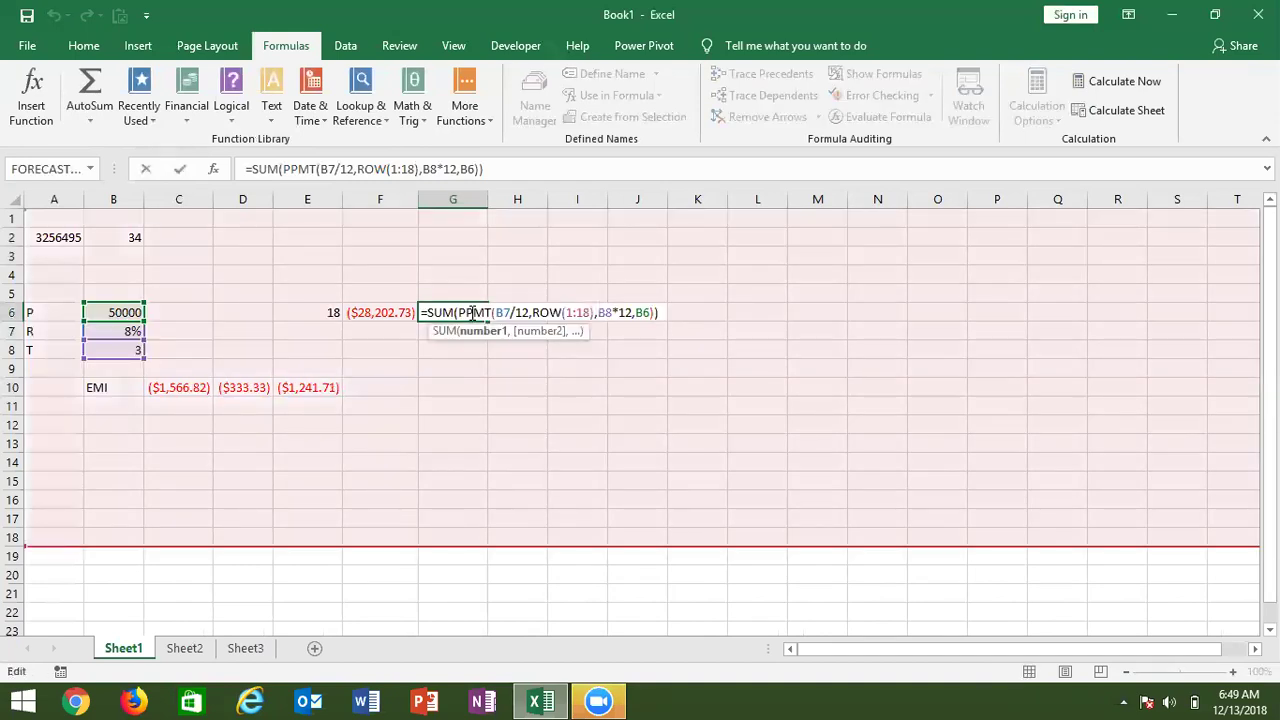
{"action": "key", "text": "ctrl+shift+Return"}
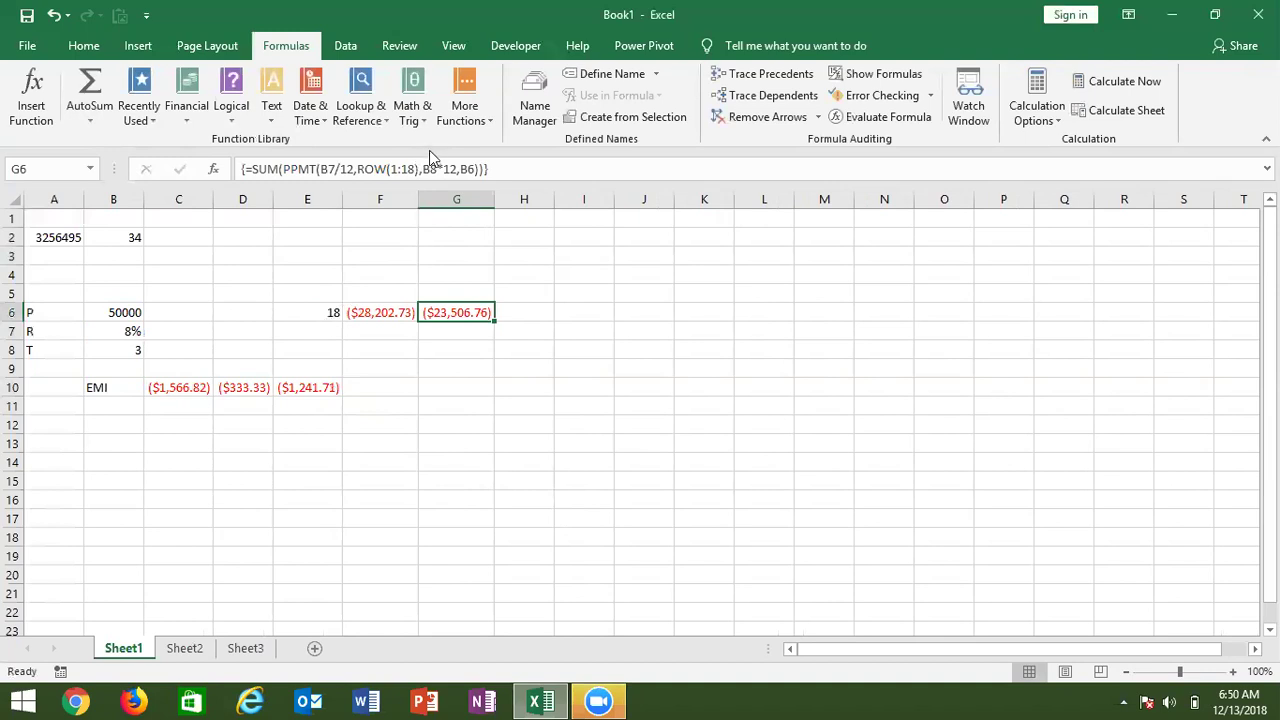
- Change G6's row range to ROW(INDIRECT("1:"&E6)) and commit it as an array formula
{"action": "left_click", "coordinate": [390, 169]}
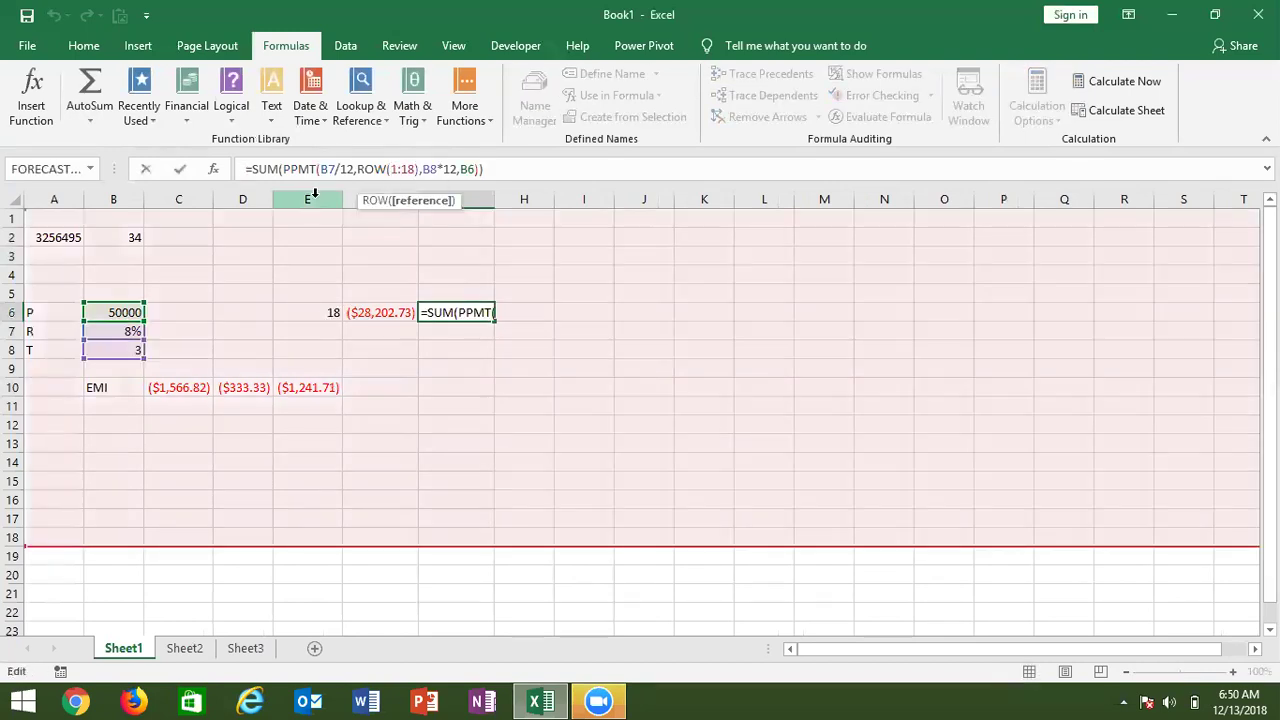
{"action": "type", "text": "ind"}
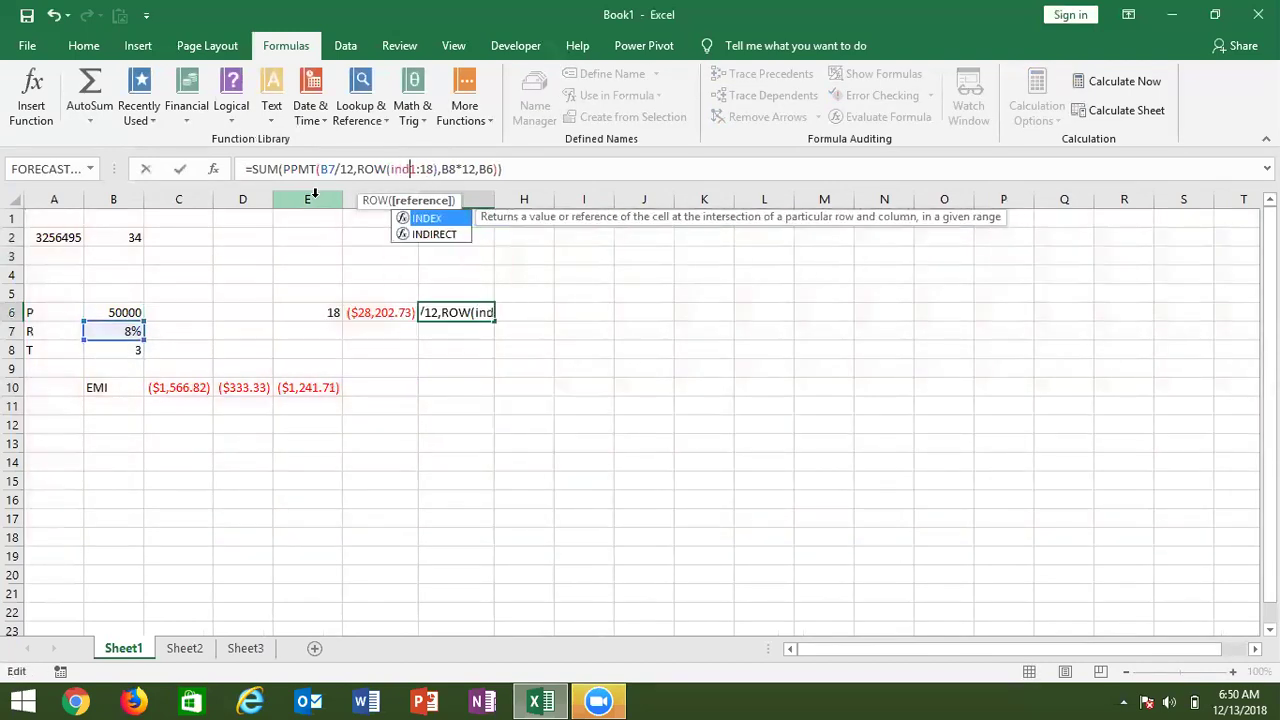
{"action": "key", "text": "Down"}
{"action": "key", "text": "Tab"}
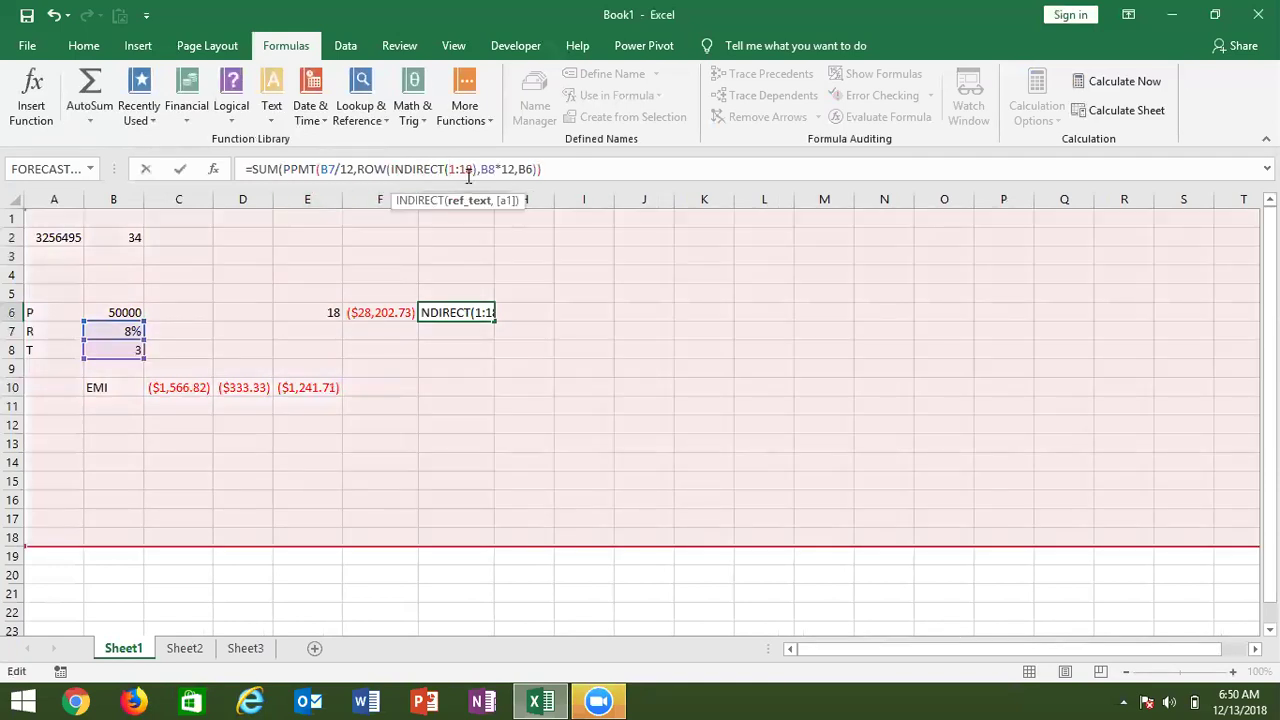
{"action": "type", "text": "\"1:"}
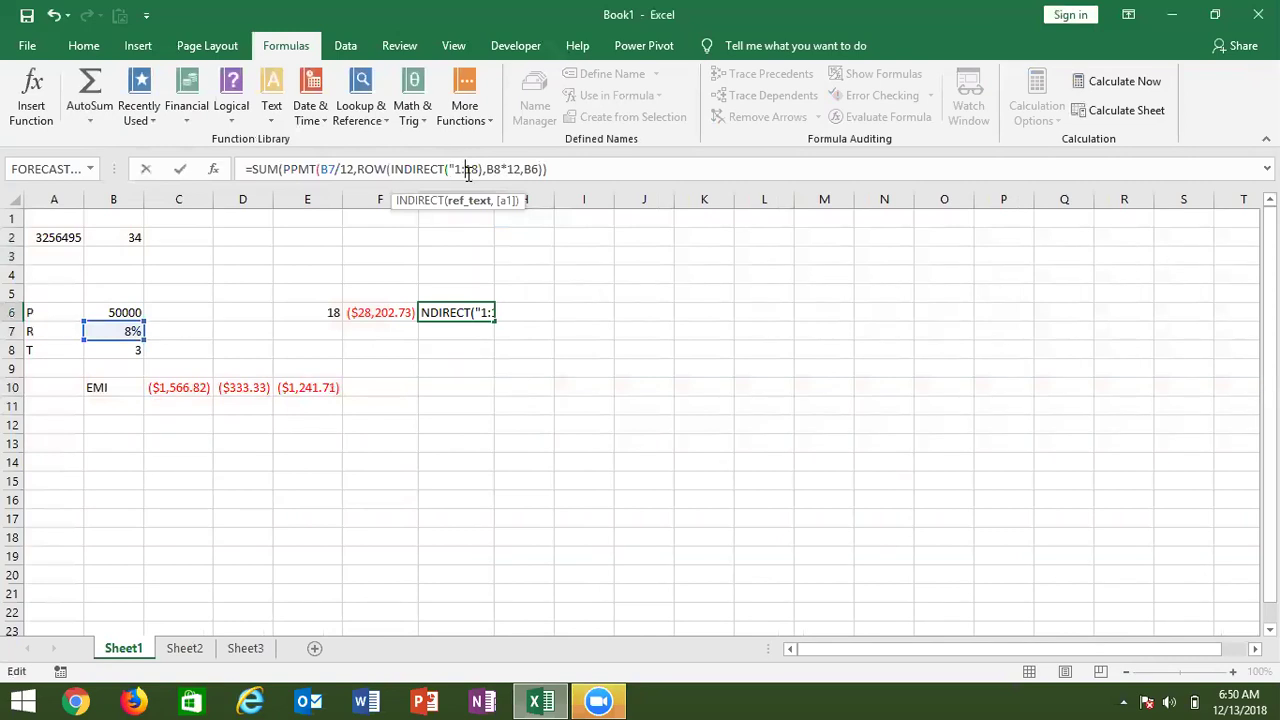
{"action": "type", "text": "\"&B"}
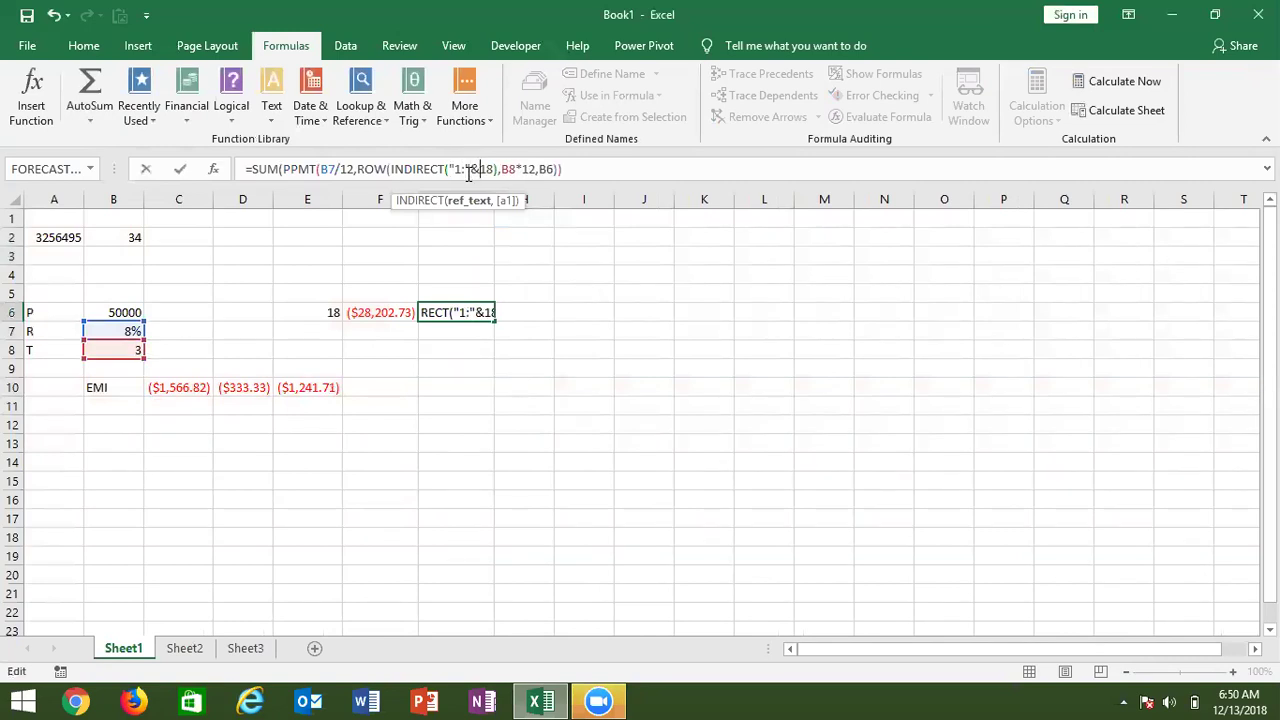
{"action": "key", "text": "Delete"}
{"action": "key", "text": "Delete"}
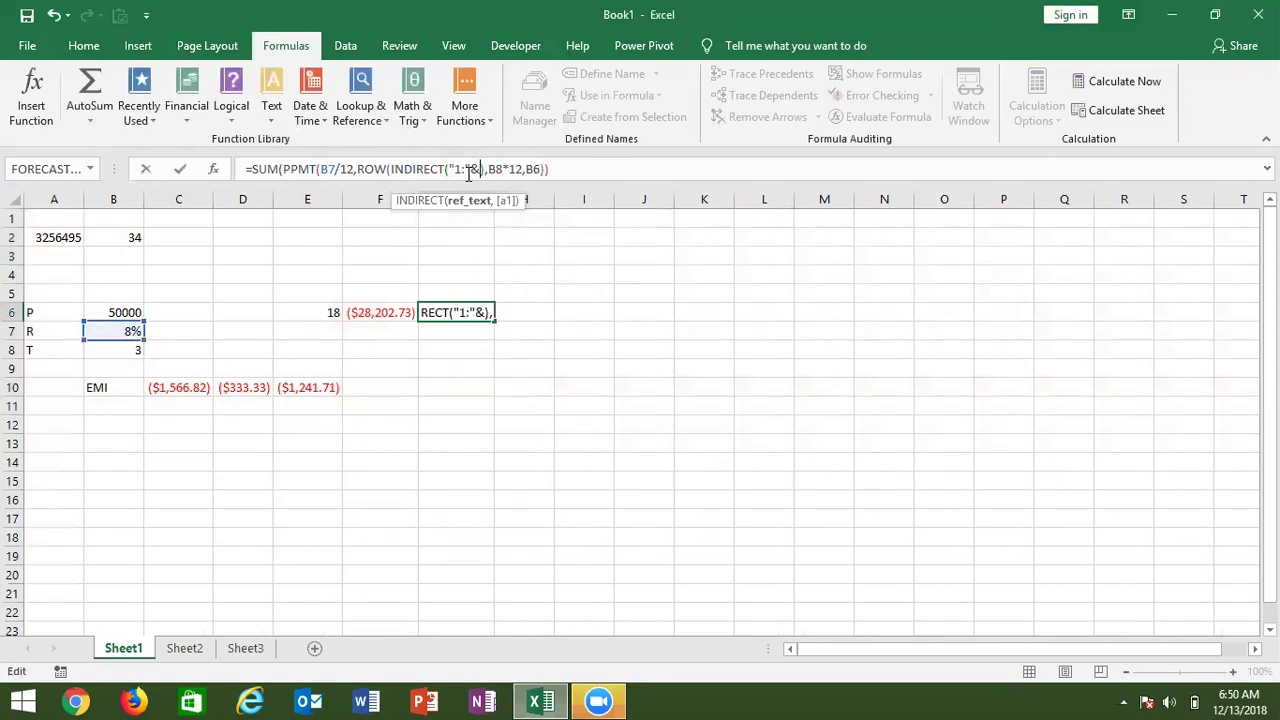
{"action": "left_click", "coordinate": [322, 313]}
{"action": "type", "text": ")"}
{"action": "key", "text": "ctrl+shift+Return"}
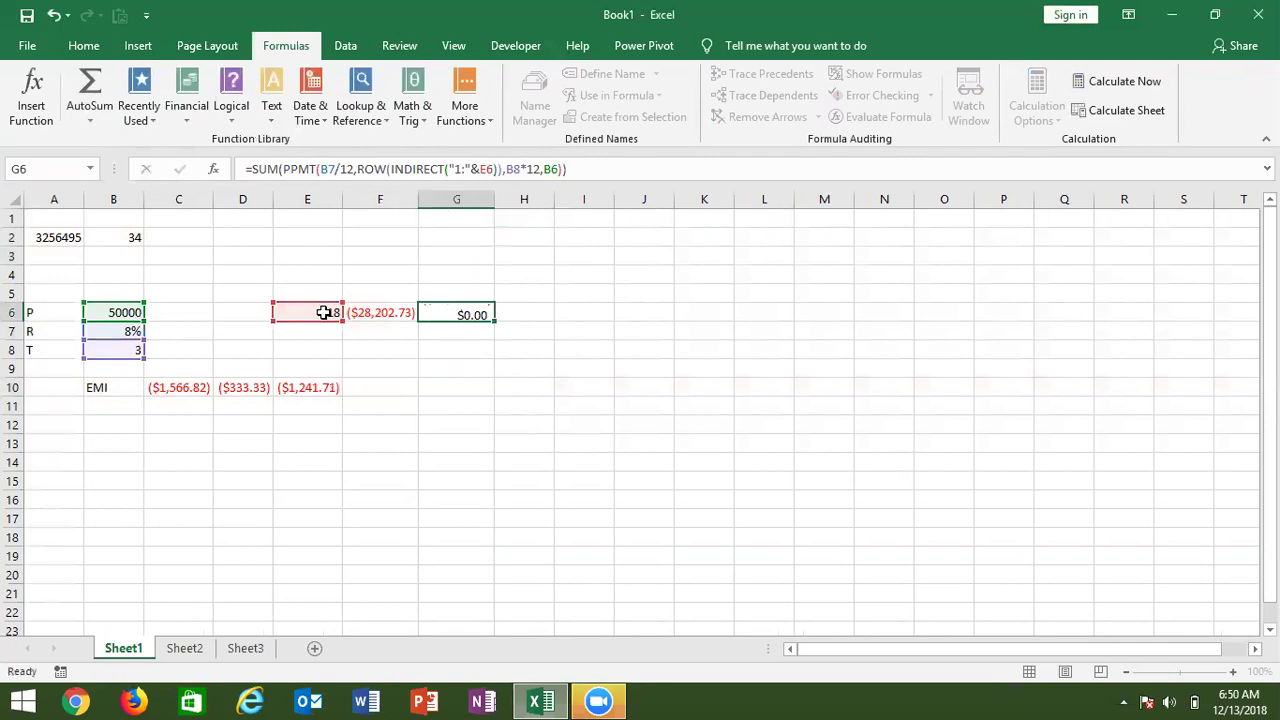
- Try period counts 16, 20 and 30 in E6, leaving 30, then switch to Sheet2
{"action": "left_click", "coordinate": [324, 313]}
{"action": "type", "text": "16"}
{"action": "key", "text": "Return"}
{"action": "left_click", "coordinate": [324, 312]}
{"action": "type", "text": "20"}
{"action": "key", "text": "Return"}
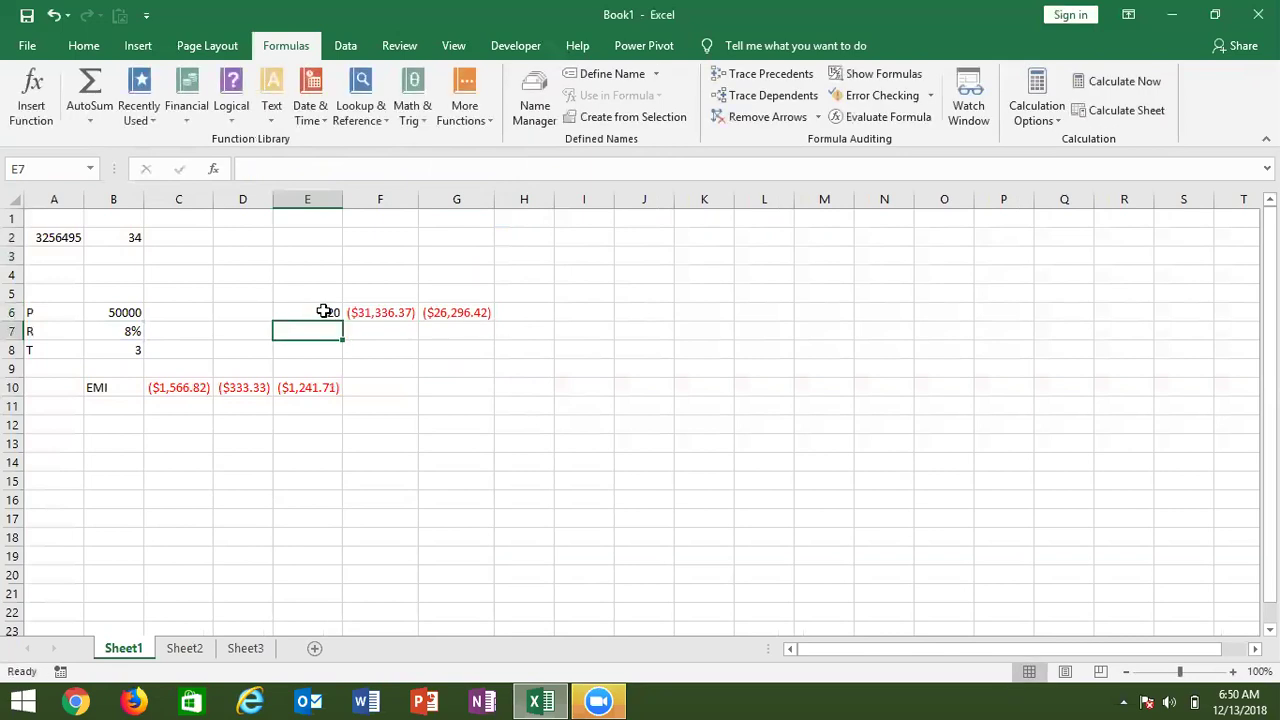
{"action": "left_click", "coordinate": [324, 312]}
{"action": "type", "text": "30"}
{"action": "key", "text": "Return"}
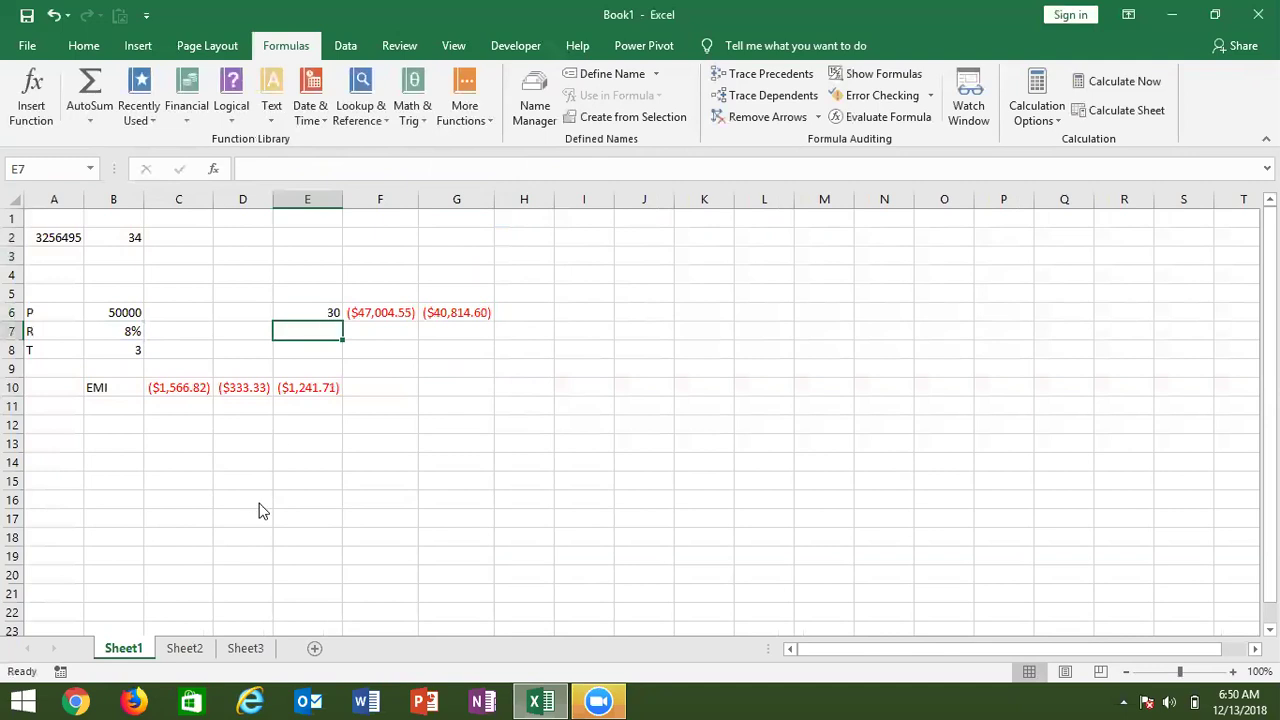
{"action": "left_click", "coordinate": [184, 648]}
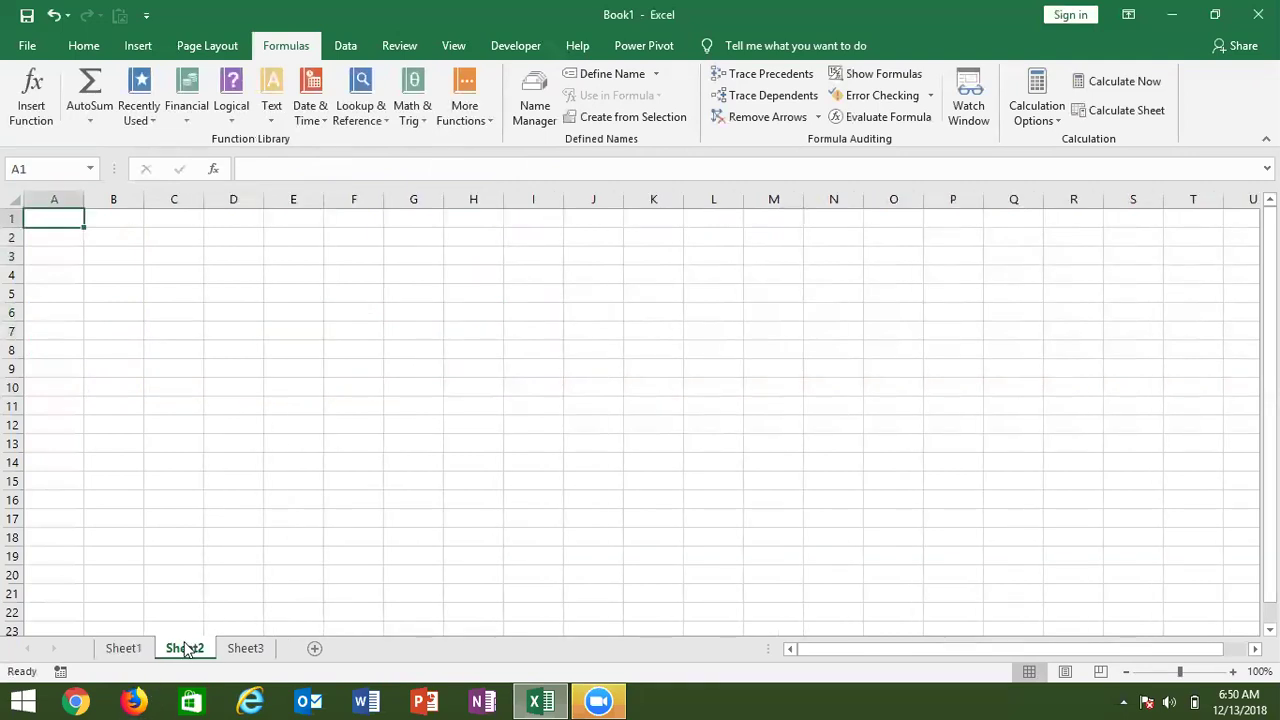
- Enter the header 'Sales' in A1, correcting the typo
{"action": "type", "text": "Asles"}
{"action": "key", "text": "Return"}
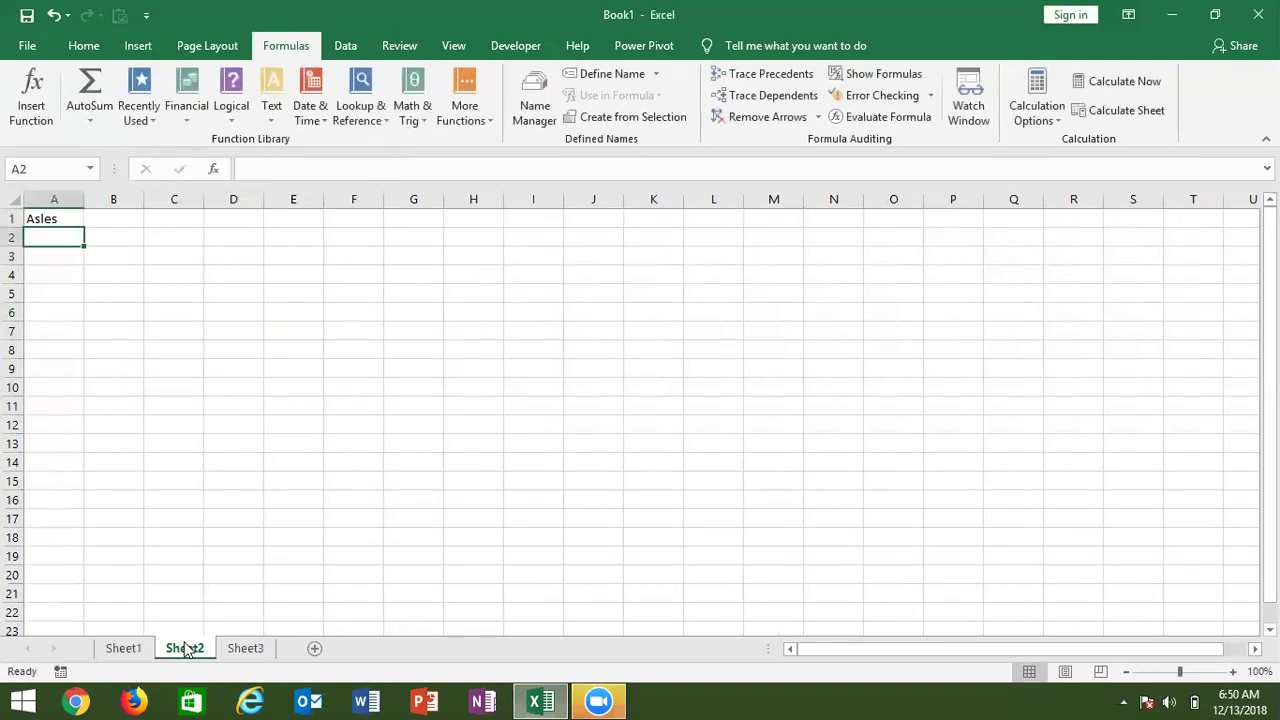
{"action": "key", "text": "Up"}
{"action": "type", "text": "Sales"}
{"action": "key", "text": "Return"}
- Enter =RANDBETWEEN(10,90) in A2
{"action": "type", "text": "=ra"}
{"action": "key", "text": "Down"}
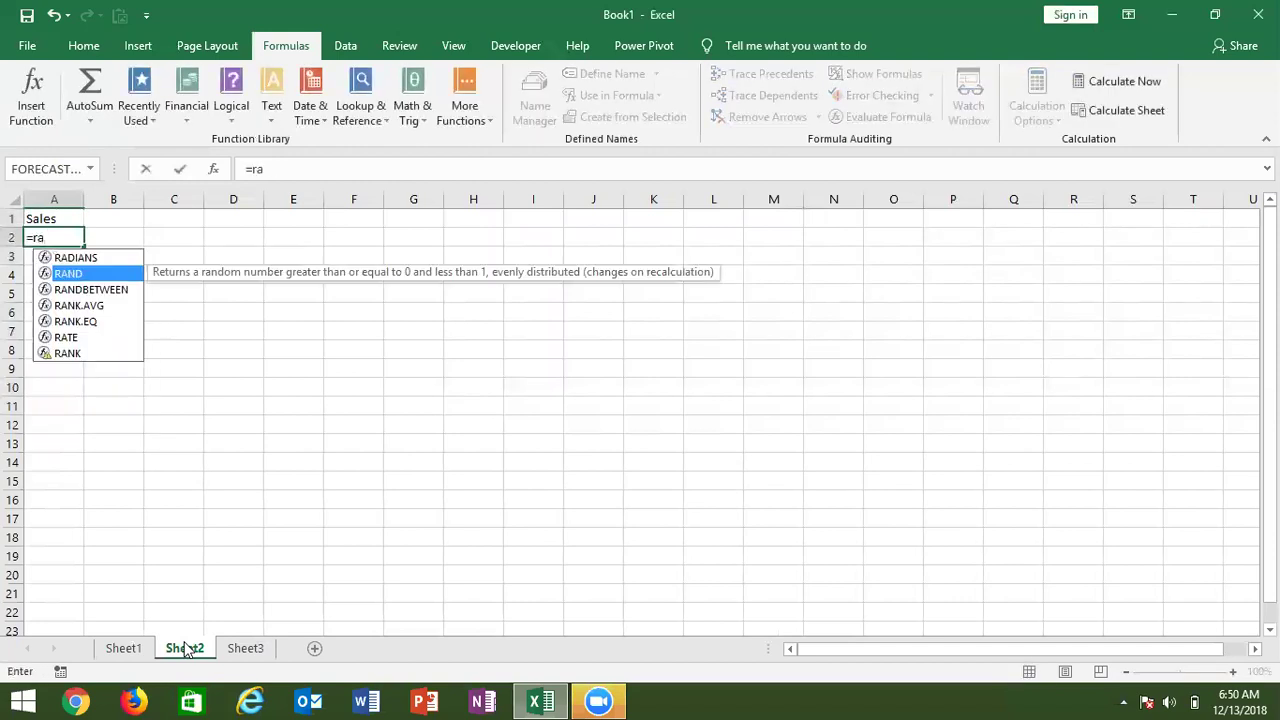
{"action": "key", "text": "Down"}
{"action": "key", "text": "Tab"}
{"action": "type", "text": "10"}
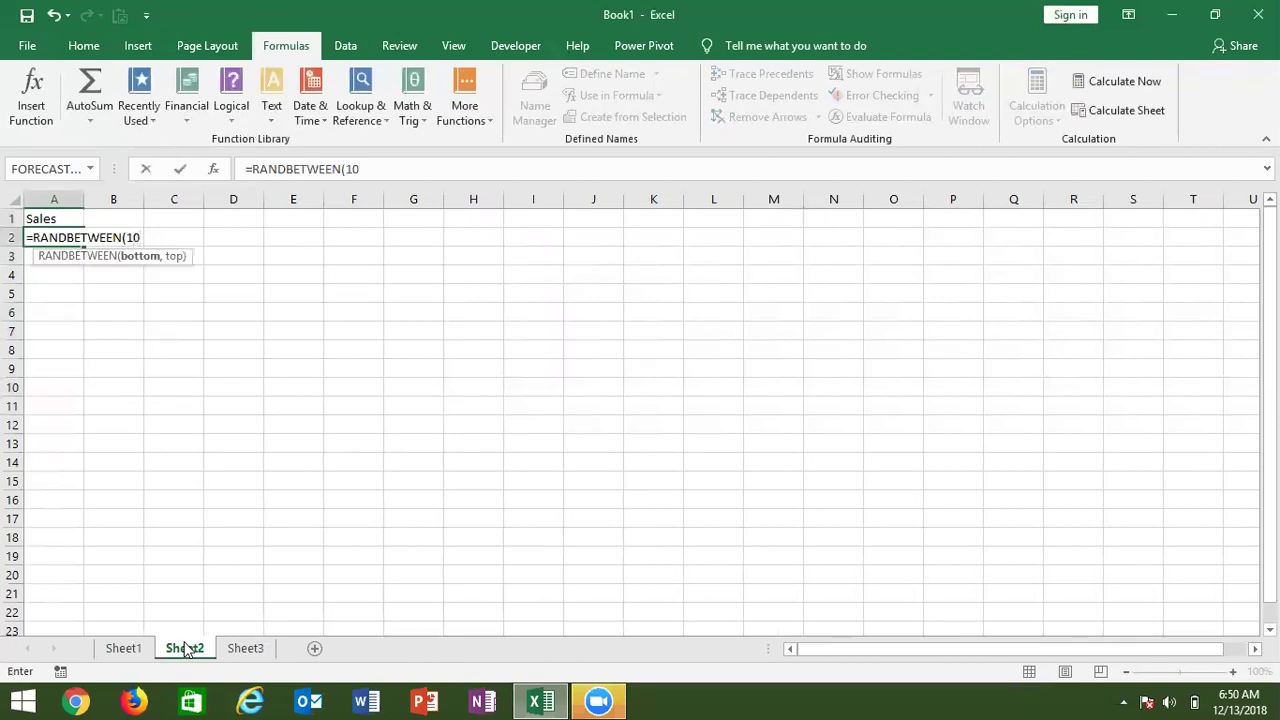
{"action": "key", "text": "Return"}
{"action": "key", "text": "Return"}
{"action": "key", "text": "Right"}
{"action": "type", "text": ",90"}
{"action": "key", "text": "Return"}
{"action": "key", "text": "Up"}
- Fill the formula down to A24, copy the numbers, and paste them as values at A1
{"action": "key", "text": "shift+Down"}
{"action": "key", "text": "shift+Down"}
{"action": "key", "text": "shift+Down"}
{"action": "key", "text": "shift+Down"}
{"action": "key", "text": "shift+Down"}
{"action": "key", "text": "shift+Down"}
{"action": "key", "text": "shift+Down"}
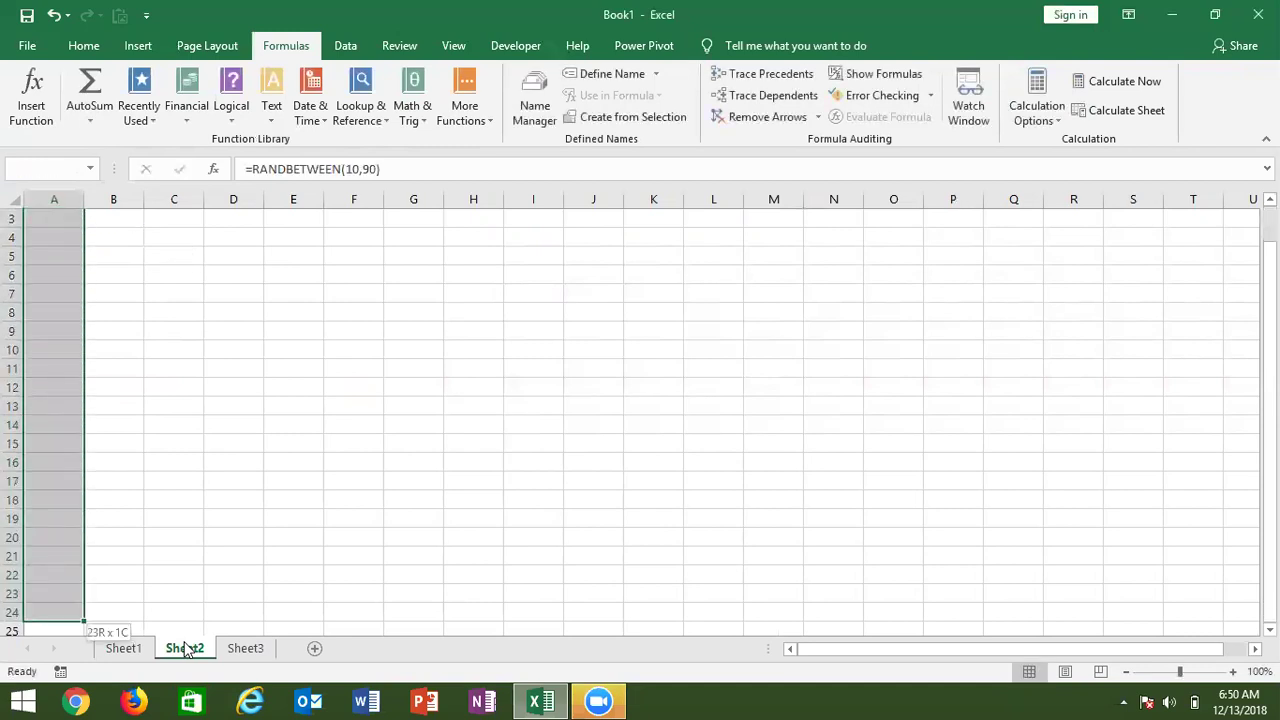
{"action": "key", "text": "ctrl+d"}
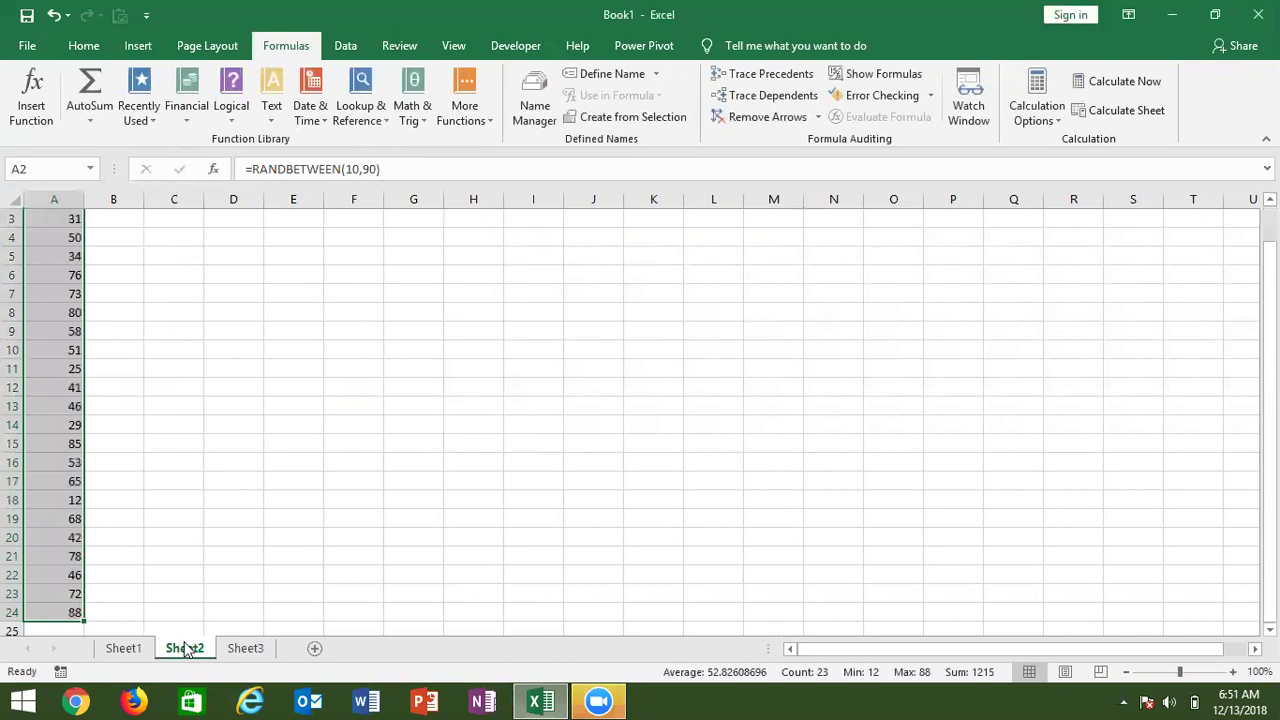
{"action": "key", "text": "ctrl+Home"}
{"action": "key", "text": "Down"}
{"action": "key", "text": "ctrl+shift+Down"}
{"action": "key", "text": "ctrl+c"}
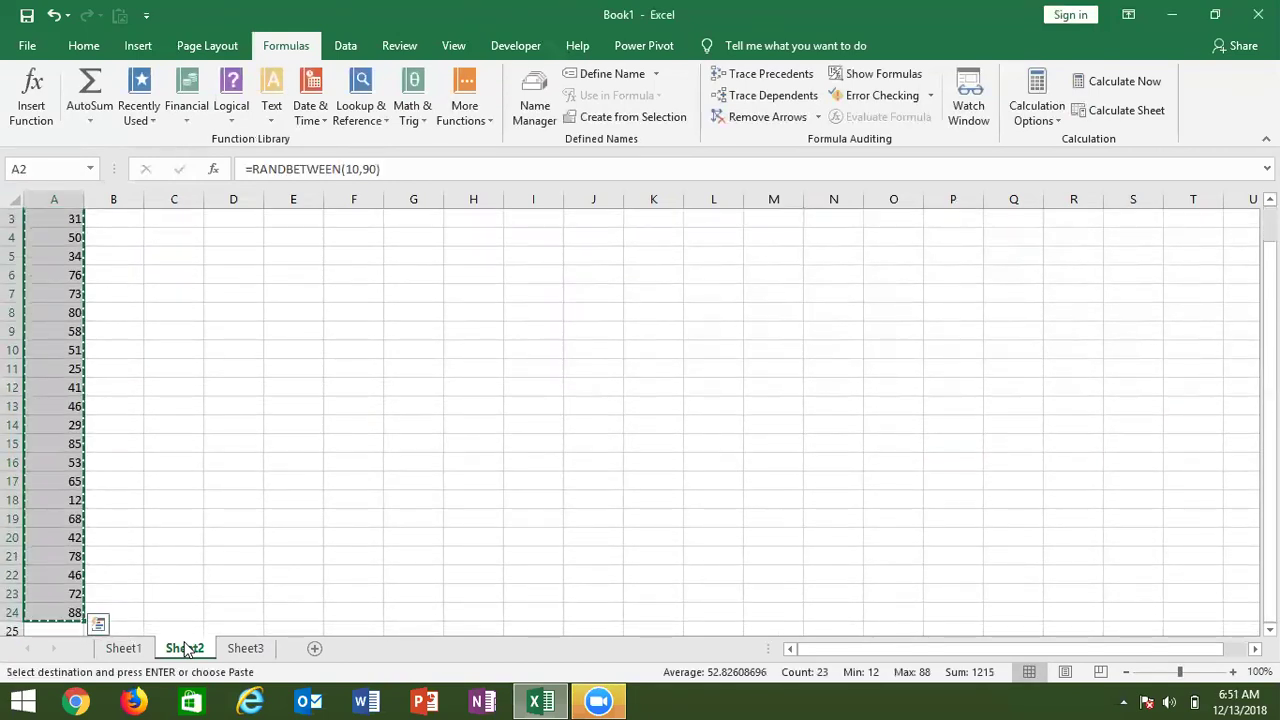
{"action": "key", "text": "ctrl+Home"}
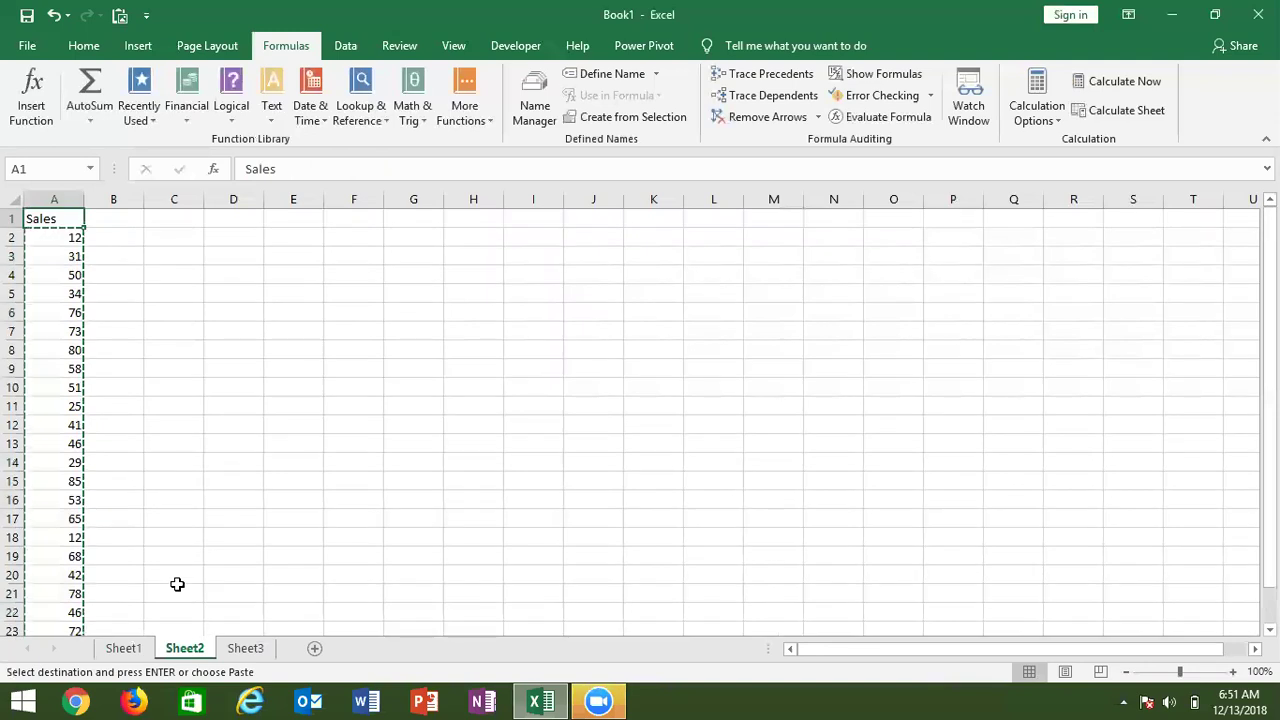
{"action": "left_click", "coordinate": [83, 46]}
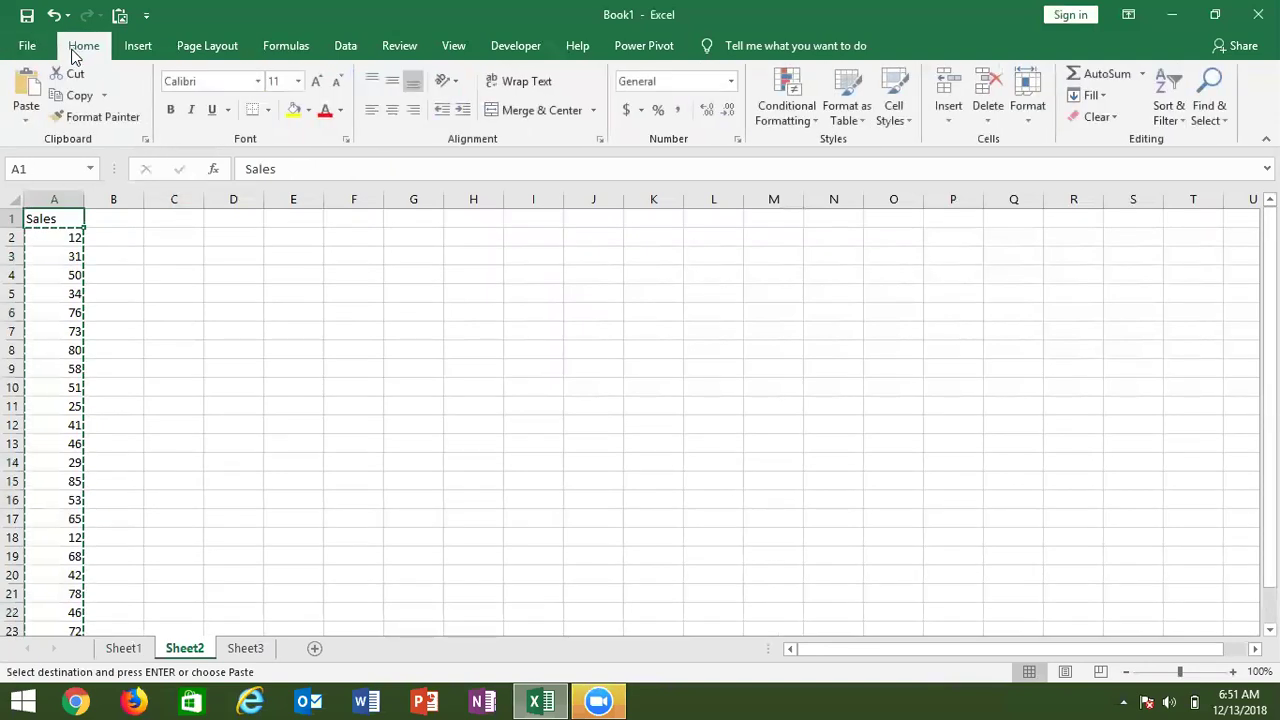
{"action": "left_click", "coordinate": [27, 118]}
{"action": "left_click", "coordinate": [22, 246]}
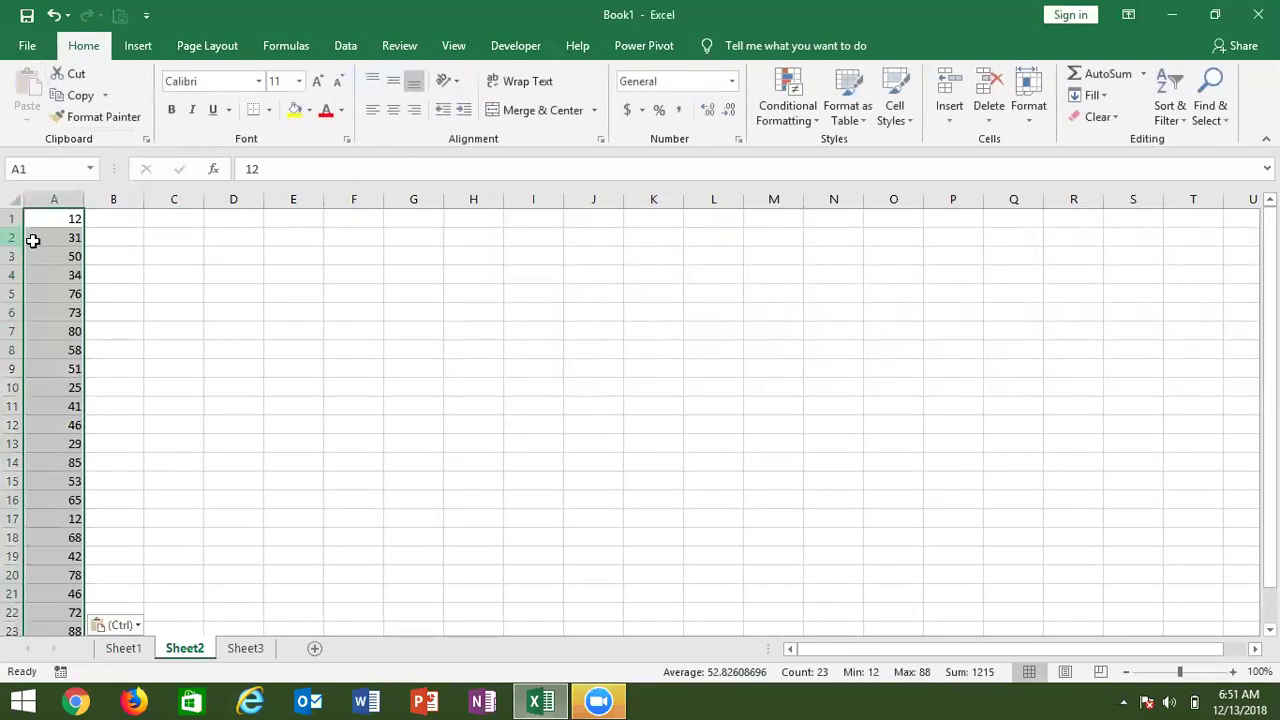
- Add a 'Top 5' heading in D3 and ranks 1 to 5 in D5:D9
{"action": "left_click", "coordinate": [224, 258]}
{"action": "type", "text": "Top 5"}
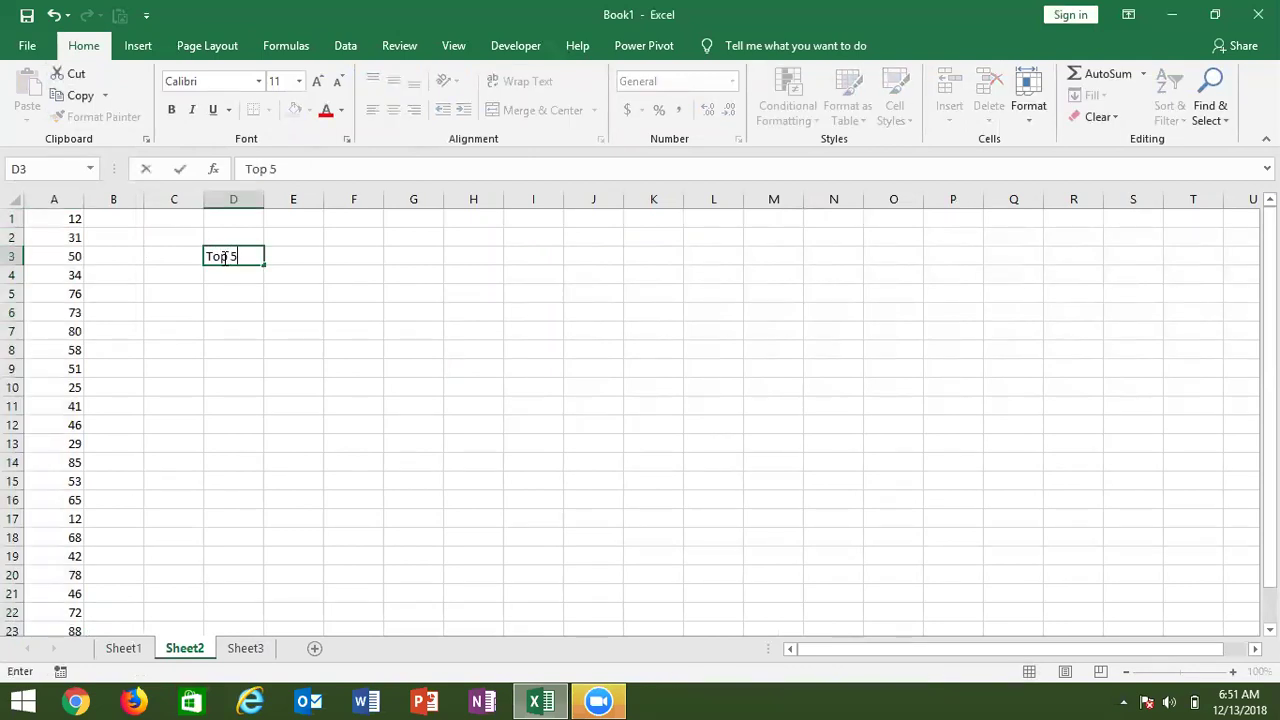
{"action": "key", "text": "Return"}
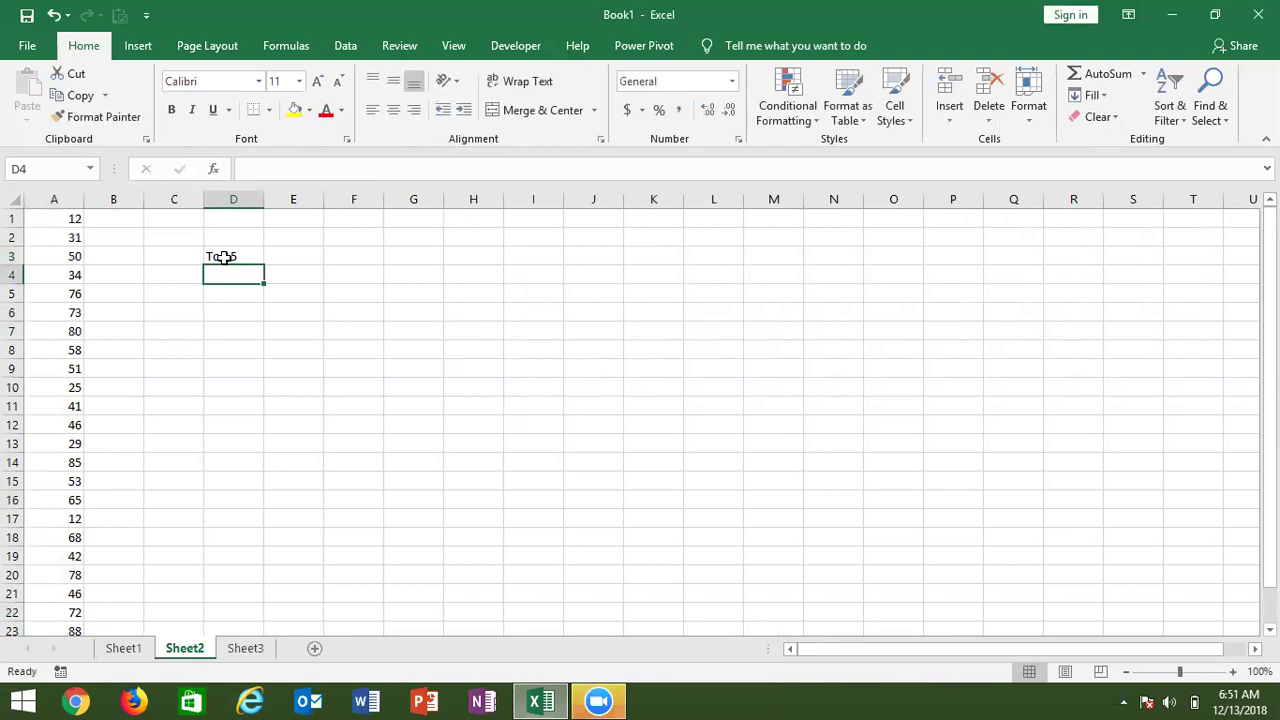
{"action": "key", "text": "Return"}
{"action": "type", "text": "1"}
{"action": "key", "text": "Return"}
{"action": "type", "text": "2"}
{"action": "key", "text": "Return"}
{"action": "type", "text": "3 4"}
{"action": "key", "text": "Return"}
{"action": "type", "text": "5"}
{"action": "key", "text": "Return"}
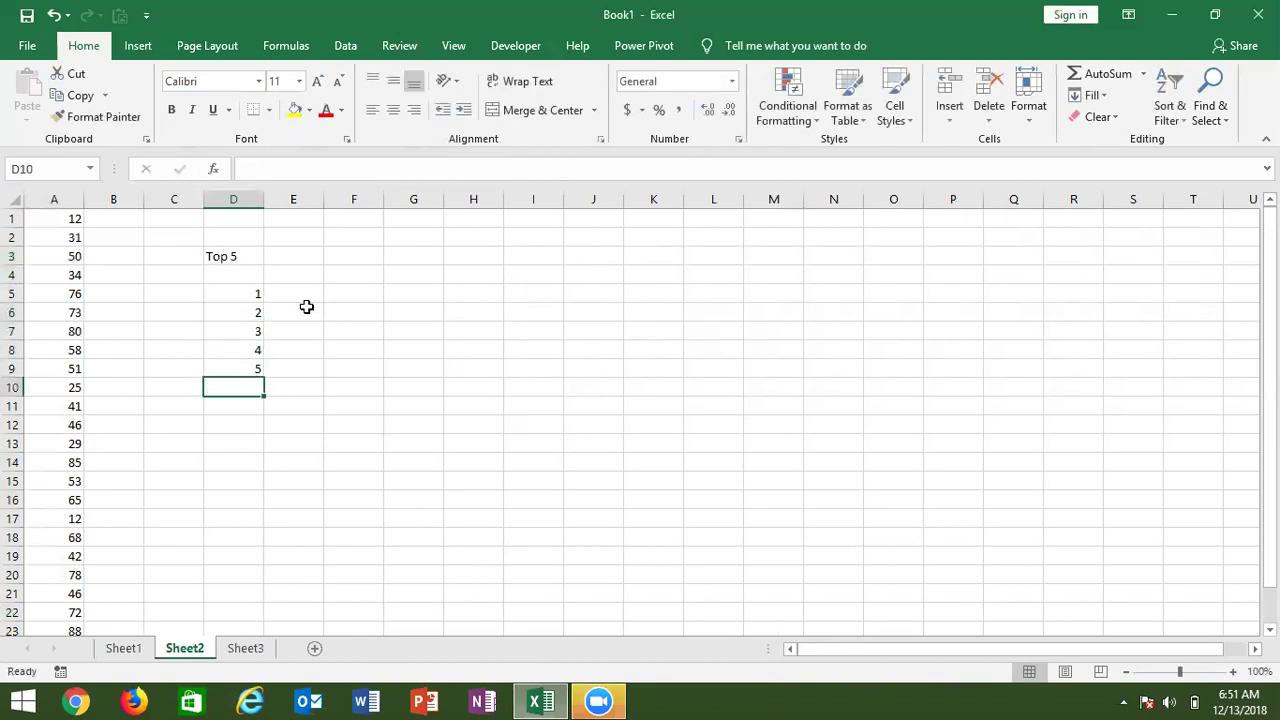
- Enter =LARGE(A:A,D5) in E5 and fill it down to E9, giving 88, 85, 80, 78, 76
{"action": "left_click", "coordinate": [305, 299]}
{"action": "type", "text": "=lar"}
{"action": "key", "text": "Tab"}
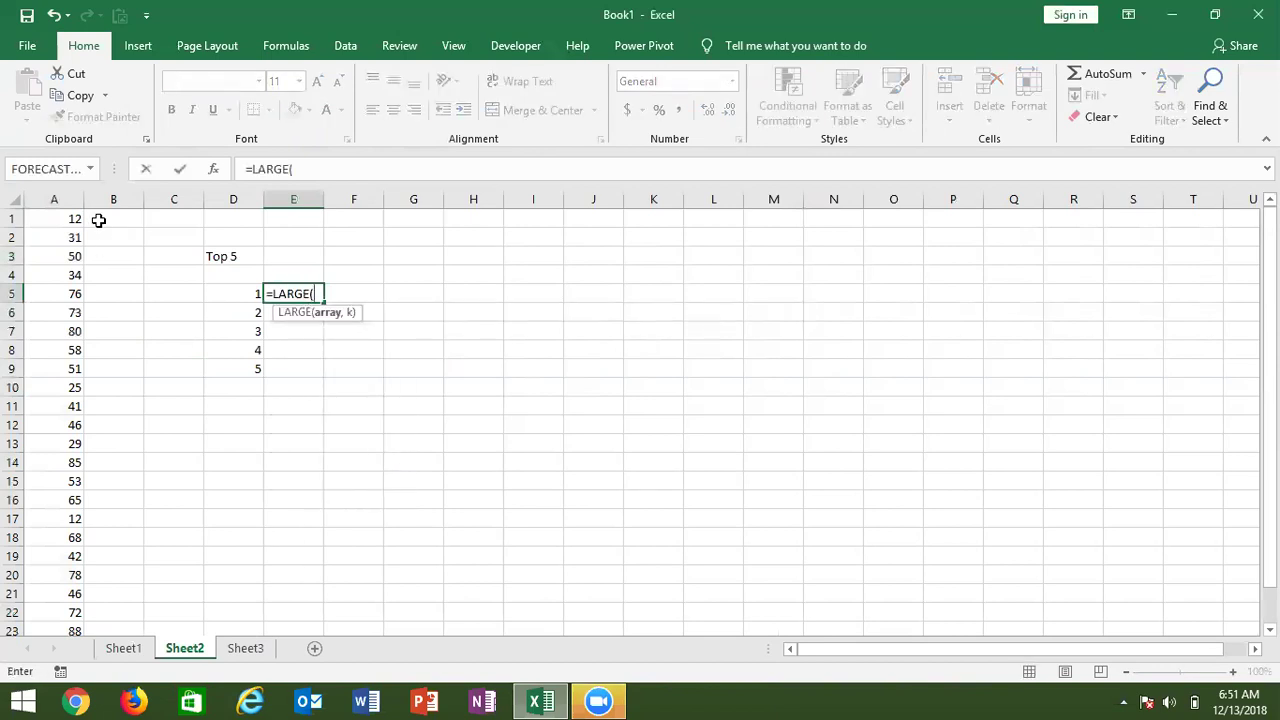
{"action": "left_click", "coordinate": [60, 199]}
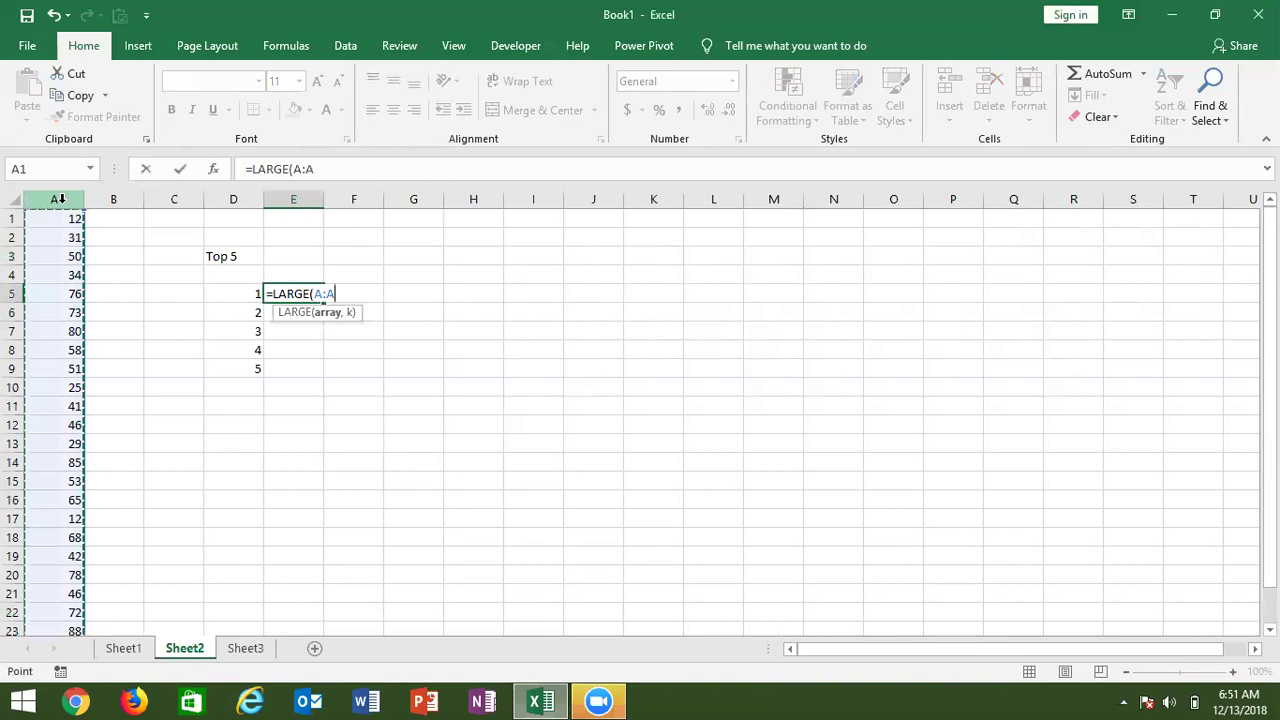
{"action": "type", "text": ","}
{"action": "left_click", "coordinate": [214, 292]}
{"action": "key", "text": "Return"}
{"action": "key", "text": "Left"}
{"action": "key", "text": "Right"}
{"action": "key", "text": "Down"}
{"action": "key", "text": "Down"}
{"action": "key", "text": "Down"}
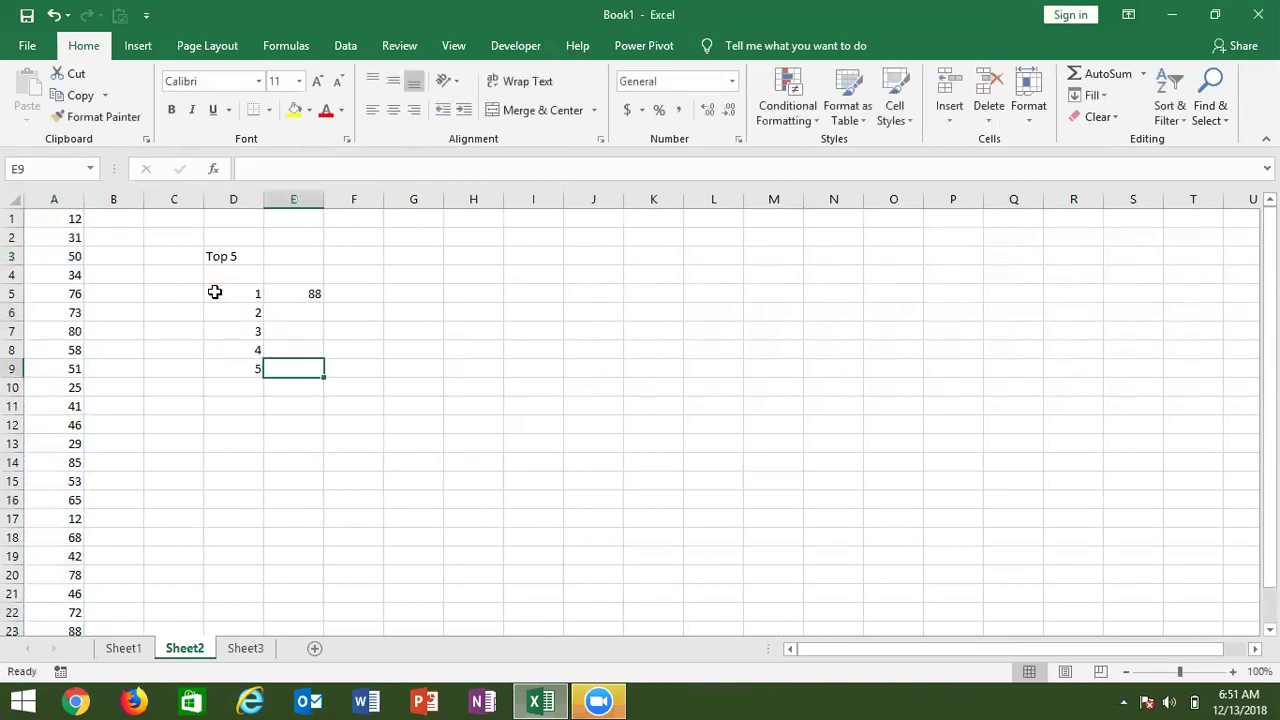
{"action": "key", "text": "shift+Up"}
{"action": "key", "text": "shift+Up"}
{"action": "key", "text": "shift+Up"}
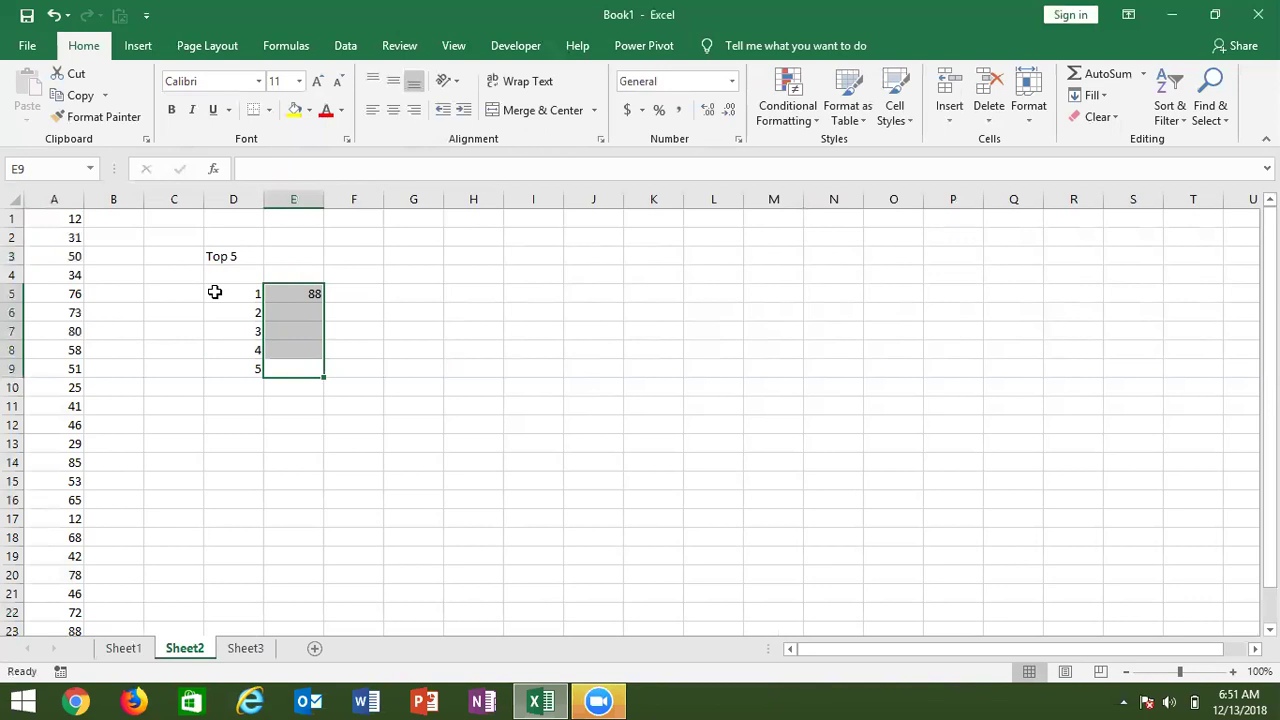
{"action": "key", "text": "ctrl+d"}
{"action": "key", "text": "Up"}
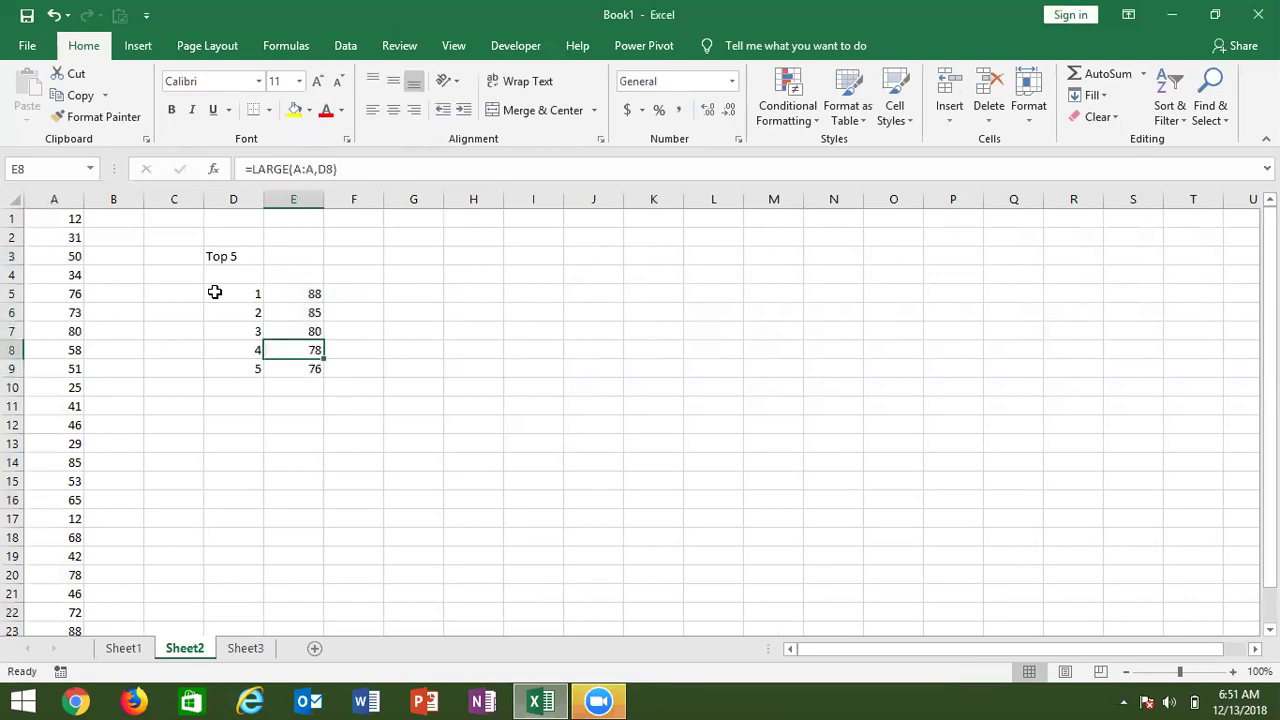
{"action": "key", "text": "ctrl+Up"}
{"action": "key", "text": "ctrl+Up"}
{"action": "key", "text": "Down"}
{"action": "key", "text": "Down"}
{"action": "key", "text": "Right"}
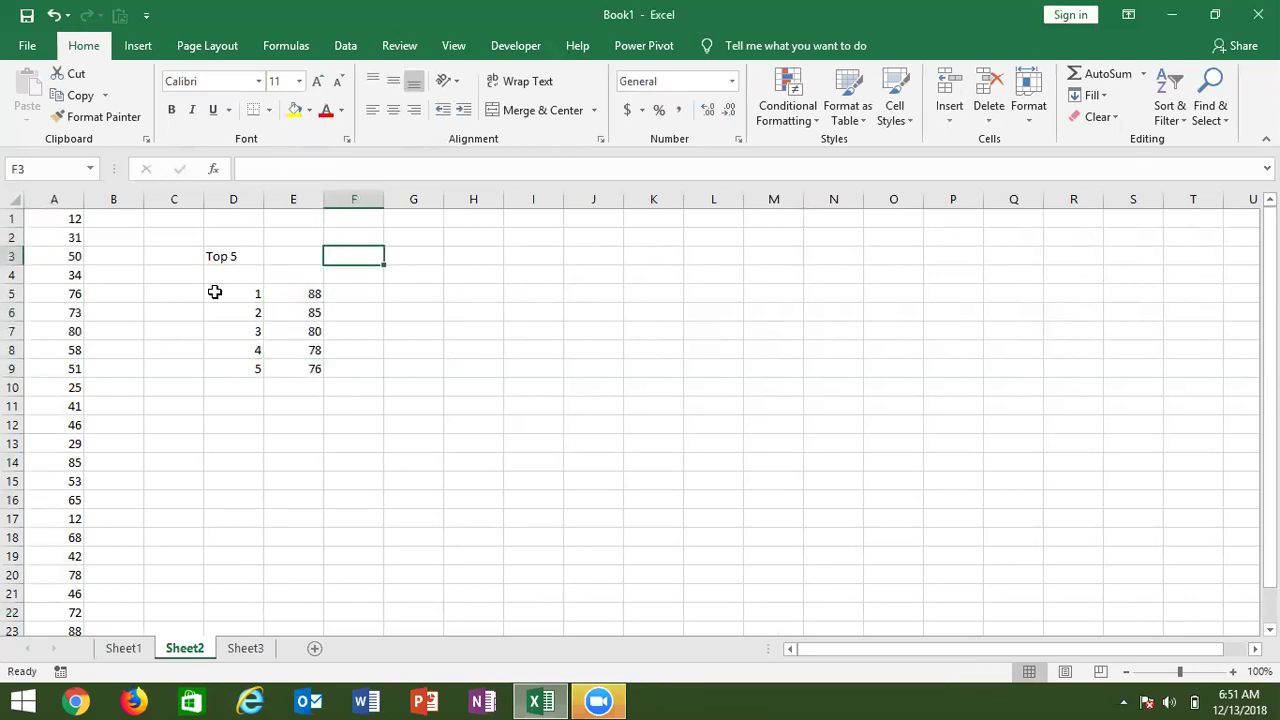
- Enter the Top and 5 labels in F3:G3 and the Total header in H2
{"action": "type", "text": "Top"}
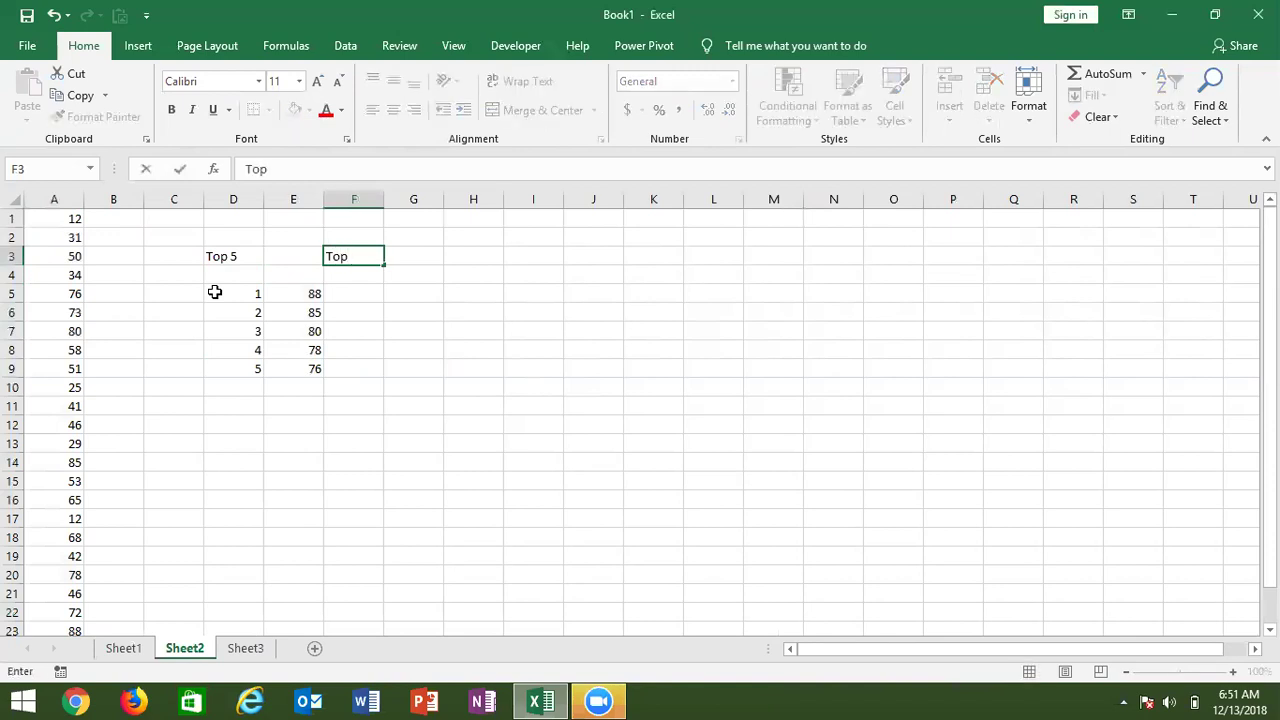
{"action": "key", "text": "Tab"}
{"action": "type", "text": "5"}
{"action": "key", "text": "Tab"}
{"action": "type", "text": "4"}
{"action": "key", "text": "Up"}
{"action": "key", "text": "Down"}
{"action": "key", "text": "Delete"}
{"action": "key", "text": "Up"}
{"action": "type", "text": "Total"}
{"action": "key", "text": "Return"}
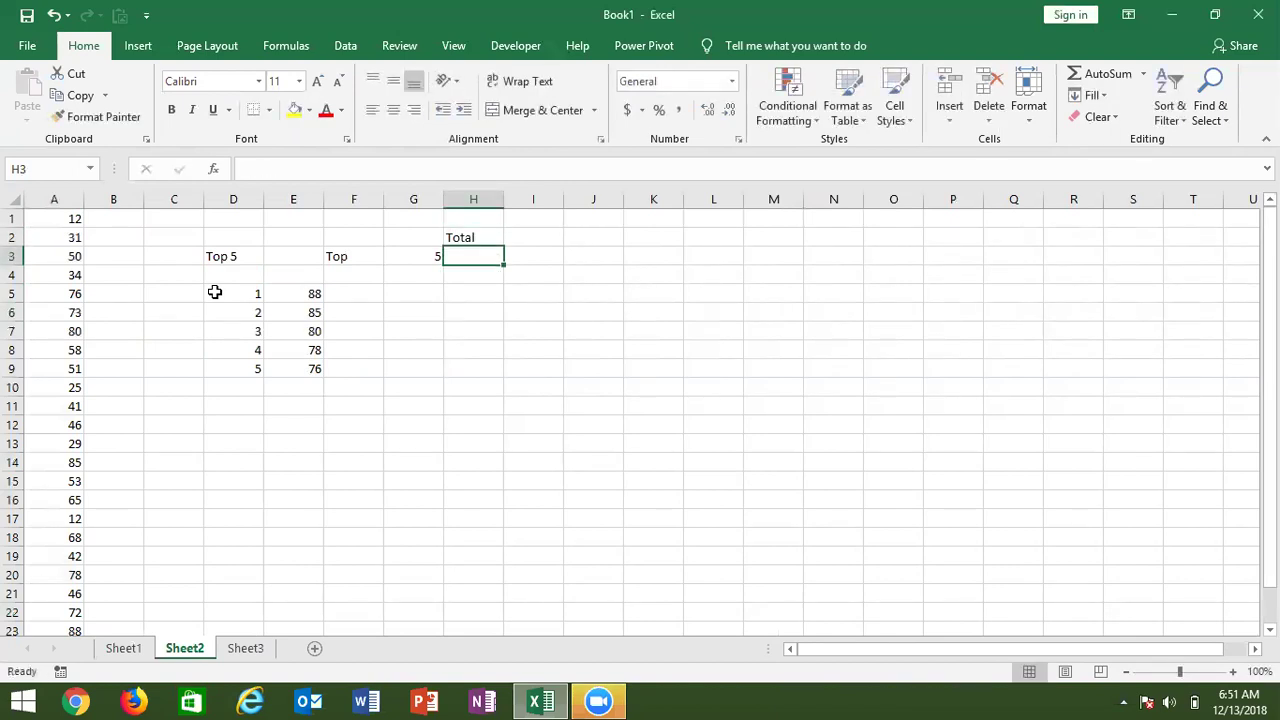
- Enter =SUM(LARGE(A1:A24,{1,2,3,4,5})) in H3, totalling the five largest values as 407
{"action": "mouse_move", "coordinate": [309, 290]}
{"action": "left_mouse_down"}
{"action": "mouse_move", "coordinate": [349, 349]}
{"action": "mouse_move", "coordinate": [257, 372]}
{"action": "left_mouse_up"}
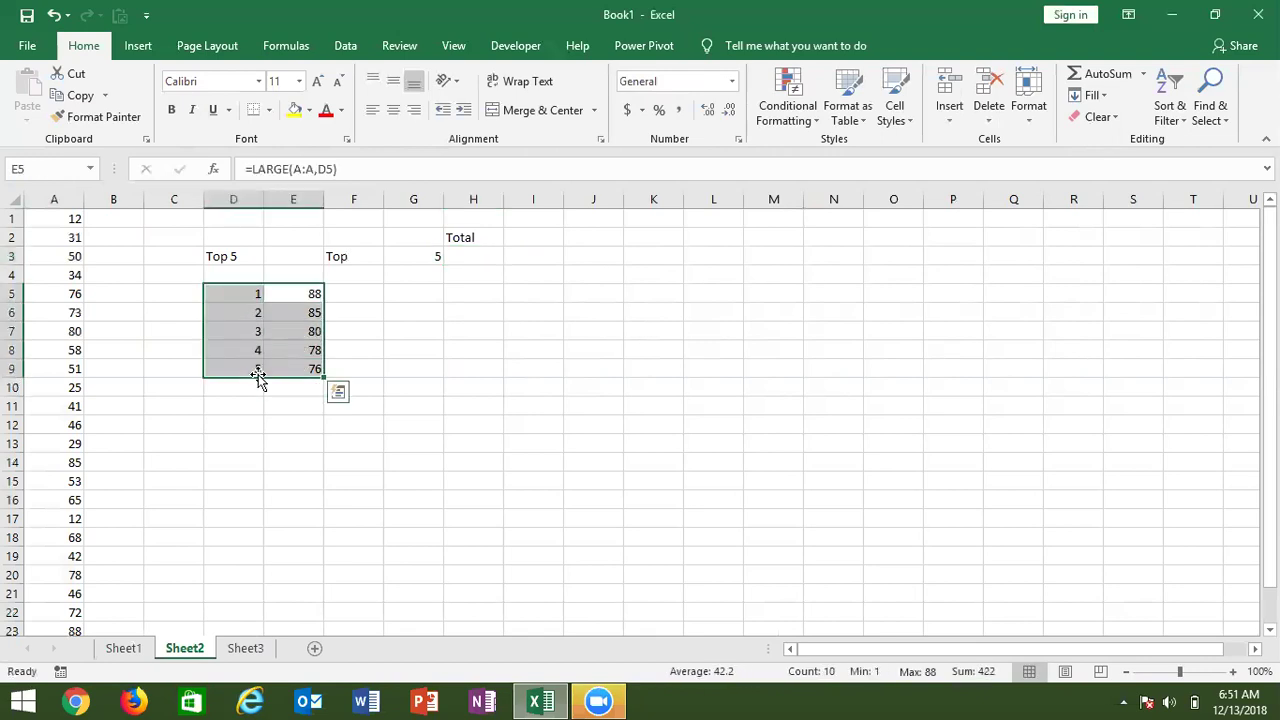
{"action": "left_click", "coordinate": [475, 262]}
{"action": "type", "text": "=sum"}
{"action": "key", "text": "Tab"}
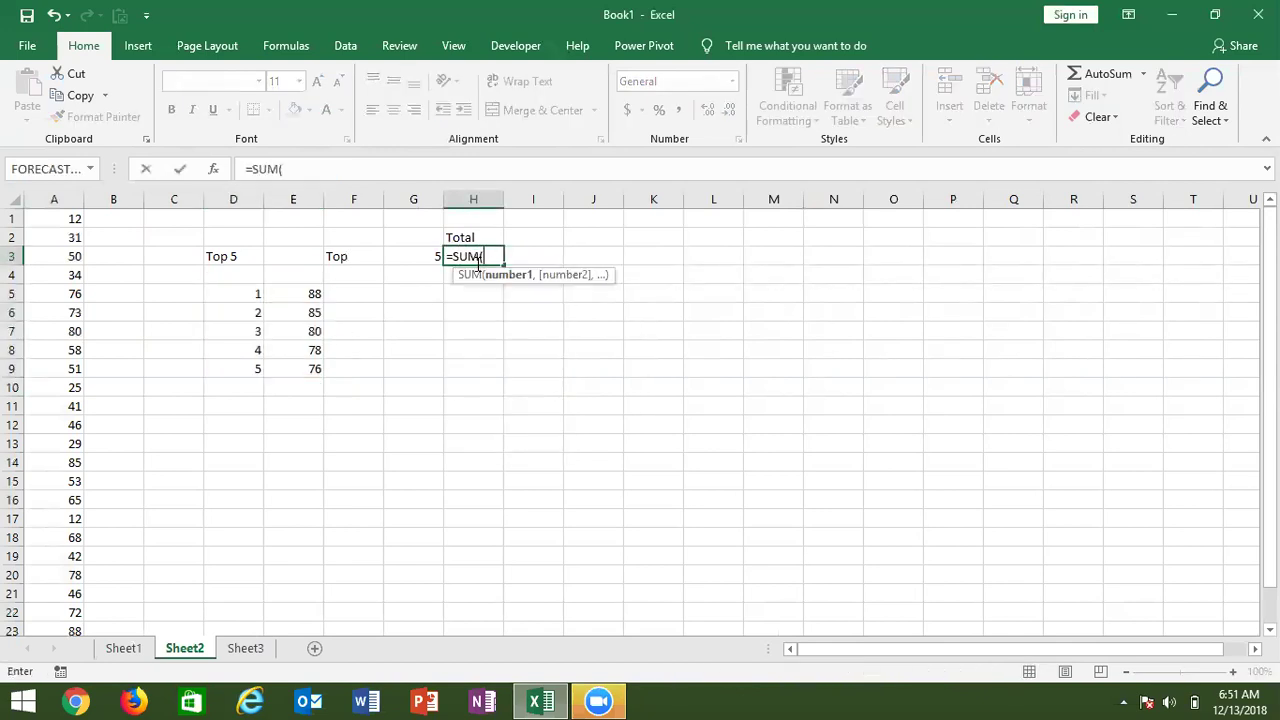
{"action": "type", "text": "lar"}
{"action": "key", "text": "Tab"}
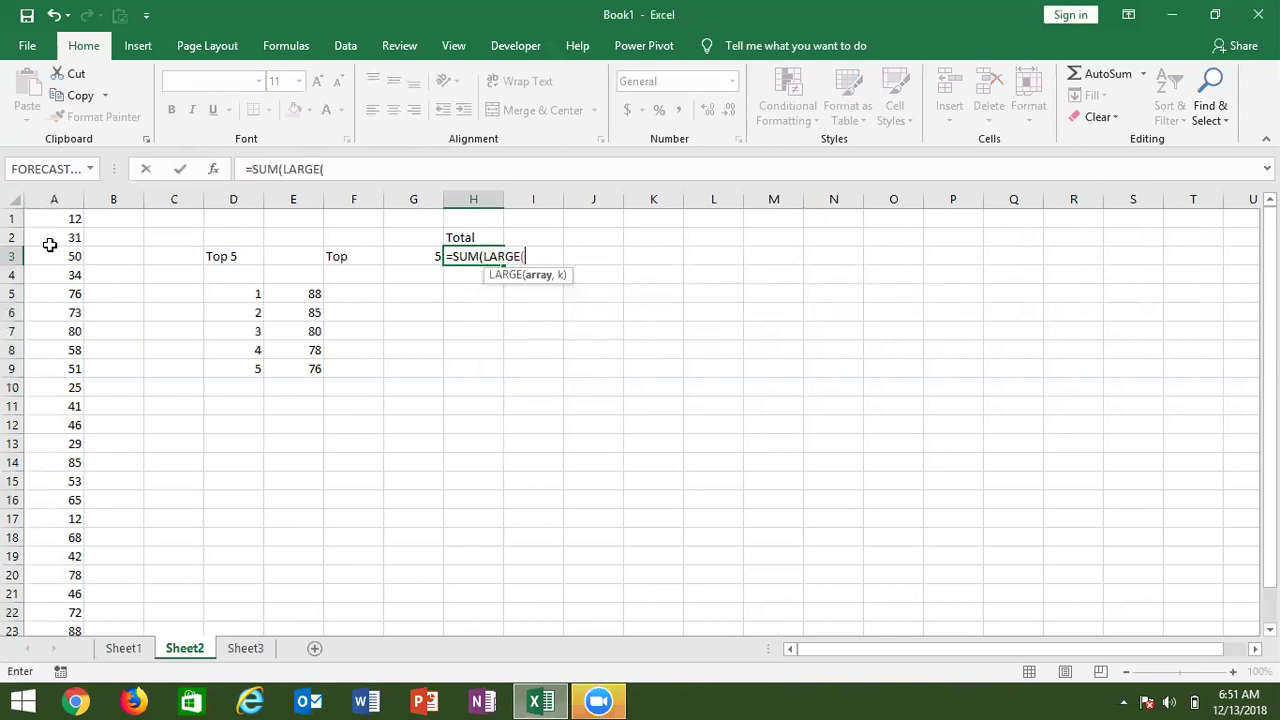
{"action": "left_click", "coordinate": [49, 243]}
{"action": "key", "text": "Up"}
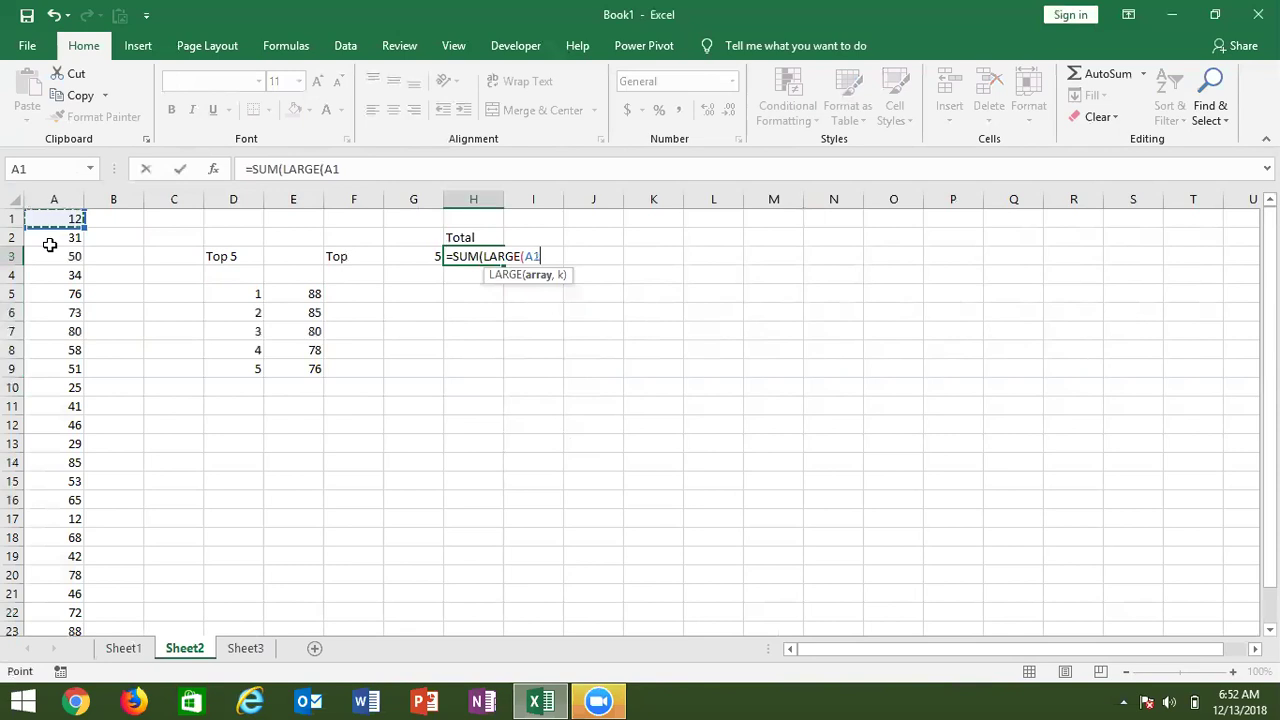
{"action": "key", "text": "ctrl+shift+Down"}
{"action": "type", "text": ",{"}
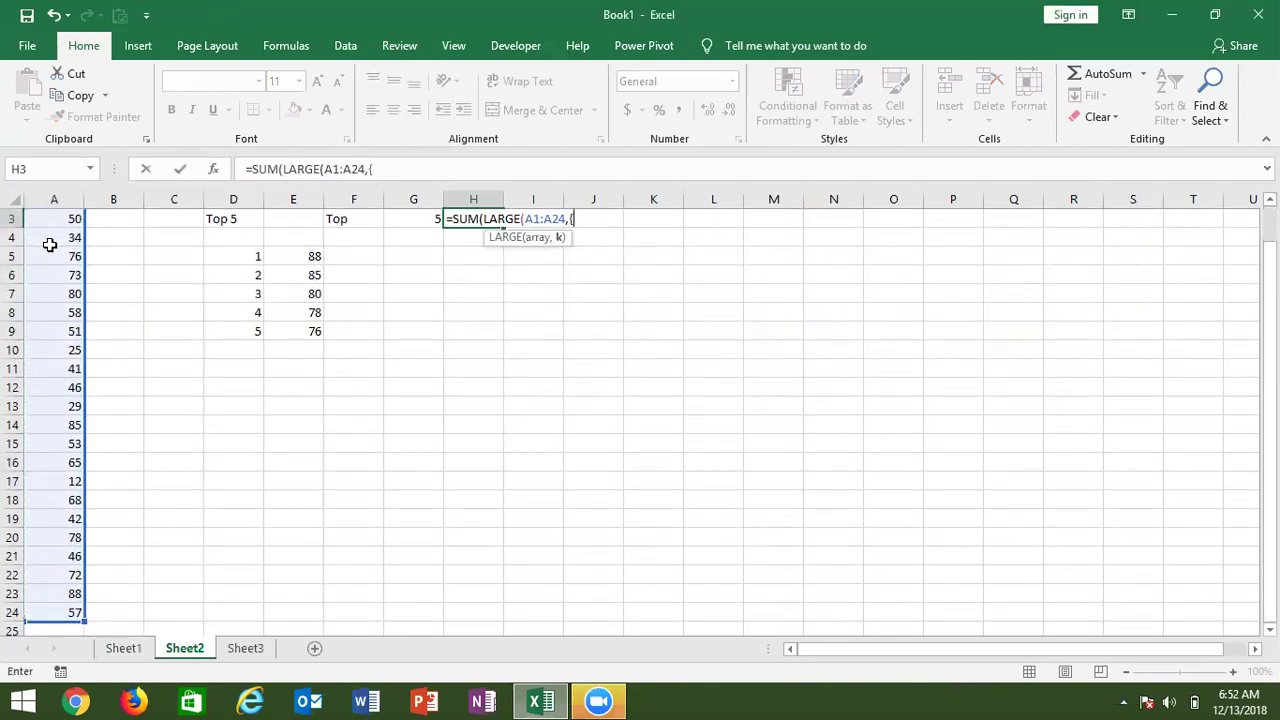
{"action": "type", "text": "1,2,3,4,5})"}
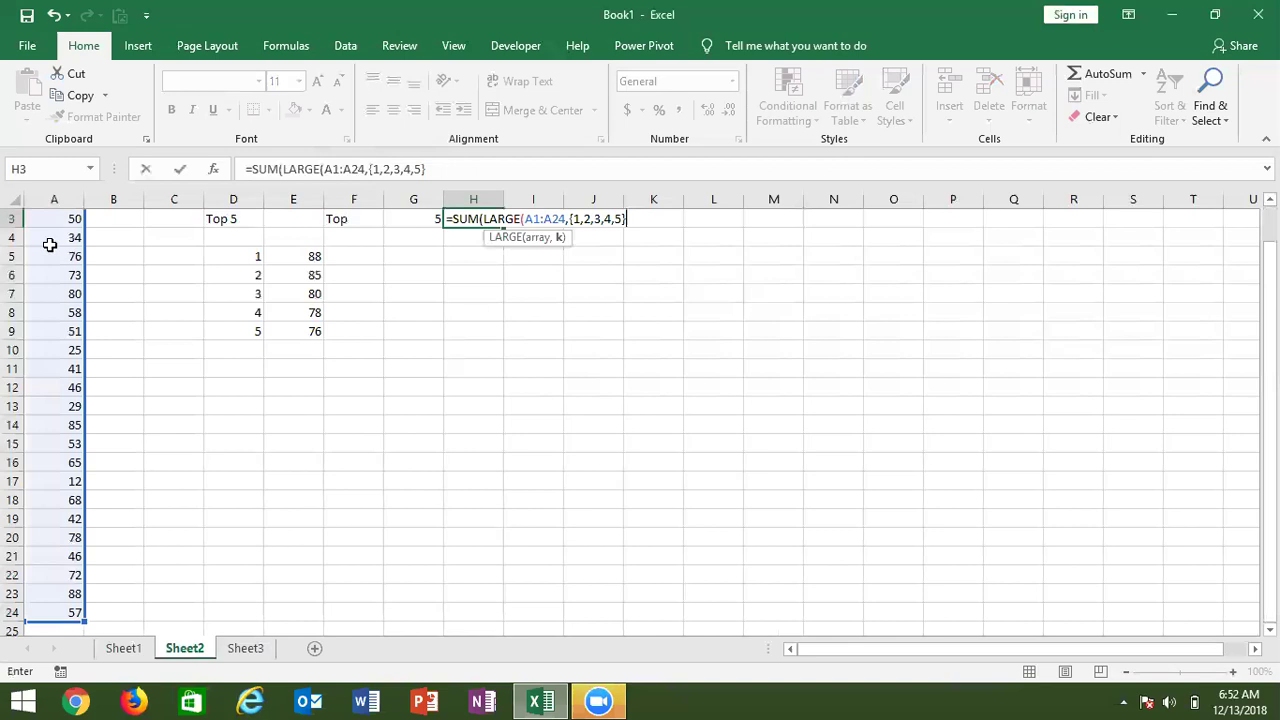
{"action": "key", "text": "Return"}
{"action": "key", "text": "Return"}
- Start editing the H3 formula, then cancel with Esc to keep the original
{"action": "scroll", "coordinate": [49, 245], "scroll_direction": "up", "scroll_amount": 2}
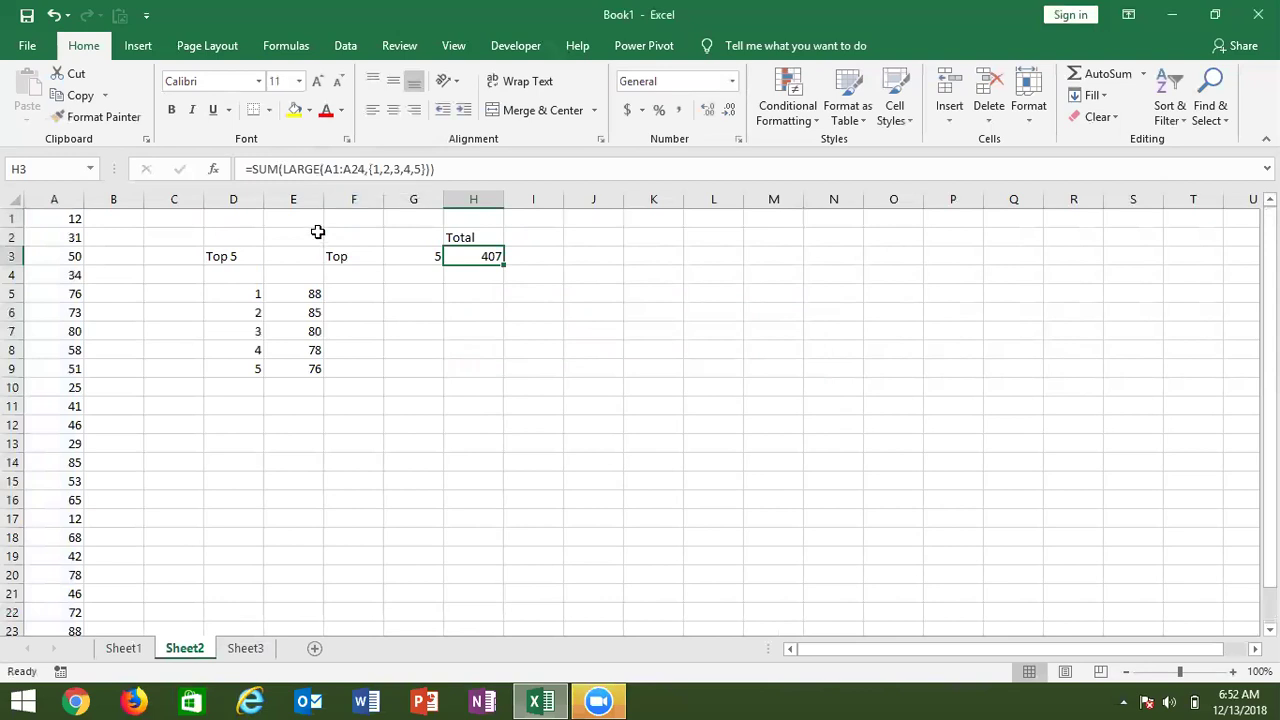
{"action": "left_click", "coordinate": [369, 169]}
{"action": "key", "text": "Delete"}
{"action": "key", "text": "Delete"}
{"action": "key", "text": "Delete"}
{"action": "key", "text": "Delete"}
{"action": "key", "text": "Delete"}
{"action": "key", "text": "Delete"}
{"action": "key", "text": "Delete"}
{"action": "key", "text": "Delete"}
{"action": "key", "text": "Delete"}
{"action": "key", "text": "Delete"}
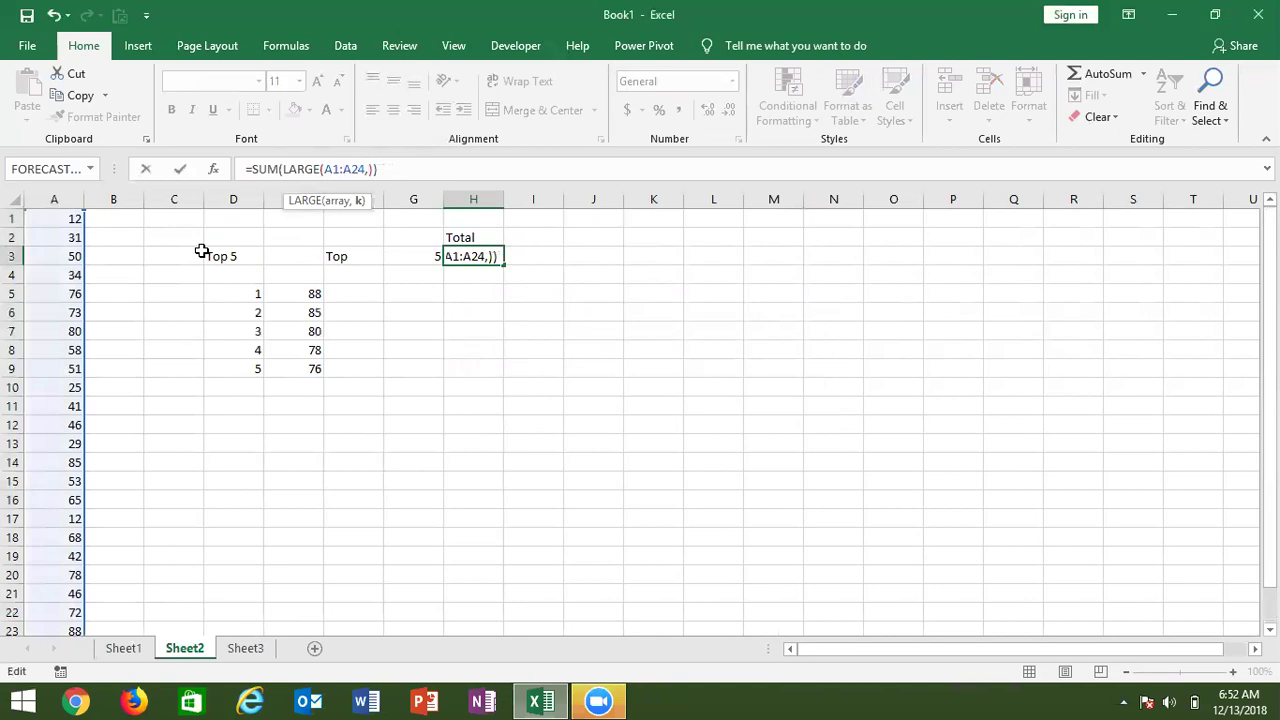
{"action": "key", "text": "Escape"}
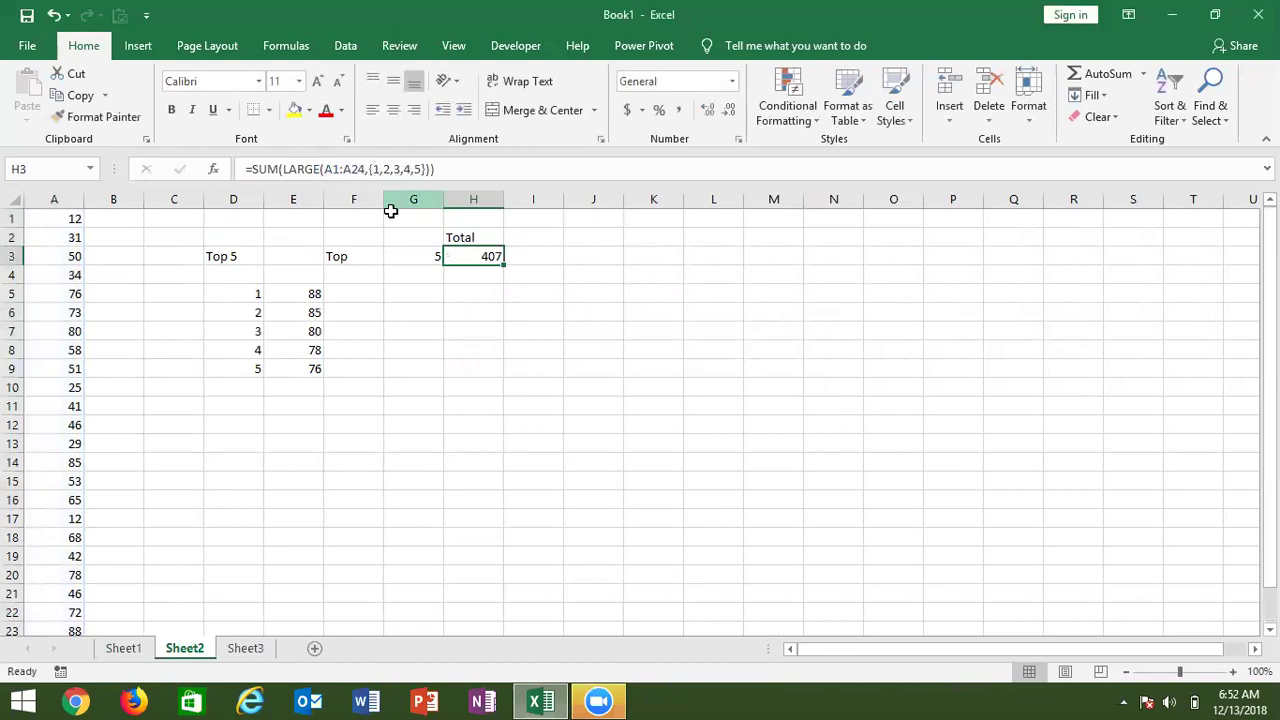
- Replace the rank list in H3 with ROW(INDIRECT("1:"&G3)) driven by the Top count
{"action": "left_click", "coordinate": [426, 169]}
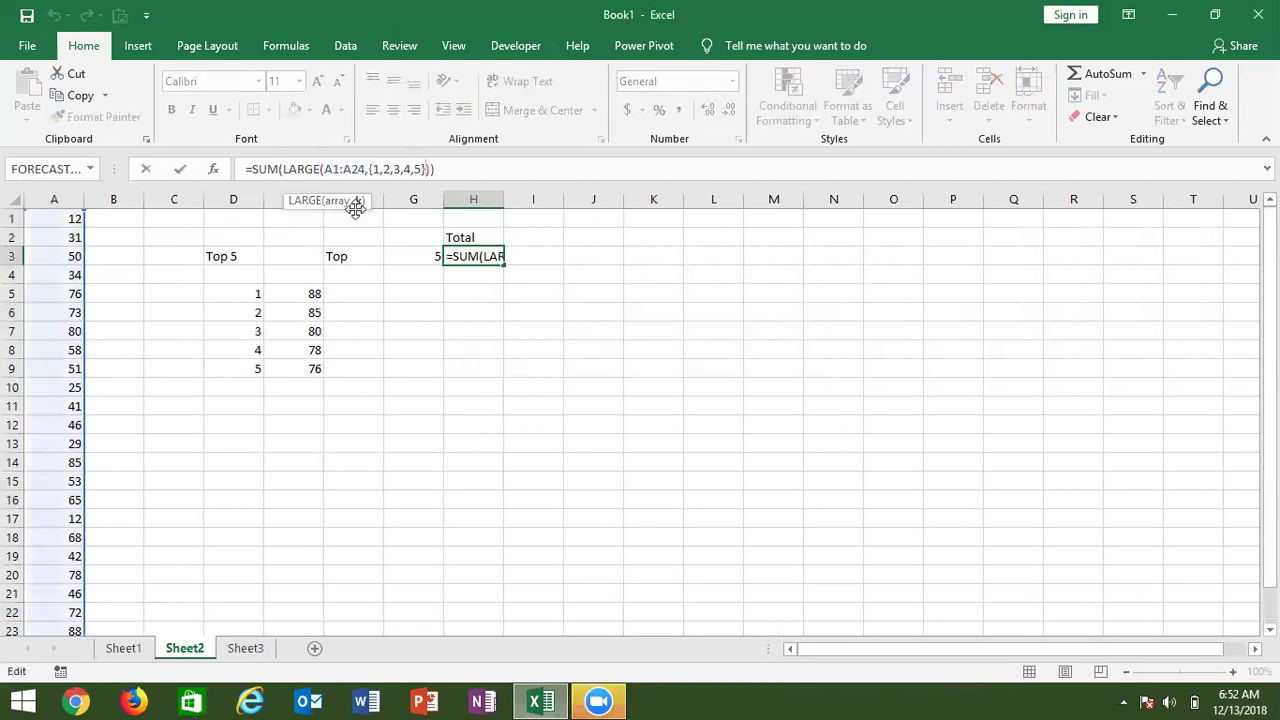
{"action": "key", "text": "BackSpace"}
{"action": "key", "text": "BackSpace"}
{"action": "key", "text": "BackSpace"}
{"action": "key", "text": "BackSpace"}
{"action": "key", "text": "BackSpace"}
{"action": "key", "text": "BackSpace"}
{"action": "key", "text": "BackSpace"}
{"action": "key", "text": "BackSpace"}
{"action": "key", "text": "BackSpace"}
{"action": "key", "text": "BackSpace"}
{"action": "key", "text": "BackSpace"}
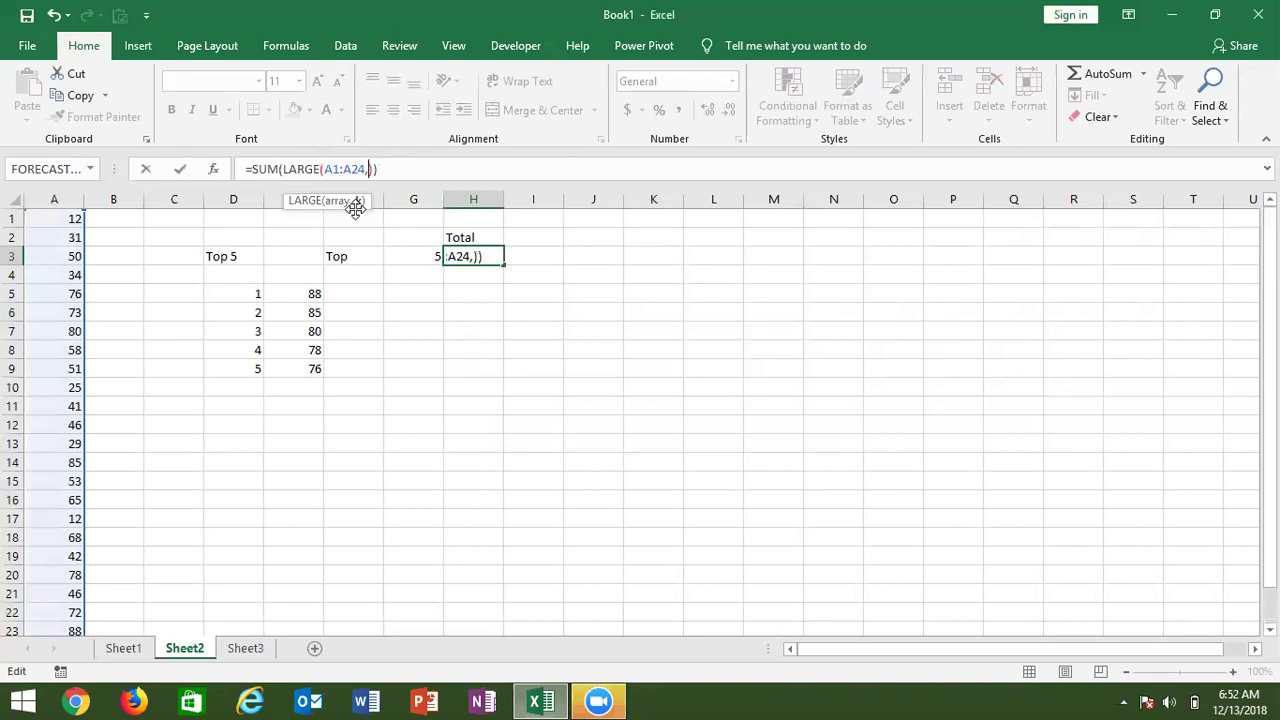
{"action": "type", "text": "ro"}
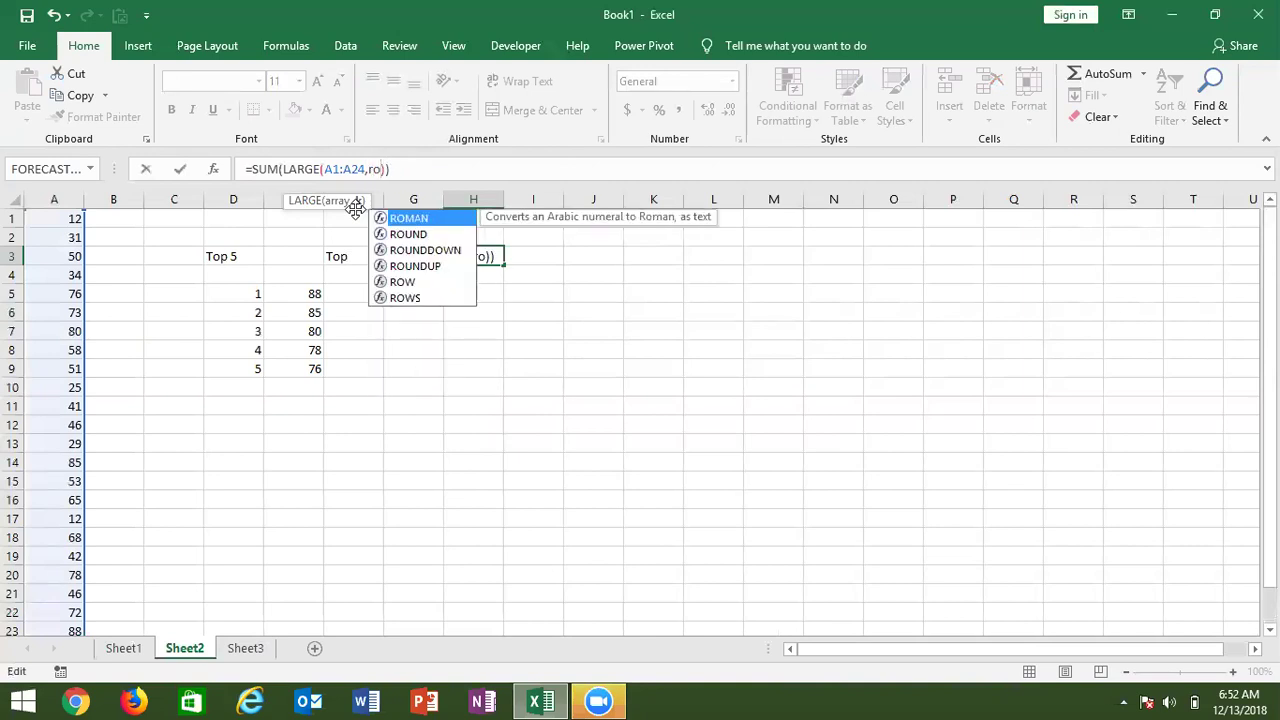
{"action": "type", "text": "w"}
{"action": "key", "text": "Tab"}
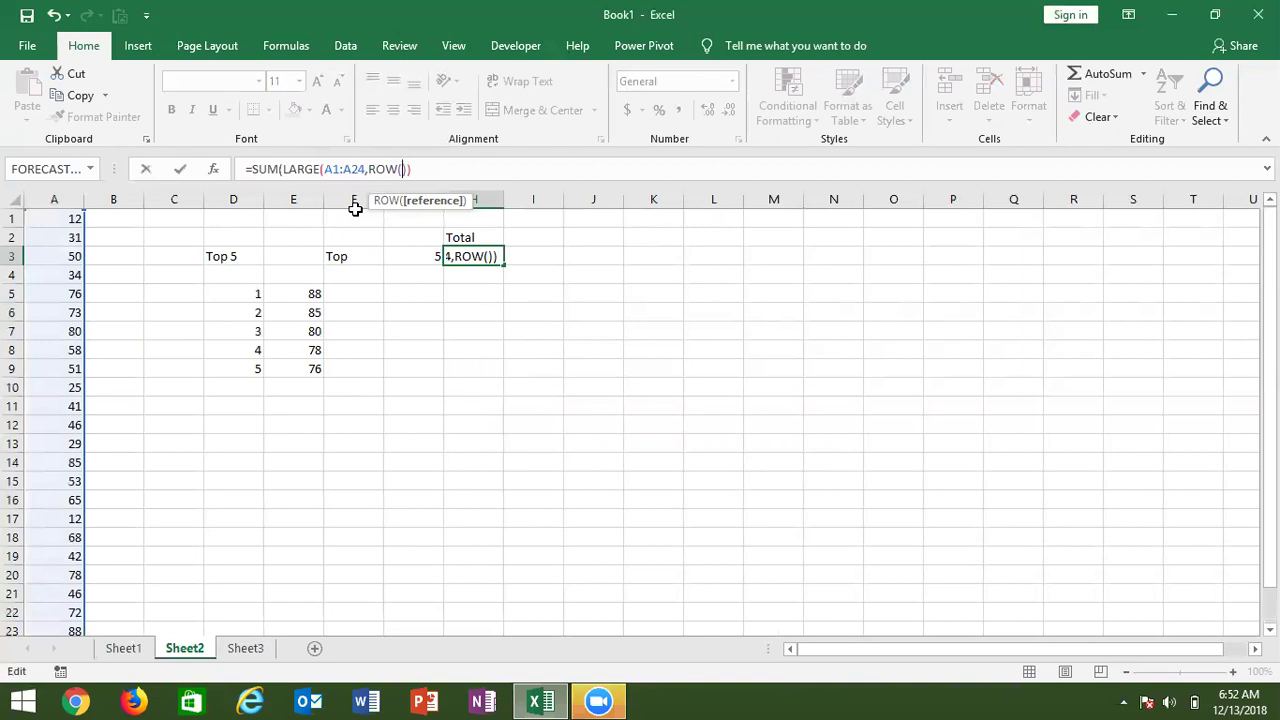
{"action": "type", "text": "ind"}
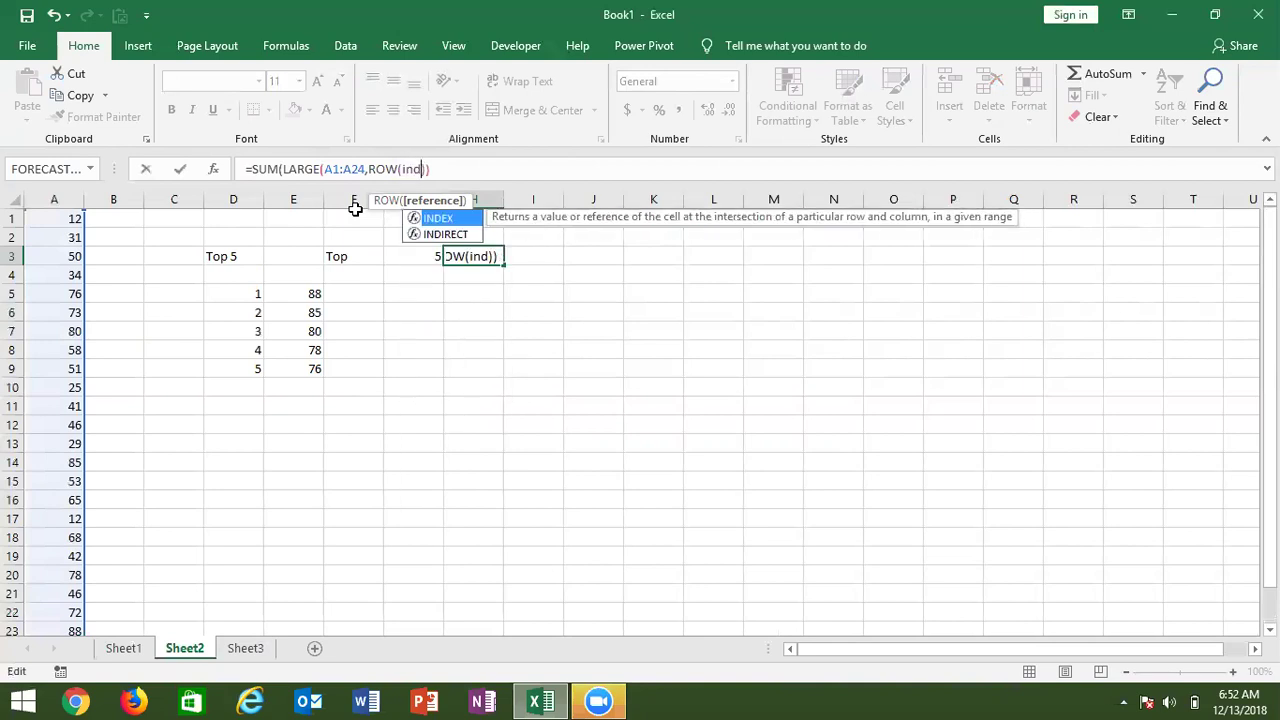
{"action": "key", "text": "Tab"}
{"action": "key", "text": "BackSpace"}
{"action": "key", "text": "BackSpace"}
{"action": "key", "text": "BackSpace"}
{"action": "key", "text": "BackSpace"}
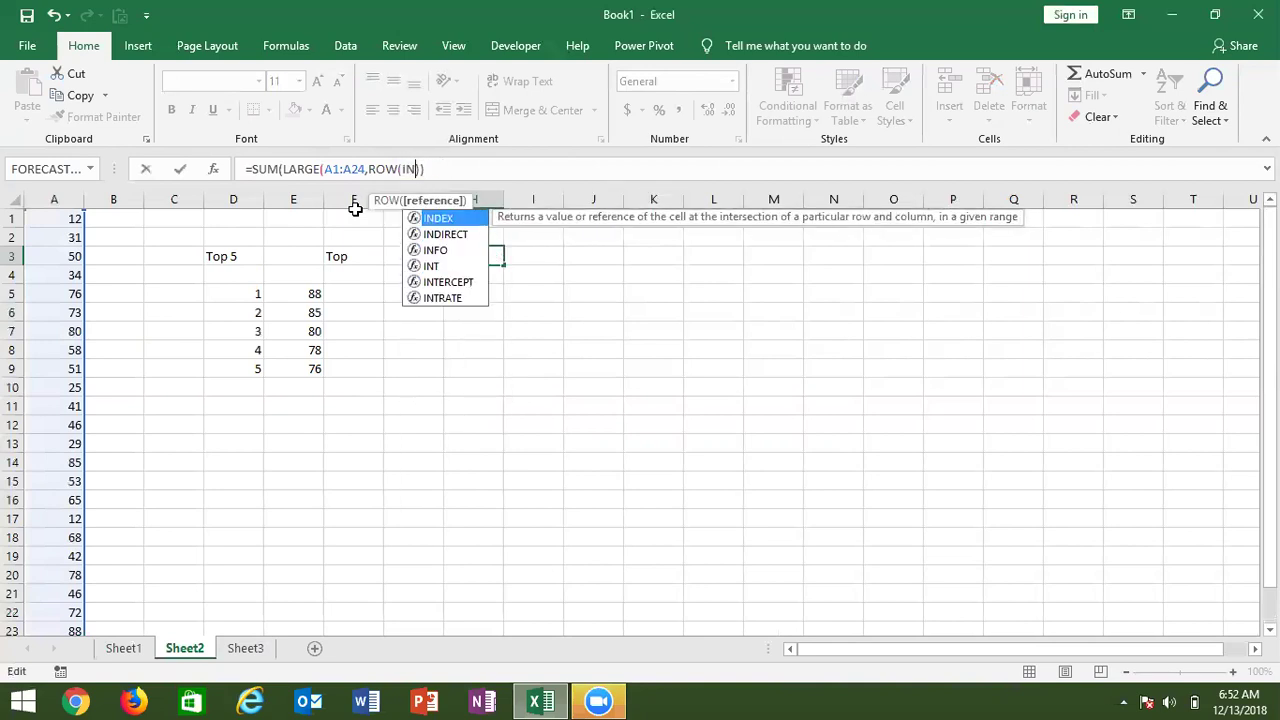
{"action": "key", "text": "Down"}
{"action": "key", "text": "Tab"}
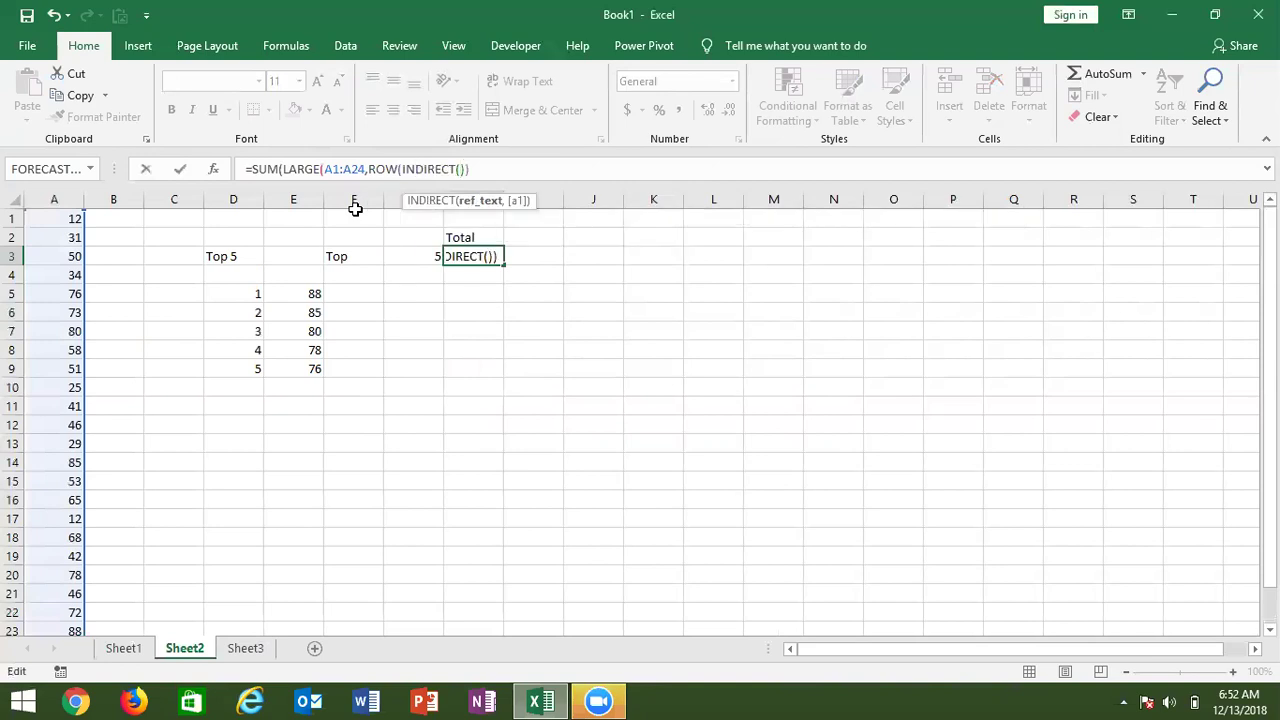
{"action": "type", "text": "1:"}
{"action": "type", "text": "5"}
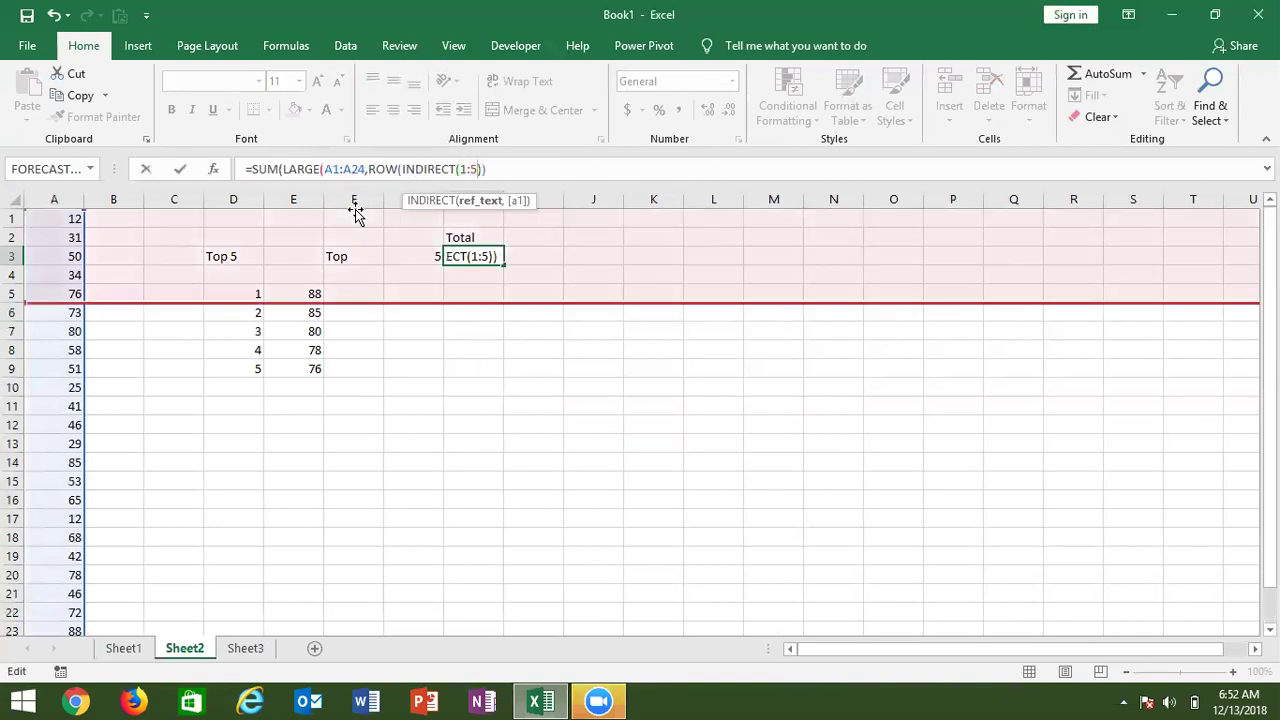
{"action": "key", "text": "BackSpace"}
{"action": "key", "text": "BackSpace"}
{"action": "key", "text": "BackSpace"}
{"action": "type", "text": "\"1:\"&"}
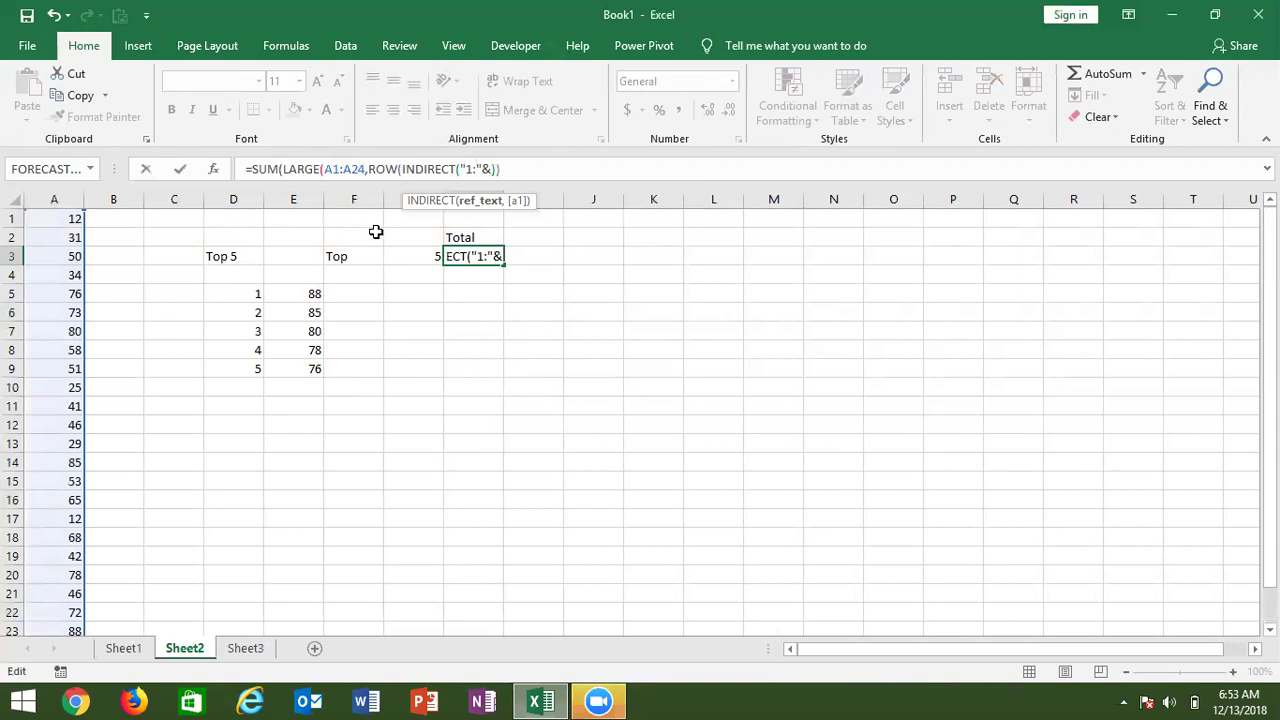
{"action": "left_click", "coordinate": [405, 256]}
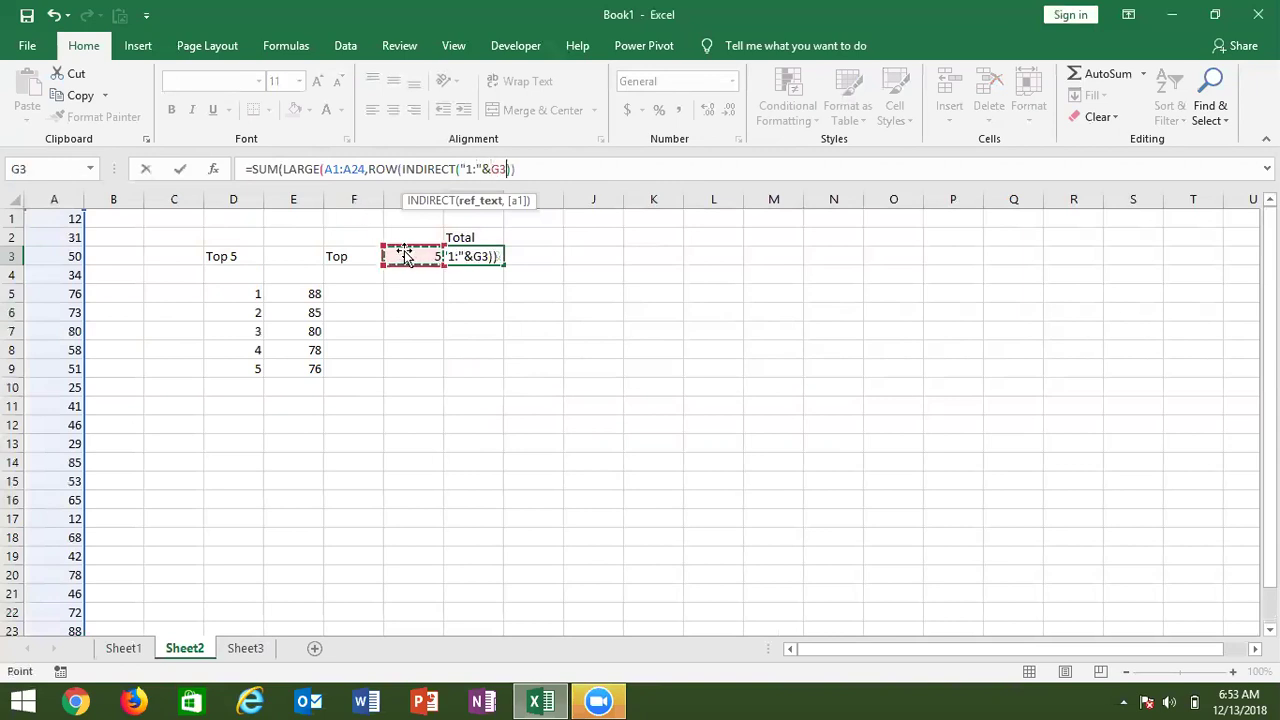
{"action": "type", "text": ")"}
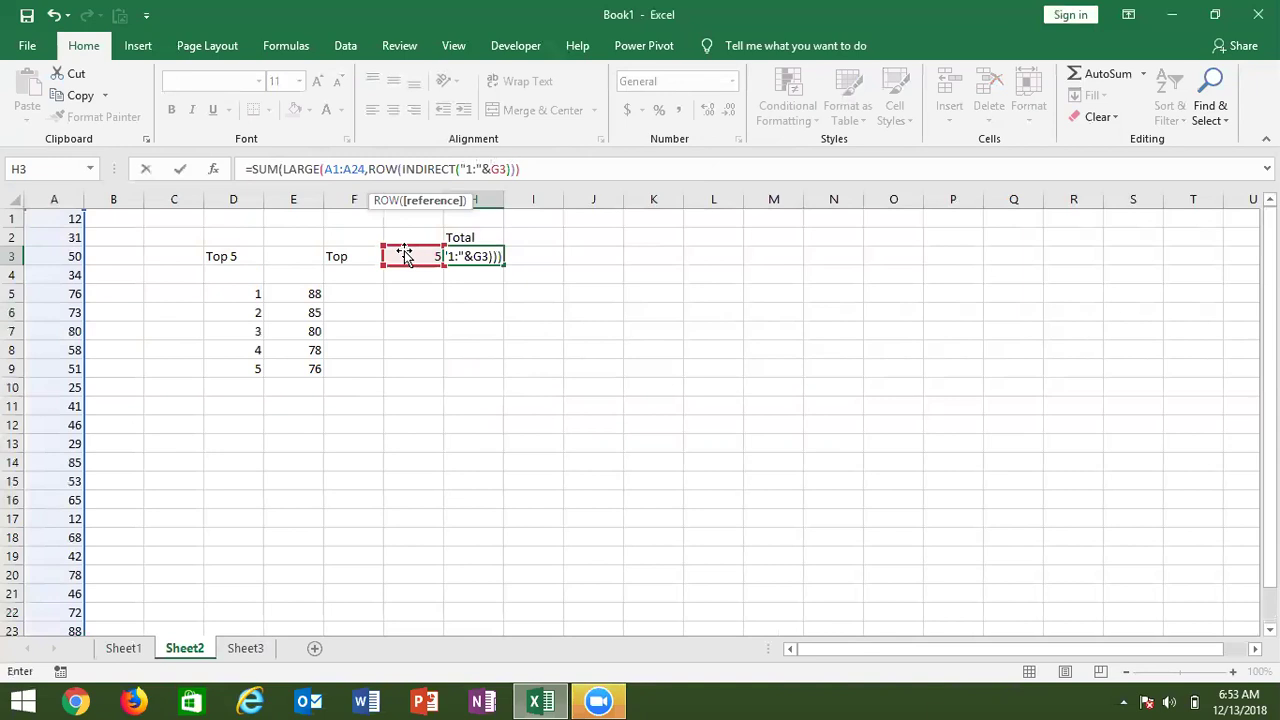
- Confirm the edited H3 formula as an array formula with Ctrl+Shift+Enter
{"action": "left_click", "coordinate": [517, 169]}
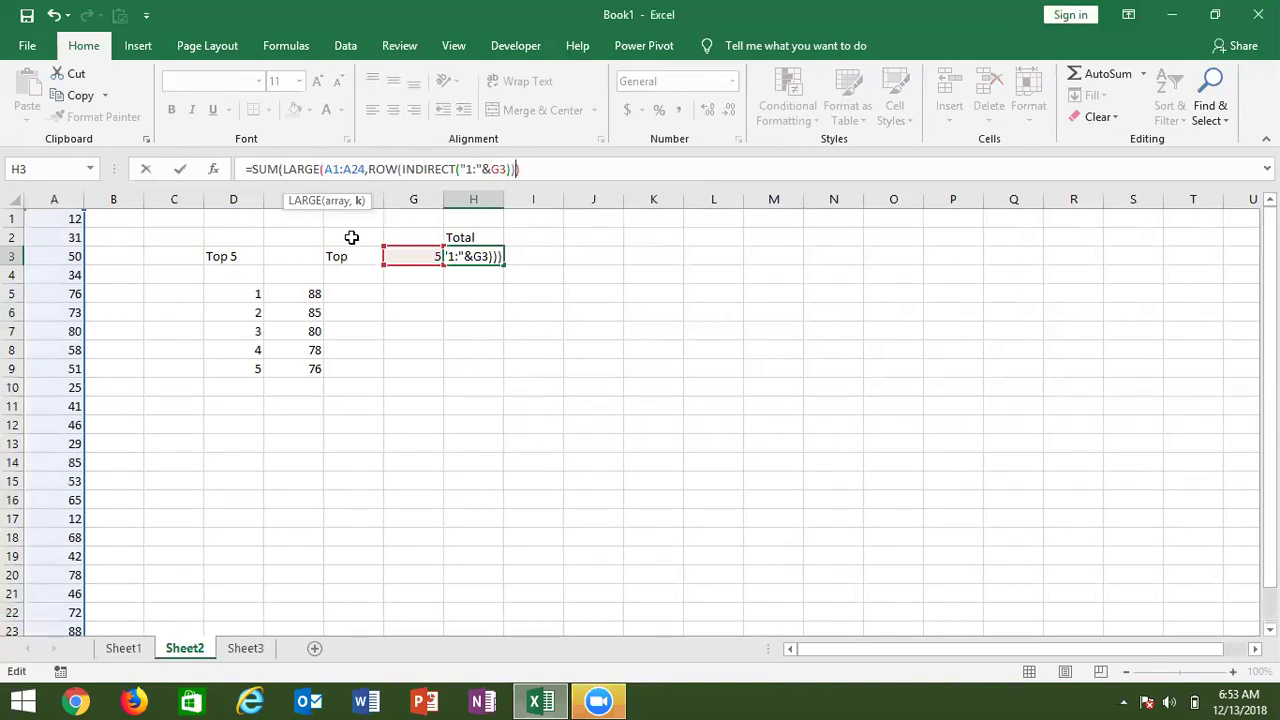
{"action": "type", "text": ","}
{"action": "key", "text": "BackSpace"}
{"action": "left_click", "coordinate": [499, 185]}
{"action": "key", "text": "ctrl+shift+Return"}
{"action": "key", "text": "Return"}
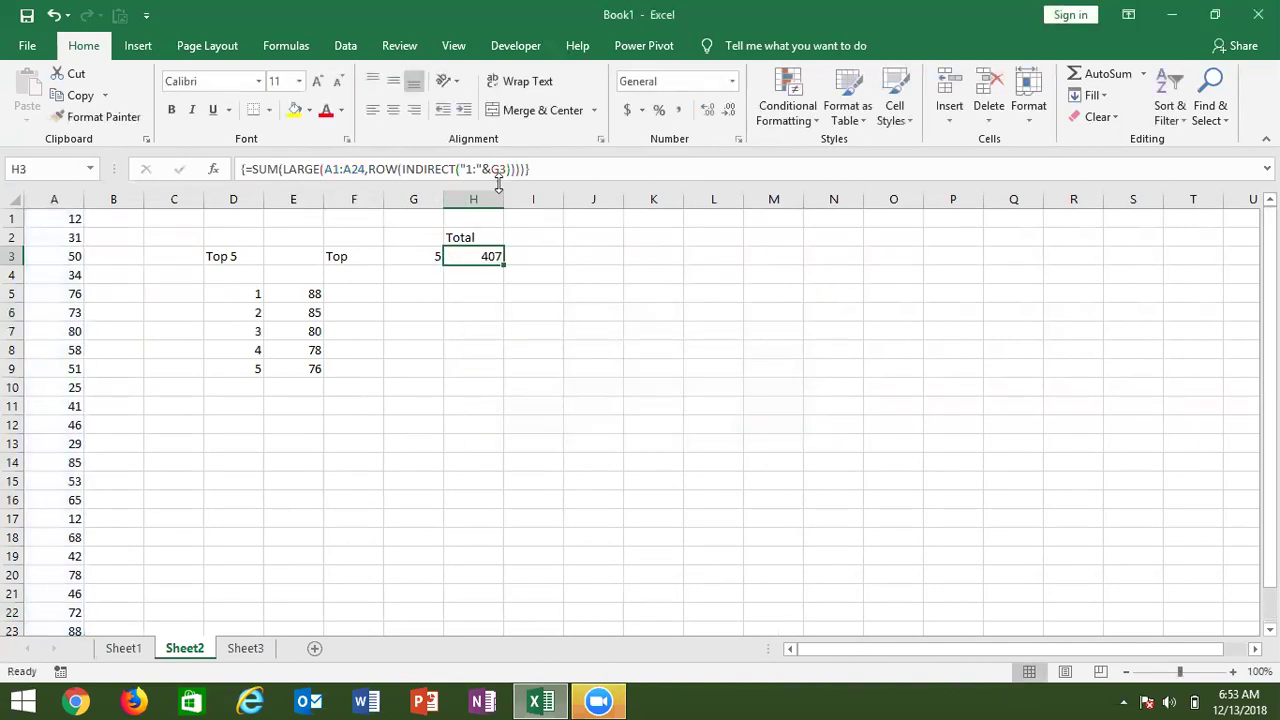
- Try Top counts of 6, 7 and 10 in G3, leaving H3 at 743
{"action": "key", "text": "Left"}
{"action": "type", "text": "6"}
{"action": "key", "text": "Return"}
{"action": "key", "text": "Up"}
{"action": "type", "text": "7"}
{"action": "key", "text": "Return"}
{"action": "key", "text": "Up"}
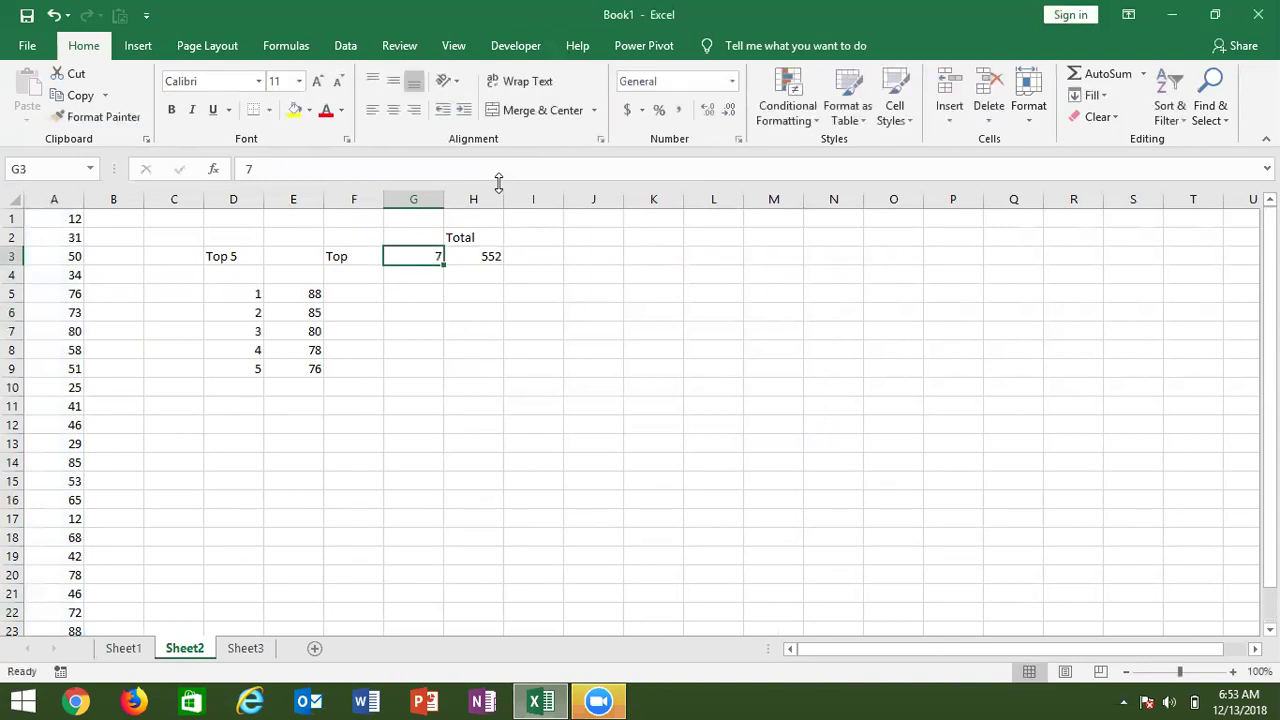
{"action": "type", "text": "10"}
{"action": "key", "text": "Return"}
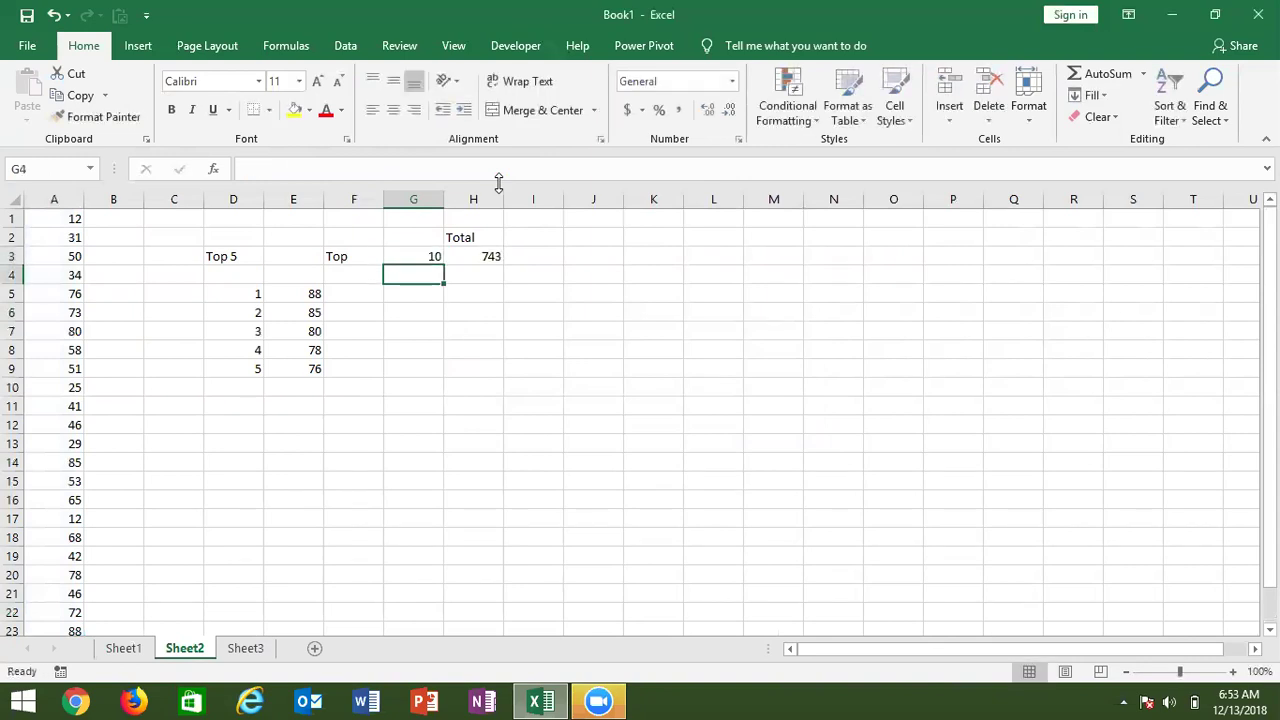
{"action": "key", "text": "Up"}
{"action": "key", "text": "Right"}
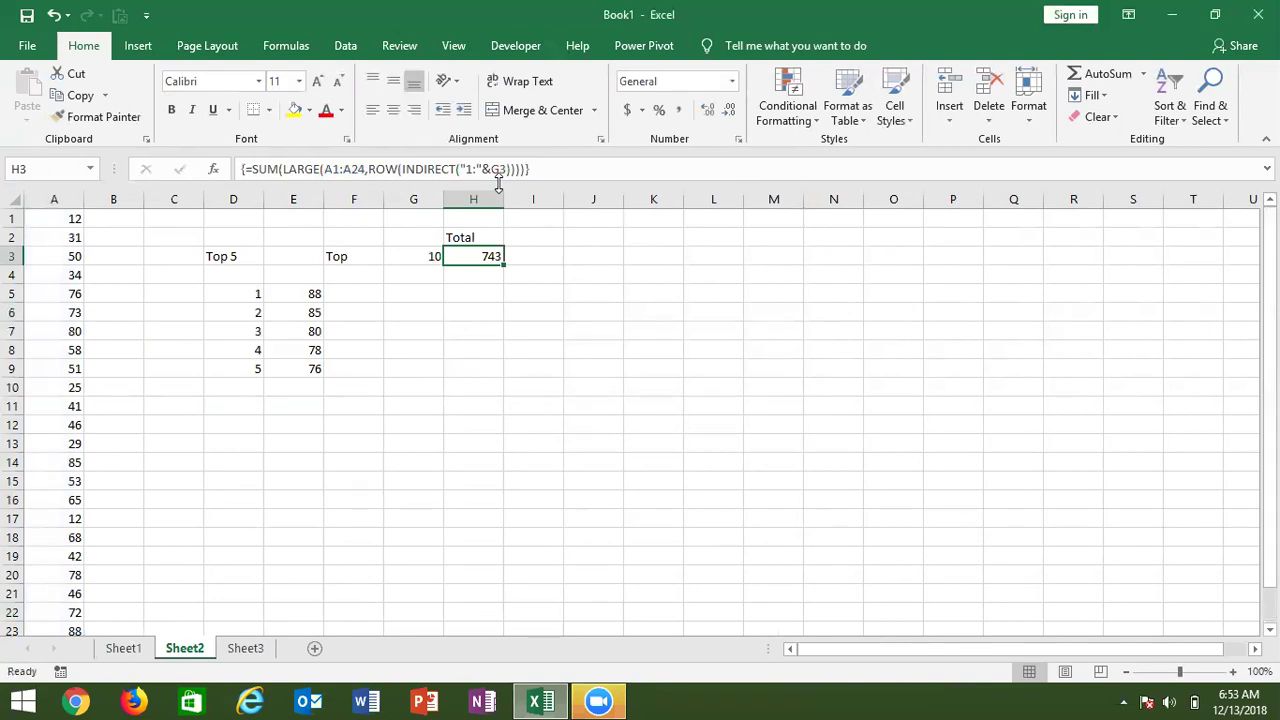
- On Sheet3, add Name and Sales headers and fill a name down column A to row 29
{"action": "left_click", "coordinate": [250, 649]}
{"action": "type", "text": "Name"}
{"action": "key", "text": "Tab"}
{"action": "type", "text": "Sales"}
{"action": "key", "text": "Return"}
{"action": "type", "text": "Puja"}
{"action": "left_click", "coordinate": [250, 656]}
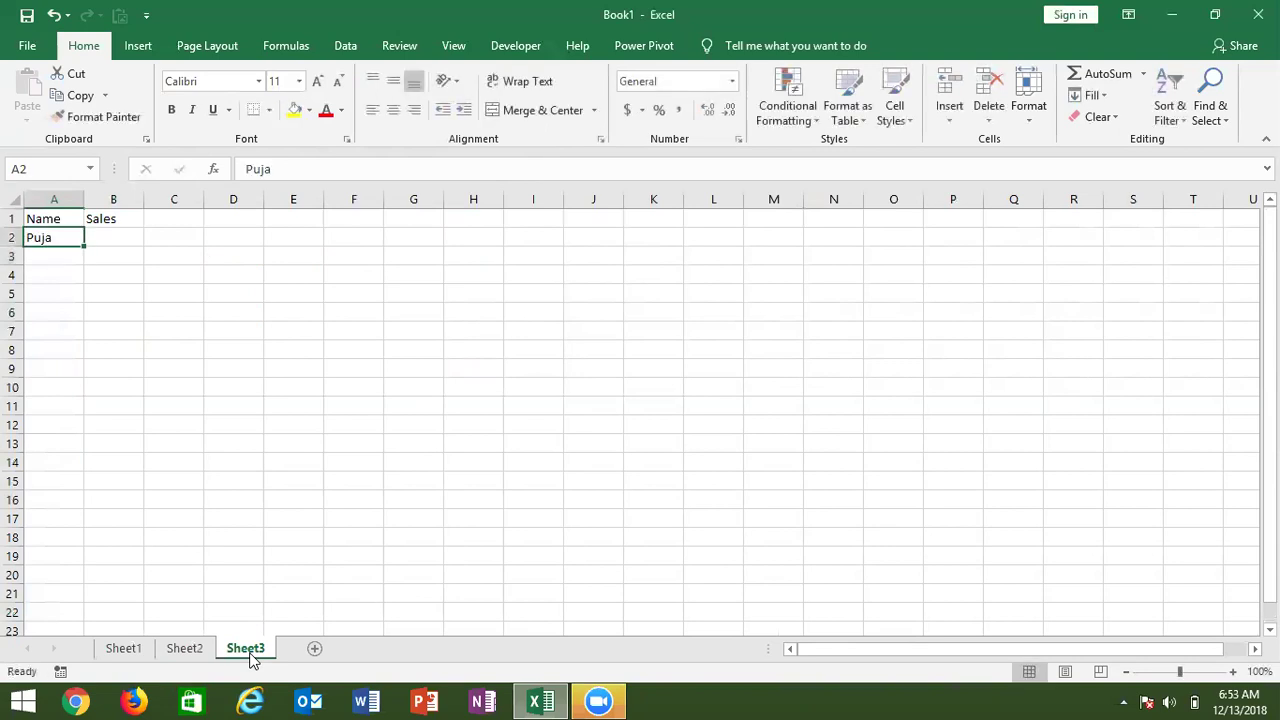
{"action": "left_click_drag", "start_coordinate": [85, 250], "coordinate": [75, 686]}
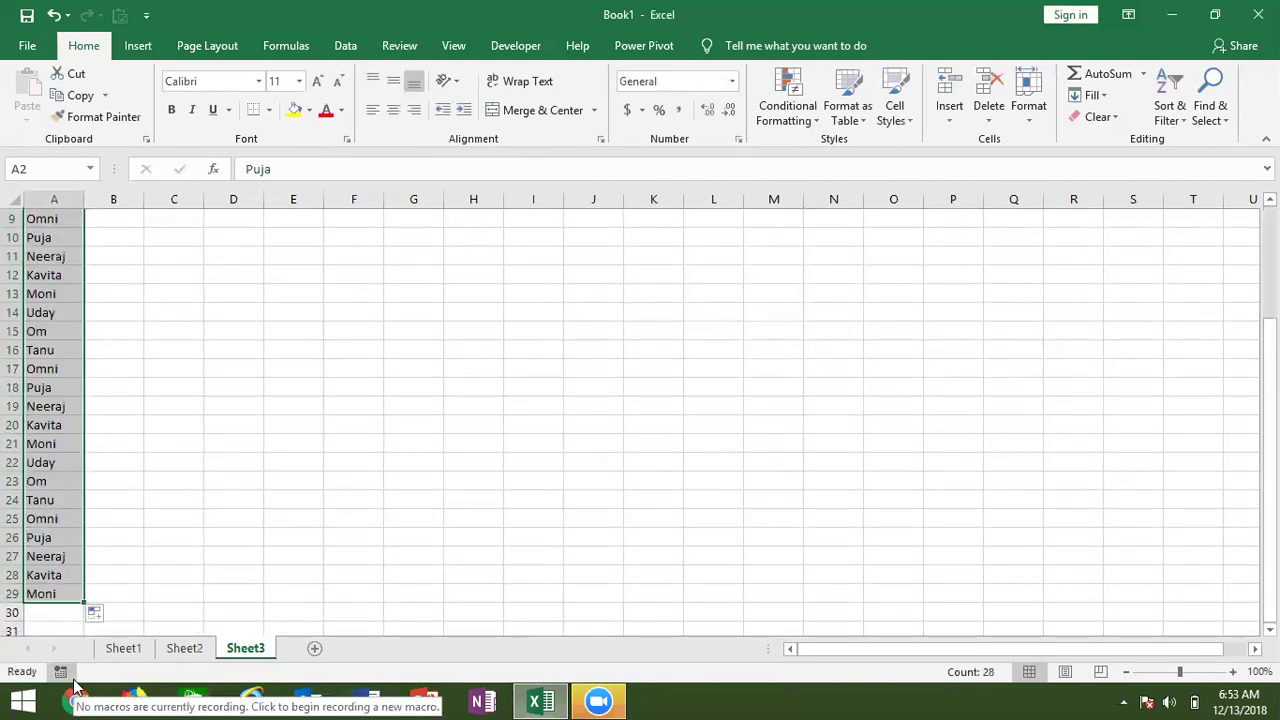
- Enter =RANDBETWEEN(10,90) in B2 as the first sales figure
{"action": "key", "text": "ctrl+Home"}
{"action": "key", "text": "Right"}
{"action": "key", "text": "Down"}
{"action": "type", "text": "="}
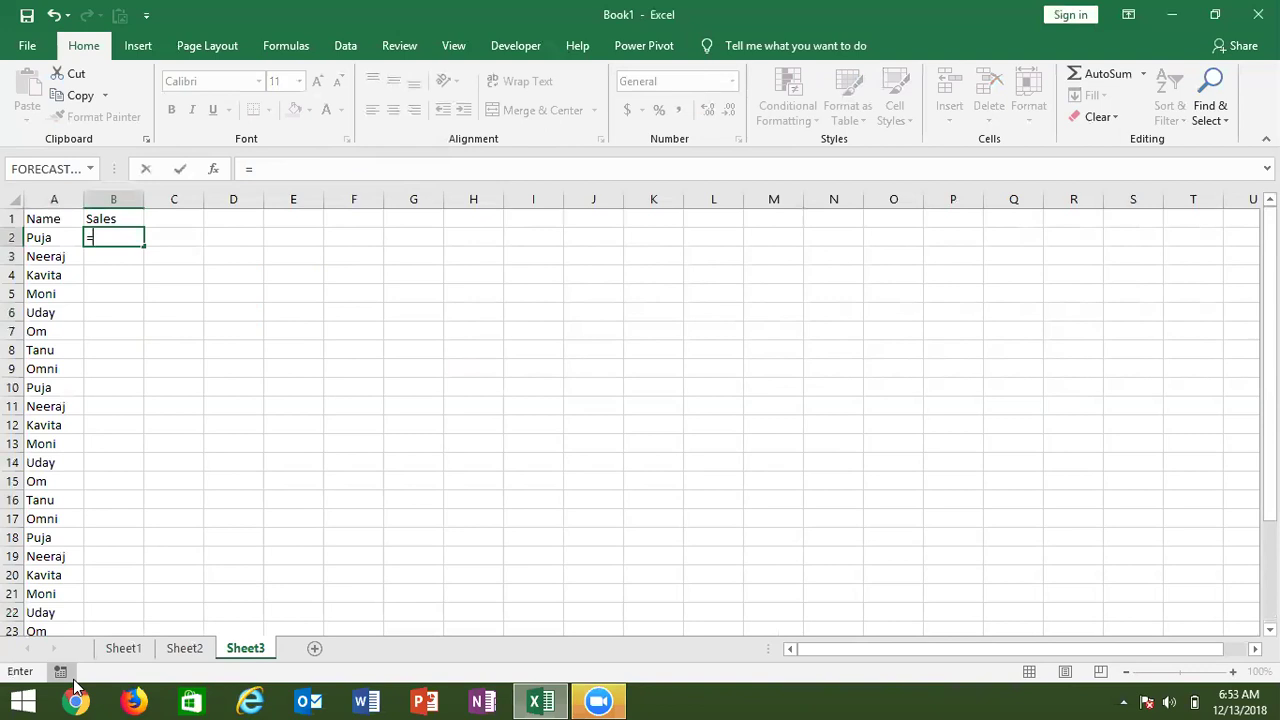
{"action": "type", "text": "ra"}
{"action": "key", "text": "Down"}
{"action": "key", "text": "Down"}
{"action": "key", "text": "Tab"}
{"action": "type", "text": "10,90"}
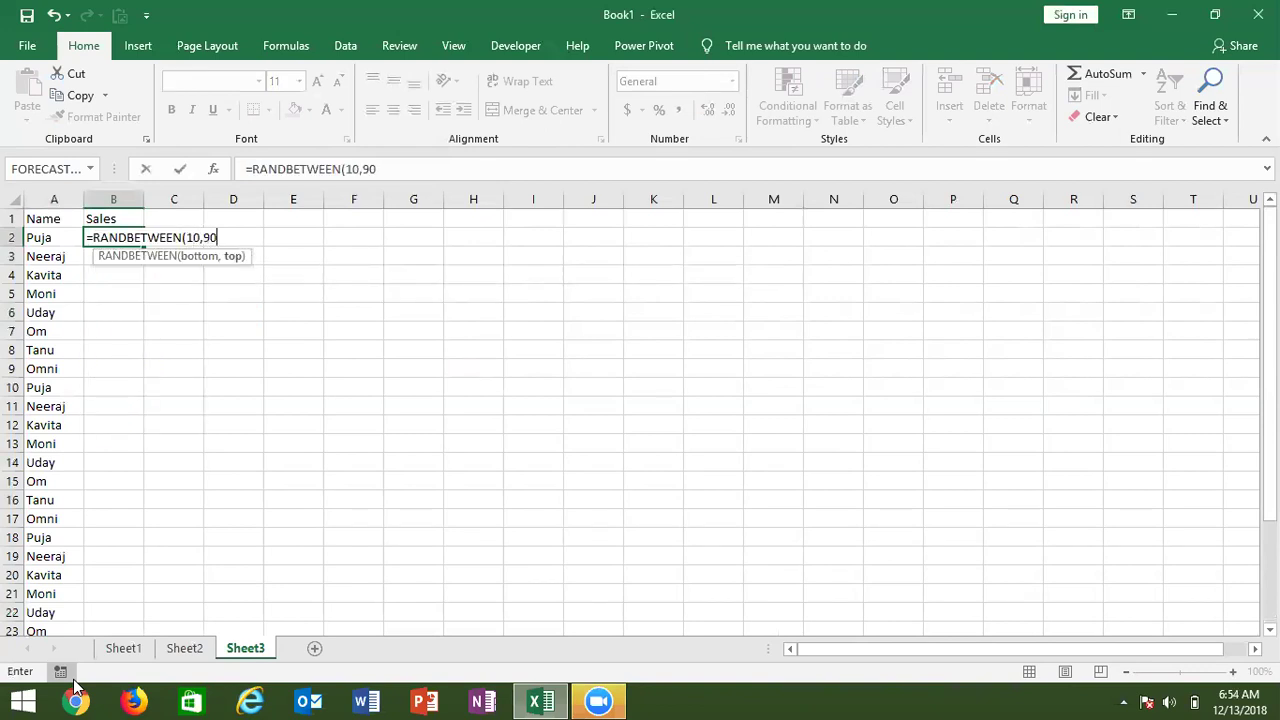
{"action": "key", "text": "Return"}
- Fill the RANDBETWEEN formula down B2:B29
{"action": "key", "text": "Up"}
{"action": "key", "text": "Left"}
{"action": "key", "text": "ctrl+Down"}
{"action": "key", "text": "Right"}
{"action": "key", "text": "ctrl+shift+Up"}
{"action": "key", "text": "ctrl+d"}
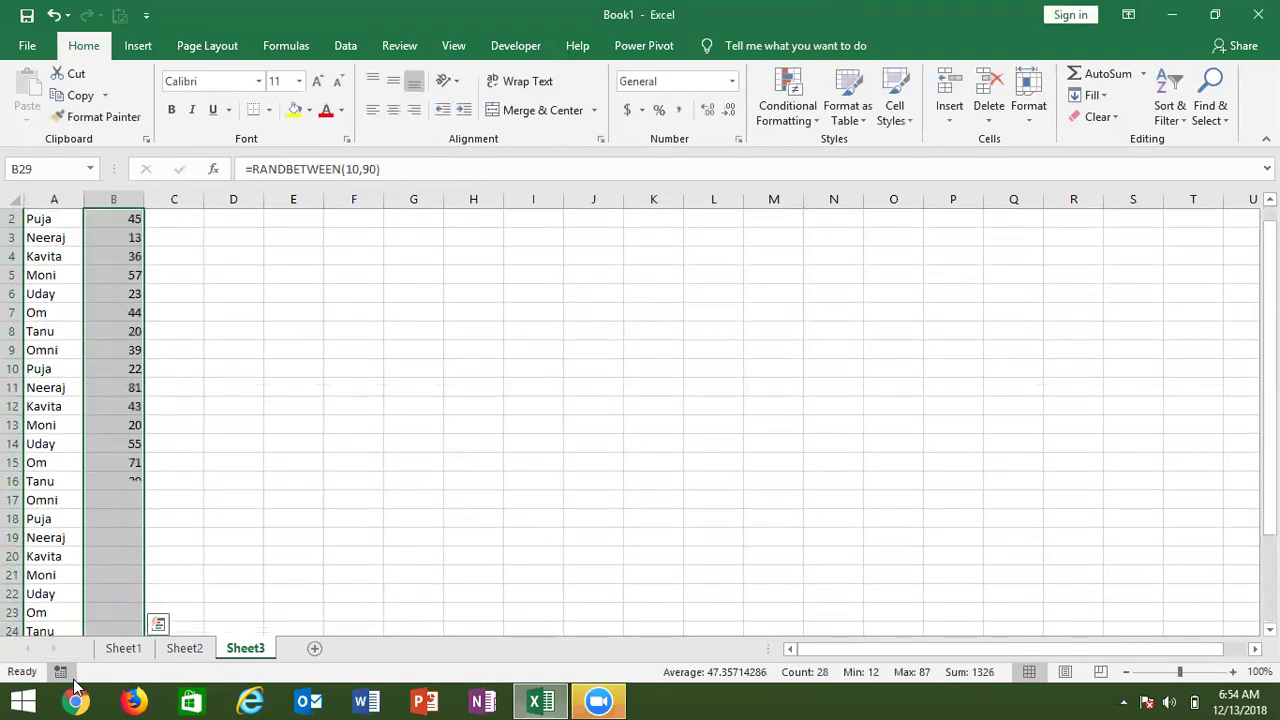
{"action": "key", "text": "ctrl+Up"}
{"action": "key", "text": "Down"}
{"action": "key", "text": "ctrl+shift+Down"}
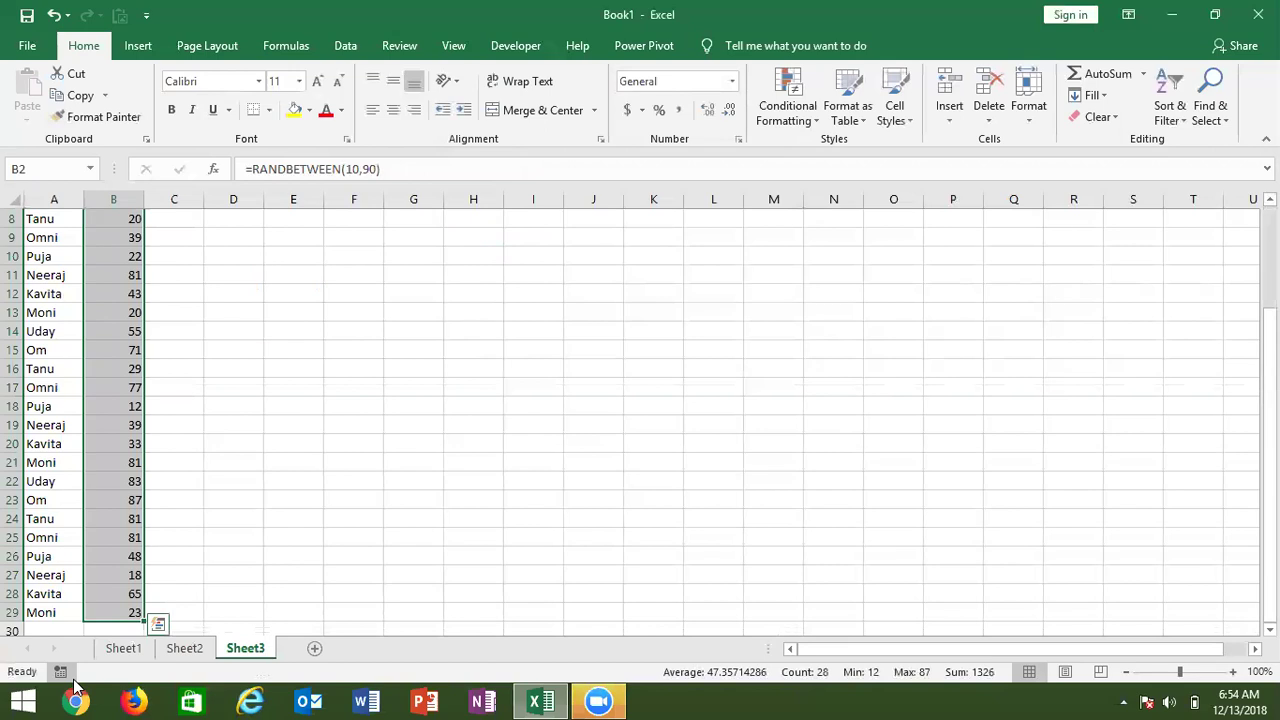
- Copy B2:B29 and paste it back as values to fix the random figures
{"action": "key", "text": "ctrl+c"}
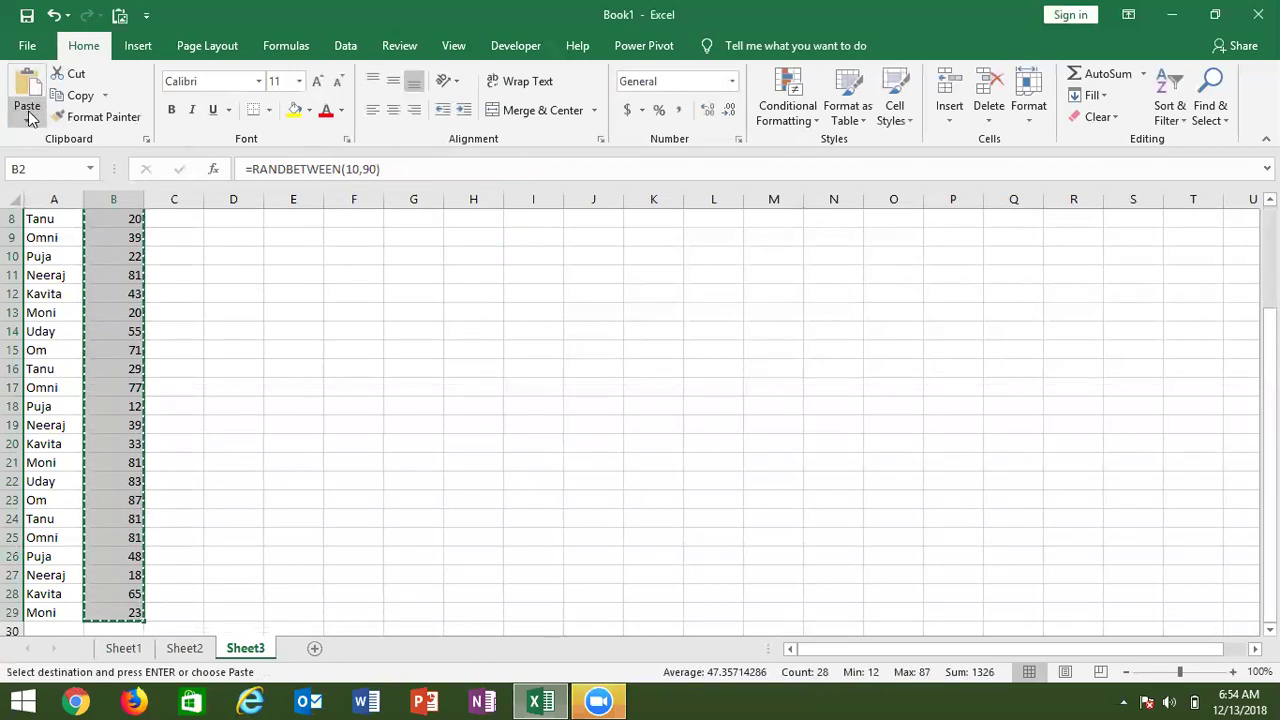
{"action": "left_click", "coordinate": [27, 115]}
{"action": "left_click", "coordinate": [24, 244]}
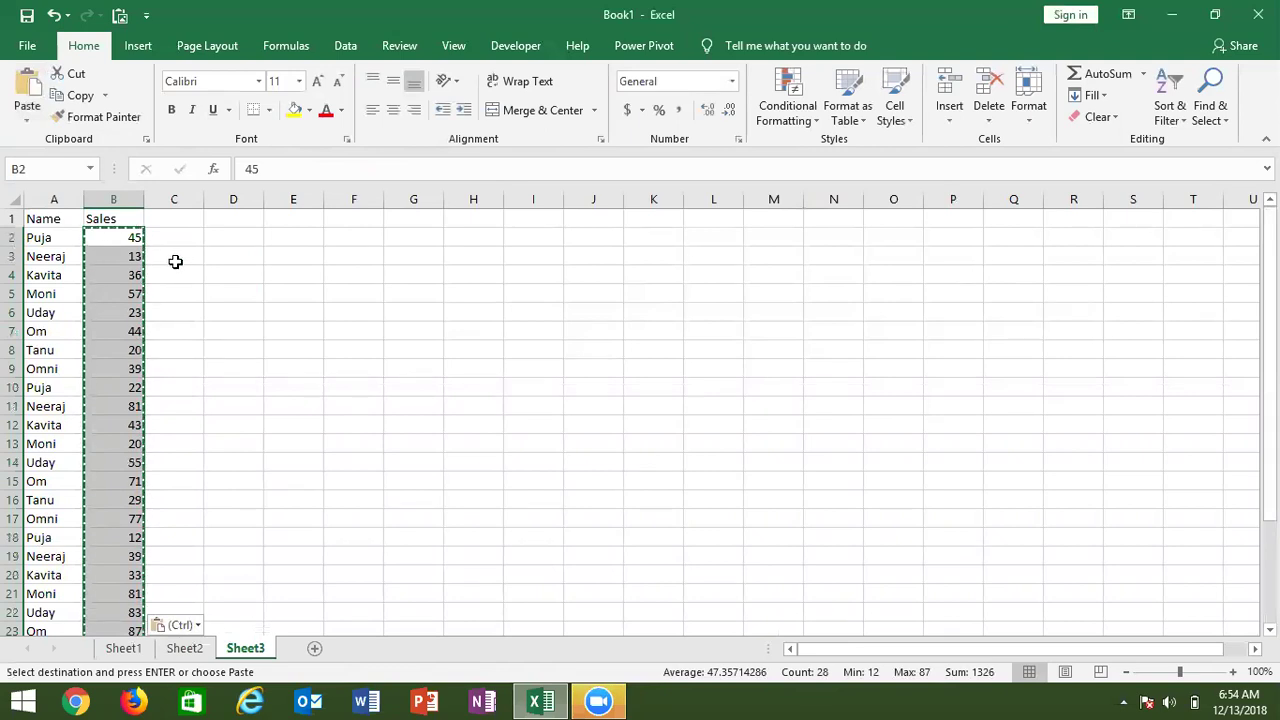
{"action": "key", "text": "Escape"}
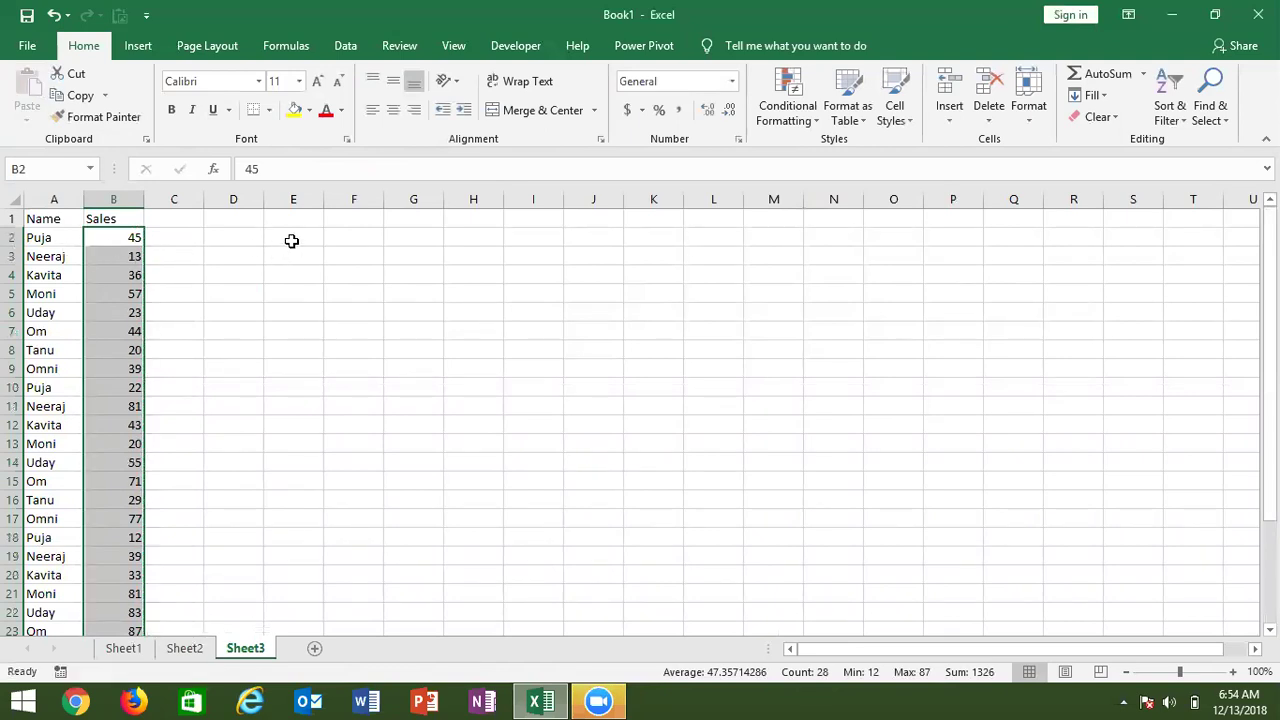
- Type the first listed name in E2 and enter =VLOOKUP(E2,A:B,2,0) in F2, returning 45
{"action": "left_click", "coordinate": [292, 240]}
{"action": "type", "text": "Puja"}
{"action": "key", "text": "Tab"}
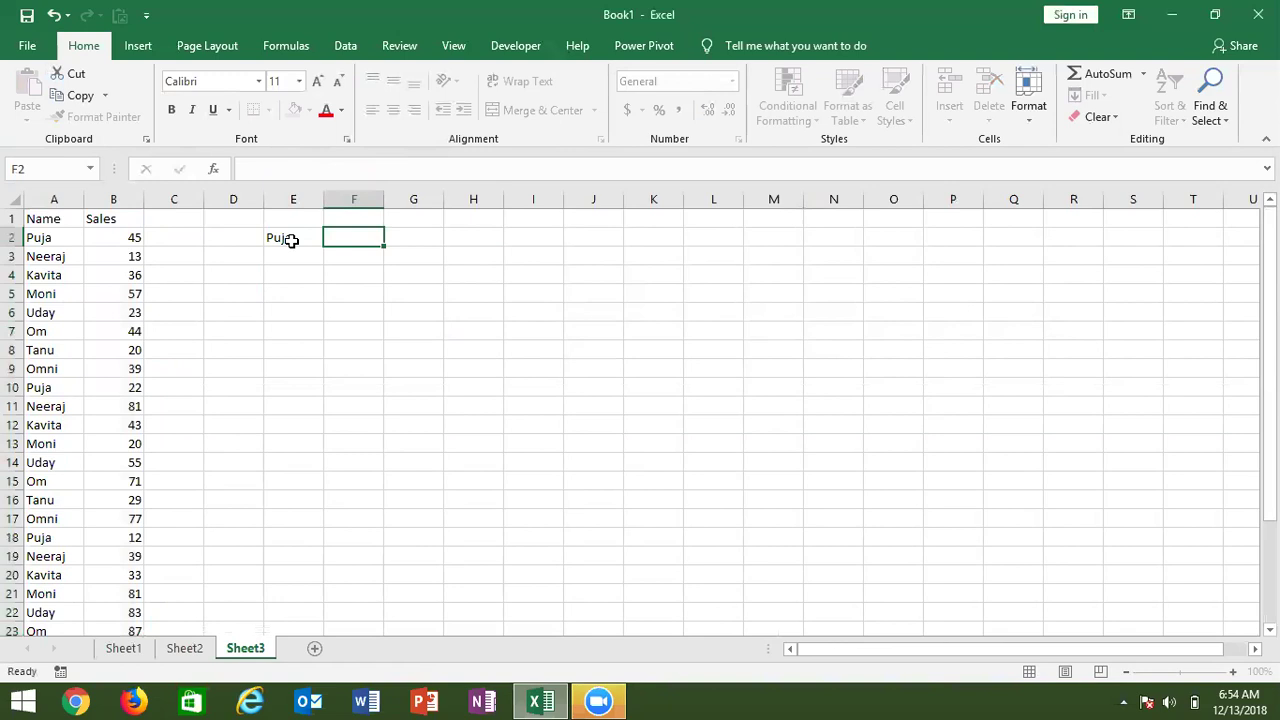
{"action": "type", "text": "=vl"}
{"action": "key", "text": "Tab"}
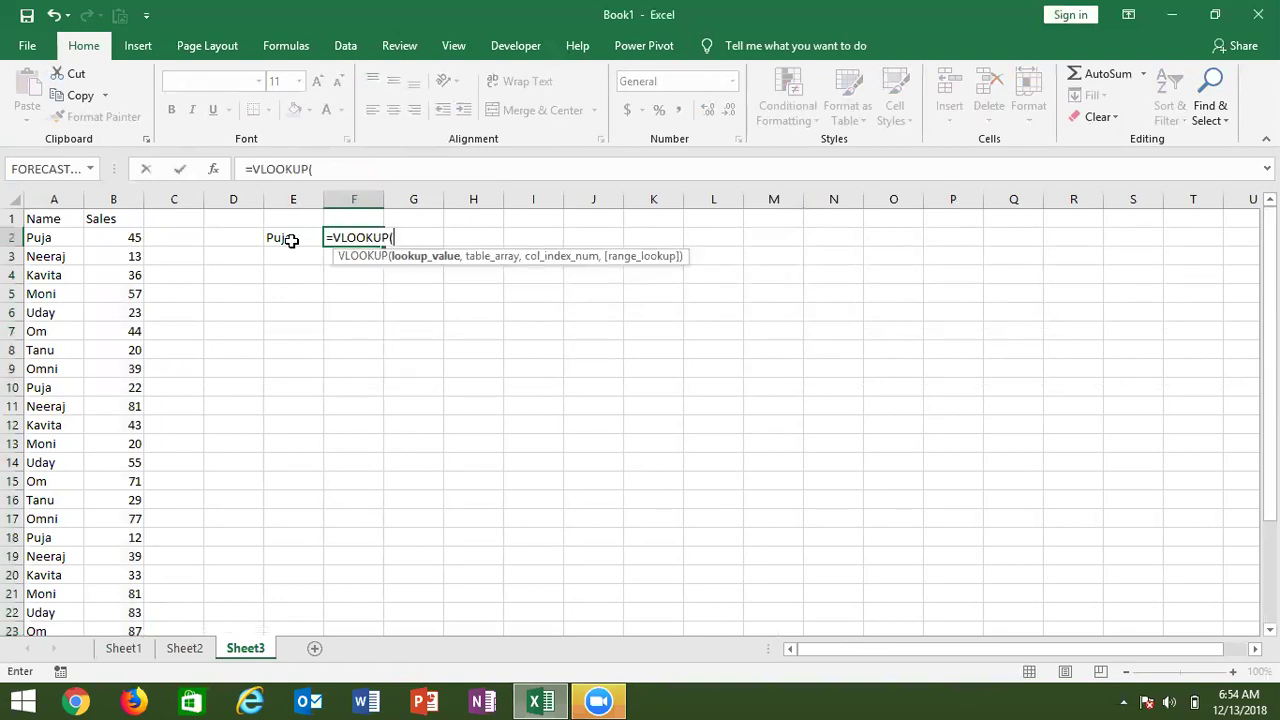
{"action": "left_click", "coordinate": [291, 240]}
{"action": "type", "text": ","}
{"action": "left_click_drag", "start_coordinate": [45, 199], "coordinate": [103, 201]}
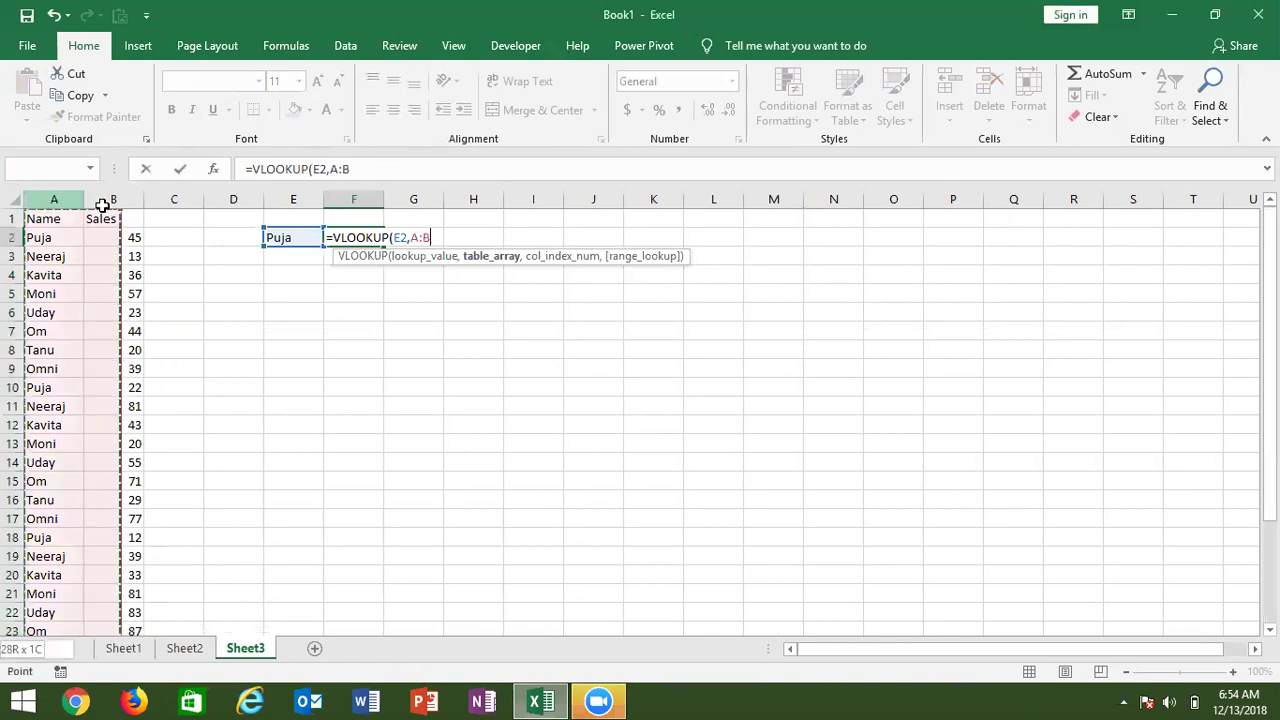
{"action": "type", "text": ",2,0"}
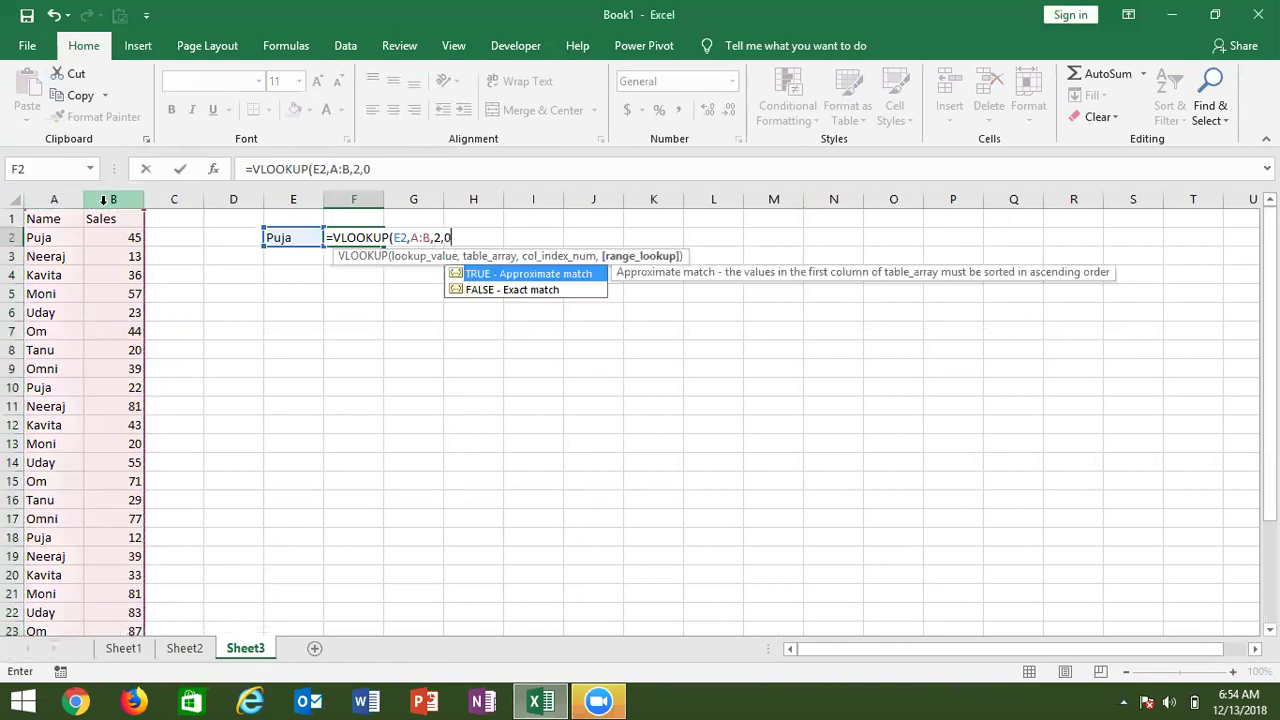
{"action": "key", "text": "Return"}
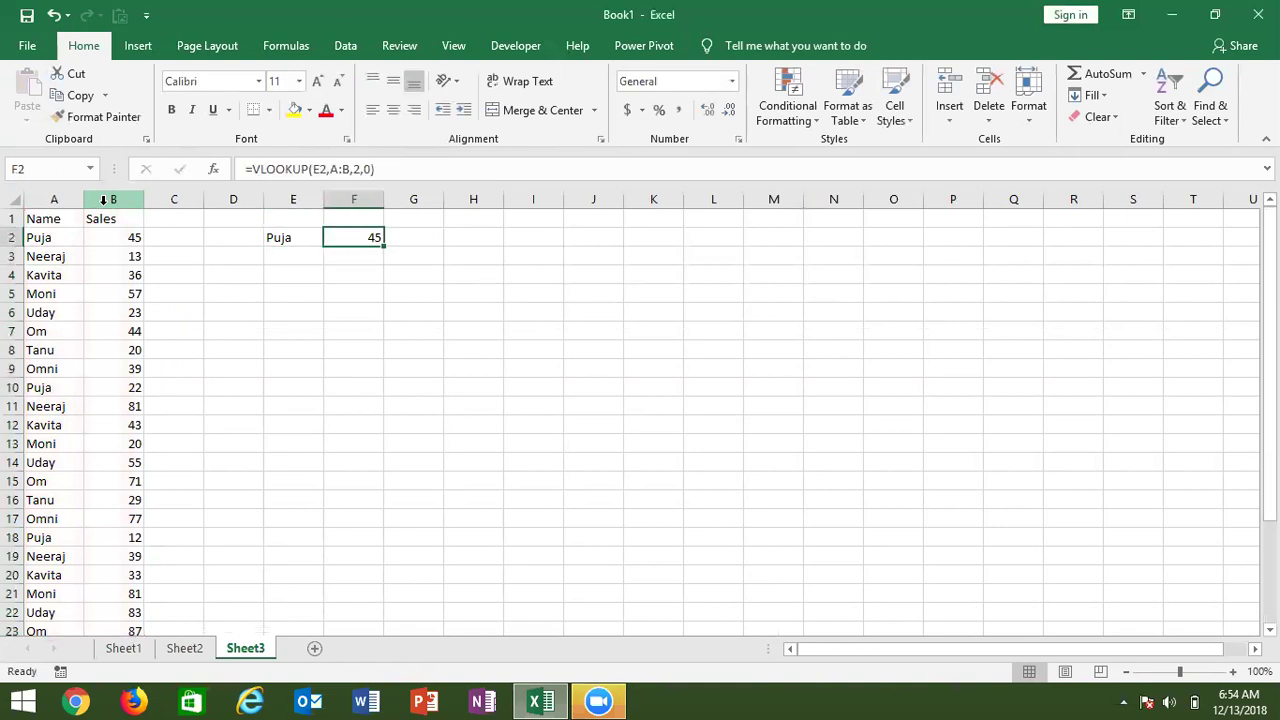
- Enter the same name again in E4
{"action": "key", "text": "Down"}
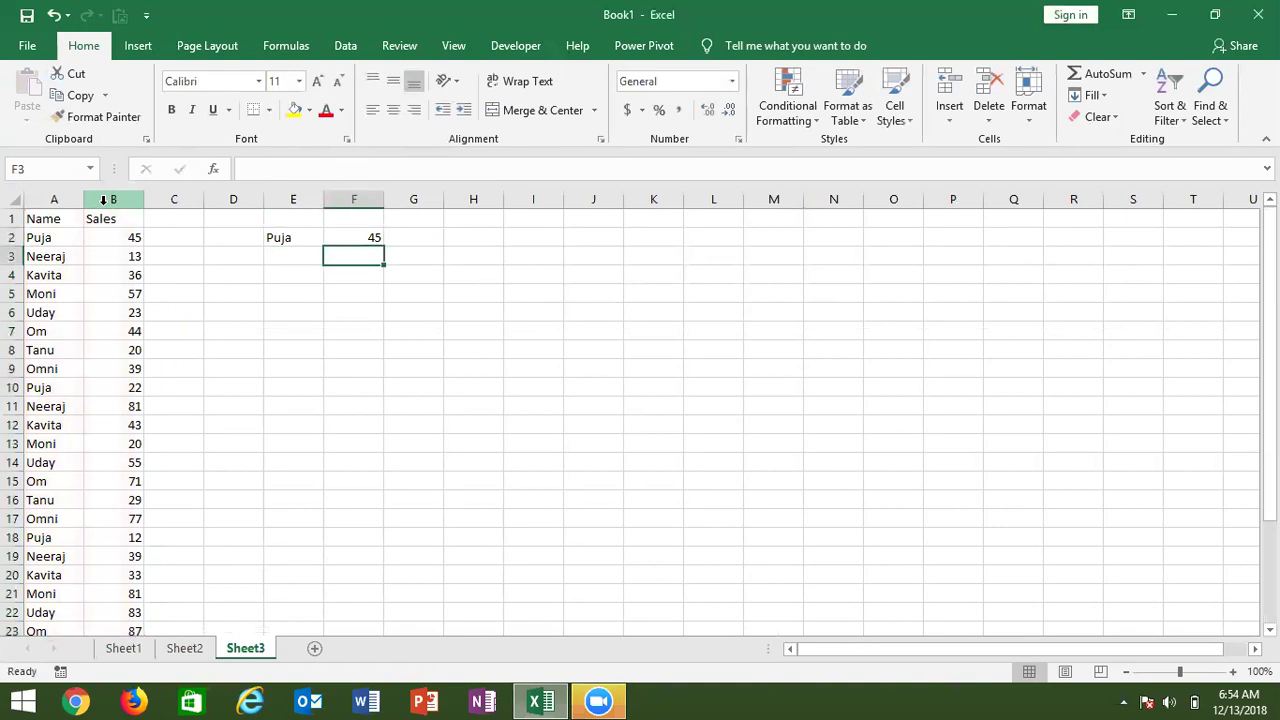
{"action": "key", "text": "Left"}
{"action": "key", "text": "Left"}
{"action": "key", "text": "Down"}
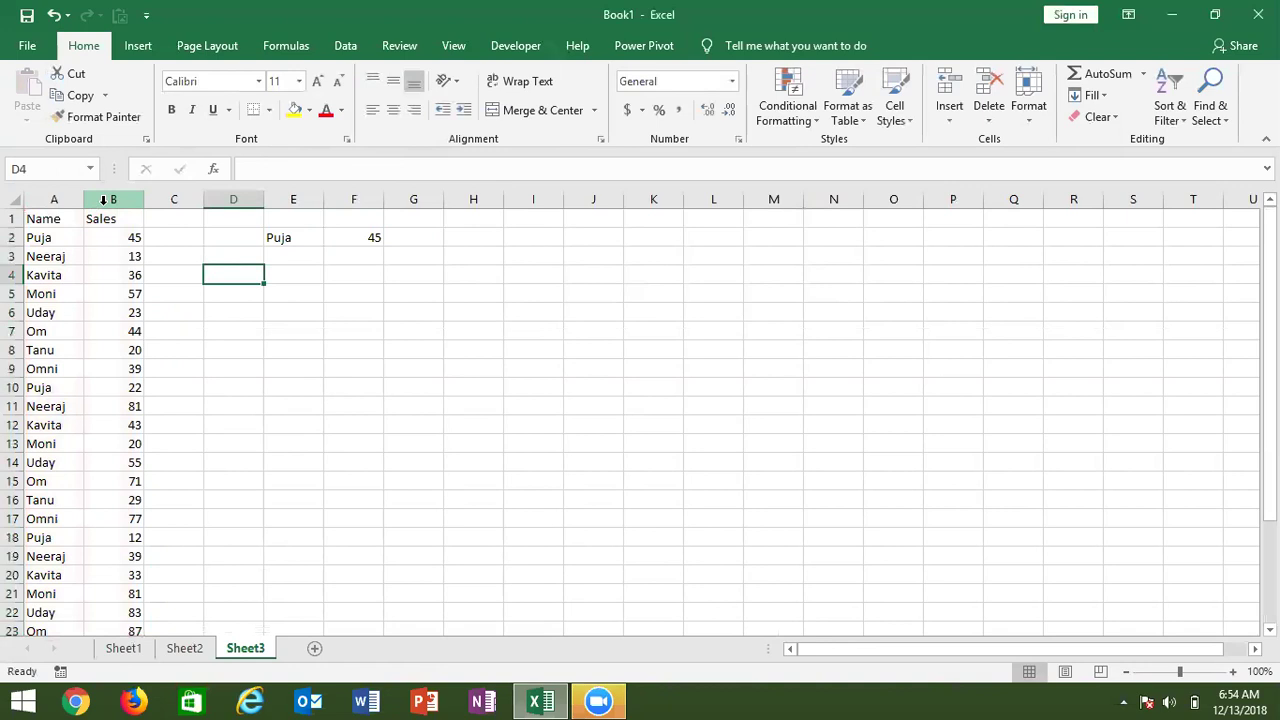
{"action": "key", "text": "Right"}
{"action": "type", "text": "Puja"}
{"action": "key", "text": "Left"}
{"action": "key", "text": "Left"}
{"action": "key", "text": "Left"}
{"action": "key", "text": "Left"}
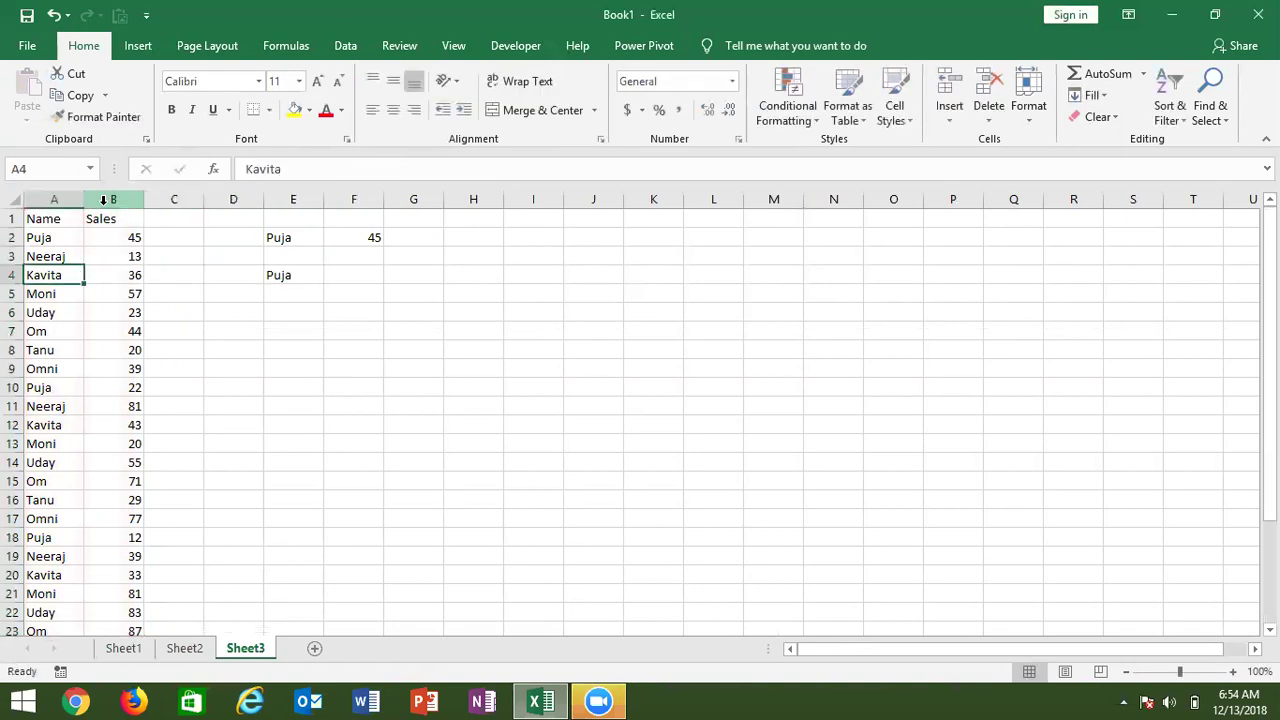
- Locate the name's last entry at row 26 with its sales, then return to F4
{"action": "key", "text": "ctrl+Down"}
{"action": "key", "text": "Up"}
{"action": "key", "text": "Up"}
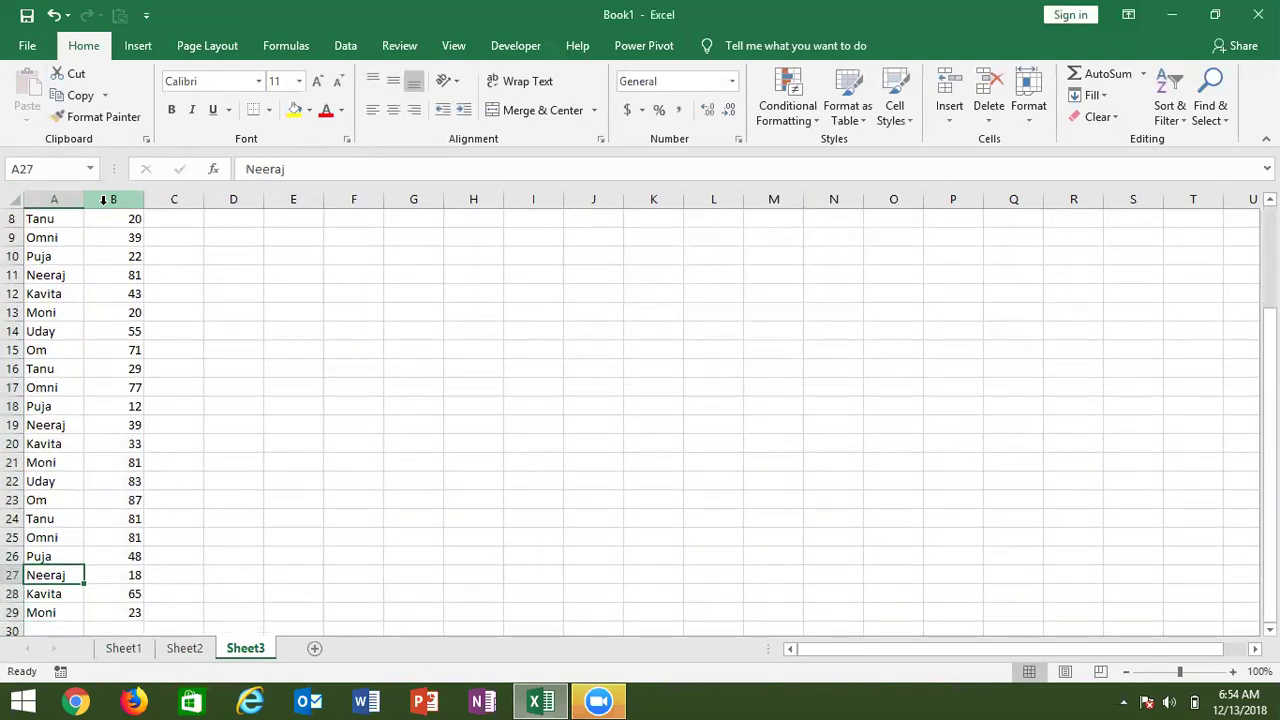
{"action": "key", "text": "Up"}
{"action": "key", "text": "shift+Right"}
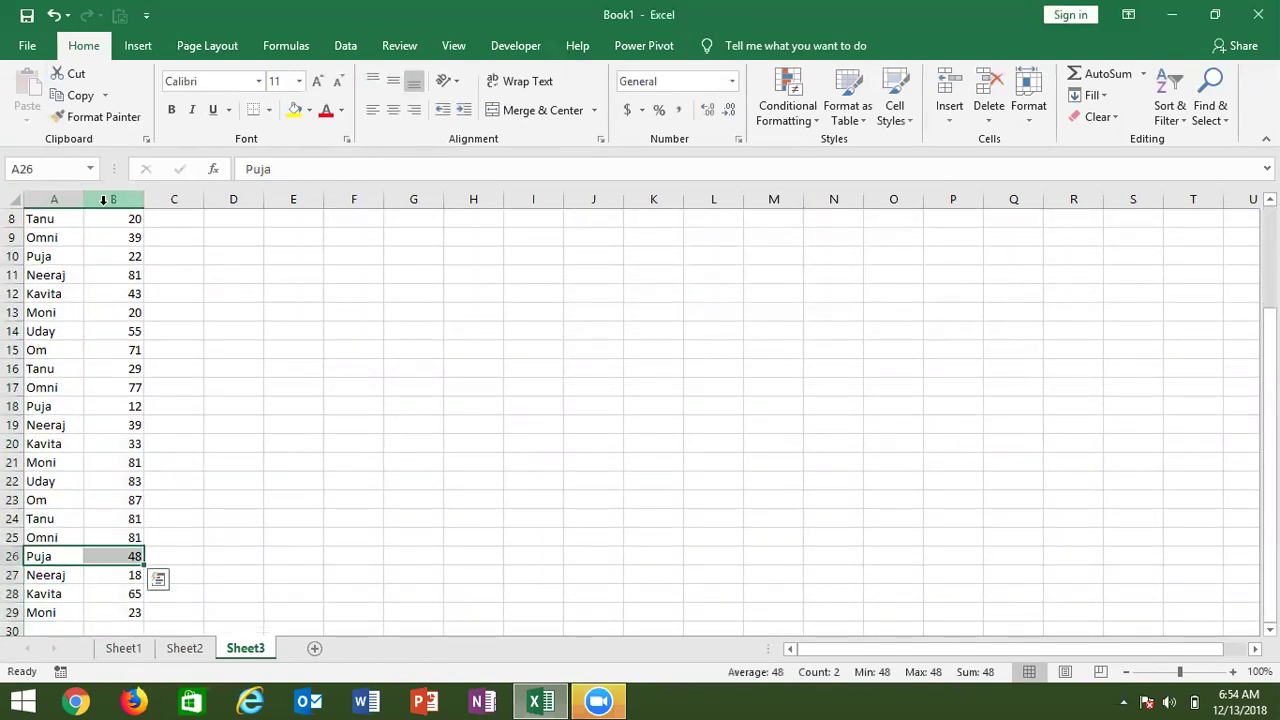
{"action": "key", "text": "ctrl+Home"}
{"action": "key", "text": "Right"}
{"action": "key", "text": "Right"}
{"action": "key", "text": "Right"}
{"action": "key", "text": "Right"}
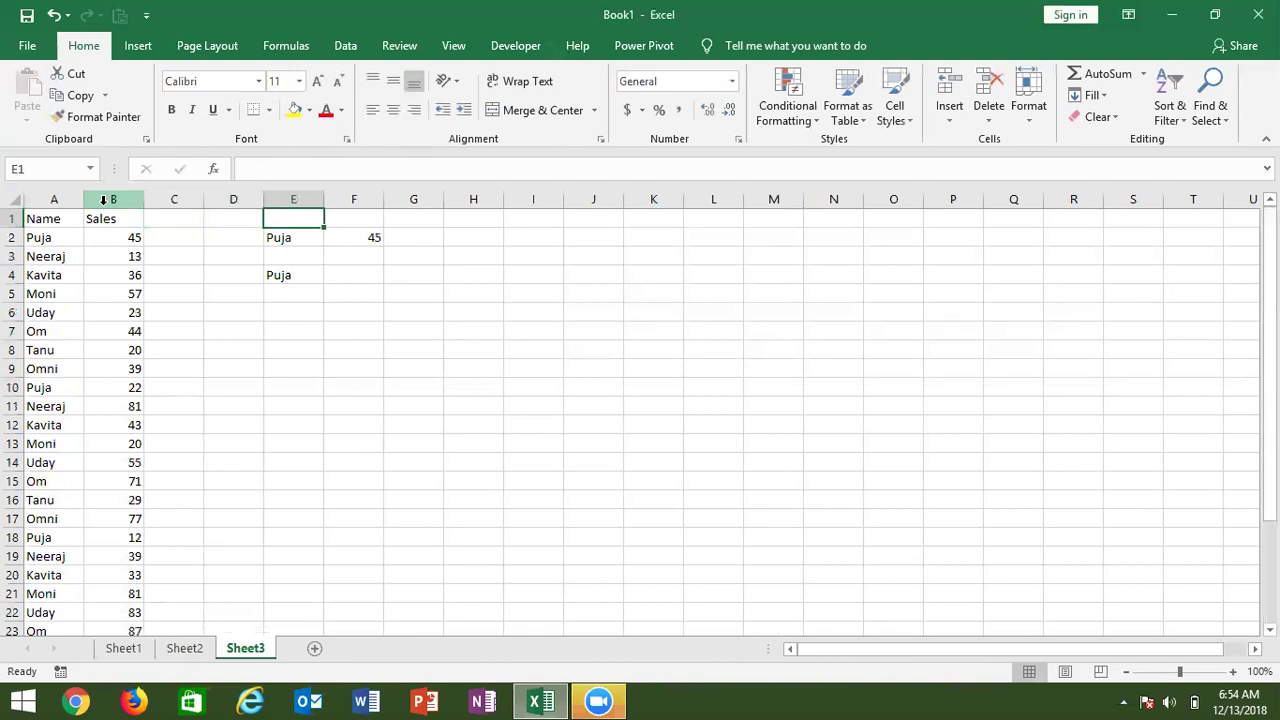
{"action": "key", "text": "Right"}
{"action": "key", "text": "Right"}
{"action": "key", "text": "Down"}
{"action": "key", "text": "Down"}
{"action": "key", "text": "Down"}
{"action": "key", "text": "Left"}
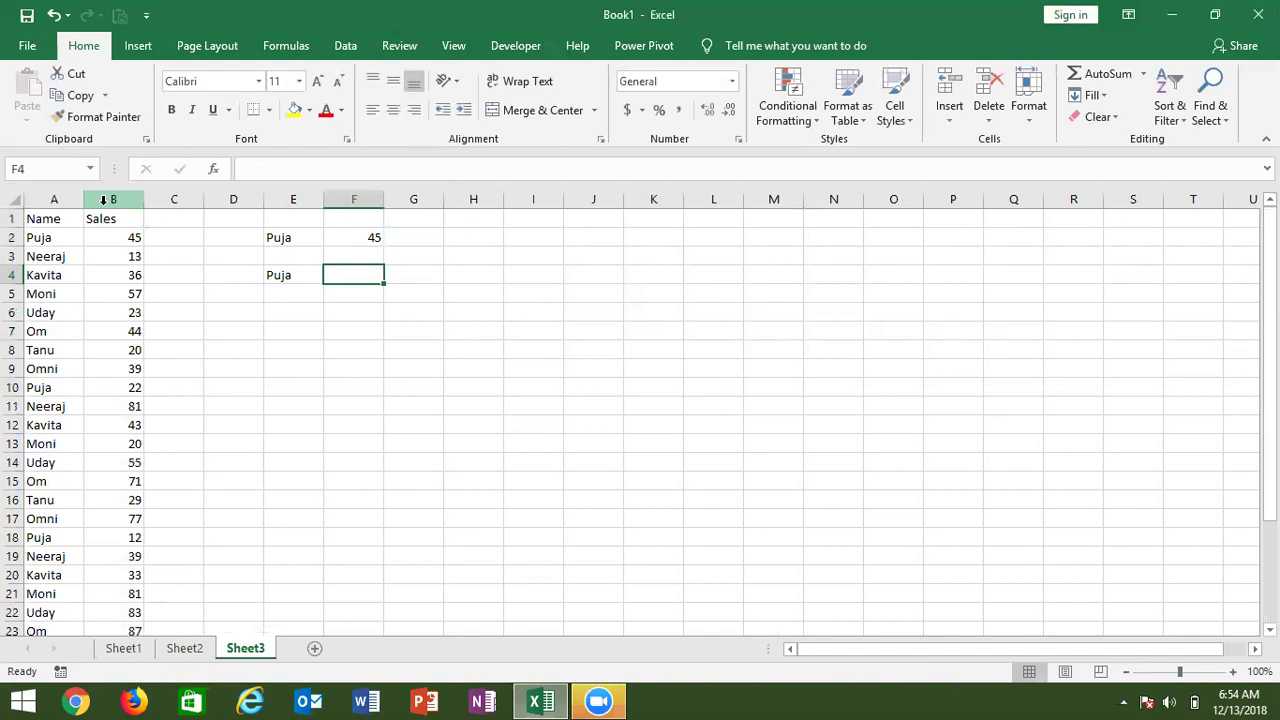
- Begin F4's formula as =LARGE(IF(A2:A29=E4, comparing the name list to E4
{"action": "type", "text": "="}
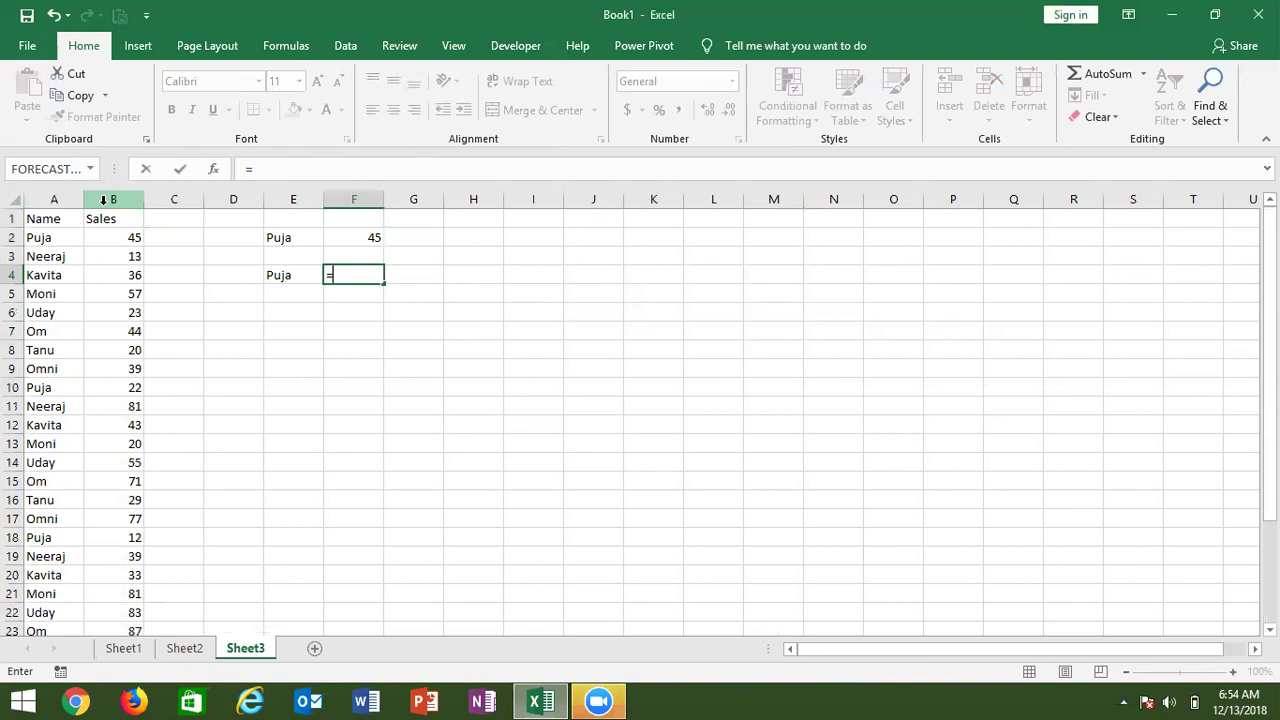
{"action": "type", "text": "lar"}
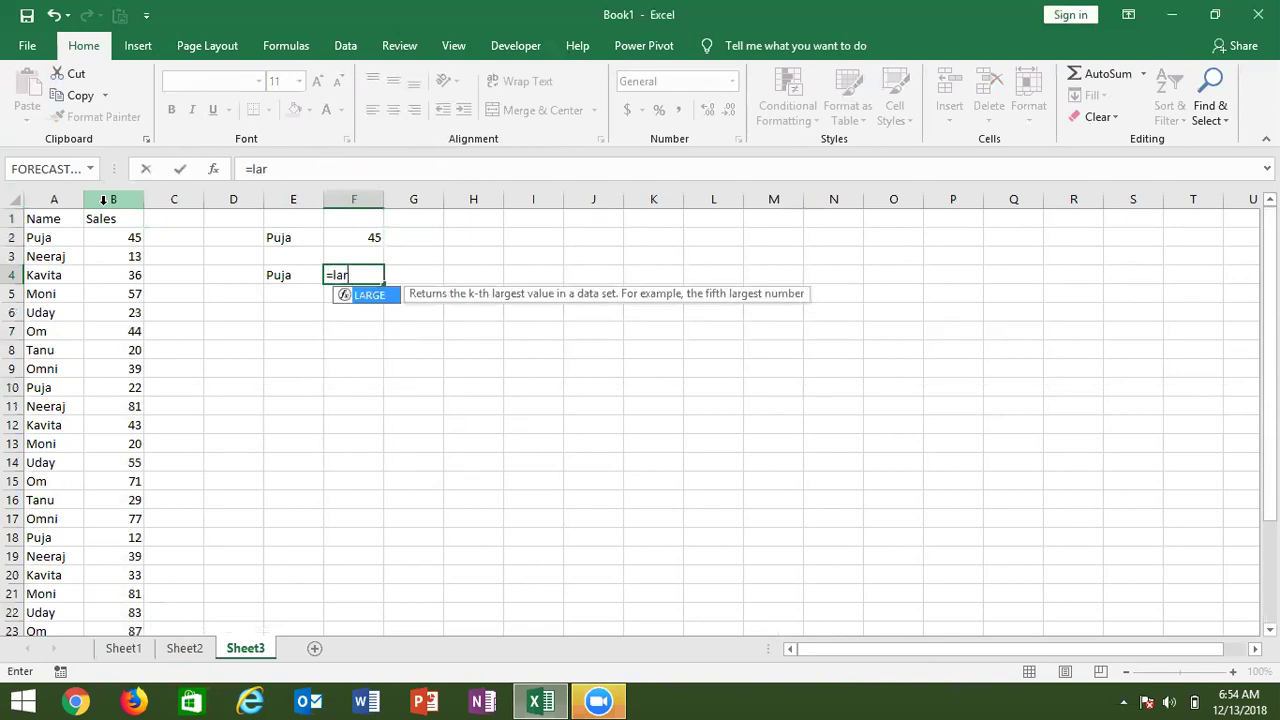
{"action": "key", "text": "Tab"}
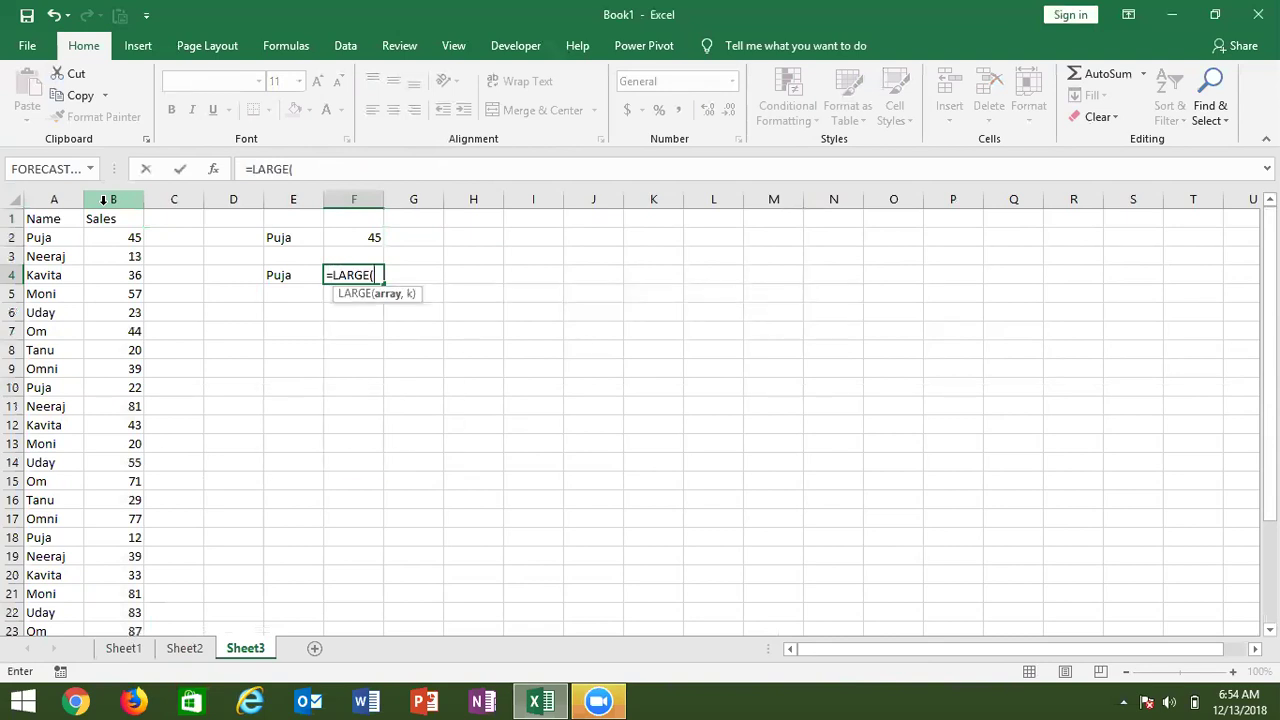
{"action": "type", "text": "if"}
{"action": "key", "text": "Tab"}
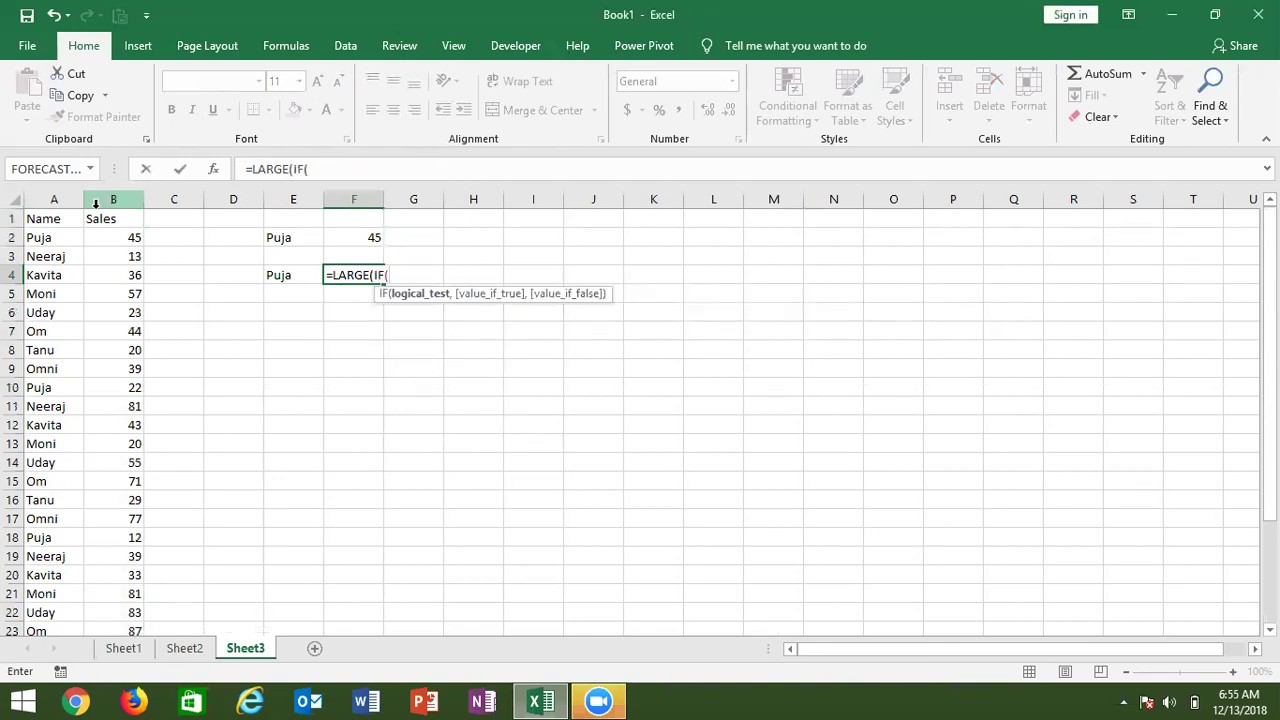
{"action": "left_click", "coordinate": [55, 237]}
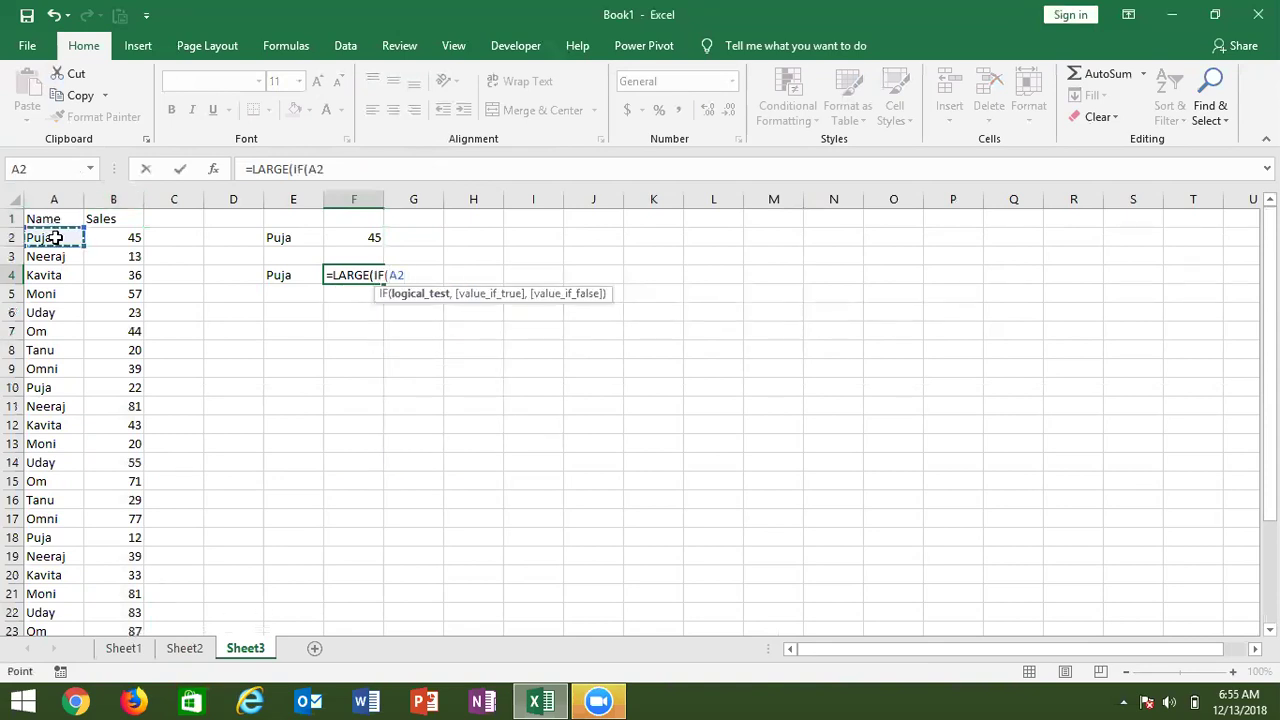
{"action": "key", "text": "ctrl+shift+Down"}
{"action": "type", "text": ":A29="}
{"action": "key", "text": "Left"}
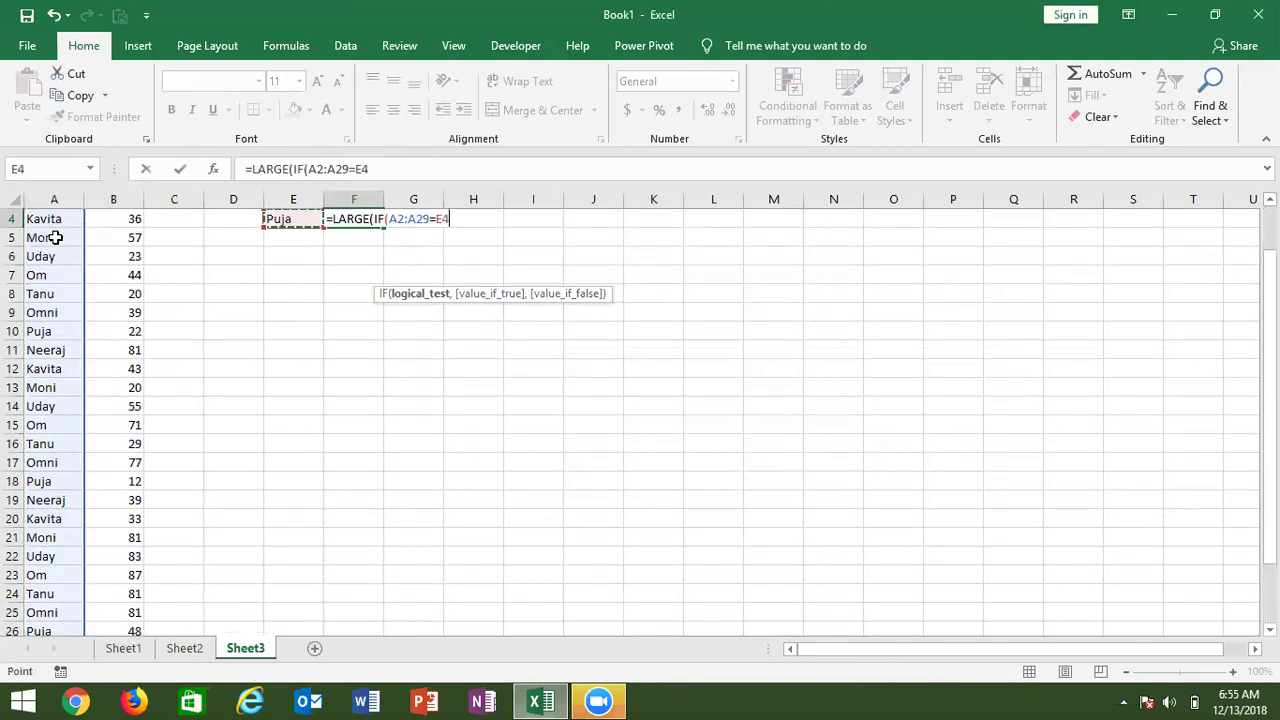
- Complete it with ,ROW(A2:A29)),1) and array-enter it, returning row 26
{"action": "type", "text": ","}
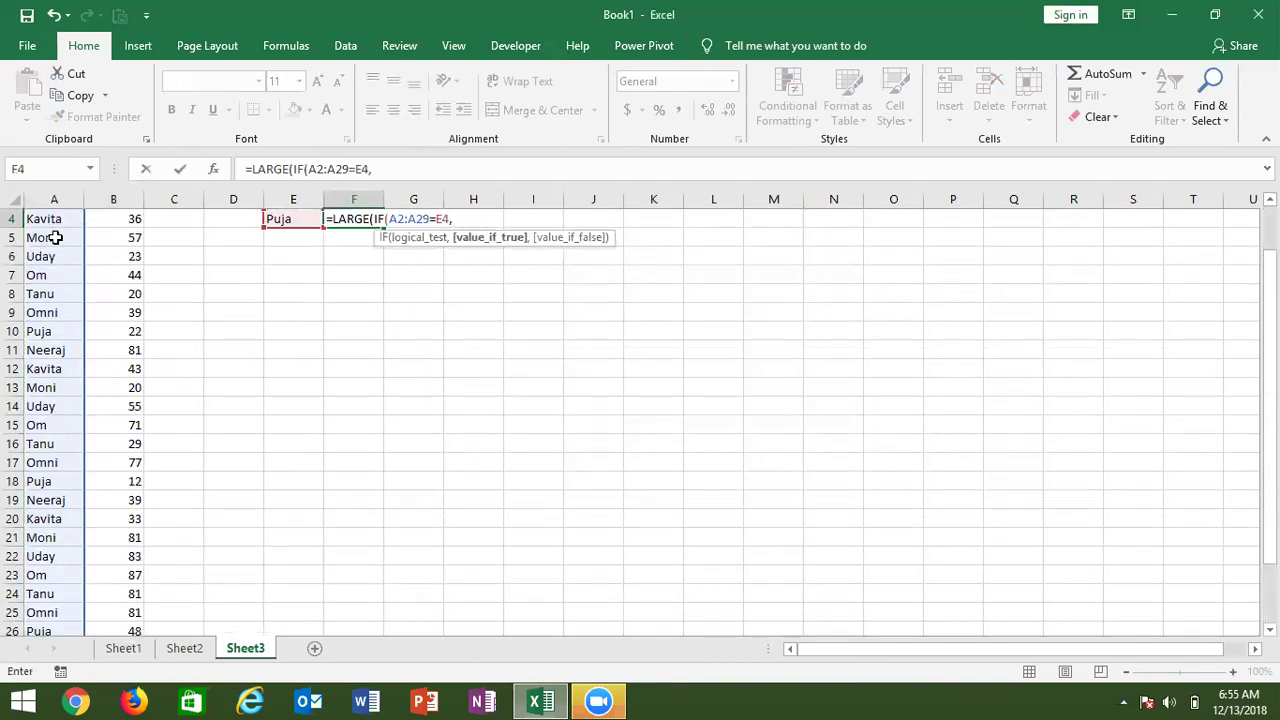
{"action": "type", "text": "row"}
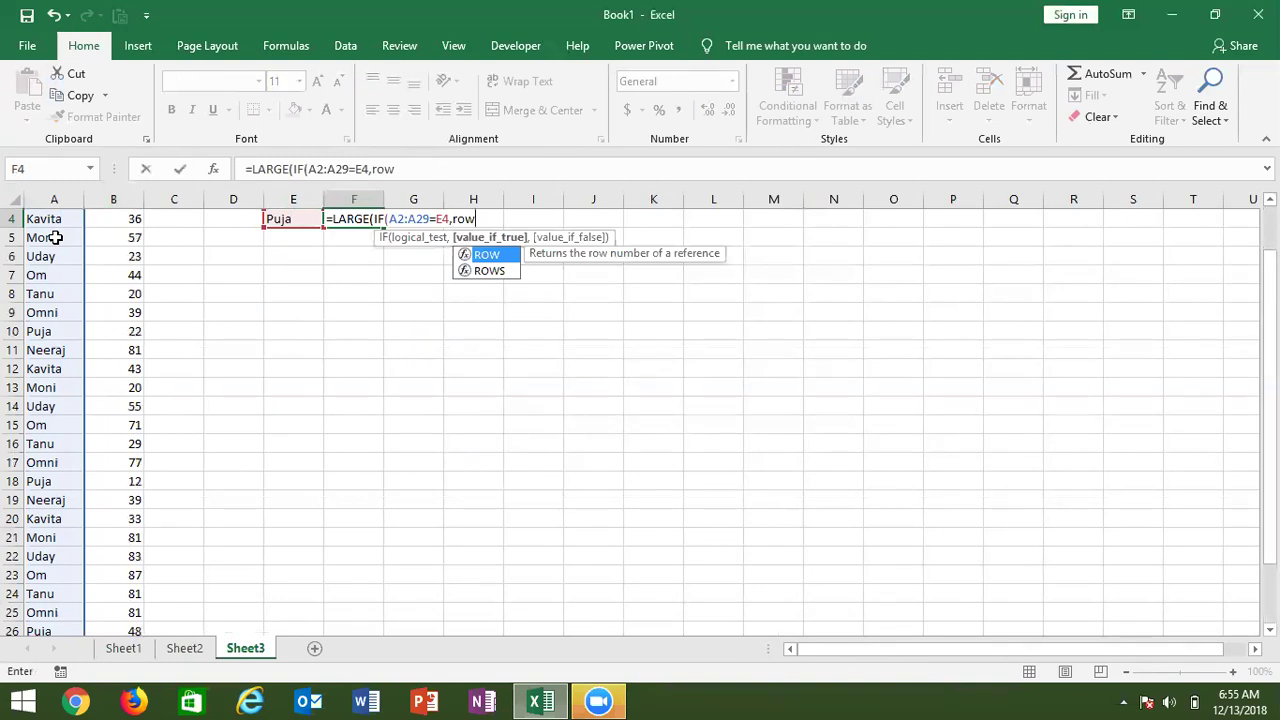
{"action": "key", "text": "Tab"}
{"action": "key", "text": "Left"}
{"action": "key", "text": "Left"}
{"action": "key", "text": "Left"}
{"action": "key", "text": "Left"}
{"action": "key", "text": "Left"}
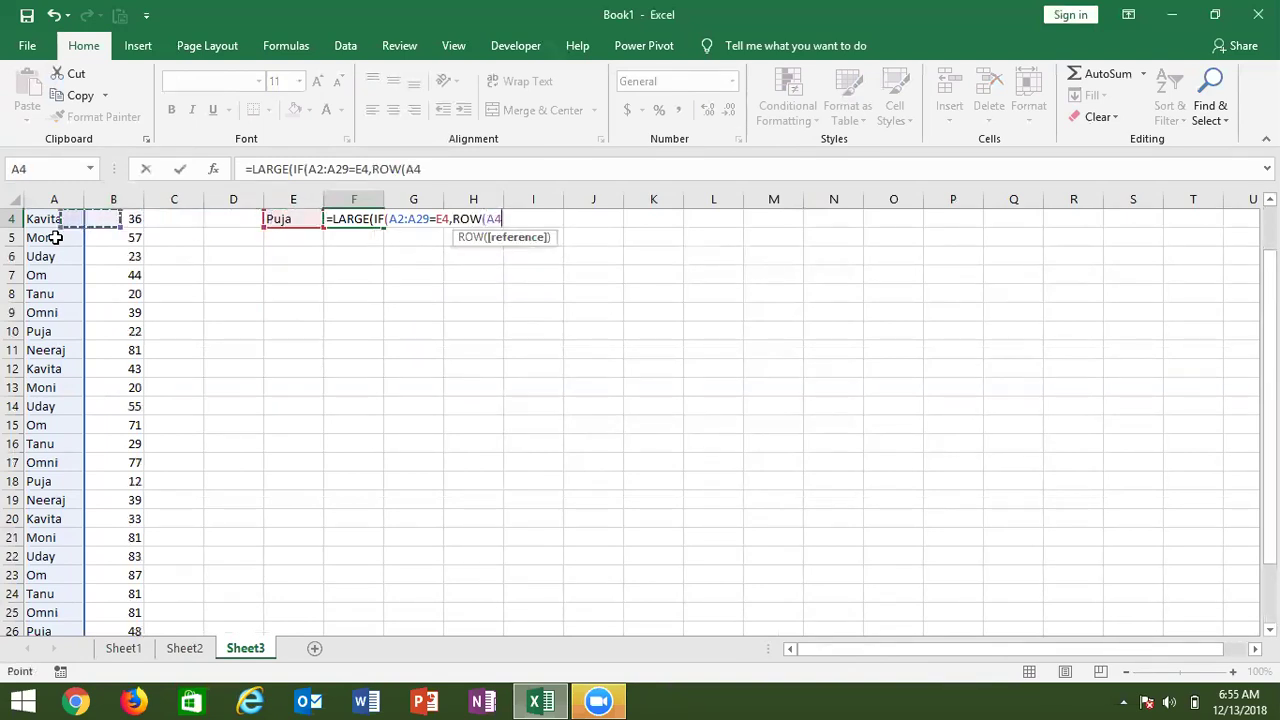
{"action": "key", "text": "Up"}
{"action": "key", "text": "Up"}
{"action": "key", "text": "ctrl+shift+Down"}
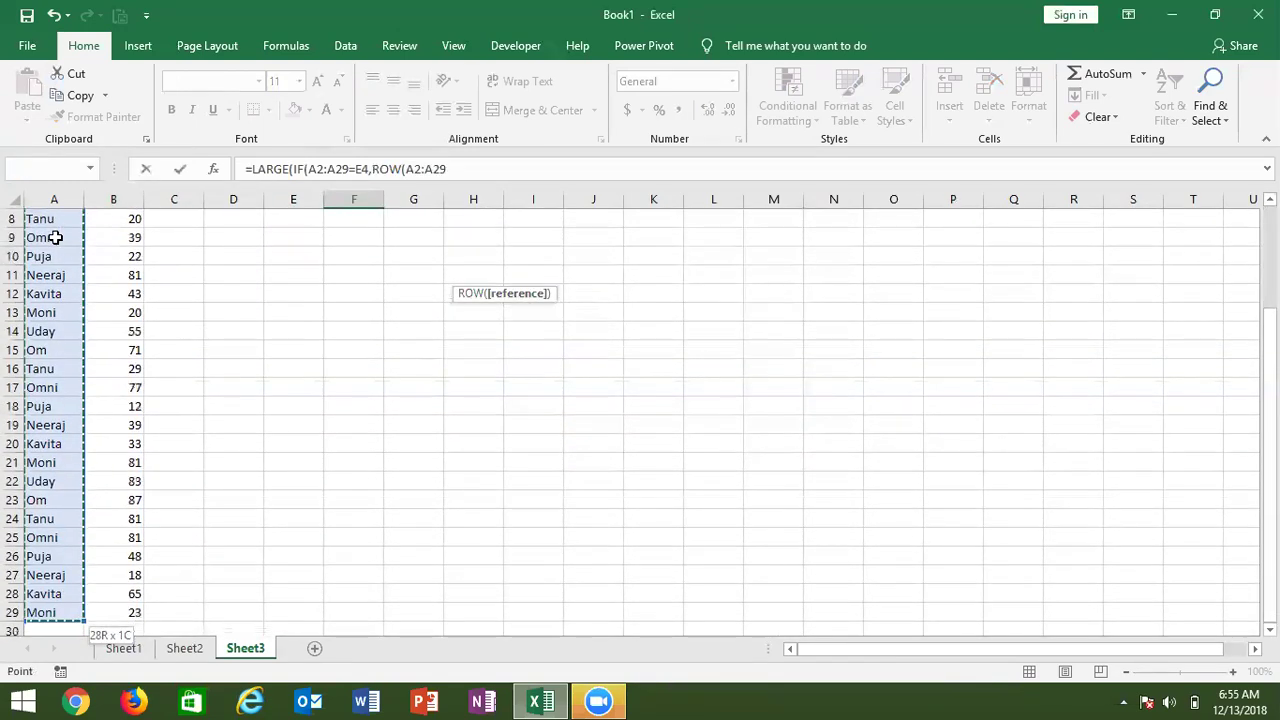
{"action": "type", "text": ")"}
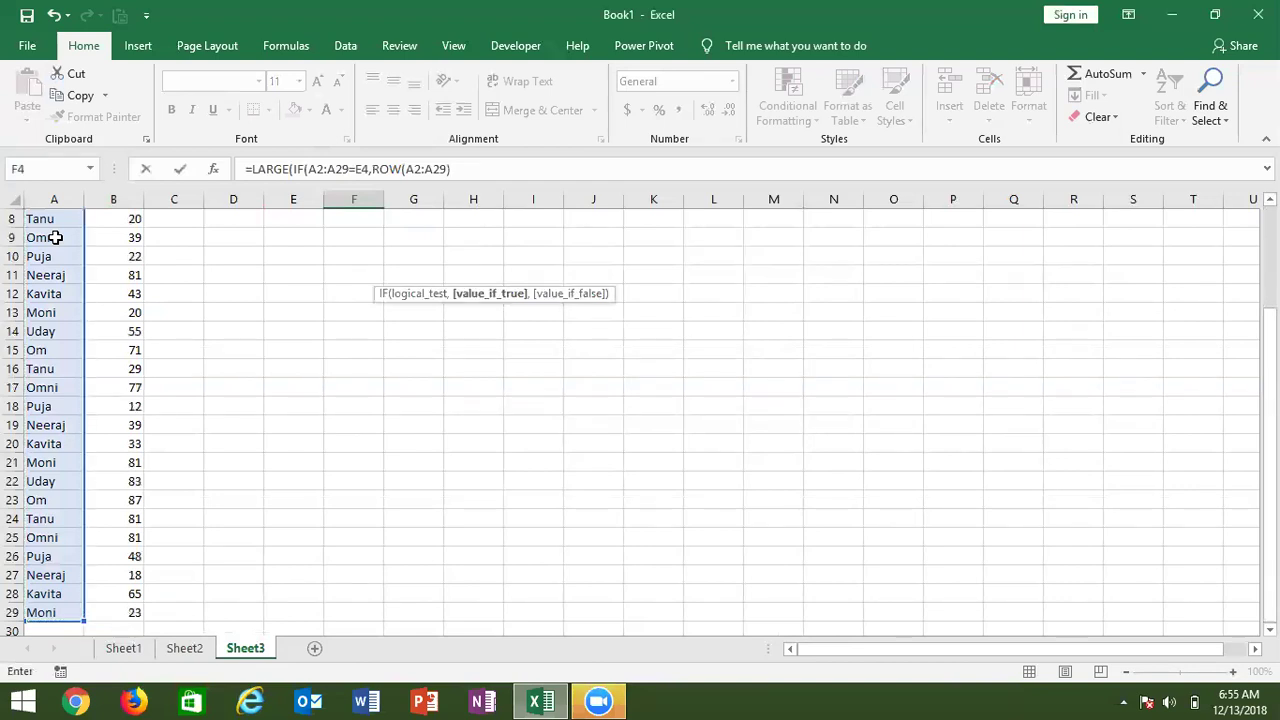
{"action": "type", "text": "),1"}
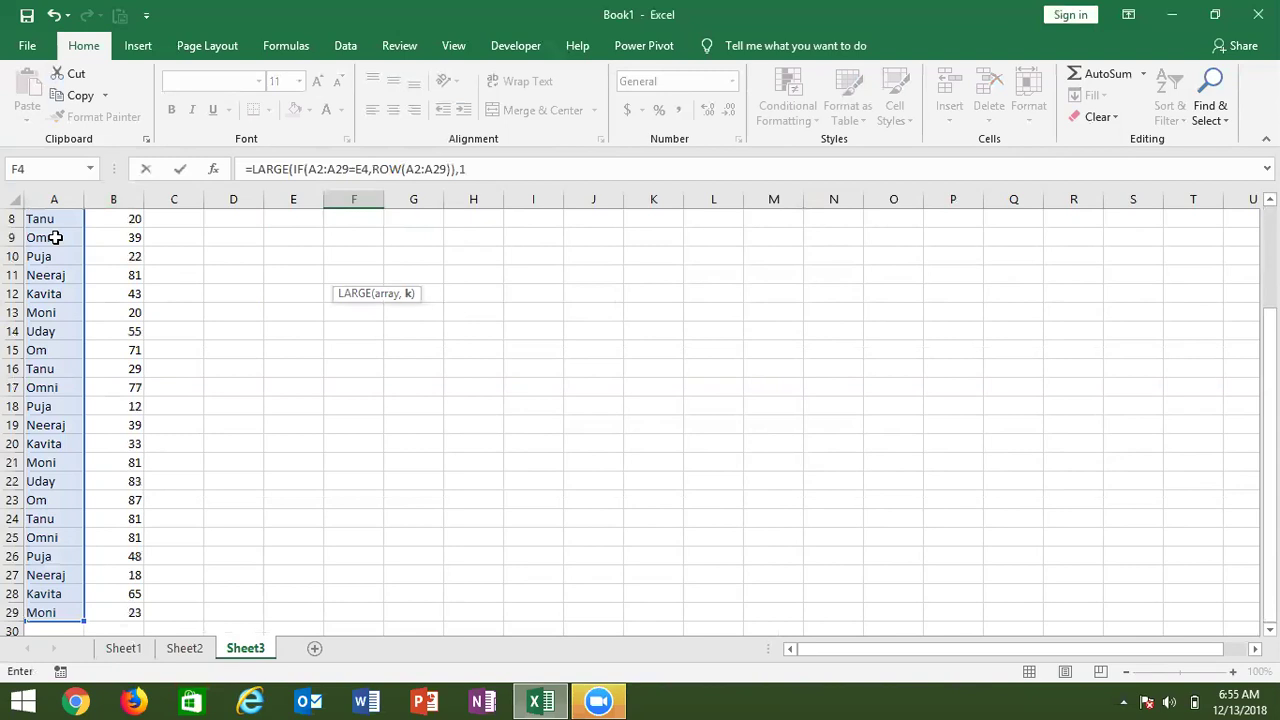
{"action": "type", "text": ")"}
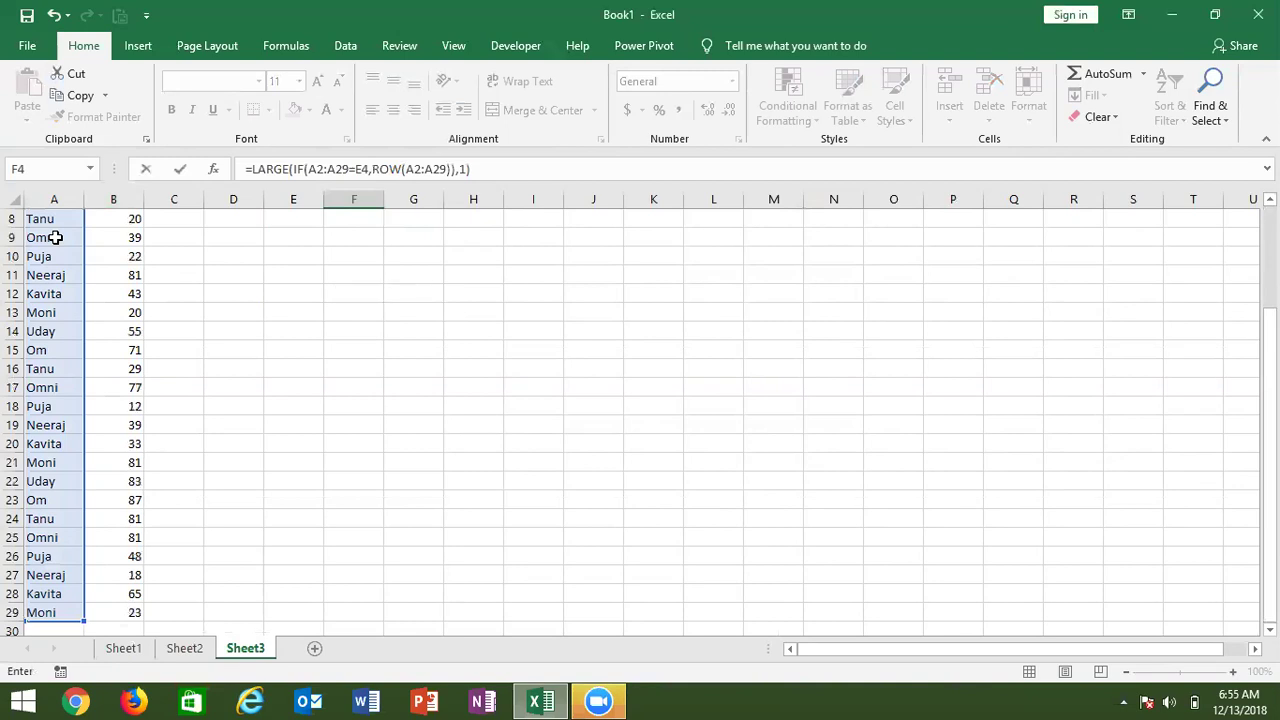
{"action": "key", "text": "ctrl+shift+Return"}
{"action": "scroll", "coordinate": [55, 237], "scroll_direction": "up", "scroll_amount": 2}
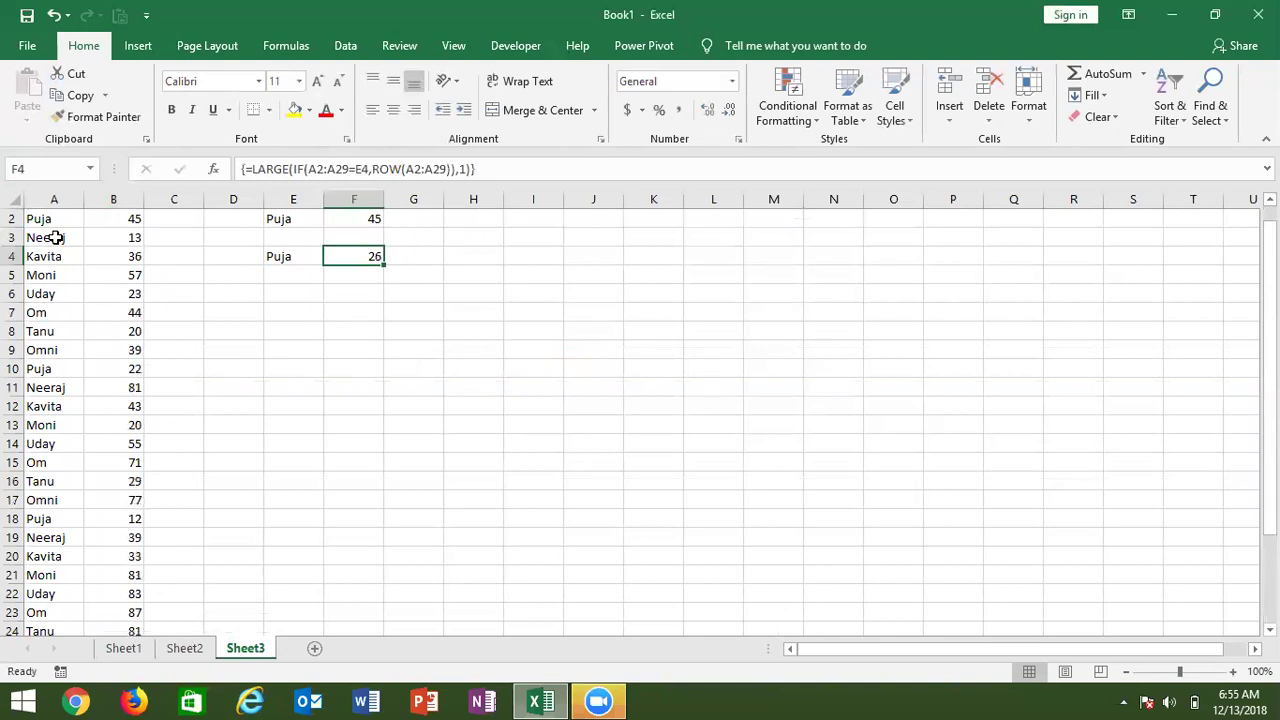
{"action": "key", "text": "Right"}
- Look up Puja's last sales entry in row 26, then return to G4
{"action": "type", "text": "=in"}
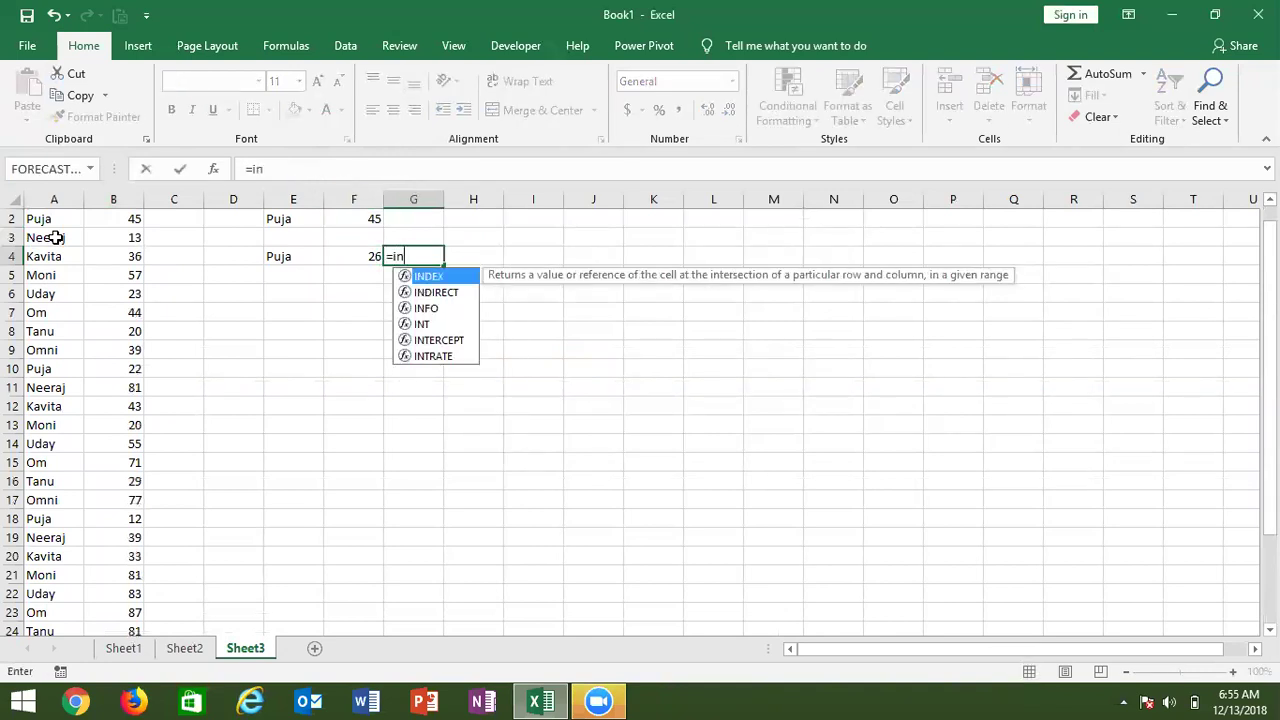
{"action": "key", "text": "BackSpace"}
{"action": "key", "text": "BackSpace"}
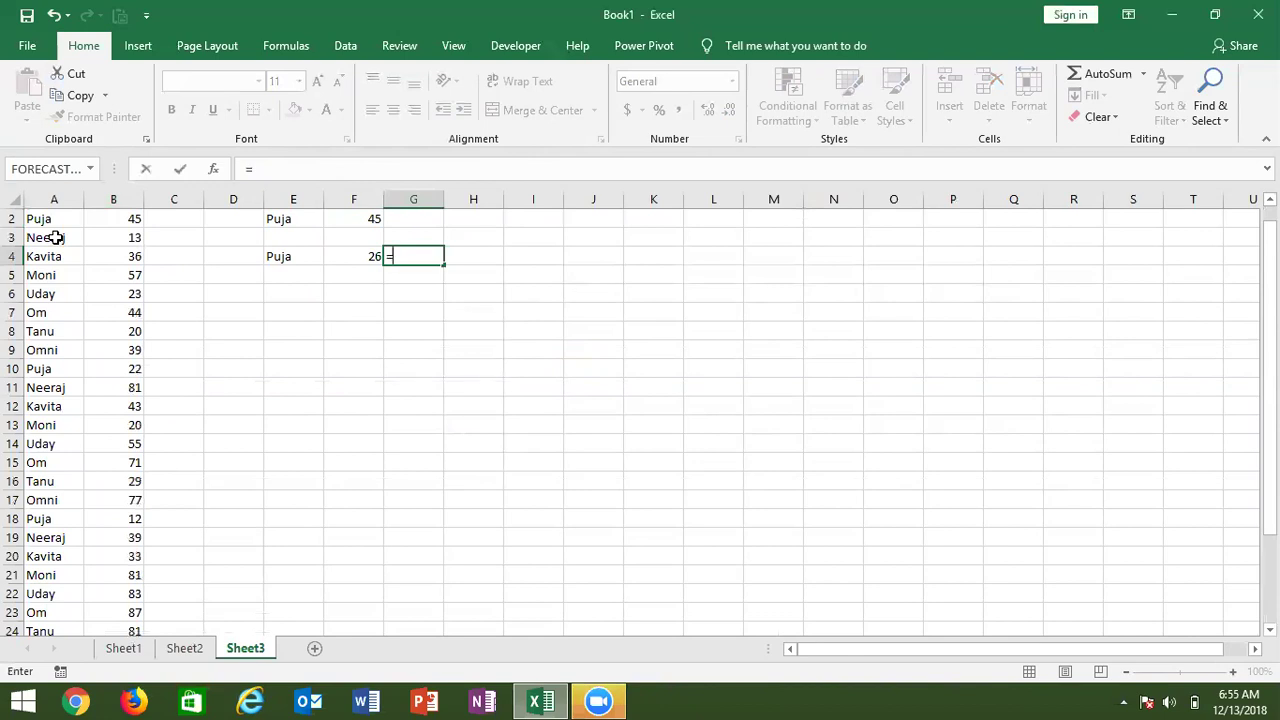
{"action": "key", "text": "Escape"}
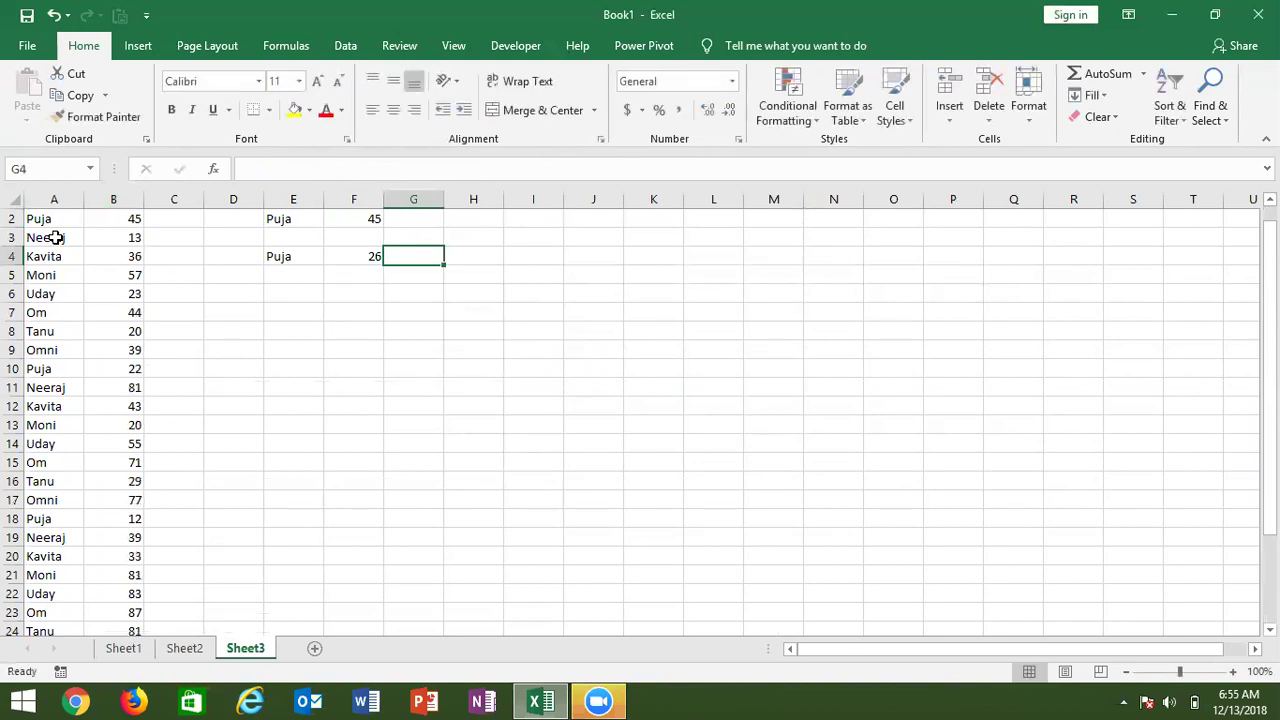
{"action": "key", "text": "Left"}
{"action": "key", "text": "Left"}
{"action": "key", "text": "ctrl+Left"}
{"action": "key", "text": "ctrl+Left"}
{"action": "key", "text": "ctrl+Down"}
{"action": "key", "text": "Up"}
{"action": "key", "text": "Up"}
{"action": "key", "text": "Up"}
{"action": "key", "text": "shift+Right"}
{"action": "key", "text": "Right"}
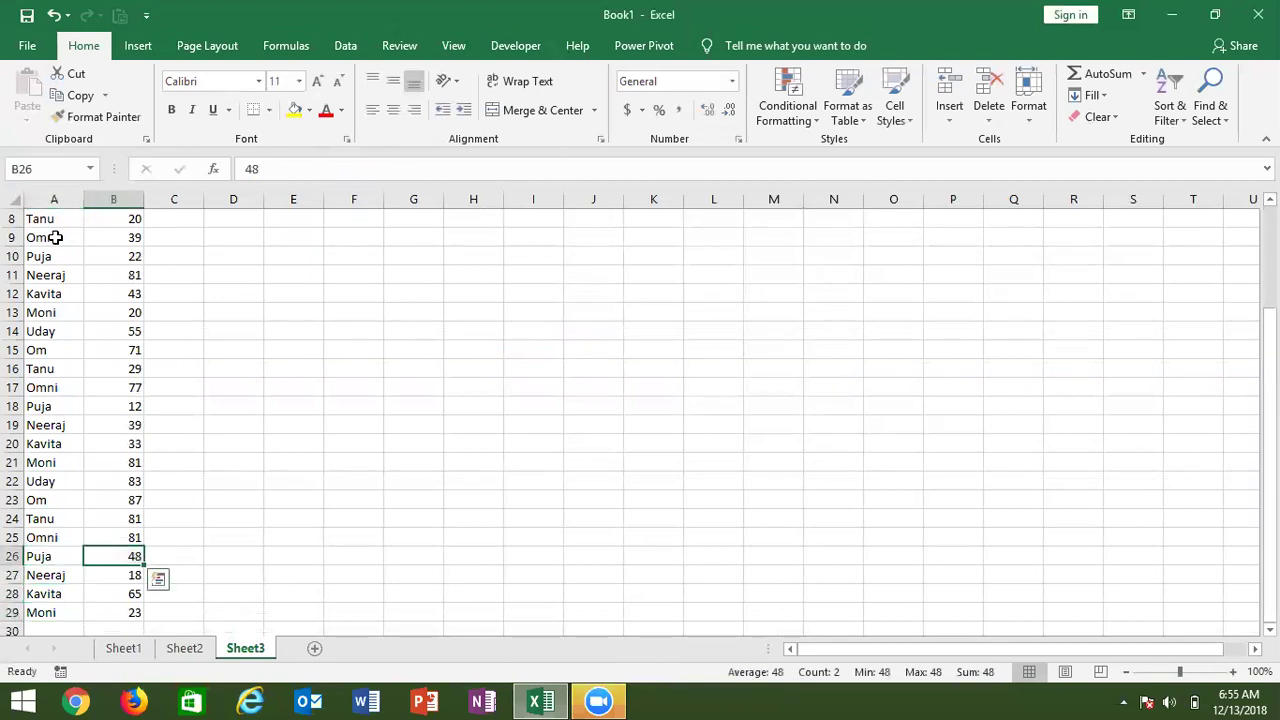
{"action": "key", "text": "ctrl+Up"}
{"action": "key", "text": "Right"}
{"action": "key", "text": "Right"}
{"action": "key", "text": "Right"}
{"action": "key", "text": "Right"}
{"action": "key", "text": "Right"}
{"action": "key", "text": "Down"}
{"action": "key", "text": "Down"}
{"action": "key", "text": "Down"}
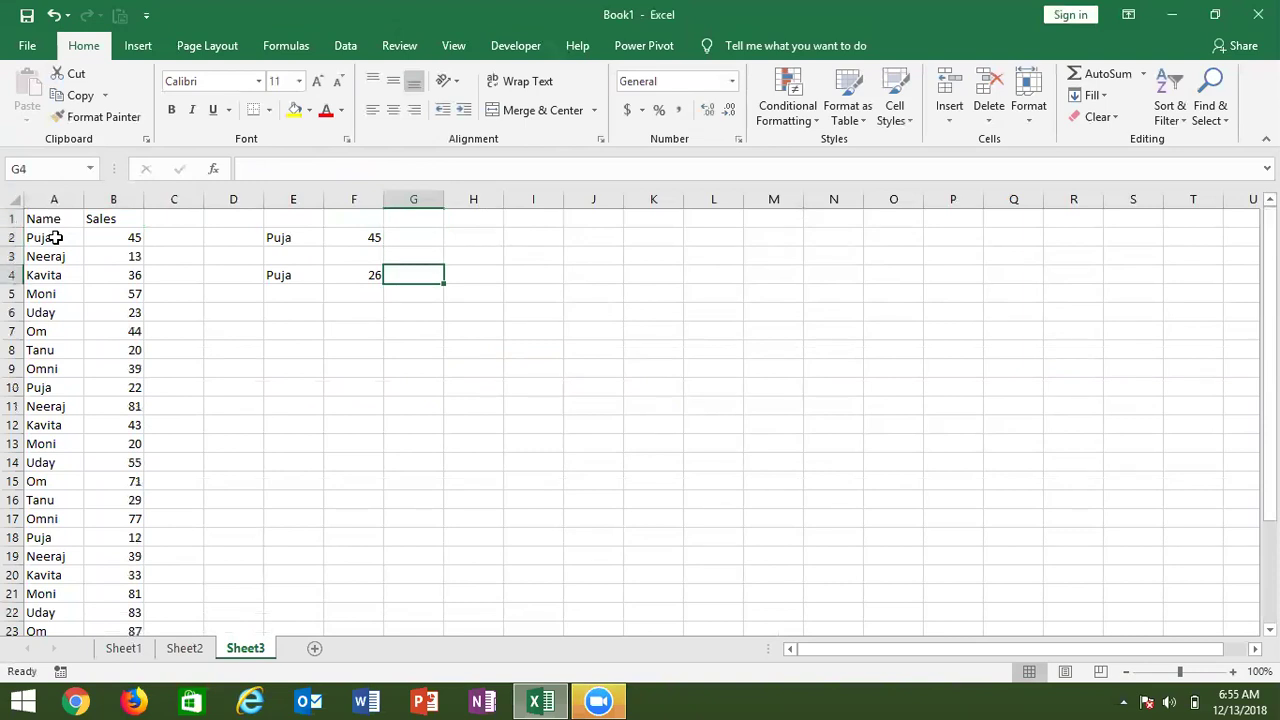
- Enter =OFFSET(A1,F4,0) in G4
{"action": "type", "text": "=of"}
{"action": "key", "text": "Tab"}
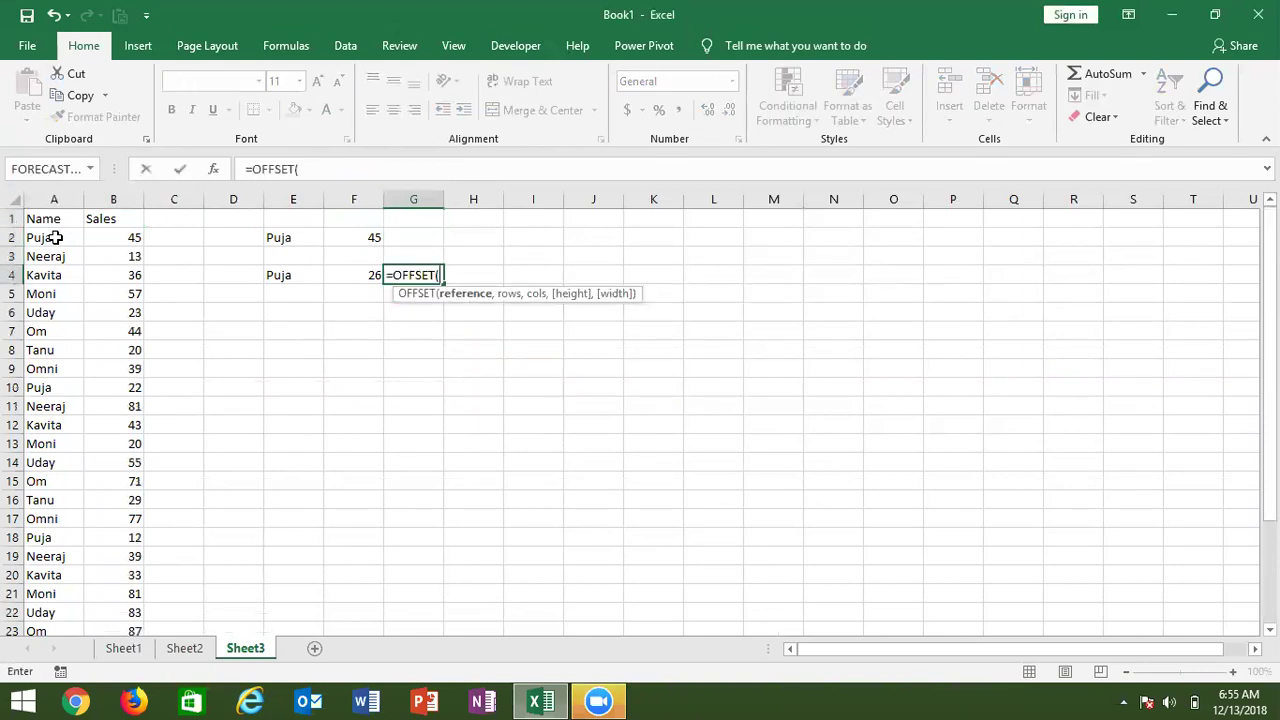
{"action": "left_click", "coordinate": [47, 217]}
{"action": "type", "text": ","}
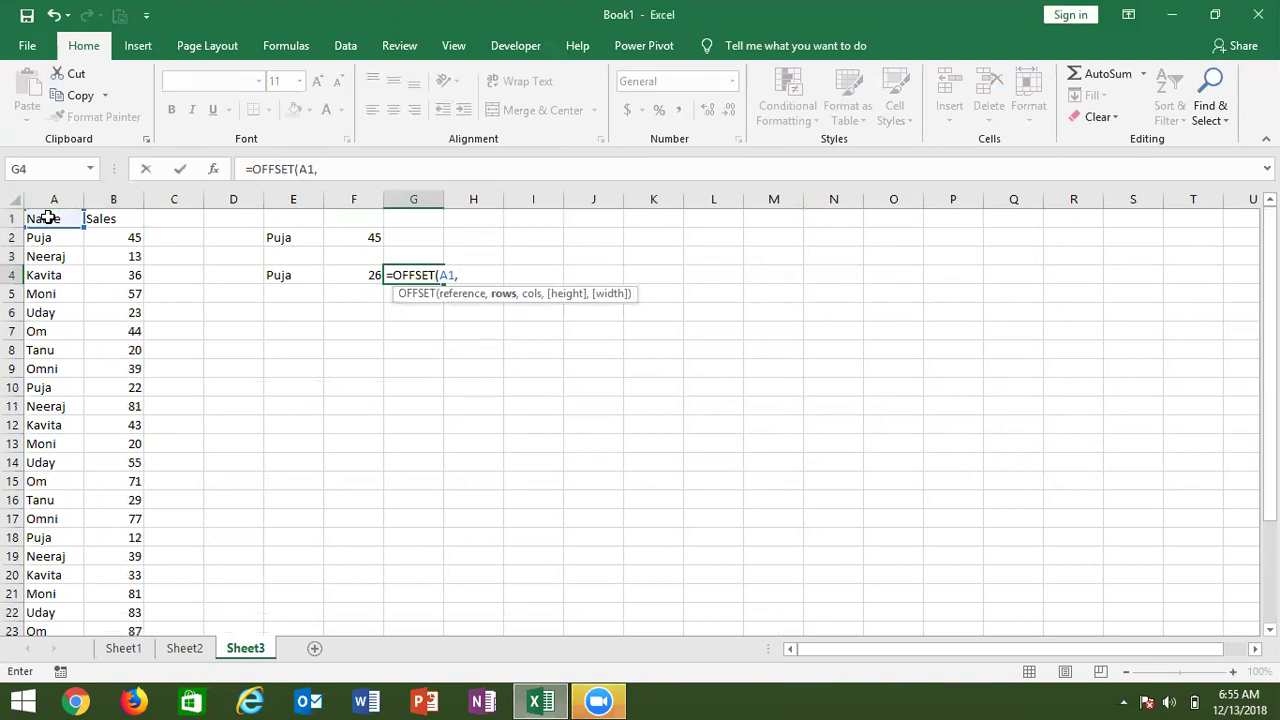
{"action": "left_click", "coordinate": [334, 276]}
{"action": "type", "text": ",0"}
{"action": "key", "text": "Return"}
{"action": "key", "text": "Return"}
- Change the column argument of G4's OFFSET formula from 0 to 1
{"action": "key", "text": "Up"}
{"action": "key", "text": "Up"}
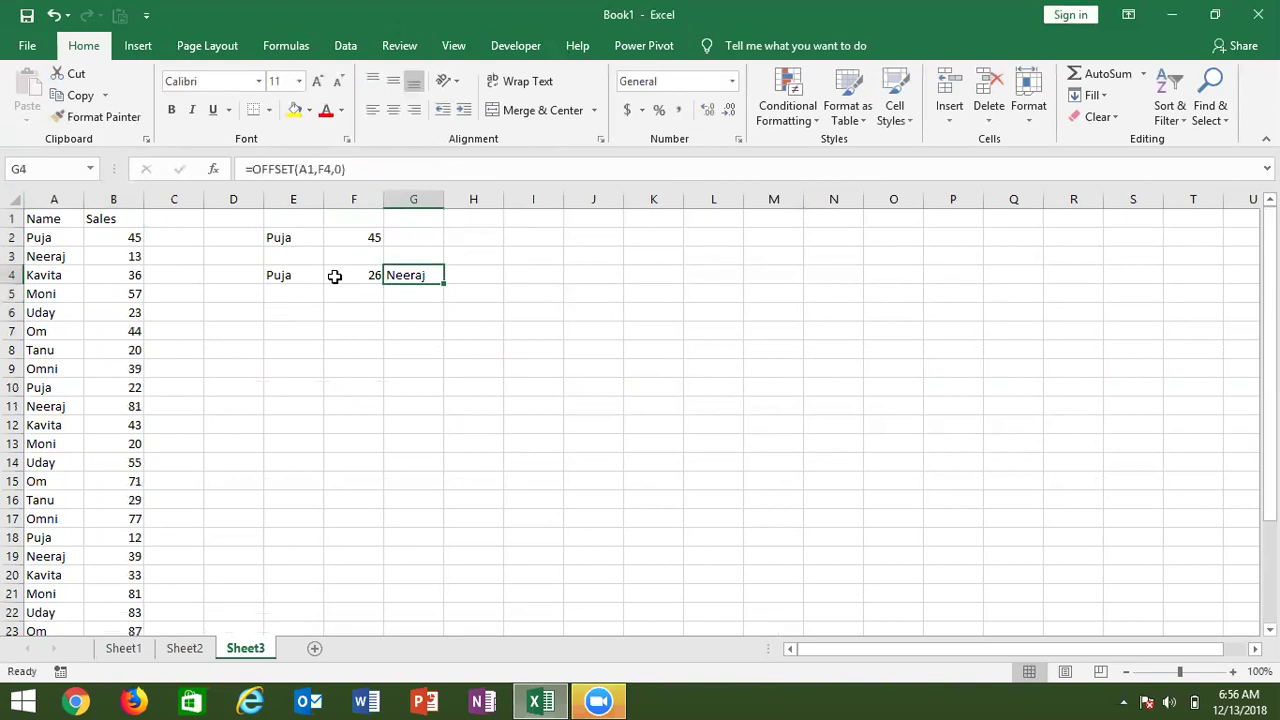
{"action": "left_click", "coordinate": [342, 170]}
{"action": "key", "text": "BackSpace"}
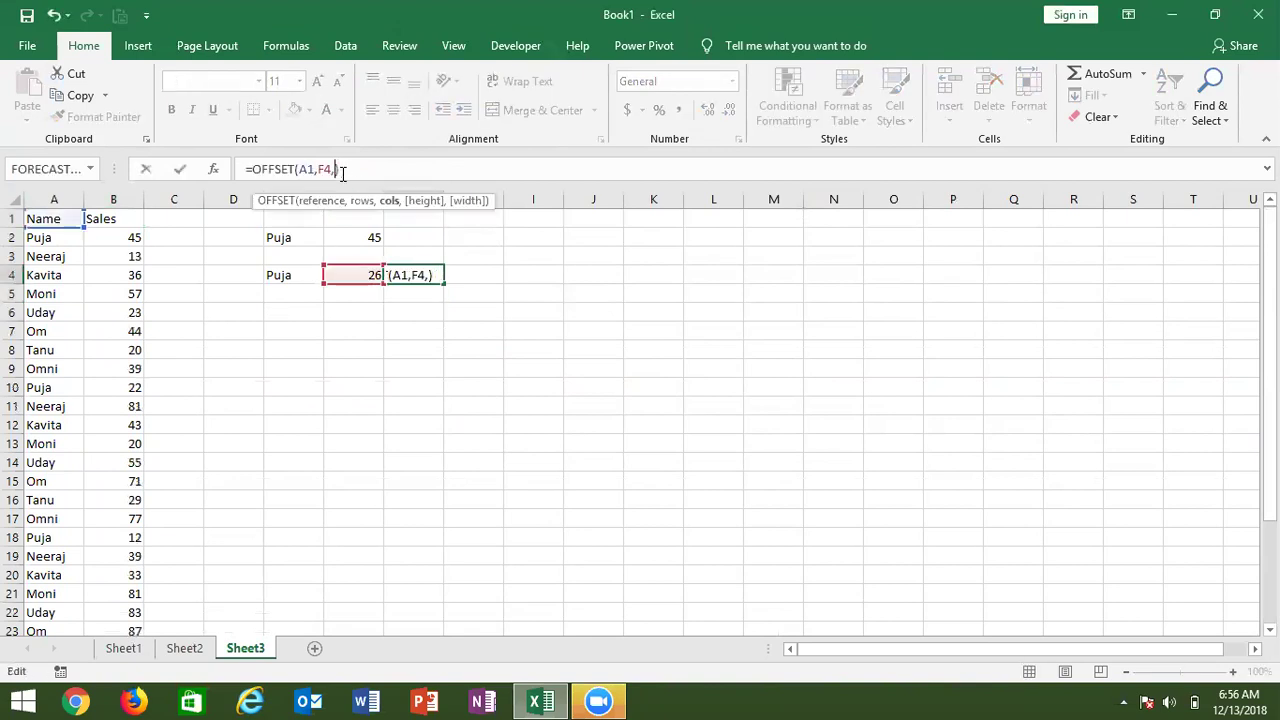
{"action": "type", "text": "1"}
{"action": "key", "text": "Return"}
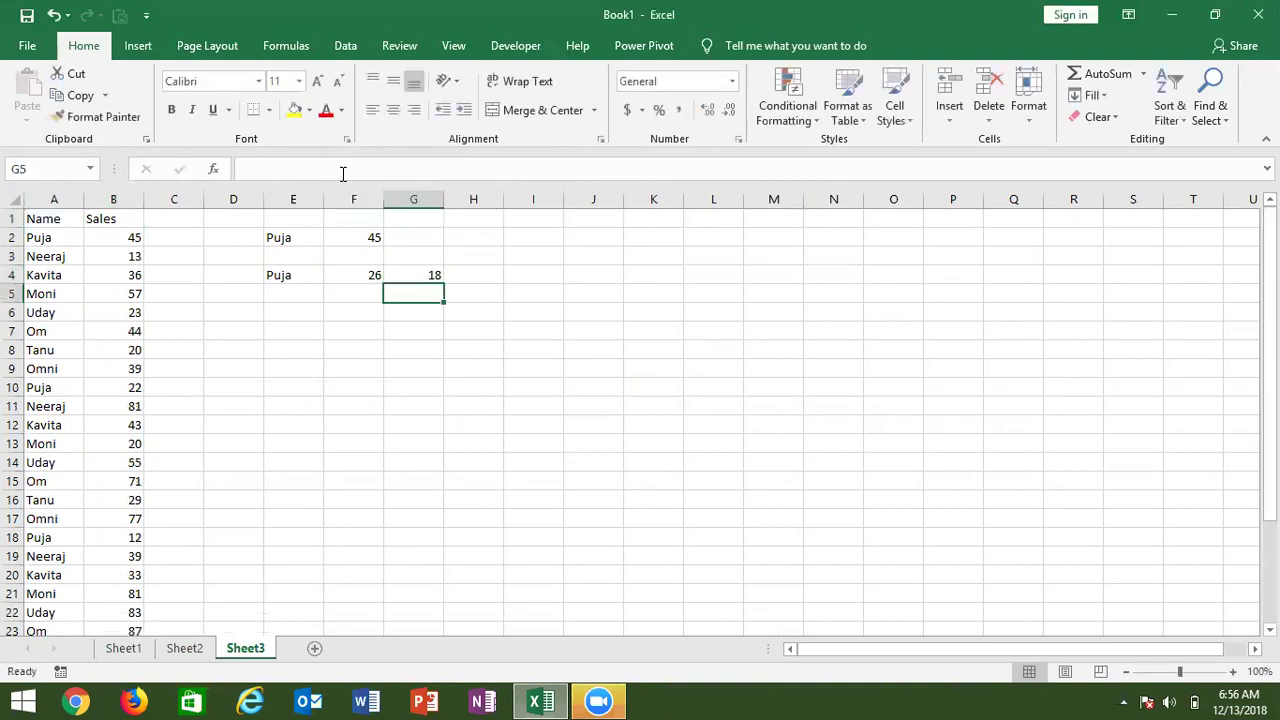
- Change G4's row argument to F4-1 so the formula returns 48
{"action": "key", "text": "Up"}
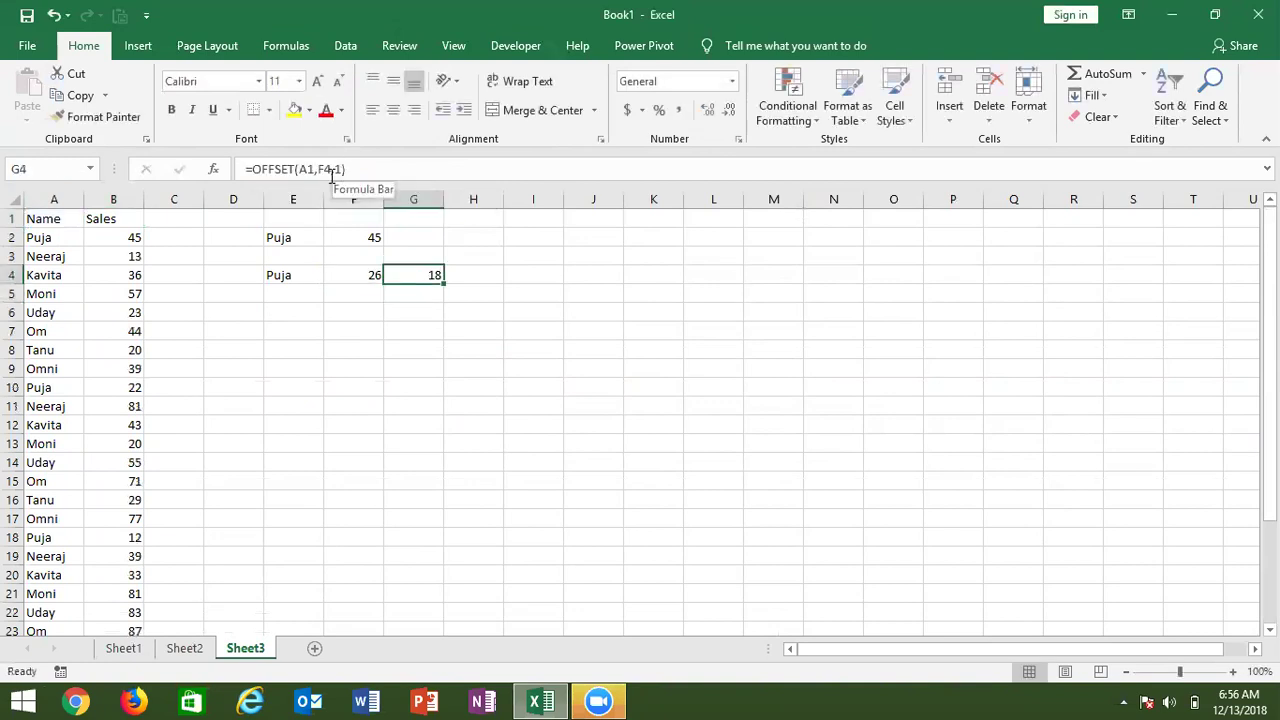
{"action": "left_click", "coordinate": [332, 169]}
{"action": "type", "text": "-2"}
{"action": "key", "text": "BackSpace"}
{"action": "type", "text": "1"}
{"action": "key", "text": "Return"}
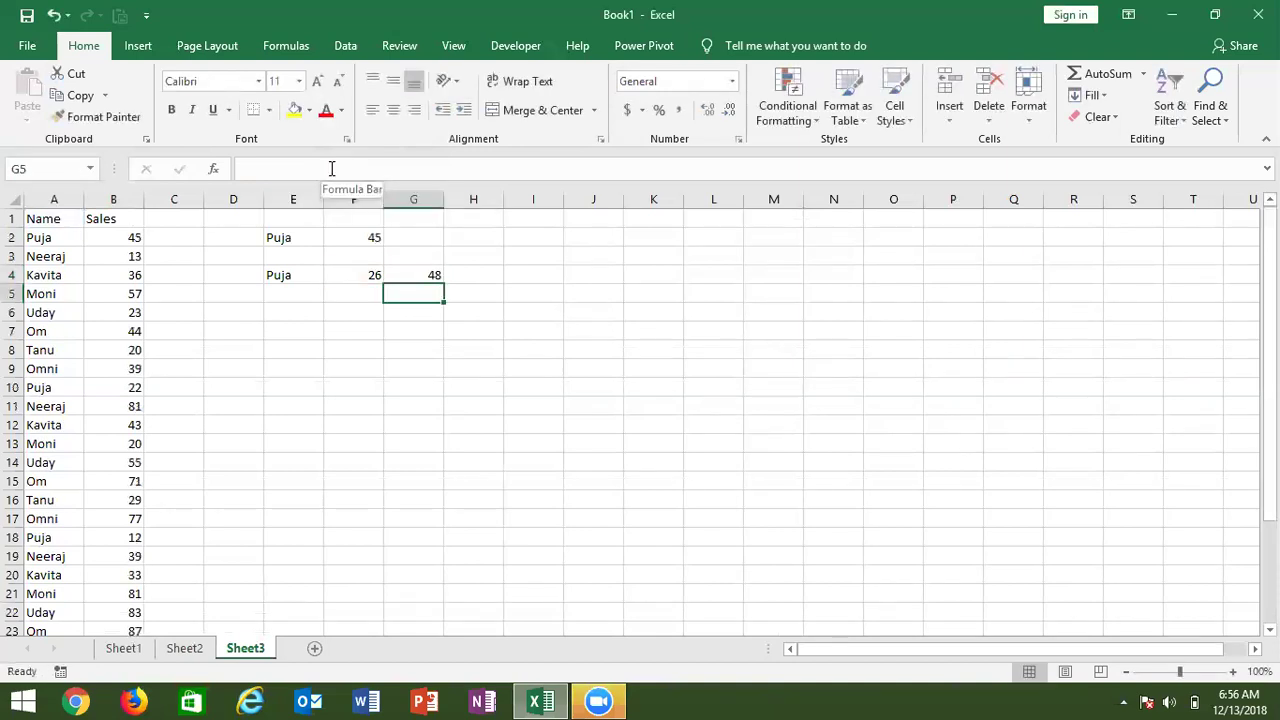
{"action": "key", "text": "Up"}
{"action": "key", "text": "Left"}
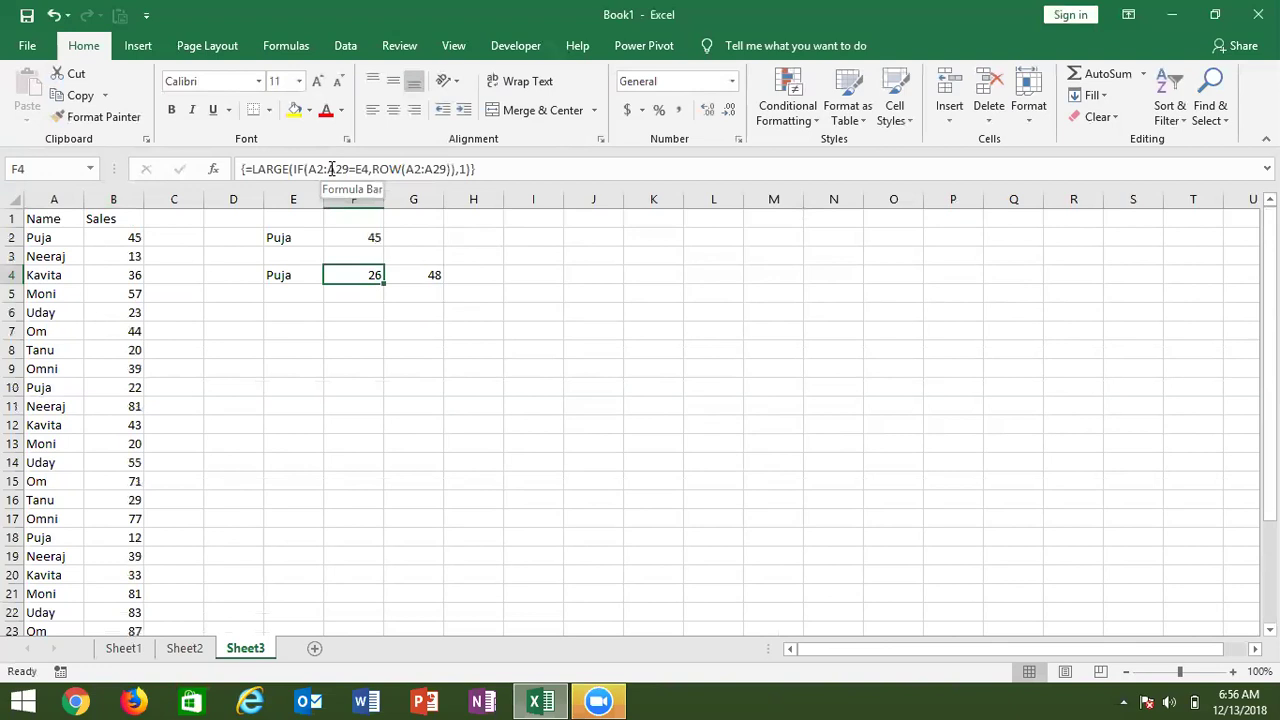
- Evaluate F4's LARGE(IF(ROW(A2:A29))) formula step by step until it returns 26
{"action": "left_click", "coordinate": [286, 45]}
{"action": "left_click", "coordinate": [908, 126]}
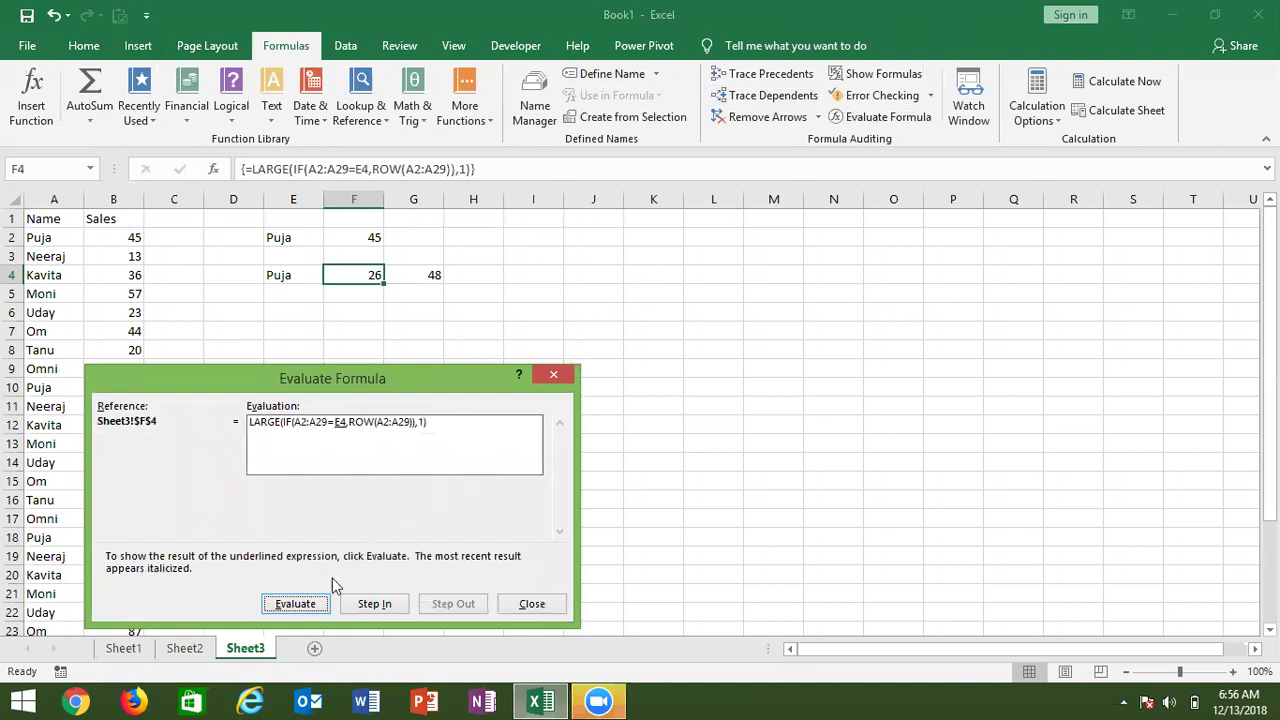
{"action": "left_click", "coordinate": [296, 604]}
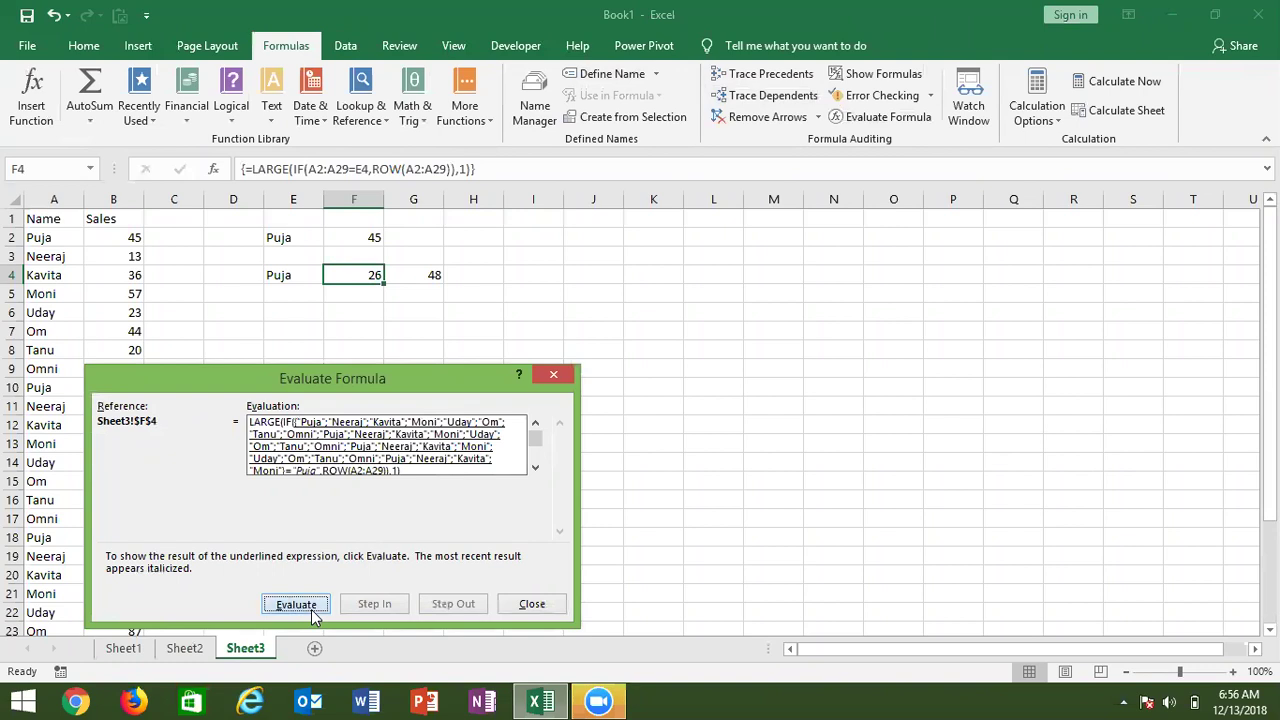
{"action": "left_click", "coordinate": [311, 605]}
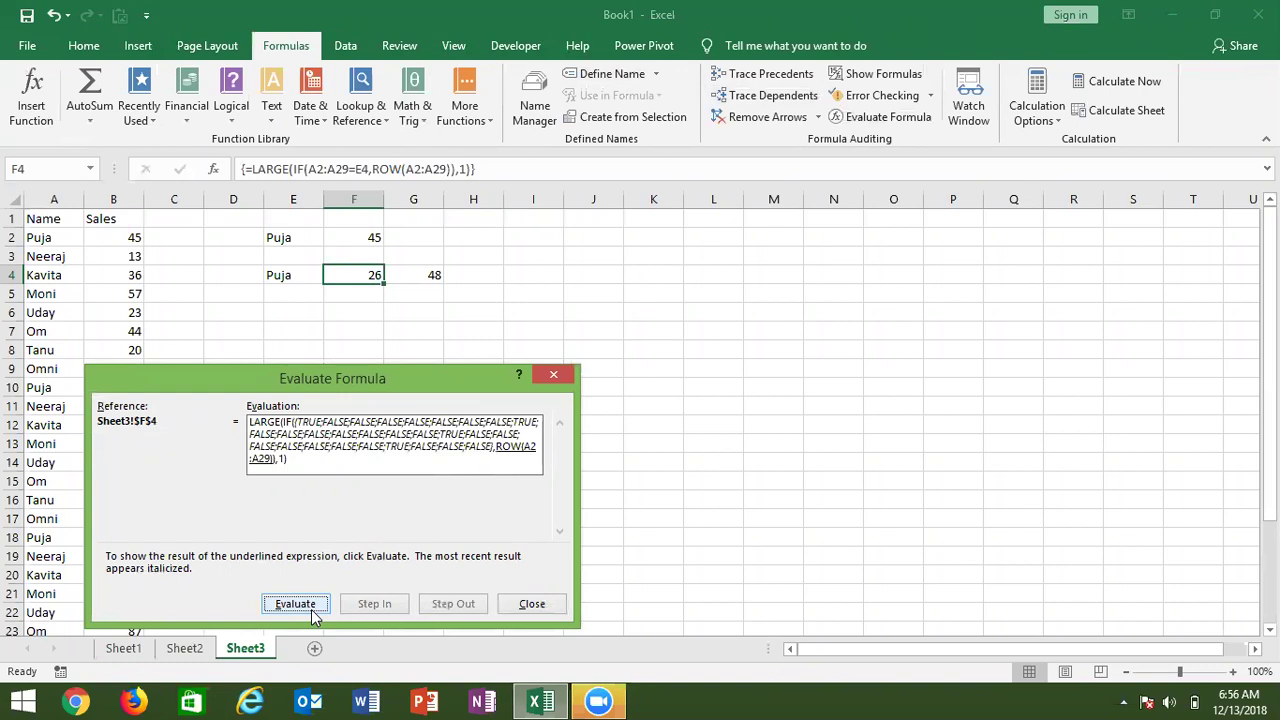
{"action": "left_click", "coordinate": [311, 605]}
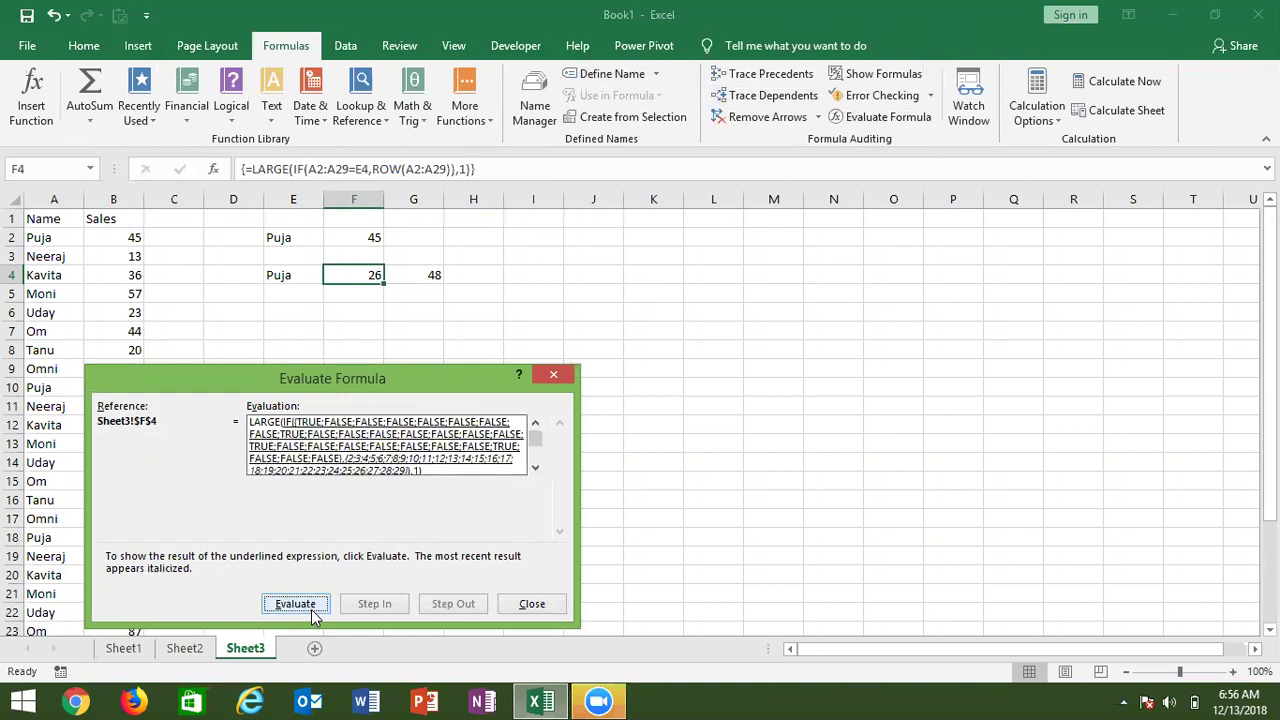
{"action": "left_click", "coordinate": [311, 609]}
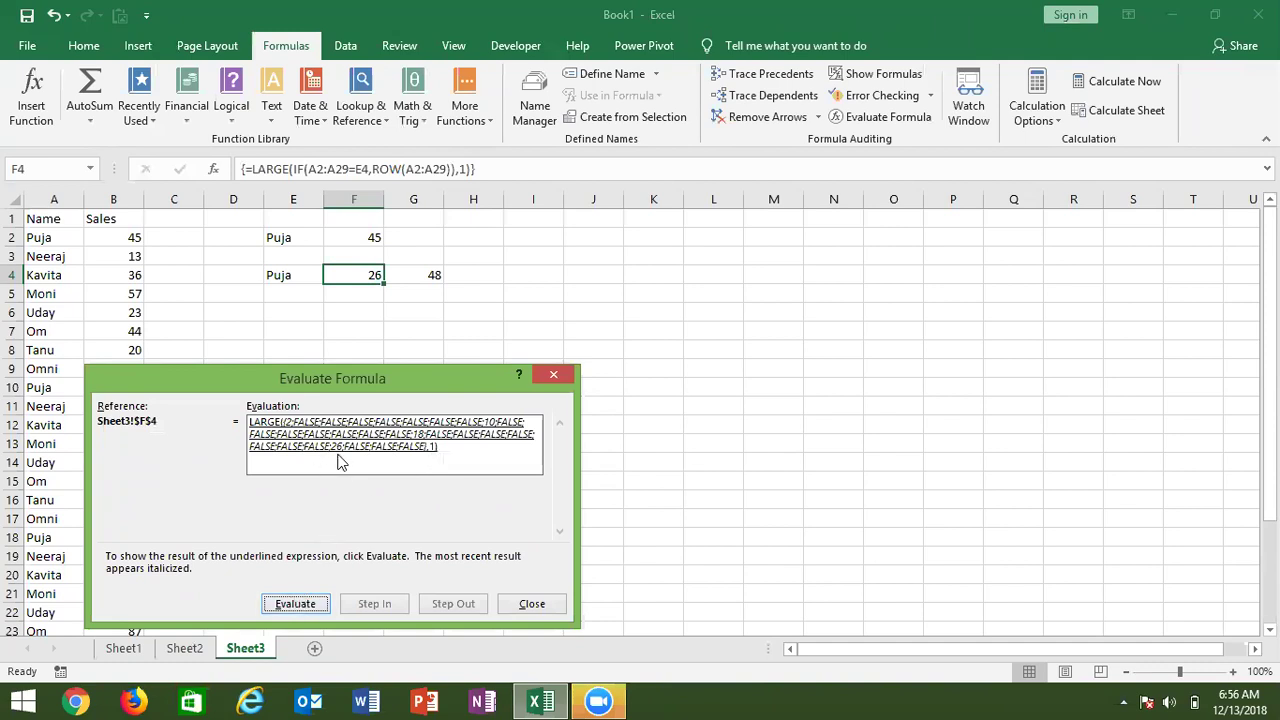
{"action": "left_click", "coordinate": [300, 605]}
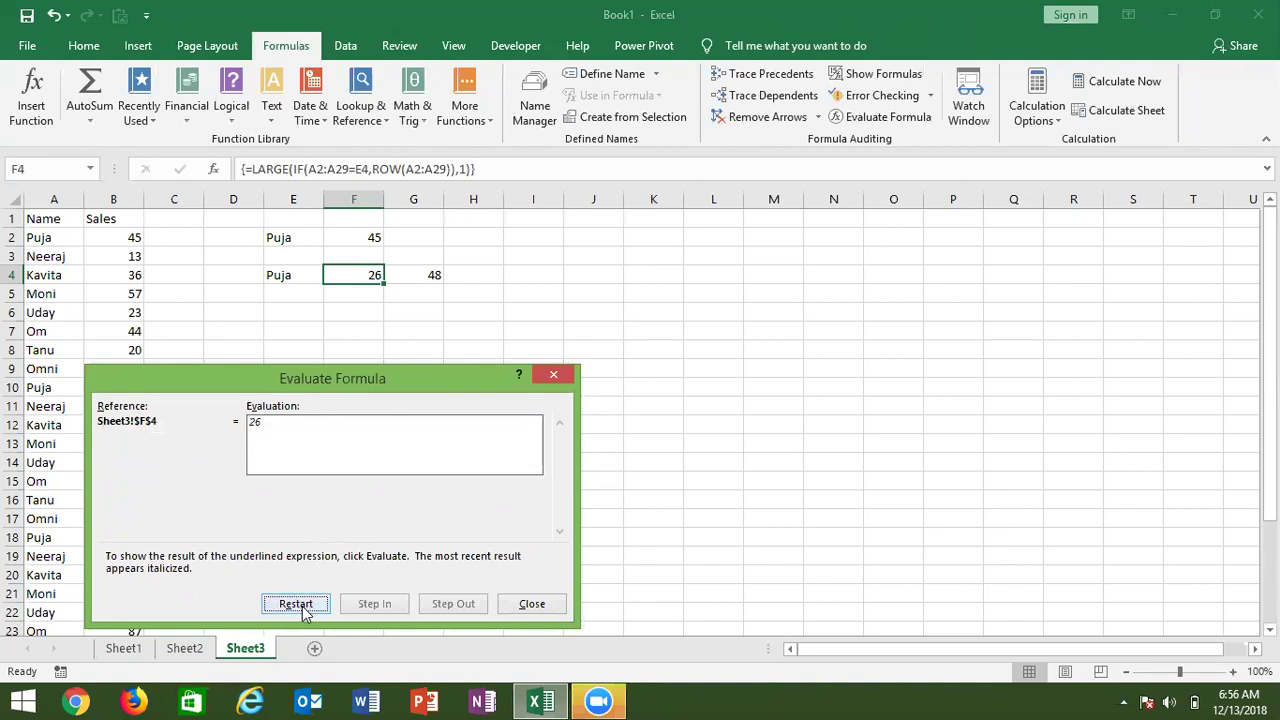
- Close the evaluation and copy the name Puja from E4 into E5
{"action": "left_click", "coordinate": [527, 603]}
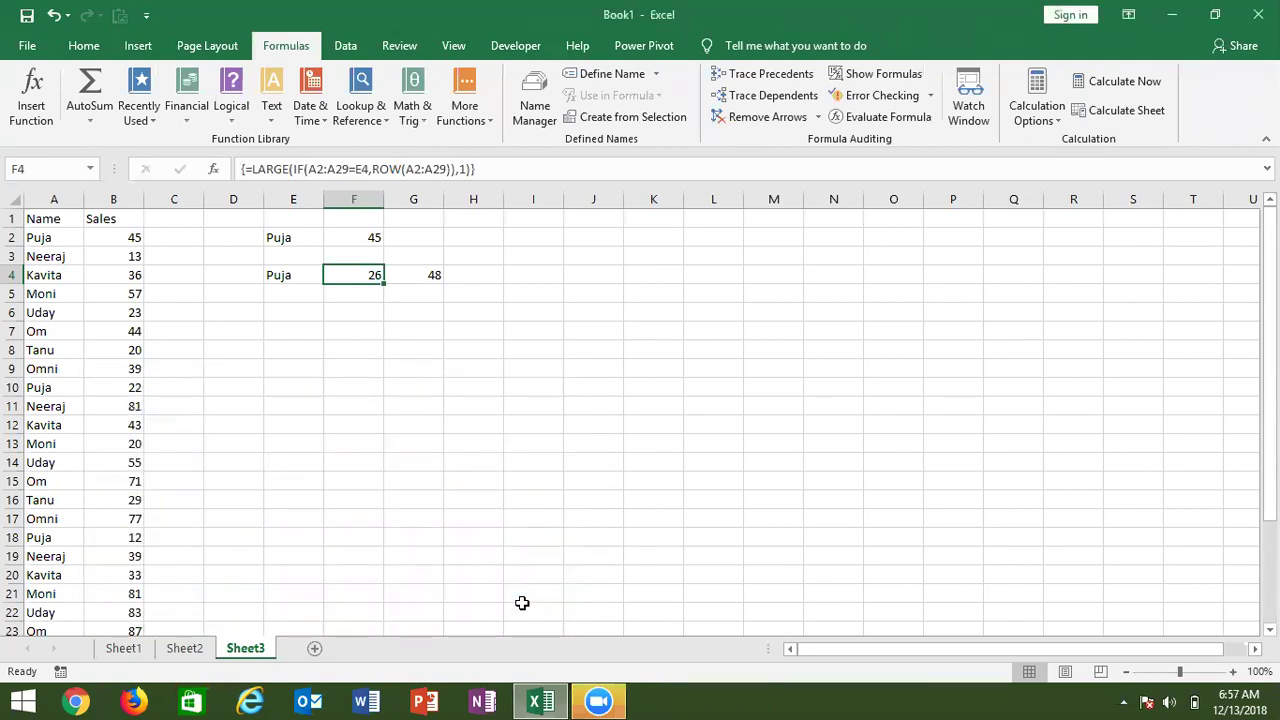
{"action": "key", "text": "Left"}
{"action": "key", "text": "ctrl+c"}
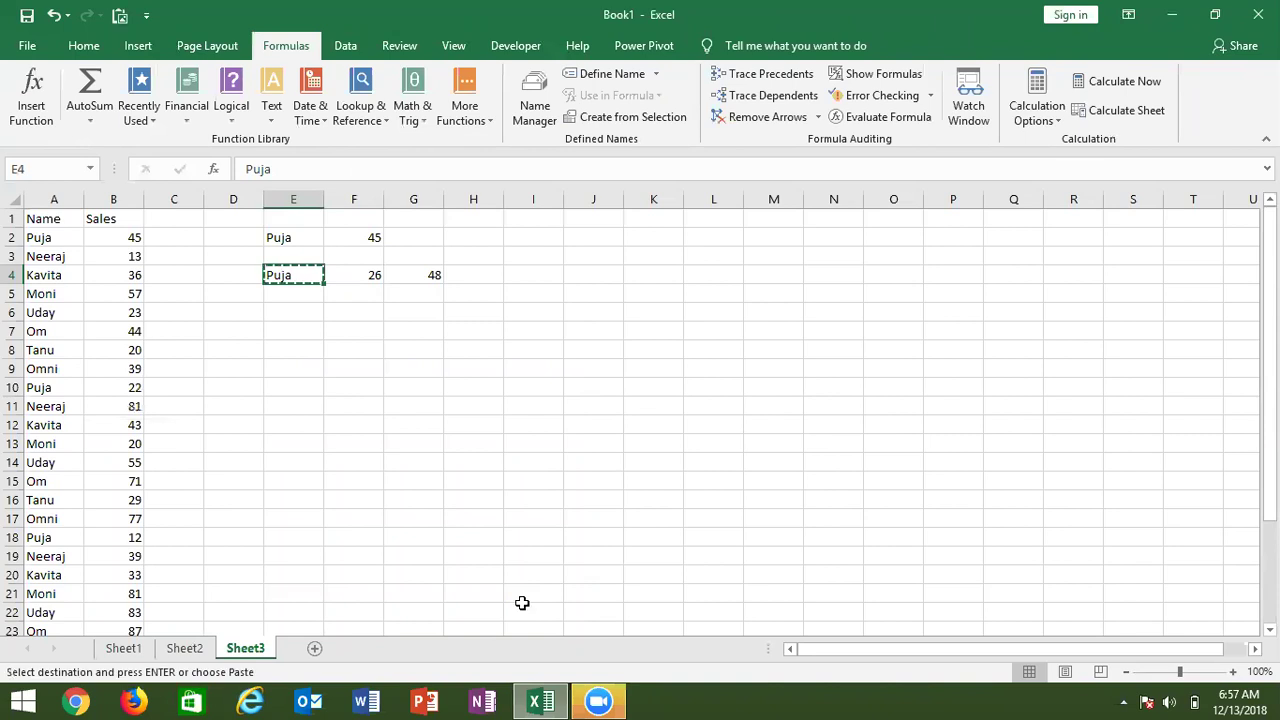
{"action": "key", "text": "Down"}
{"action": "key", "text": "ctrl+v"}
{"action": "key", "text": "Up"}
{"action": "key", "text": "Right"}
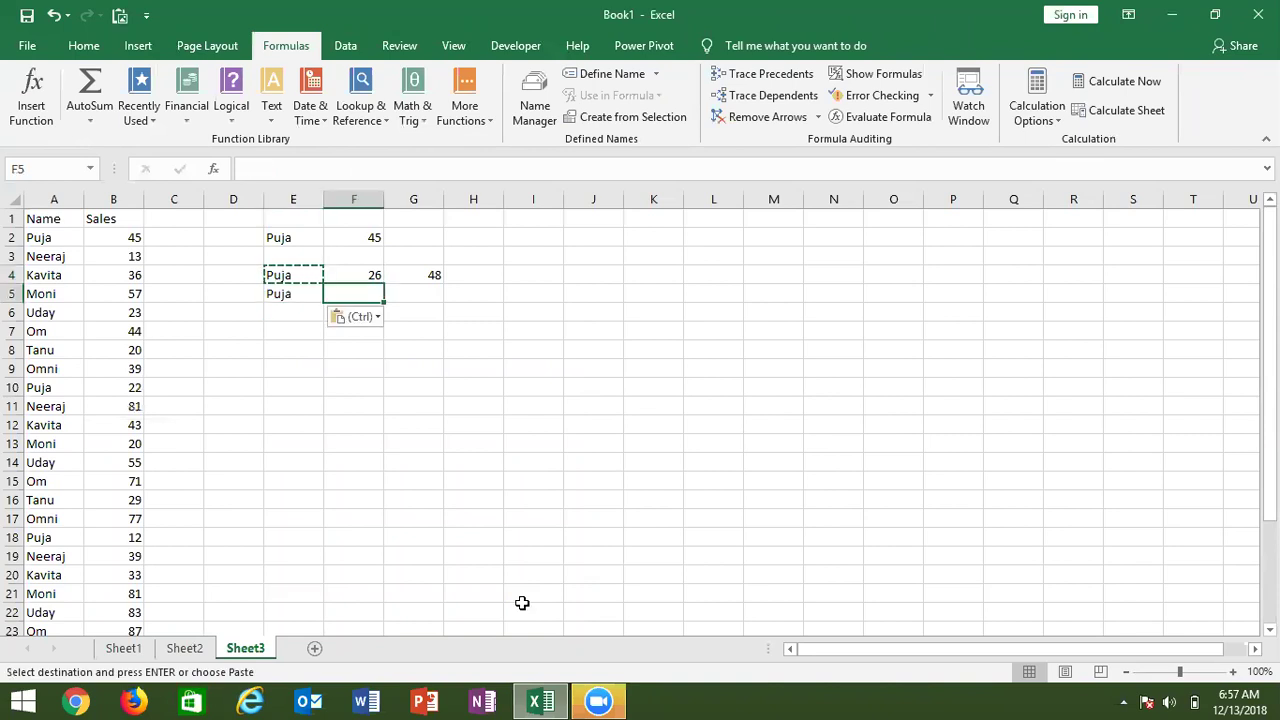
{"action": "key", "text": "Down"}
{"action": "key", "text": "ctrl"}
{"action": "key", "text": "Escape"}
- Re-commit F4 with Ctrl+Shift+Enter and paste the LARGE formula into F5 and G5
{"action": "key", "text": "Up"}
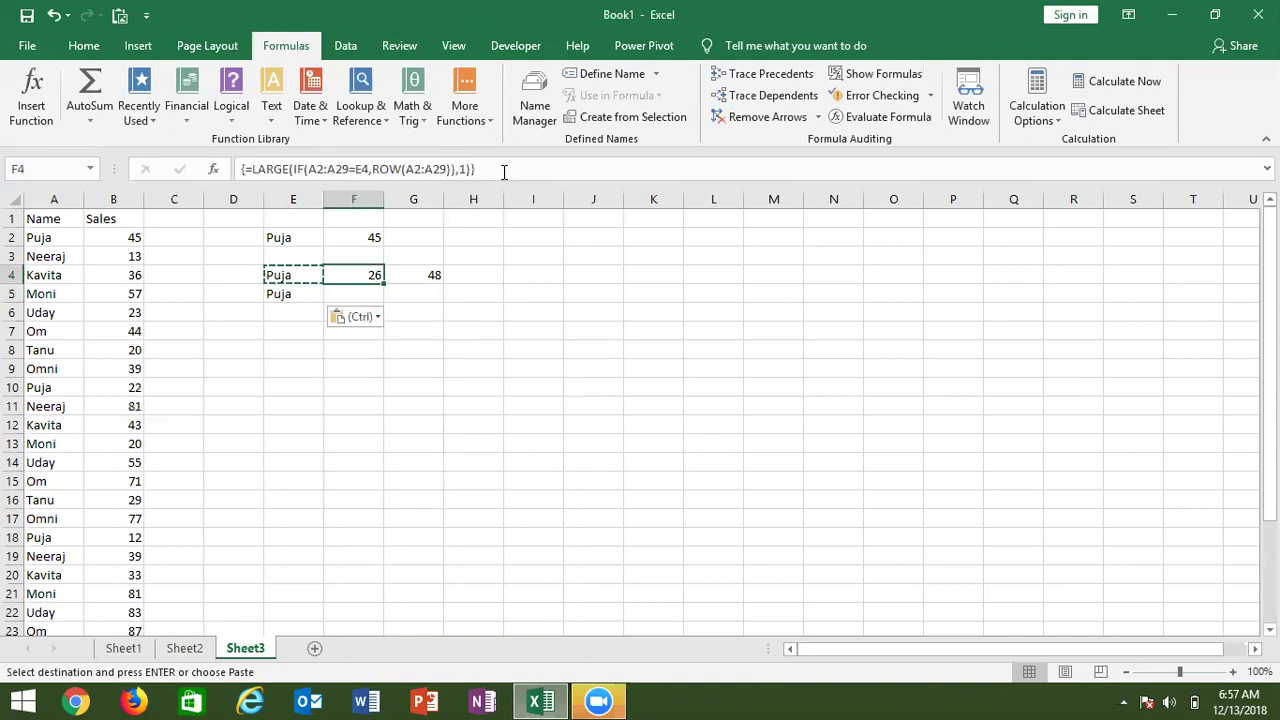
{"action": "left_click_drag", "start_coordinate": [503, 169], "coordinate": [157, 120]}
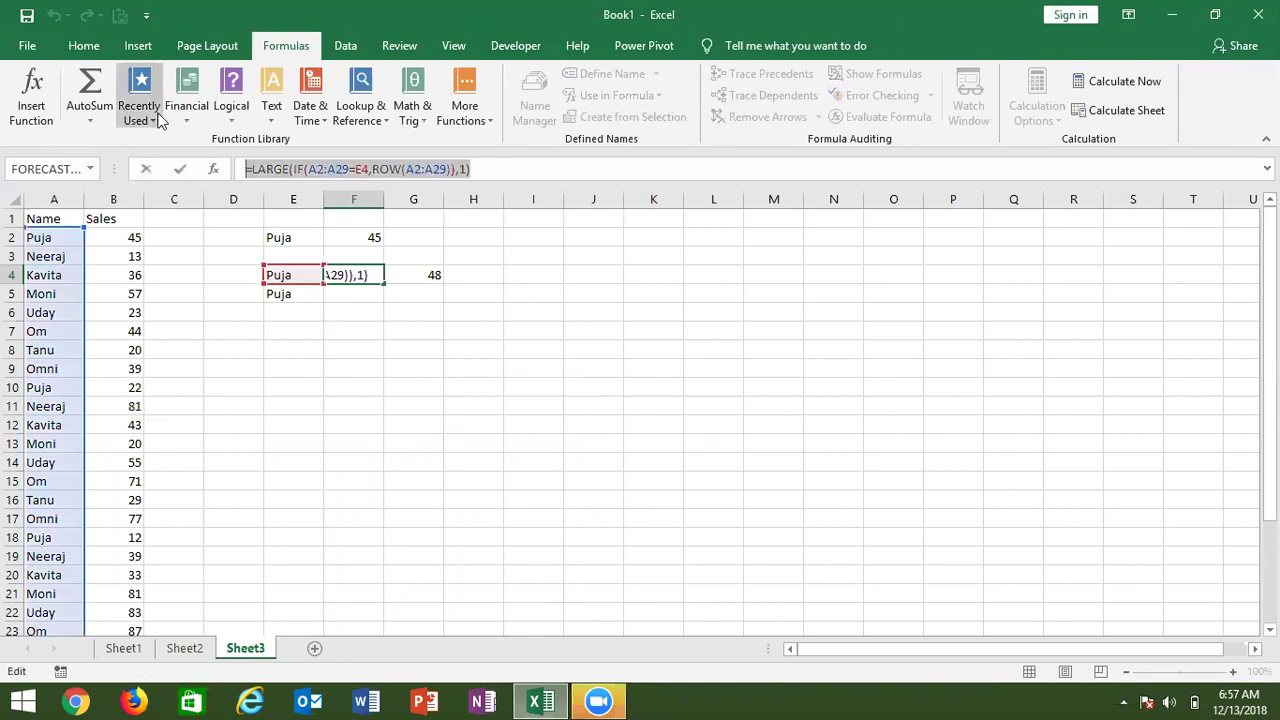
{"action": "key", "text": "ctrl+shift+Return"}
{"action": "key", "text": "Down"}
{"action": "key", "text": "ctrl+v"}
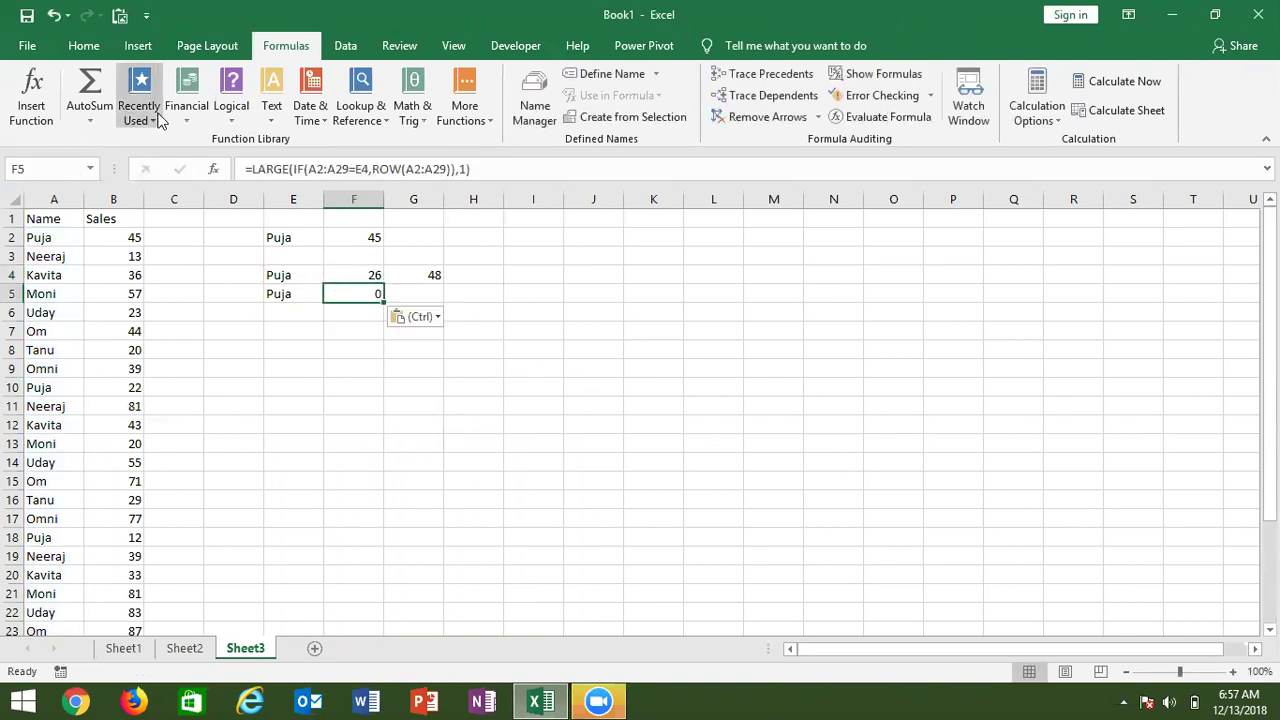
{"action": "key", "text": "Right"}
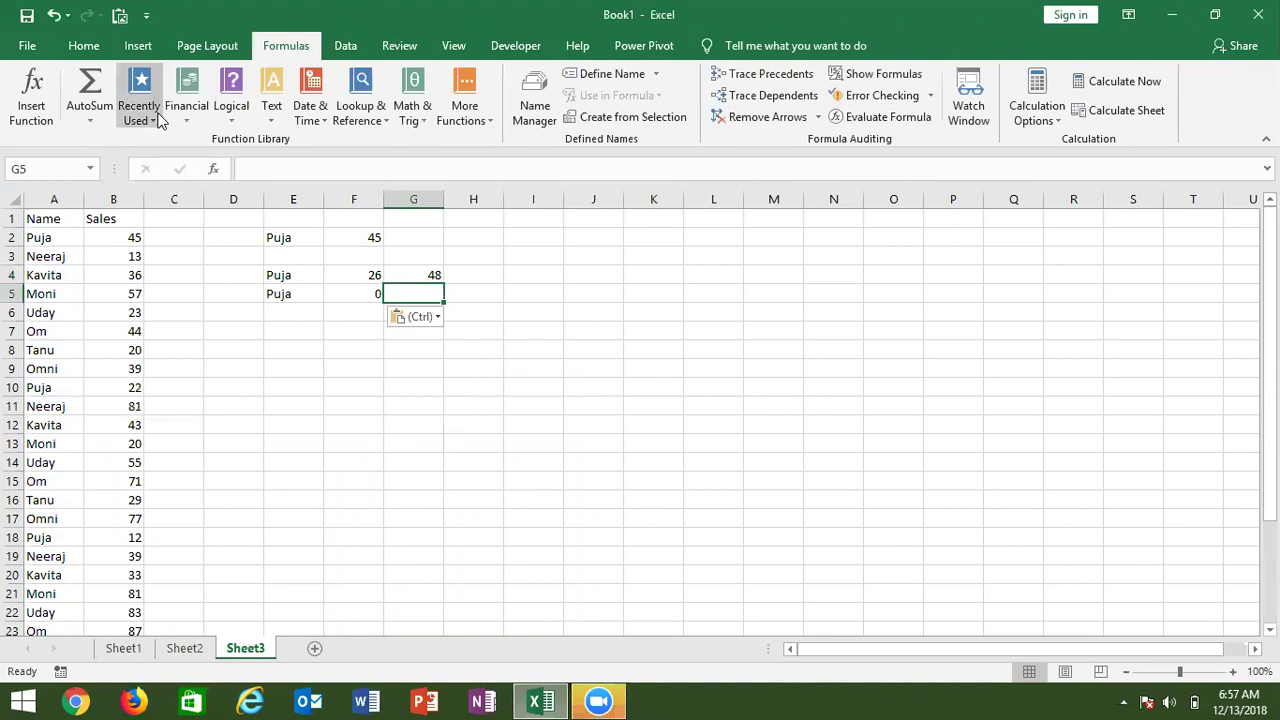
{"action": "key", "text": "ctrl+v"}
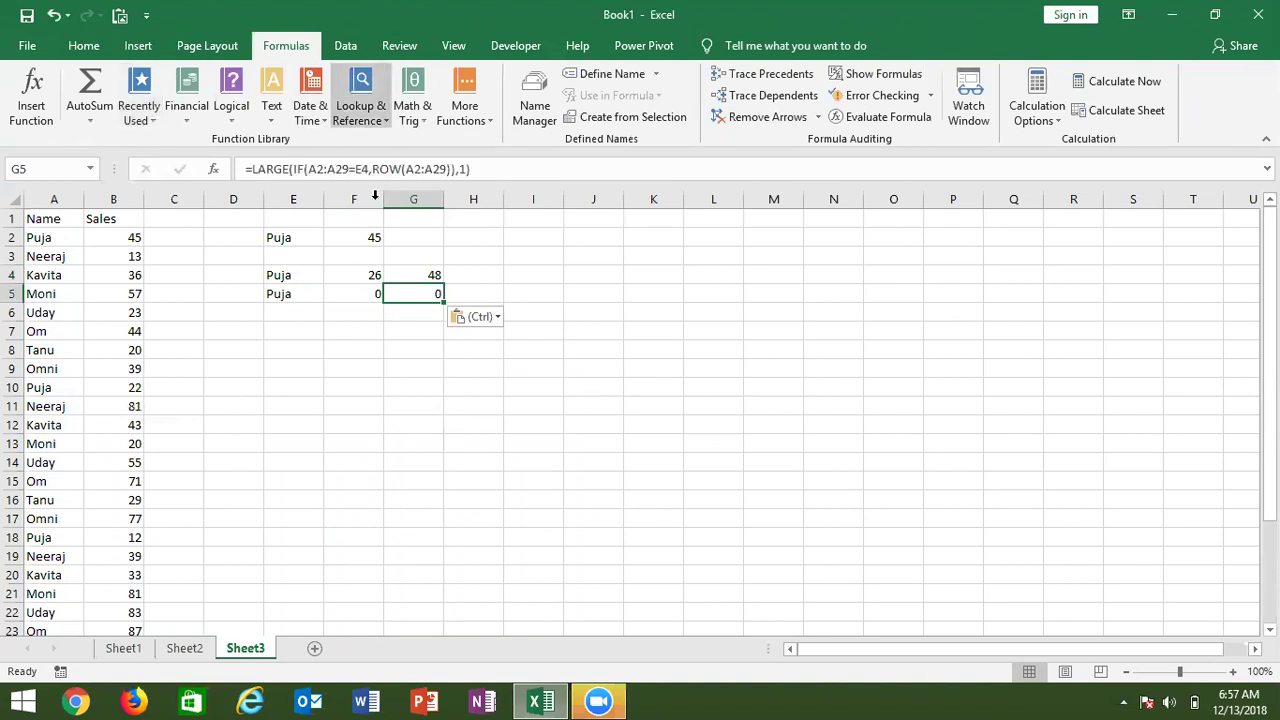
- Change F5's LARGE to SMALL and commit it as an array formula
{"action": "double_click", "coordinate": [364, 292]}
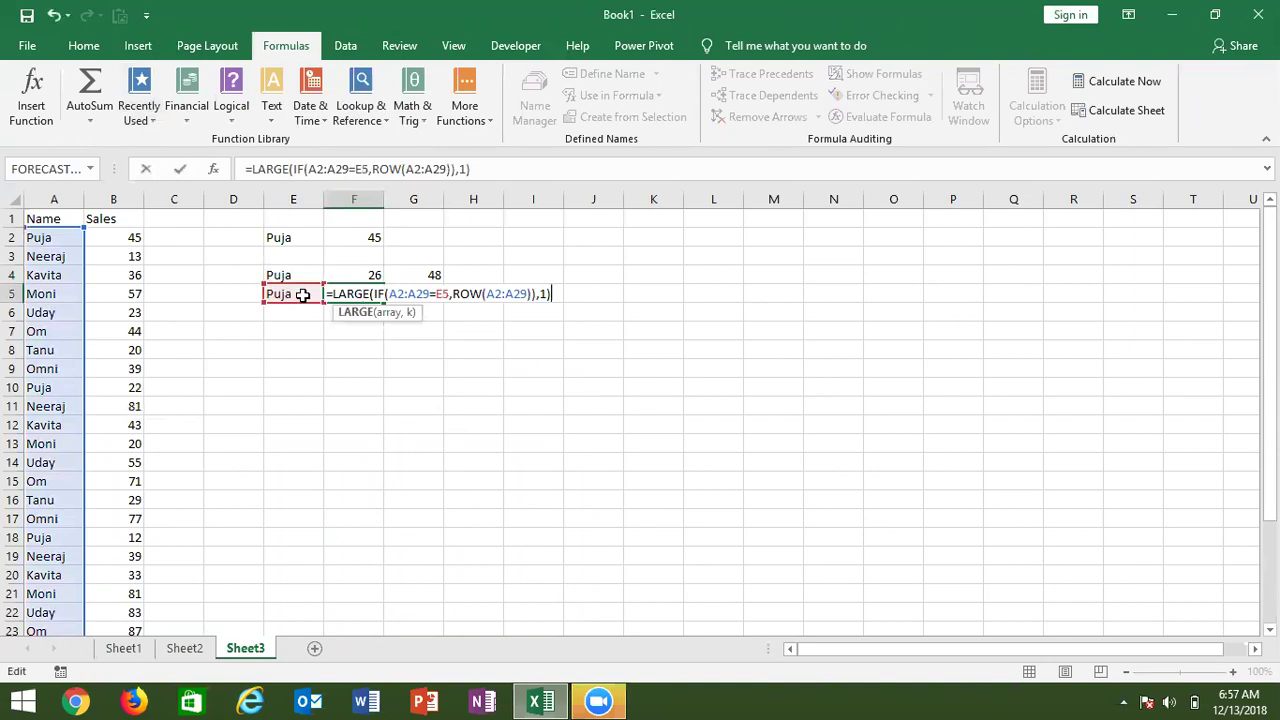
{"action": "key", "text": "Return"}
{"action": "key", "text": "Up"}
{"action": "left_click", "coordinate": [277, 167]}
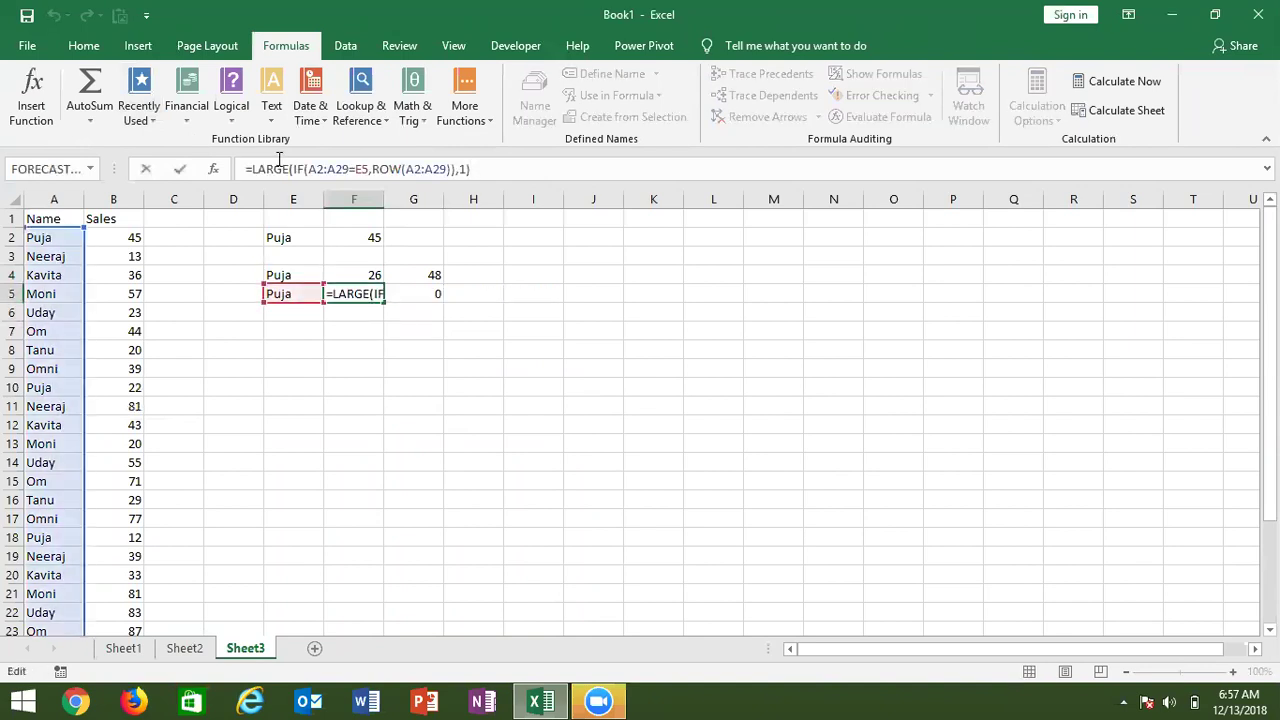
{"action": "double_click", "coordinate": [277, 167]}
{"action": "type", "text": "sma"}
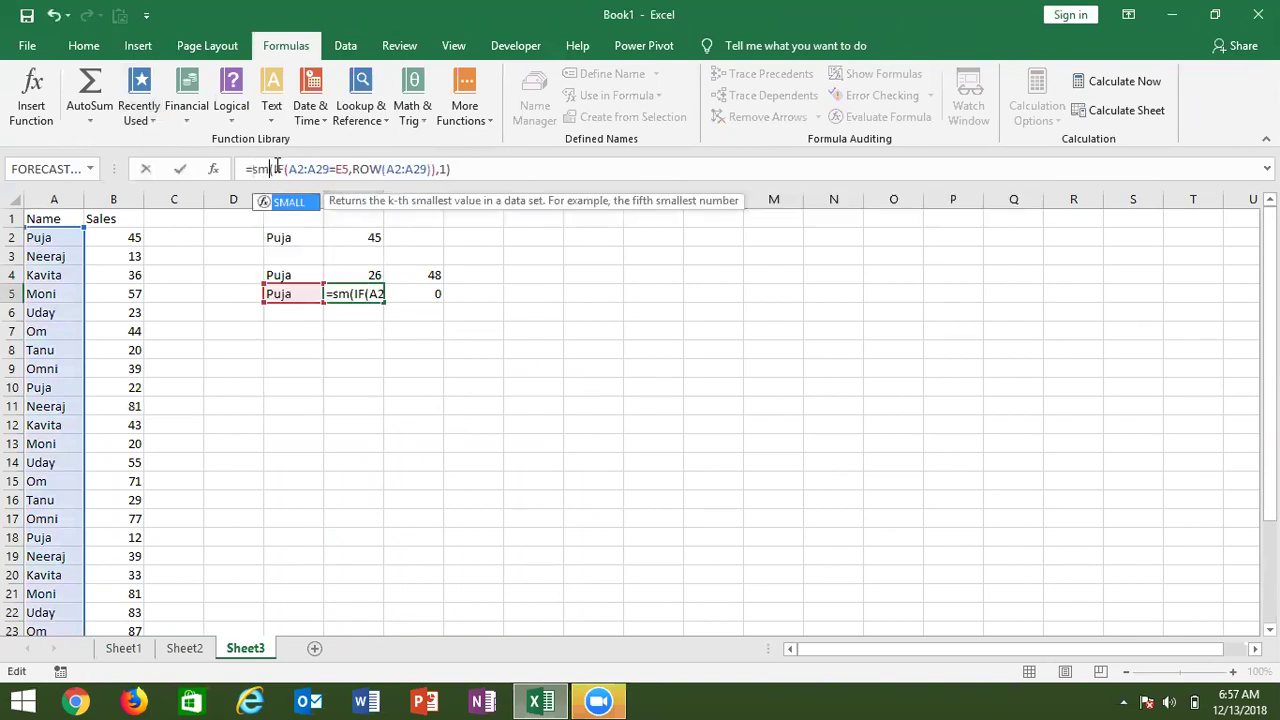
{"action": "key", "text": "Tab"}
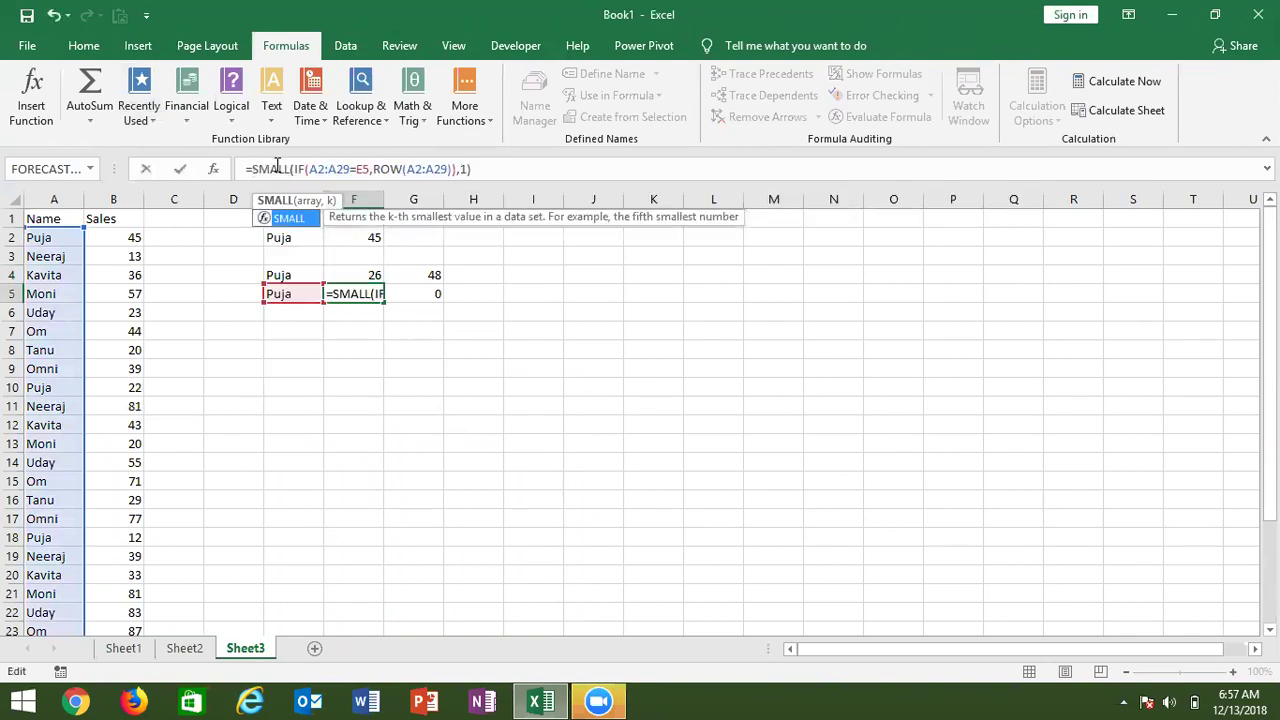
{"action": "key", "text": "ctrl+shift+Return"}
- Replace G5's formula with =OFFSET(A1,F5-1,1)
{"action": "key", "text": "Right"}
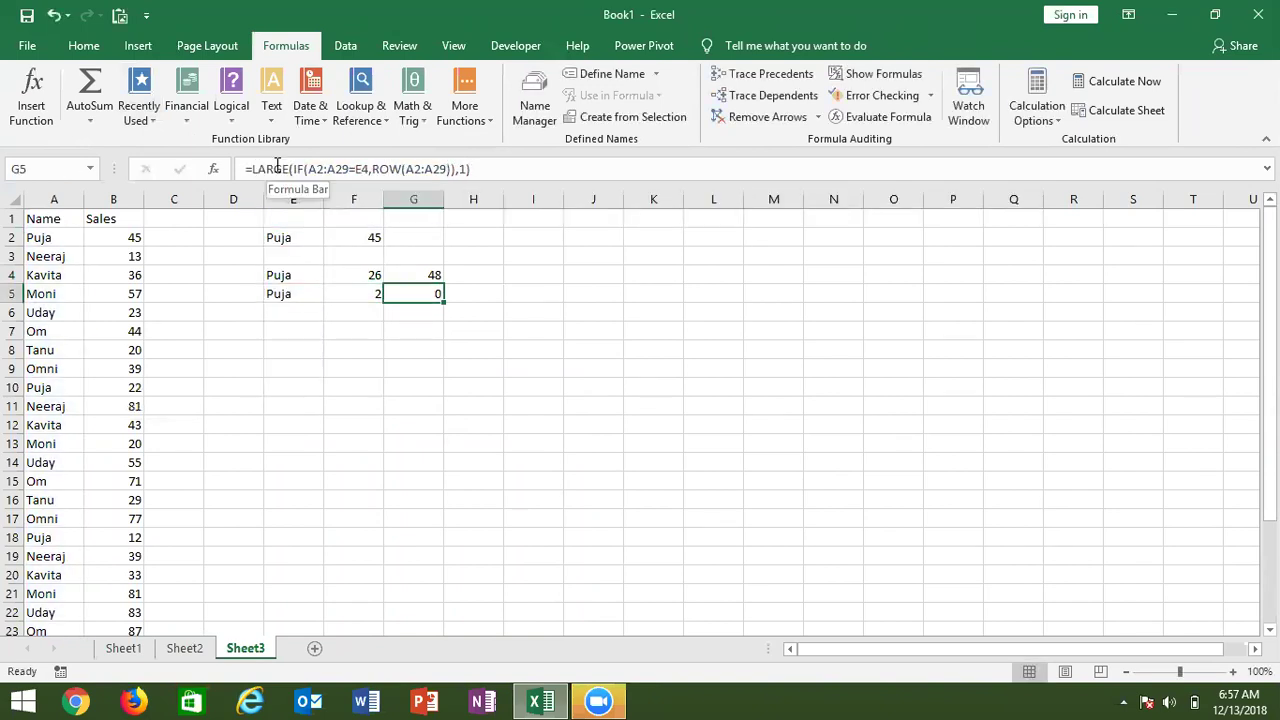
{"action": "left_click", "coordinate": [277, 167]}
{"action": "key", "text": "Escape"}
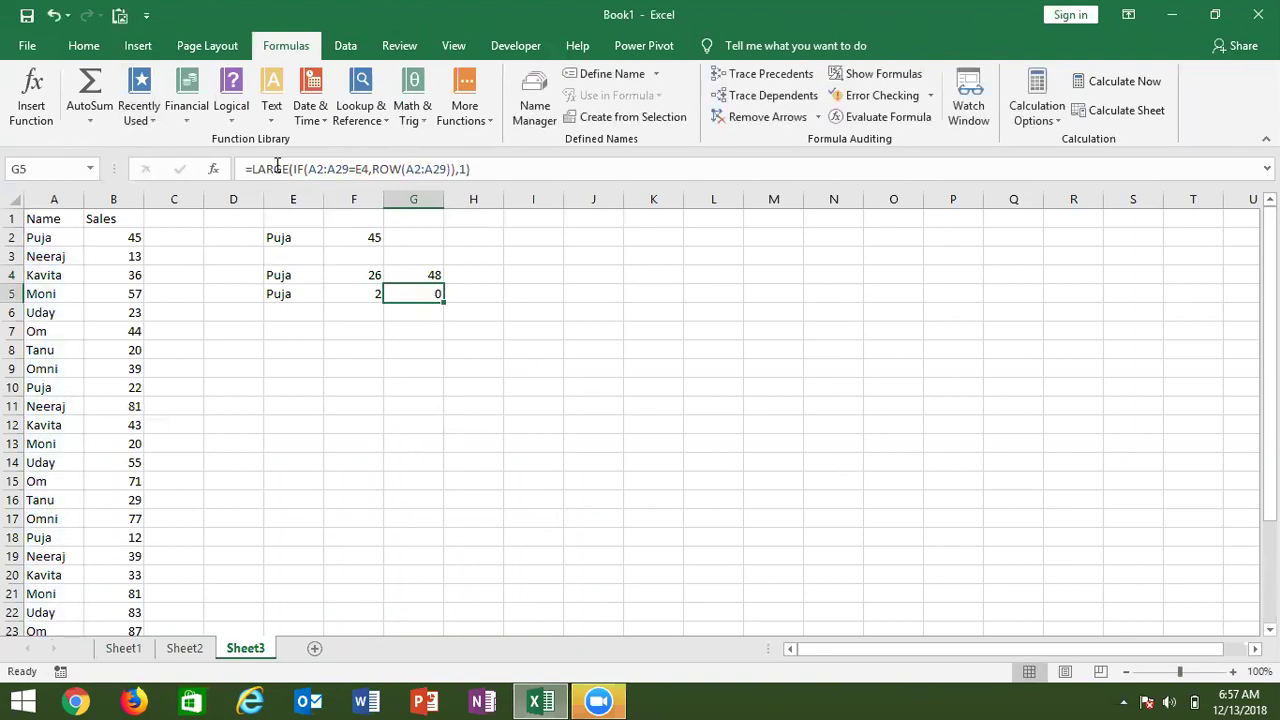
{"action": "key", "text": "Delete"}
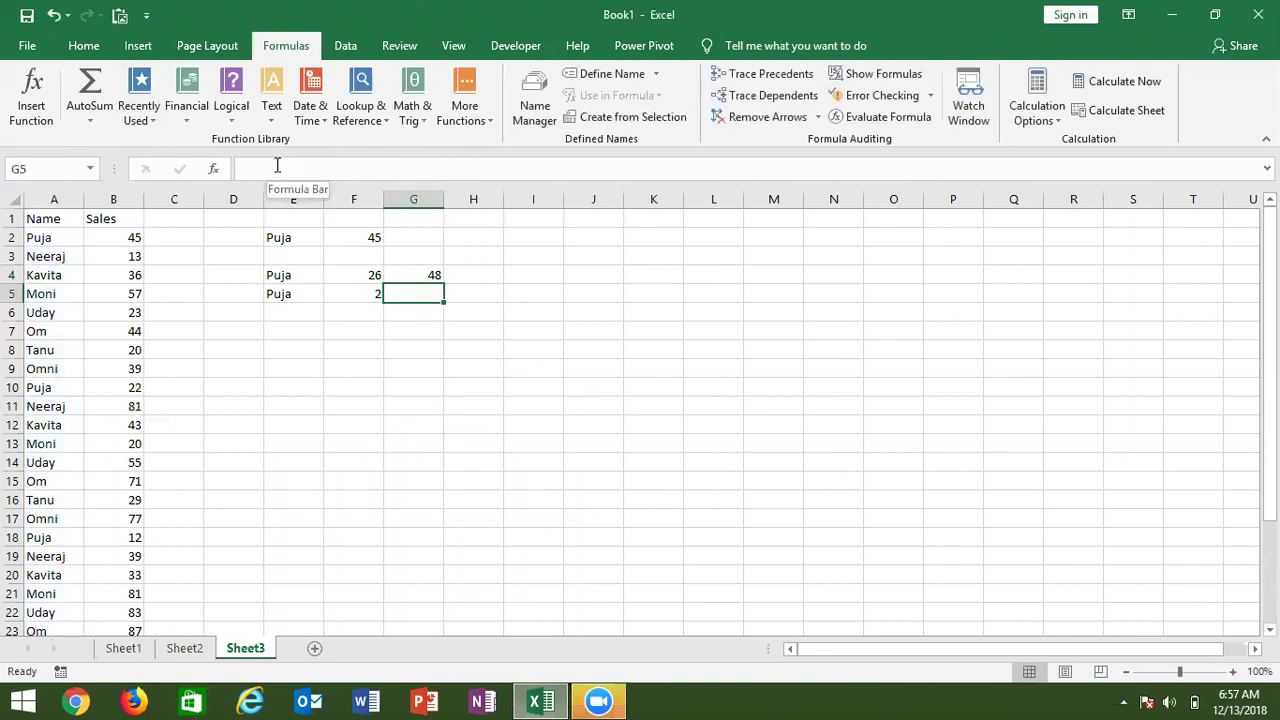
{"action": "type", "text": "=off"}
{"action": "key", "text": "Tab"}
{"action": "key", "text": "Left"}
{"action": "key", "text": "Left"}
{"action": "key", "text": "Left"}
{"action": "key", "text": "Left"}
{"action": "key", "text": "Left"}
{"action": "key", "text": "Up"}
{"action": "key", "text": "Up"}
{"action": "key", "text": "Up"}
{"action": "key", "text": "Up"}
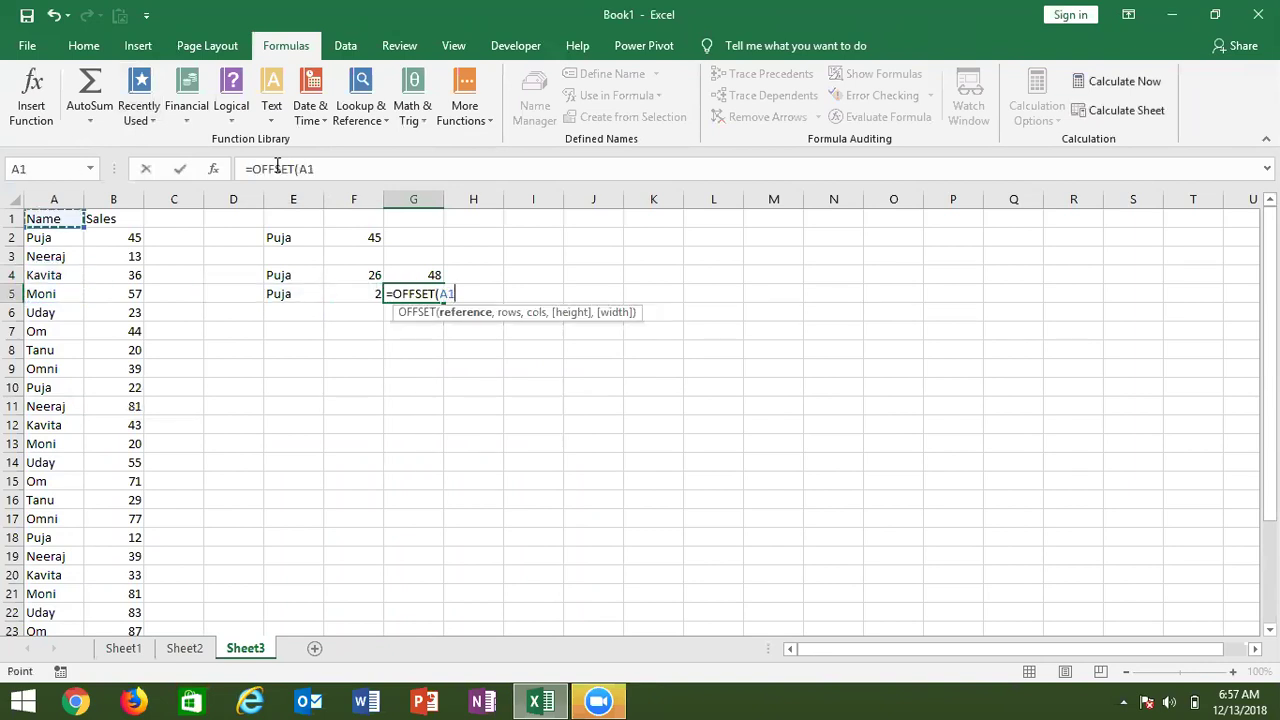
{"action": "type", "text": ","}
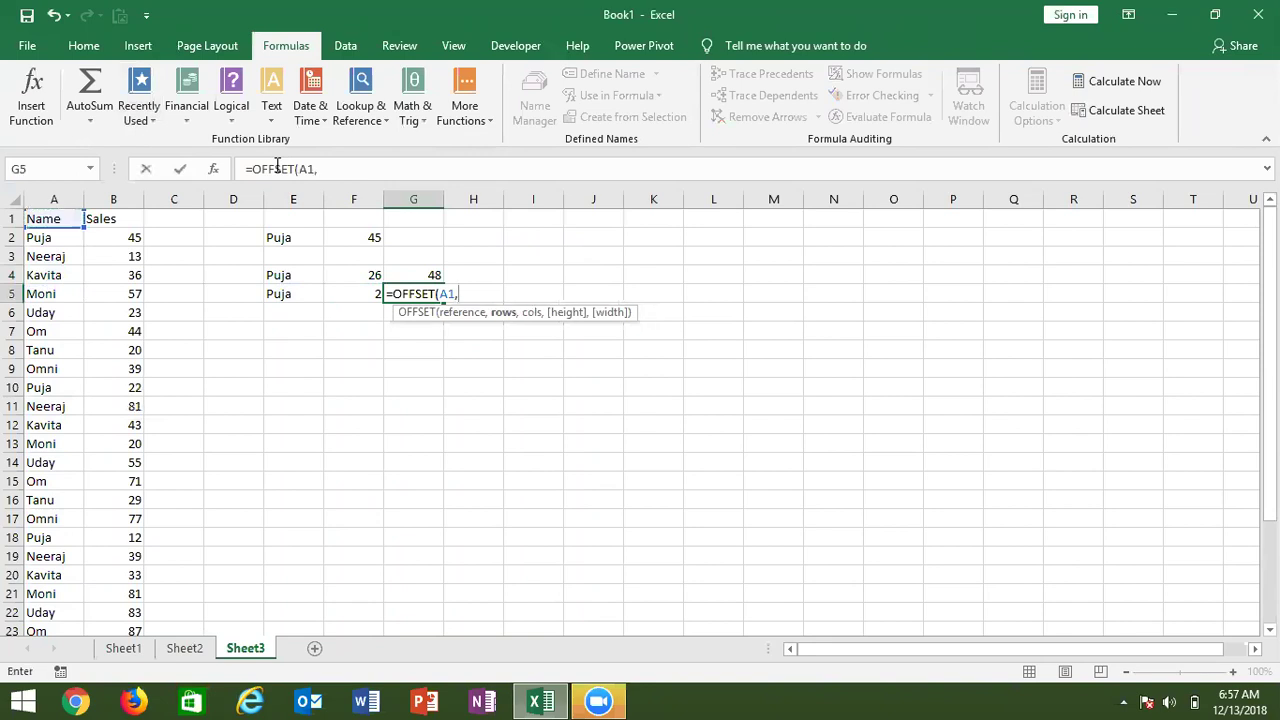
{"action": "key", "text": "Left"}
{"action": "type", "text": "-1"}
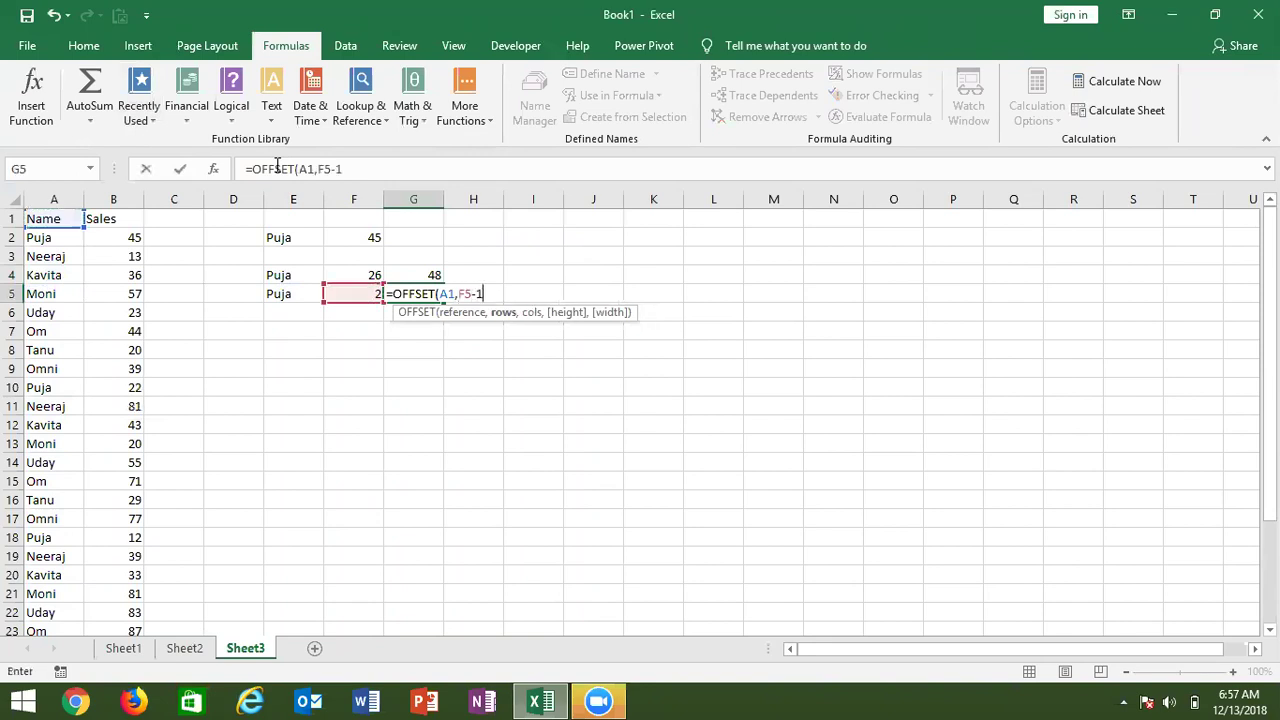
{"action": "type", "text": ",1"}
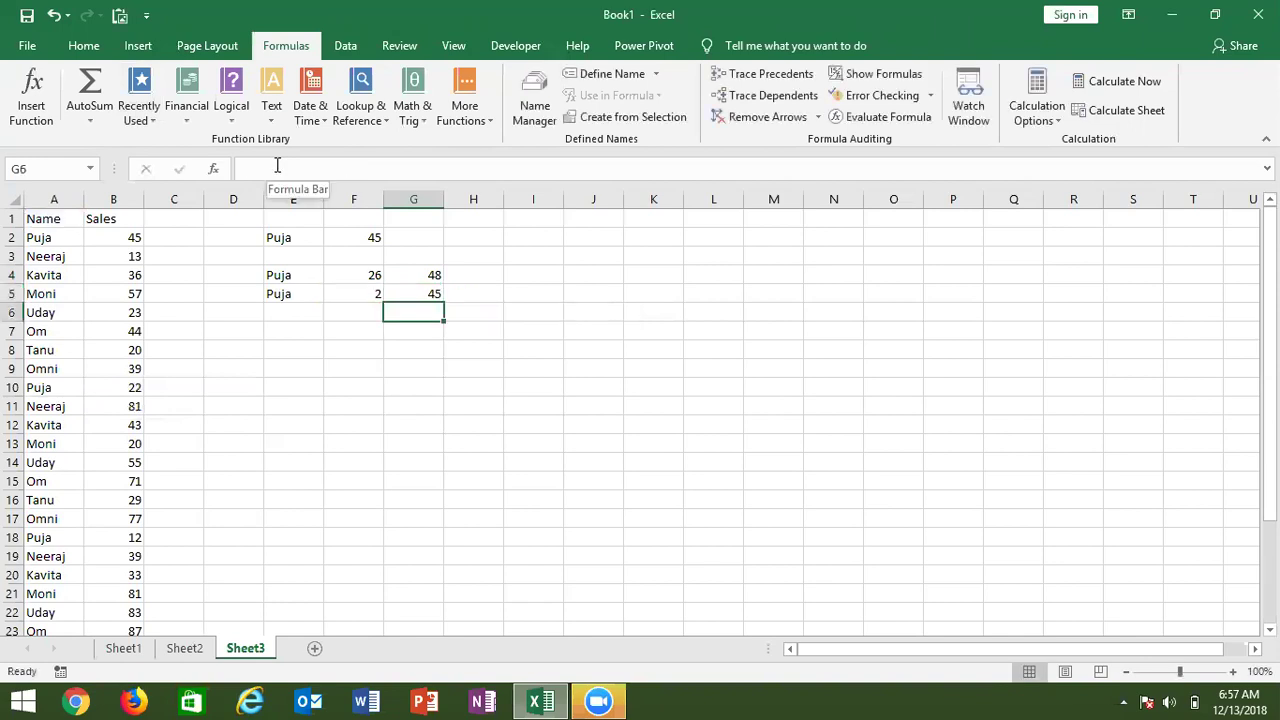
{"action": "key", "text": "Up"}
- Set F5's SMALL k argument to 2 as an array formula, giving row 10
{"action": "key", "text": "Left"}
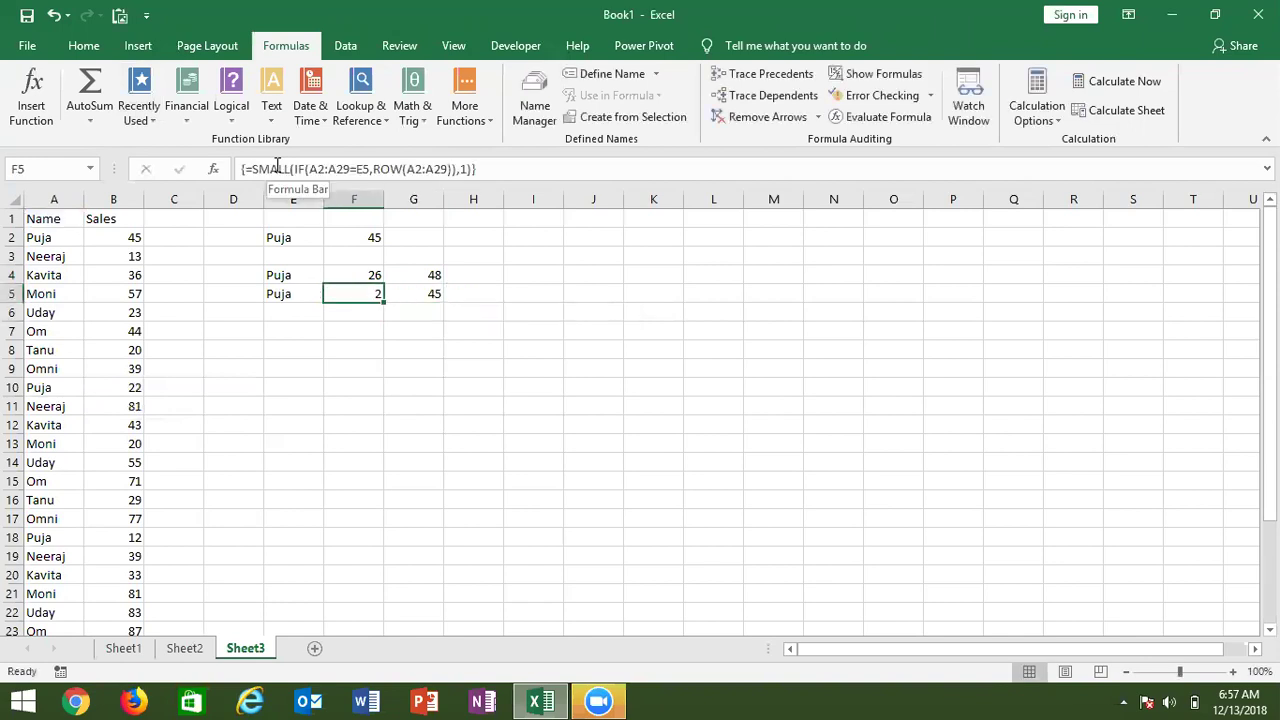
{"action": "left_click", "coordinate": [466, 170]}
{"action": "key", "text": "BackSpace"}
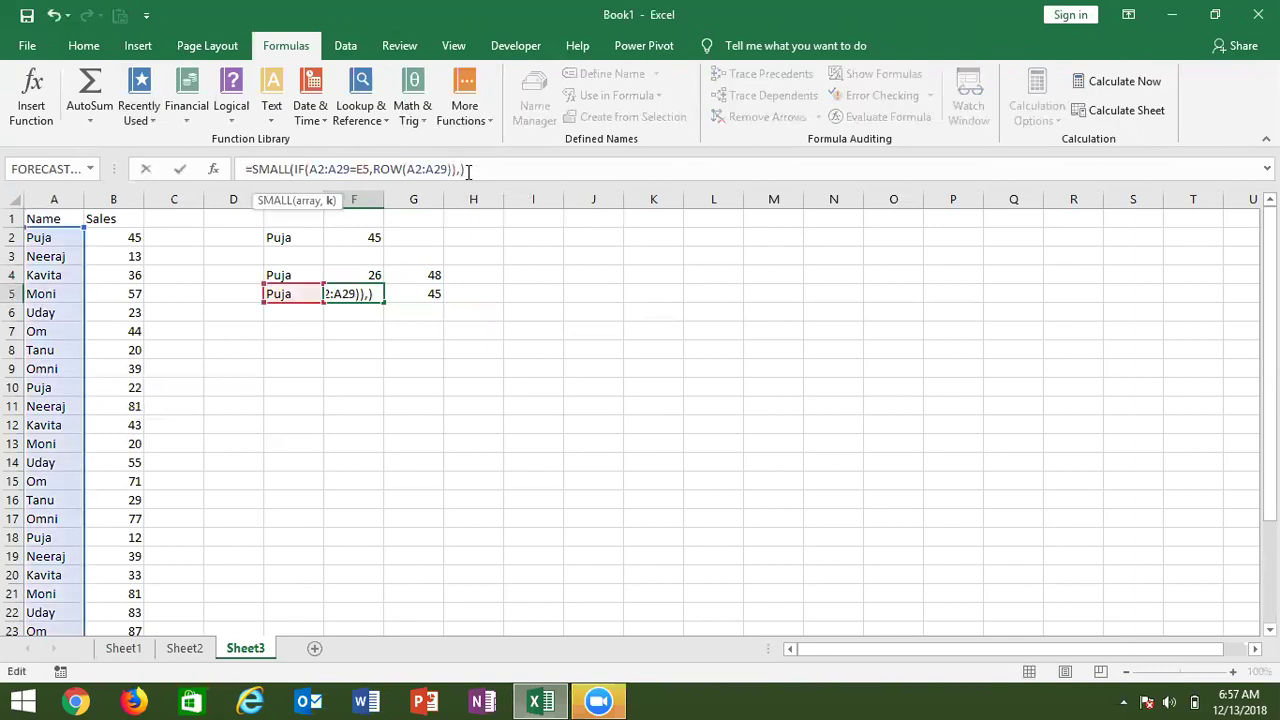
{"action": "type", "text": "2"}
{"action": "key", "text": "Return"}
{"action": "key", "text": "Up"}
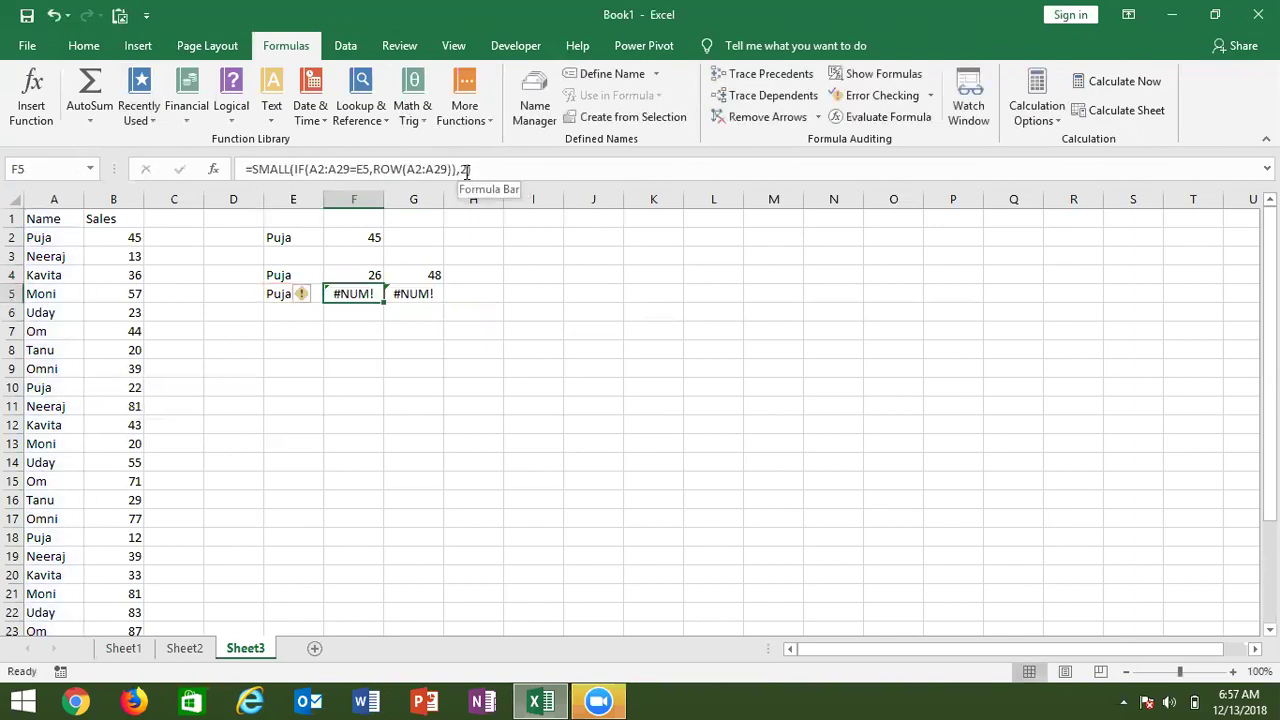
{"action": "left_click", "coordinate": [442, 170]}
{"action": "key", "text": "ctrl+shift+Return"}
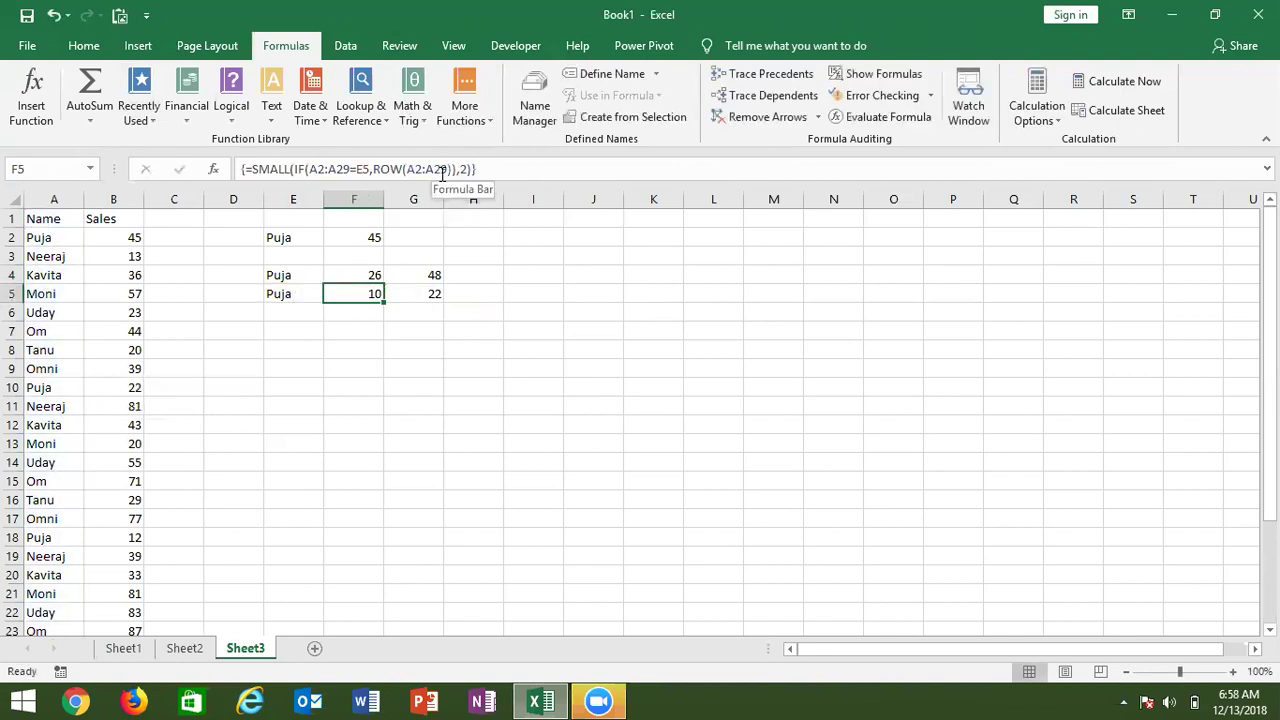
{"action": "left_click", "coordinate": [117, 389]}
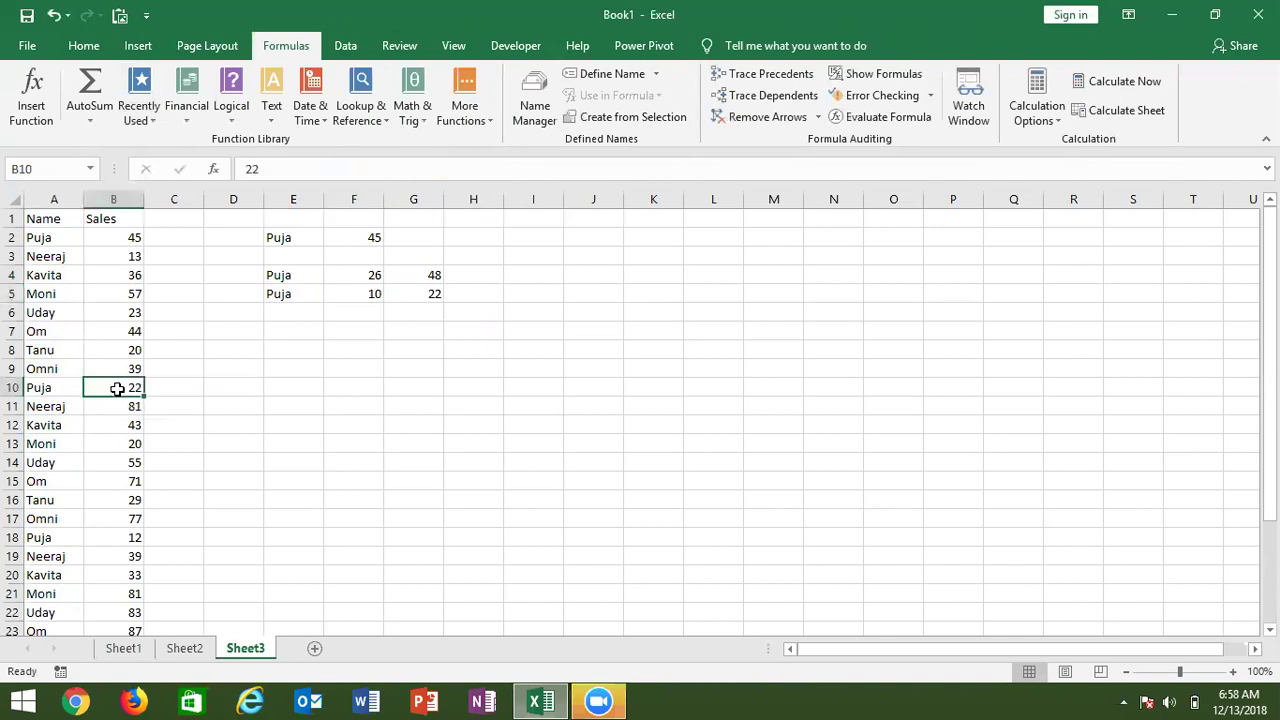
{"action": "left_click", "coordinate": [340, 290]}
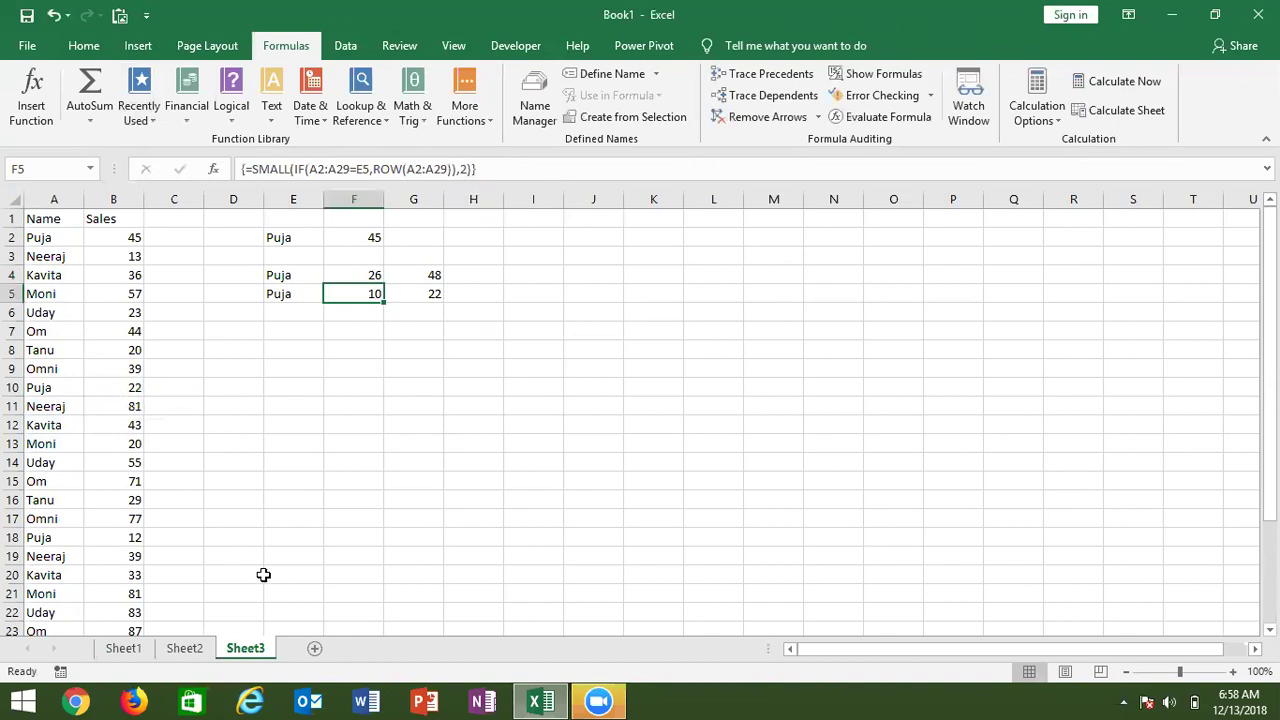
{"action": "left_click", "coordinate": [123, 649]}
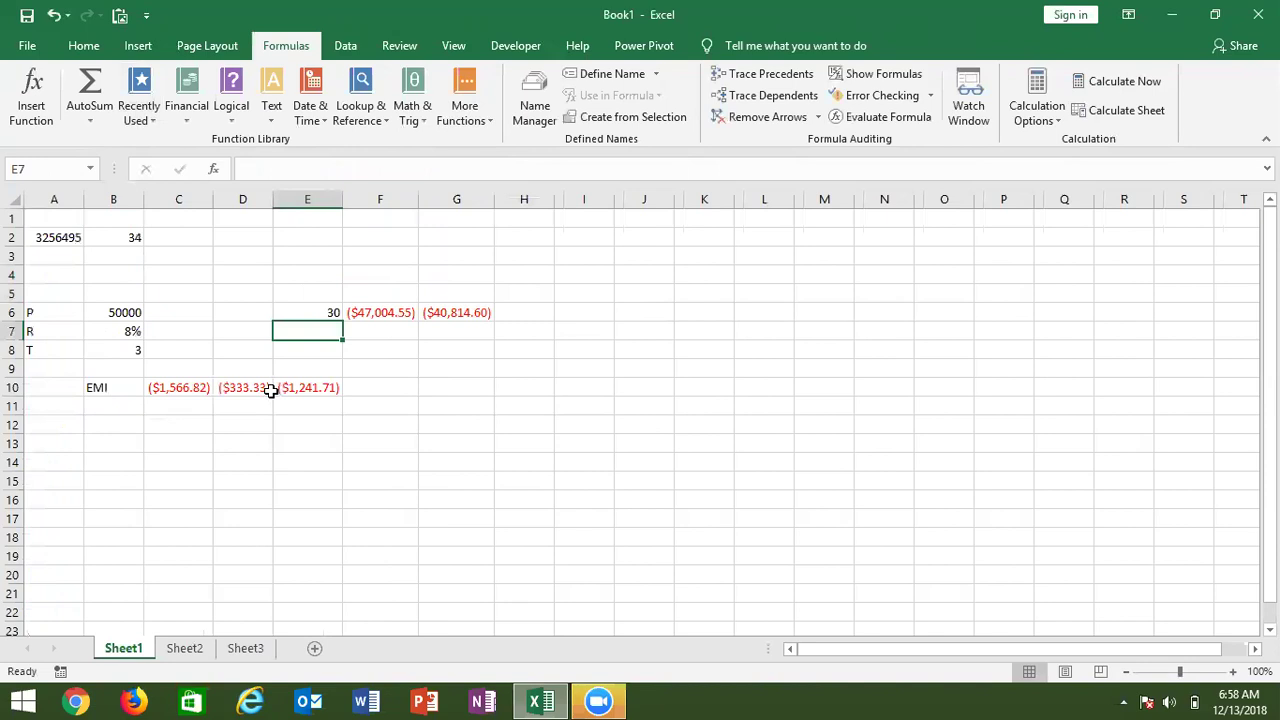
{"action": "left_click", "coordinate": [383, 313]}
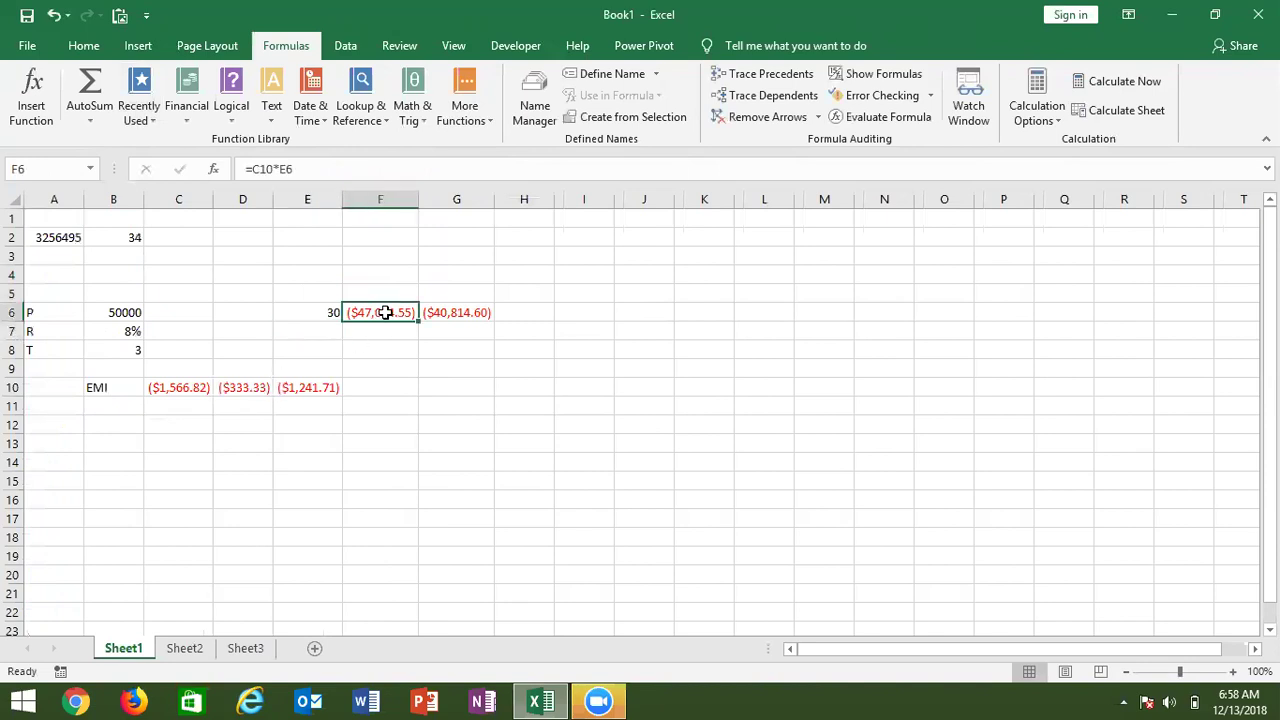
{"action": "left_click", "coordinate": [447, 314]}
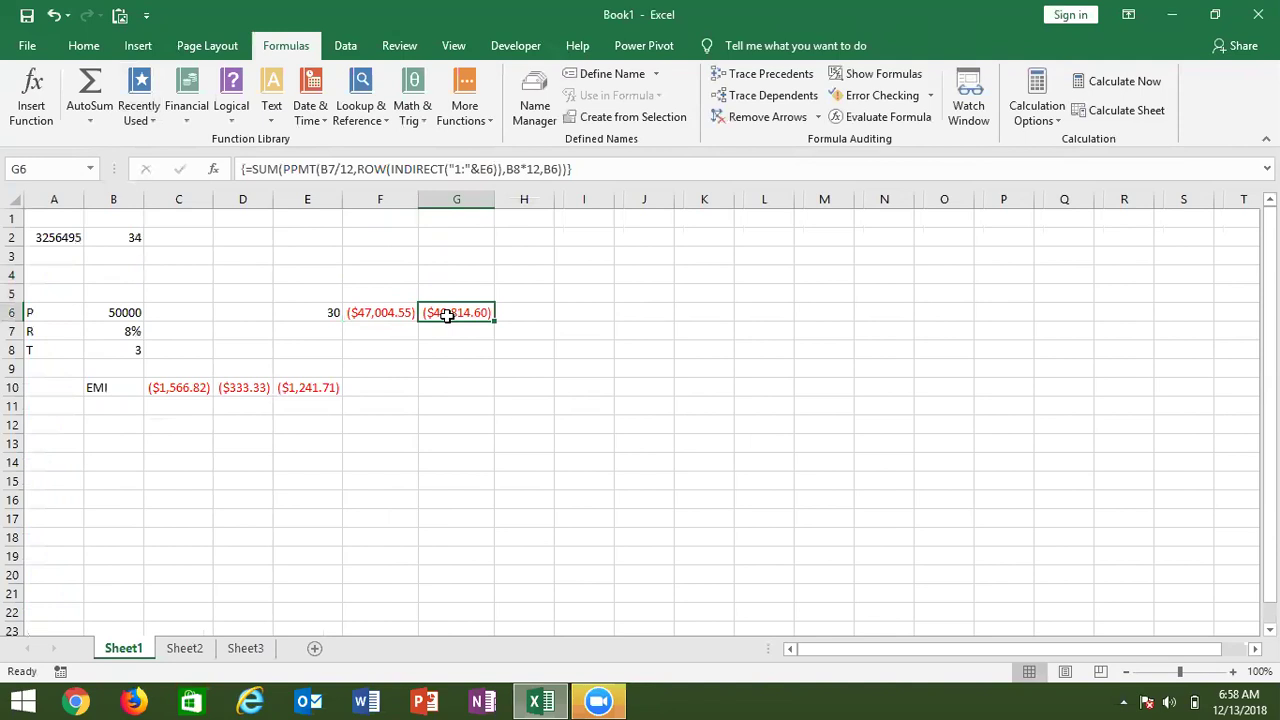
{"action": "left_click", "coordinate": [127, 235]}
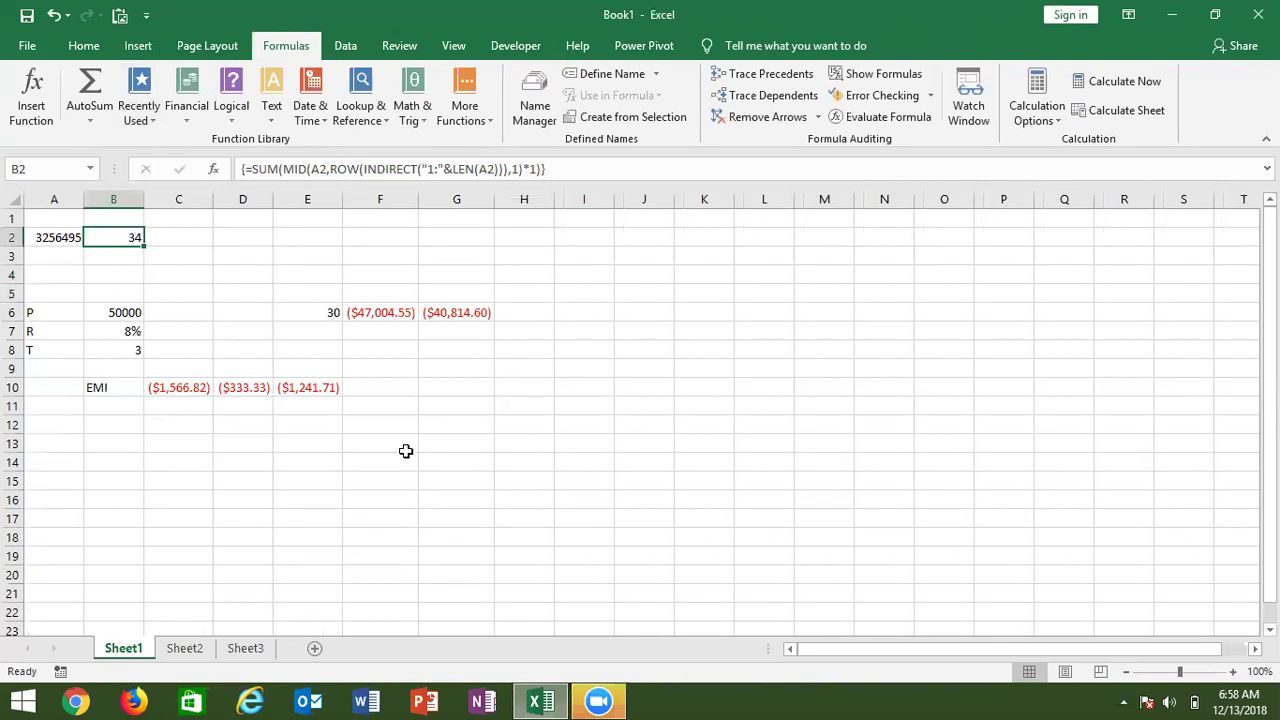
{"action": "left_click", "coordinate": [451, 315]}
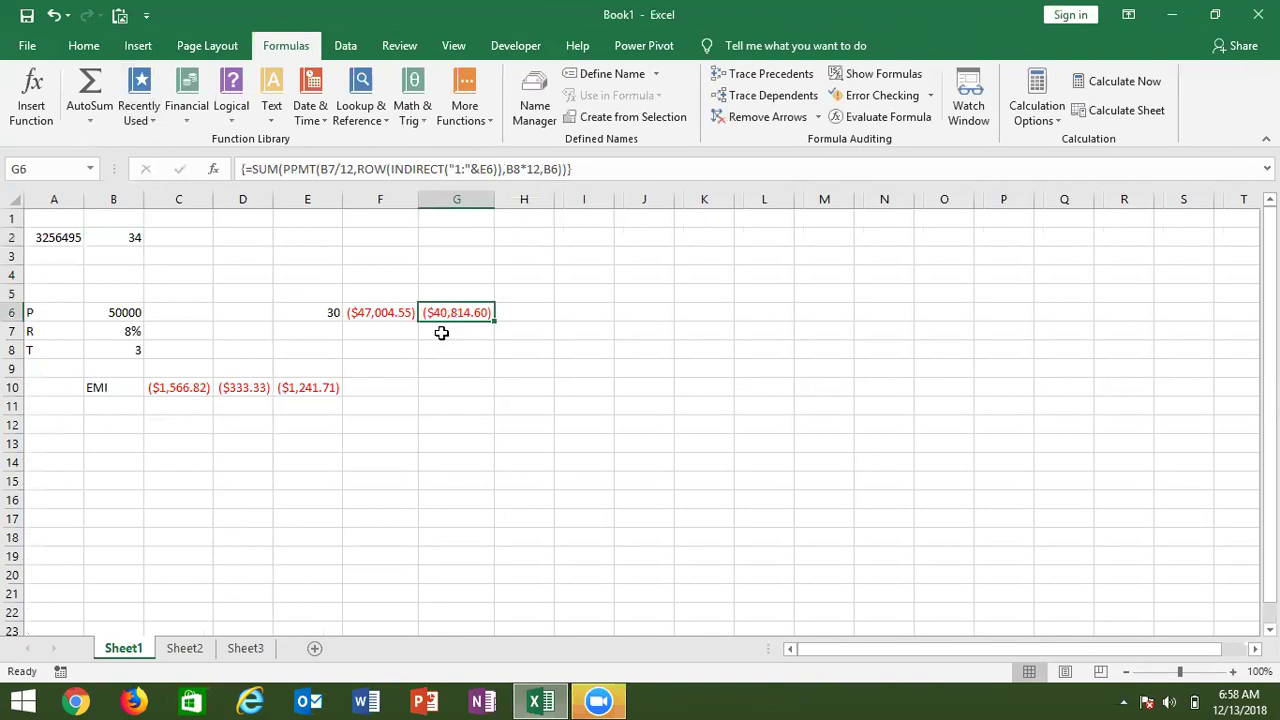
{"action": "left_click", "coordinate": [193, 650]}
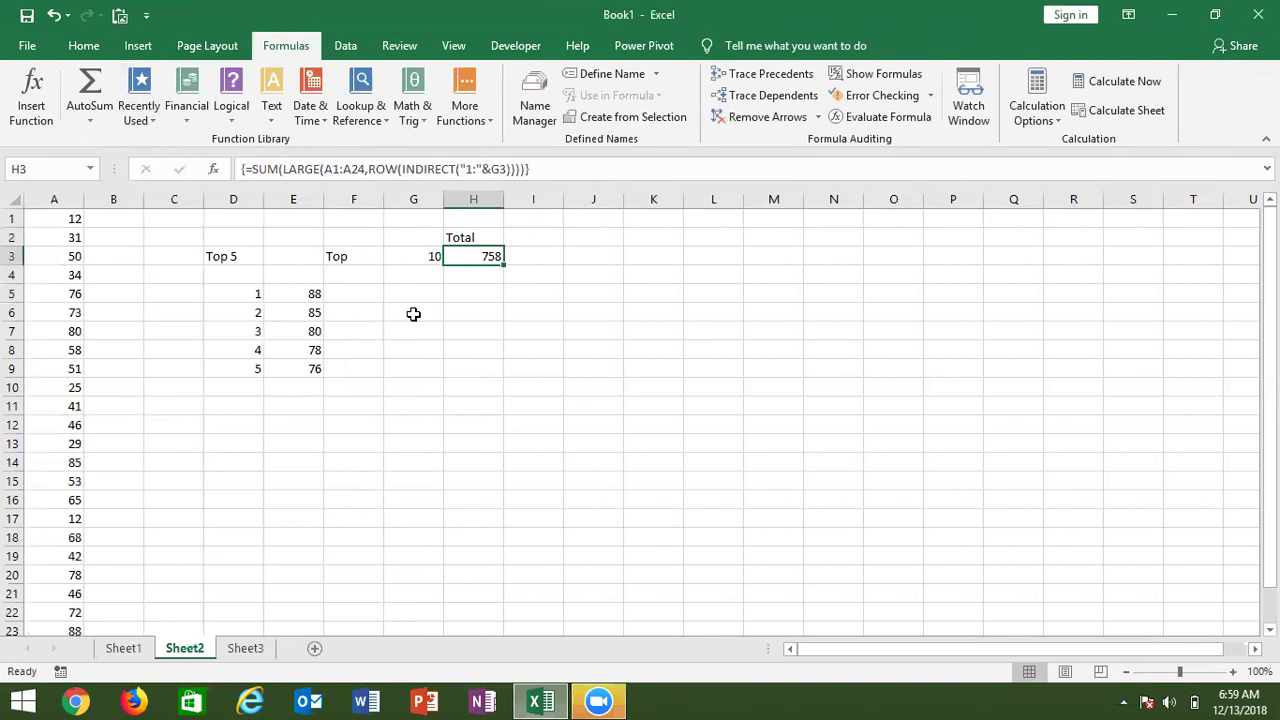
{"action": "left_click", "coordinate": [240, 655]}
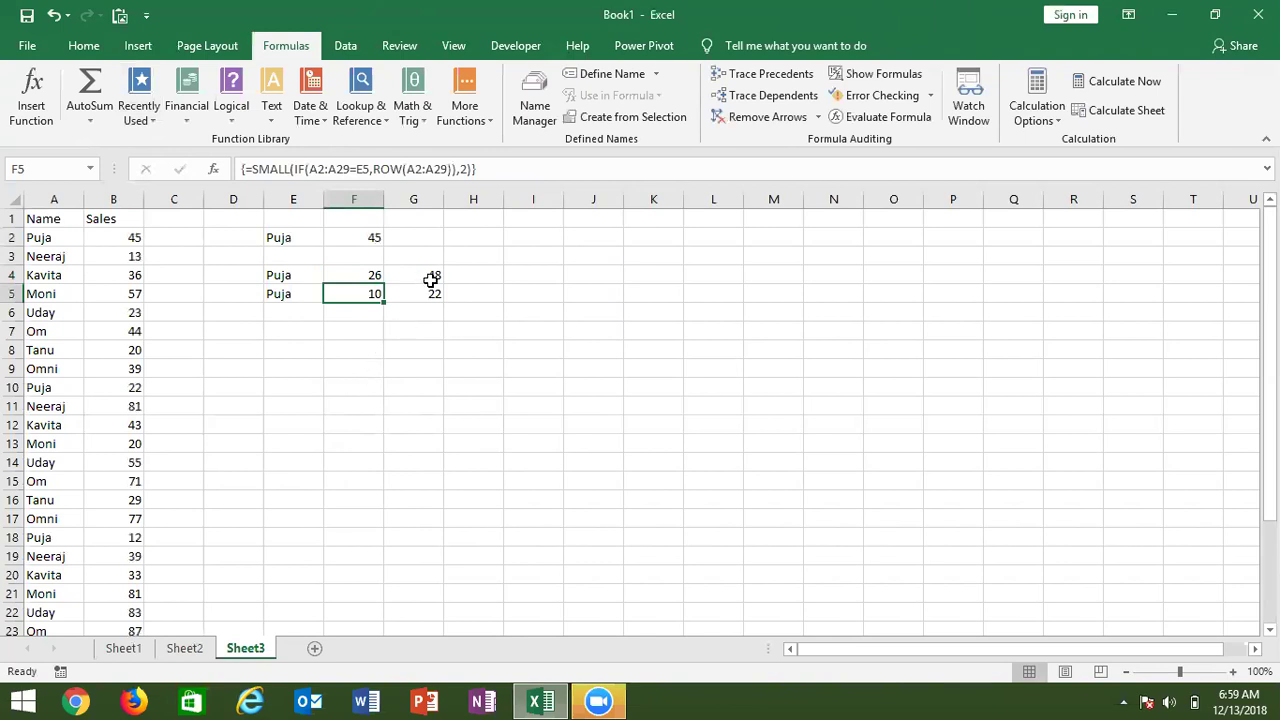
{"action": "left_click", "coordinate": [421, 310]}
{"action": "left_click", "coordinate": [429, 292]}
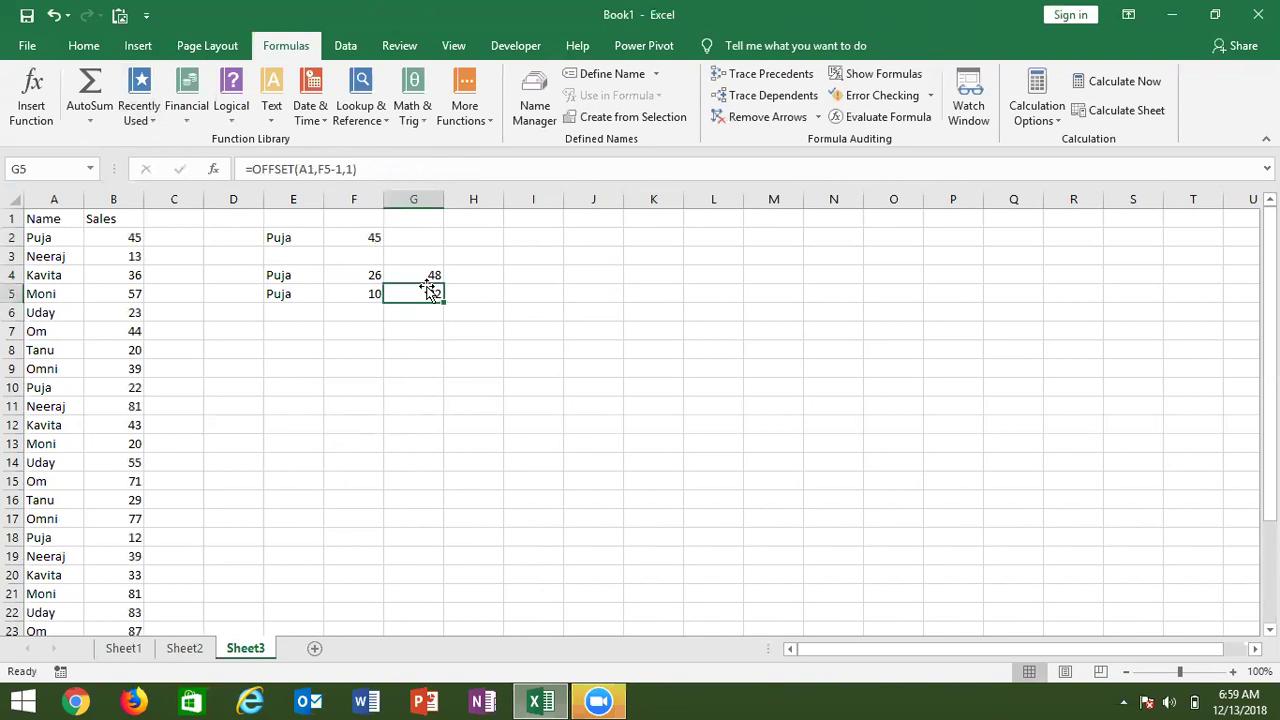
{"action": "left_click", "coordinate": [364, 295]}
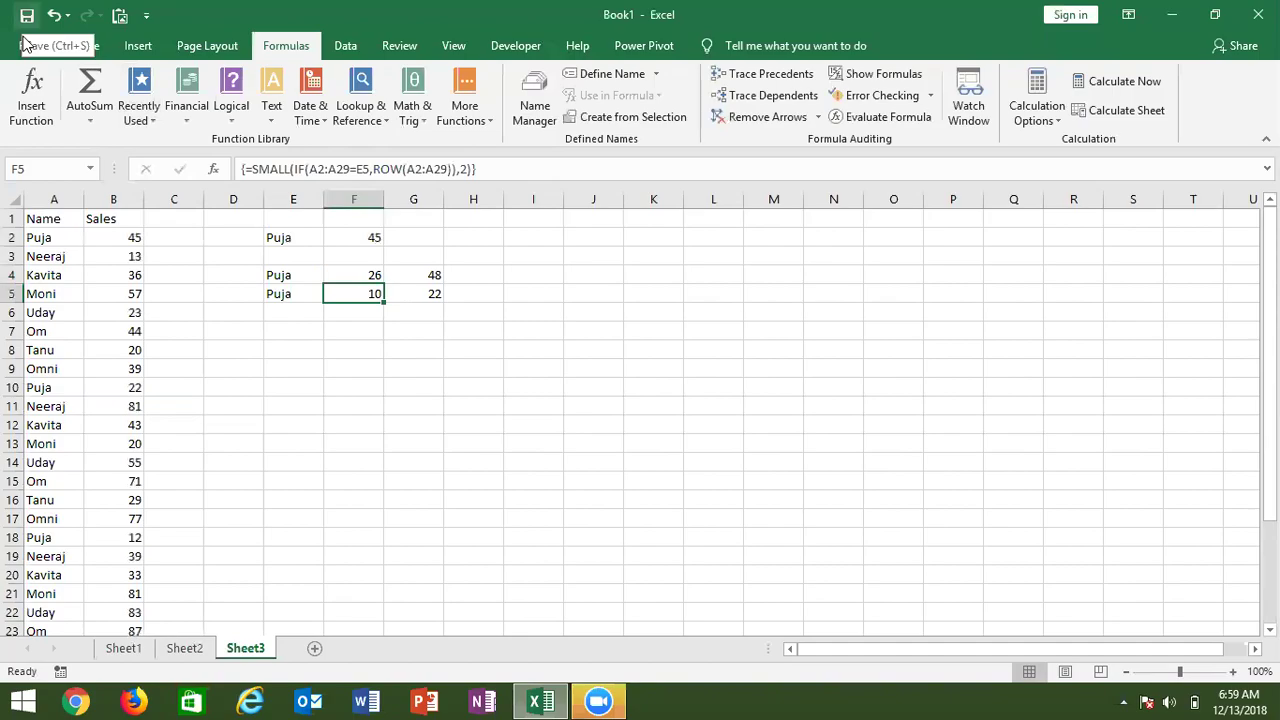
- Save the workbook as Array-3, a macro-enabled workbook, in the D: DVD\Excel folder
{"action": "left_click", "coordinate": [27, 16]}
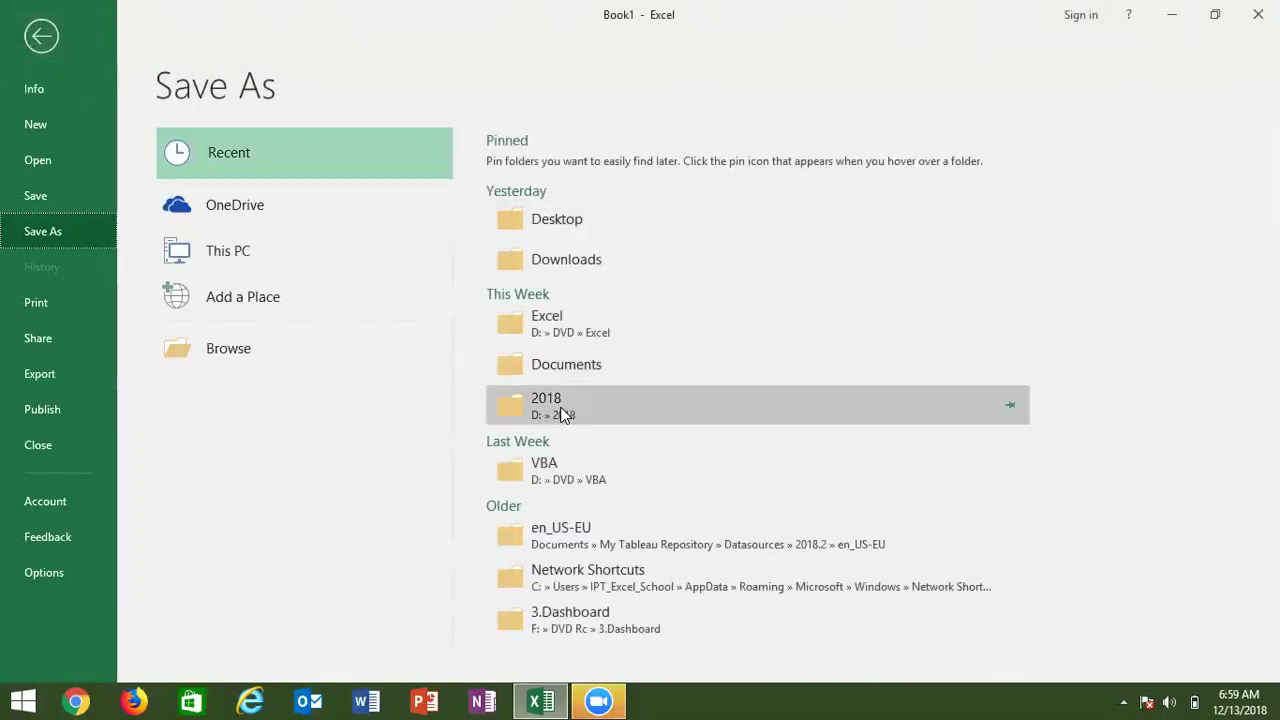
{"action": "left_click", "coordinate": [566, 340]}
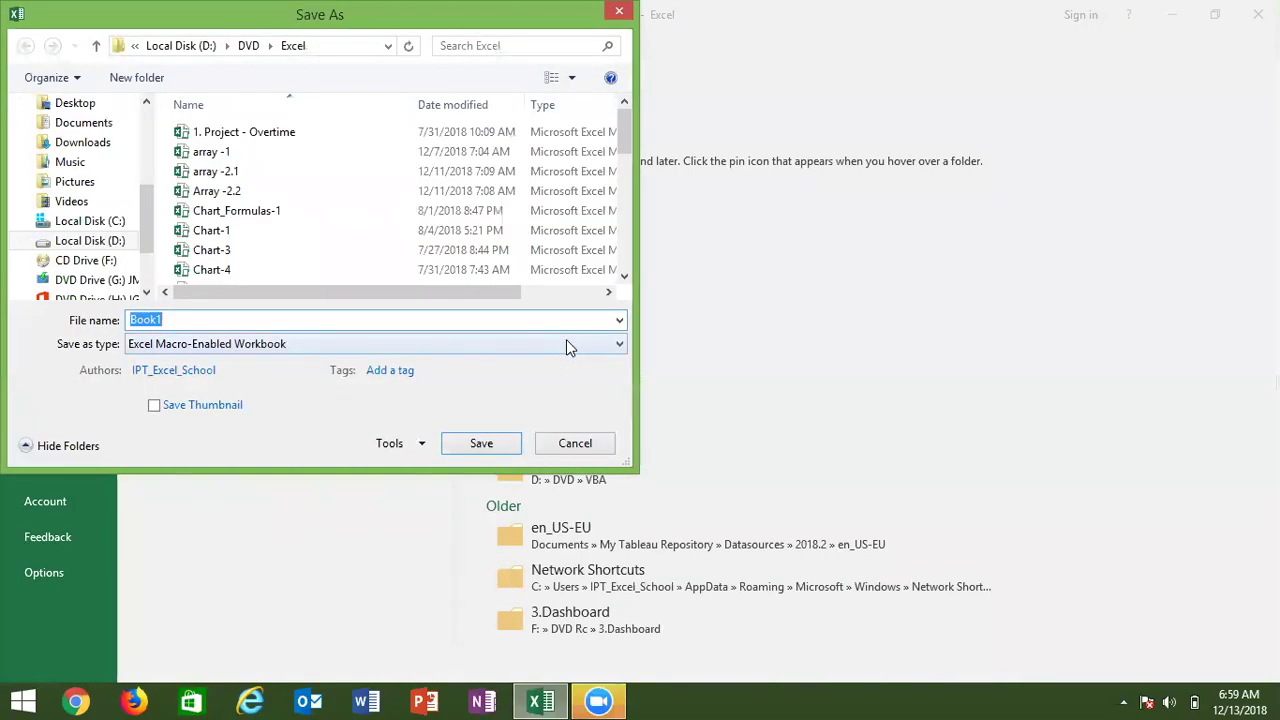
{"action": "type", "text": "A"}
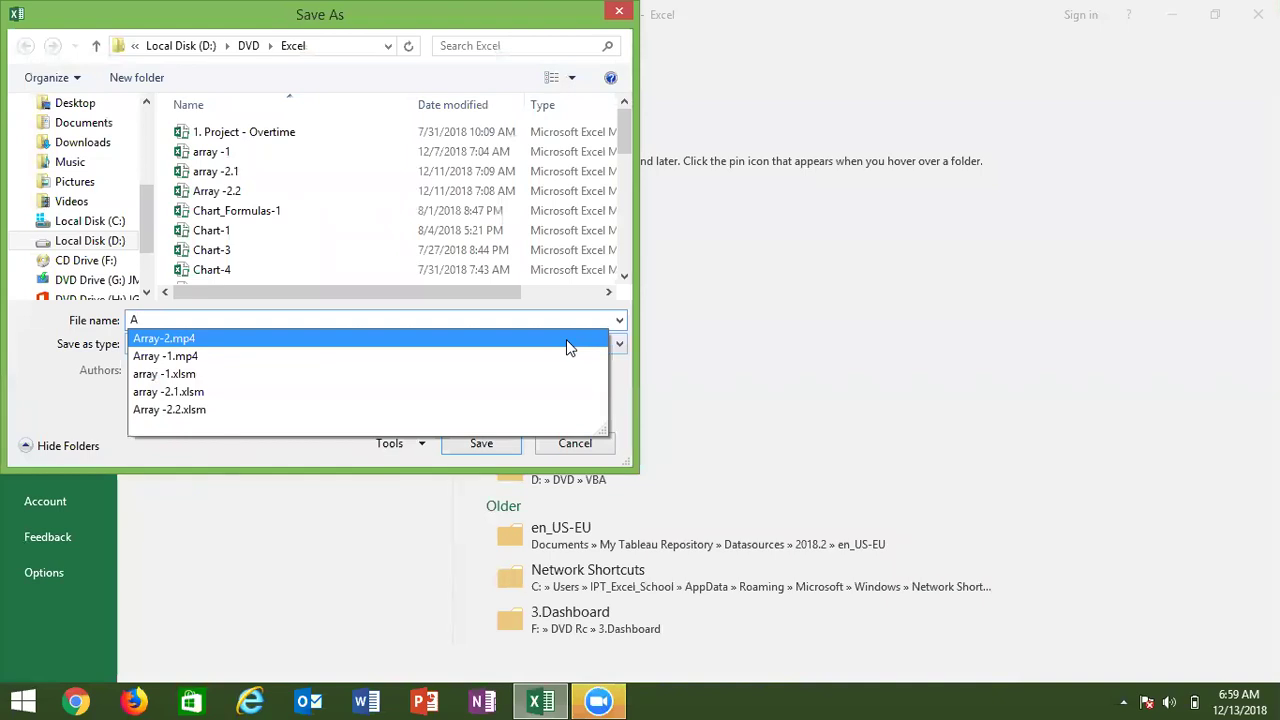
{"action": "type", "text": "rray"}
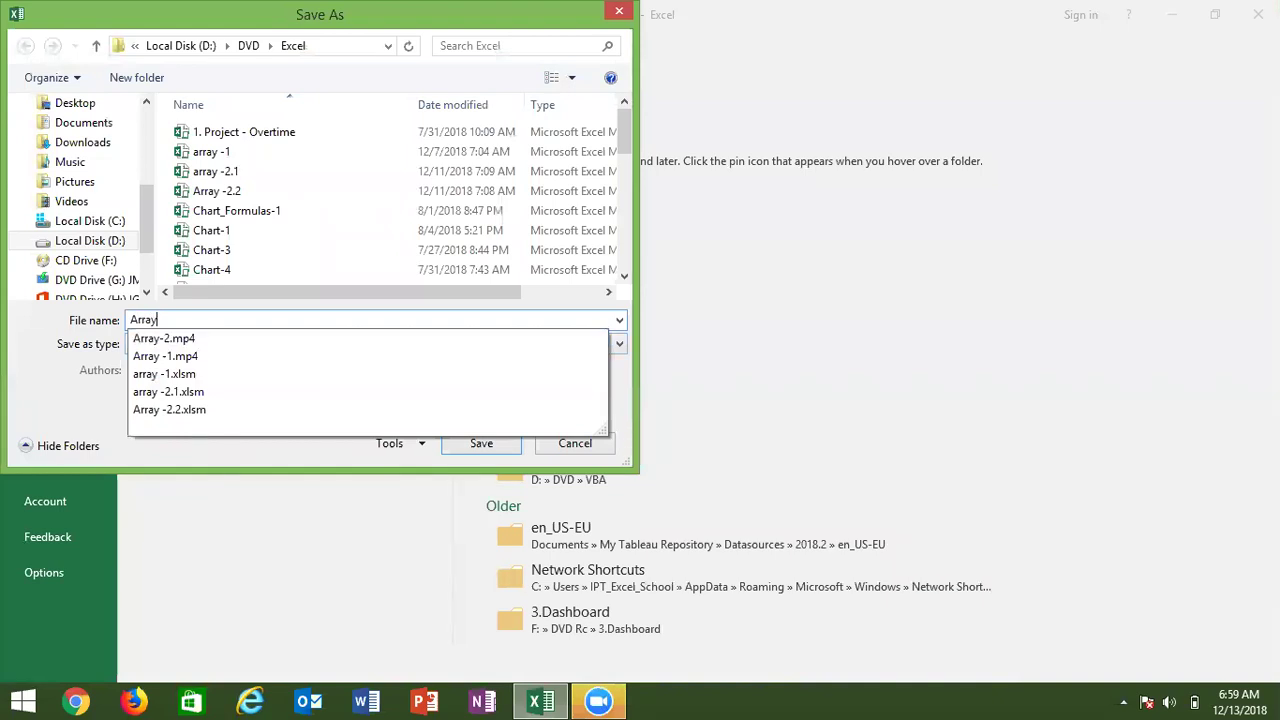
{"action": "type", "text": "-"}
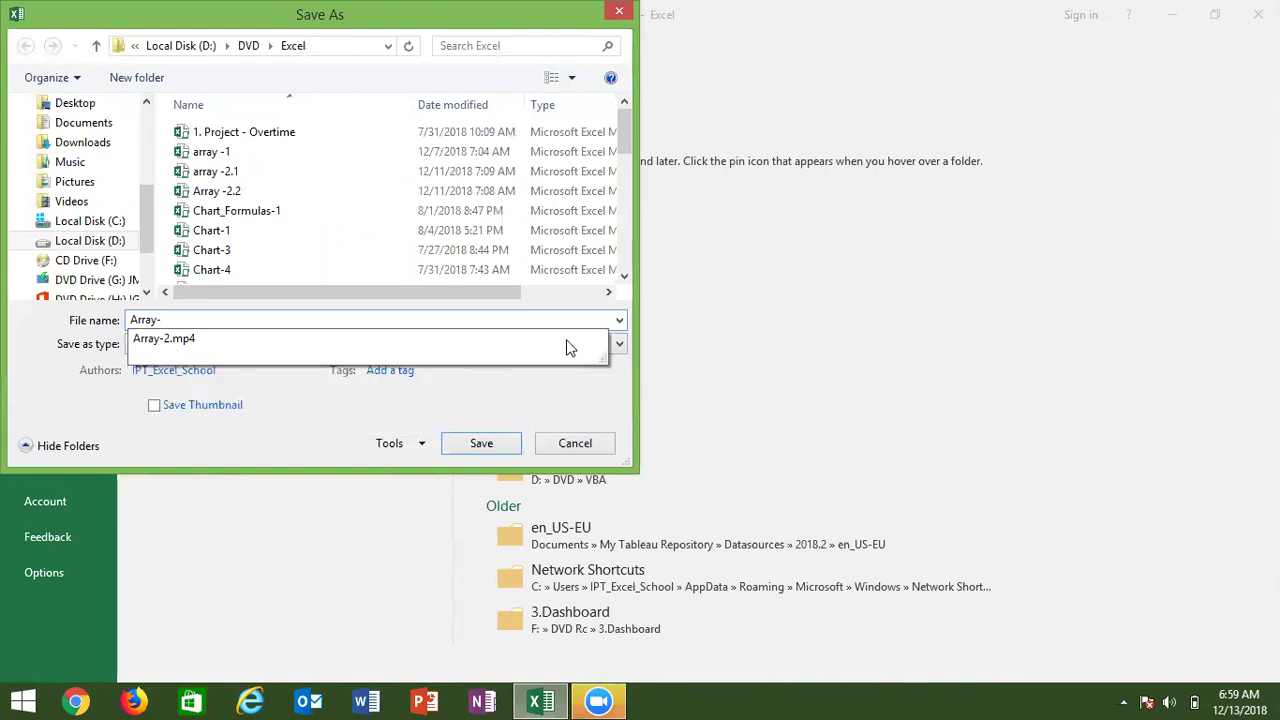
{"action": "type", "text": "3"}
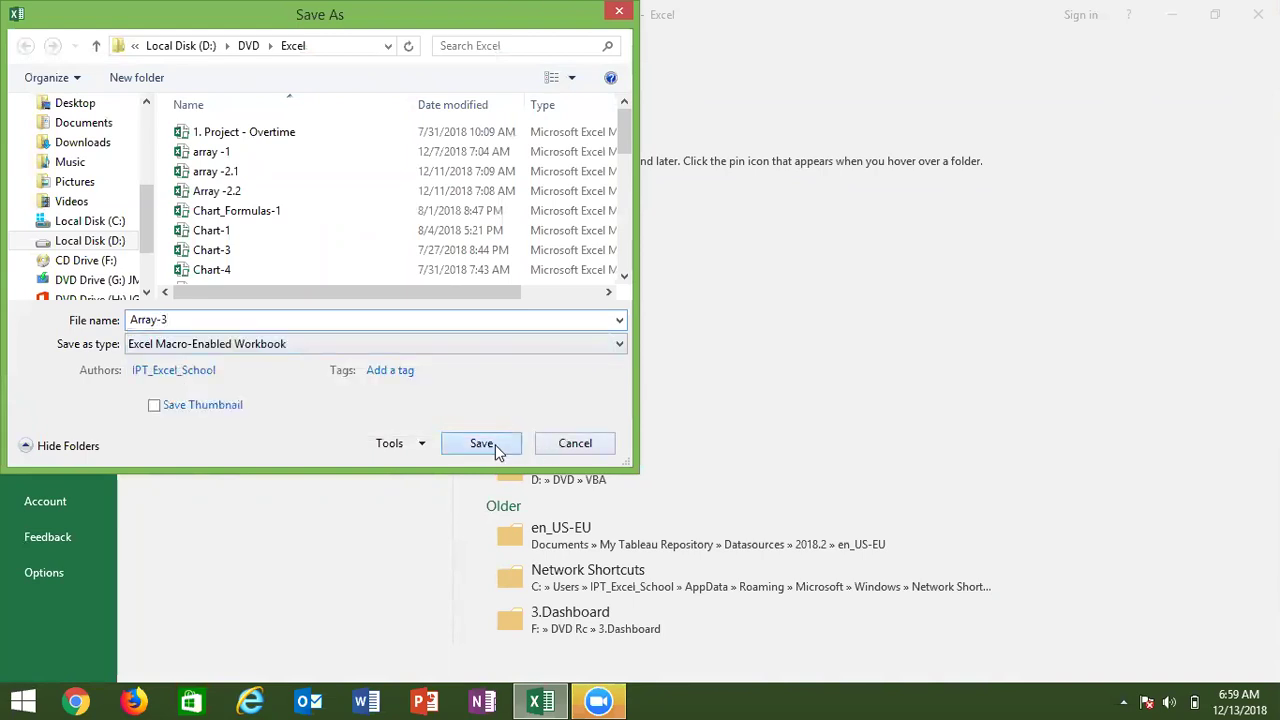
{"action": "left_click", "coordinate": [482, 443]}
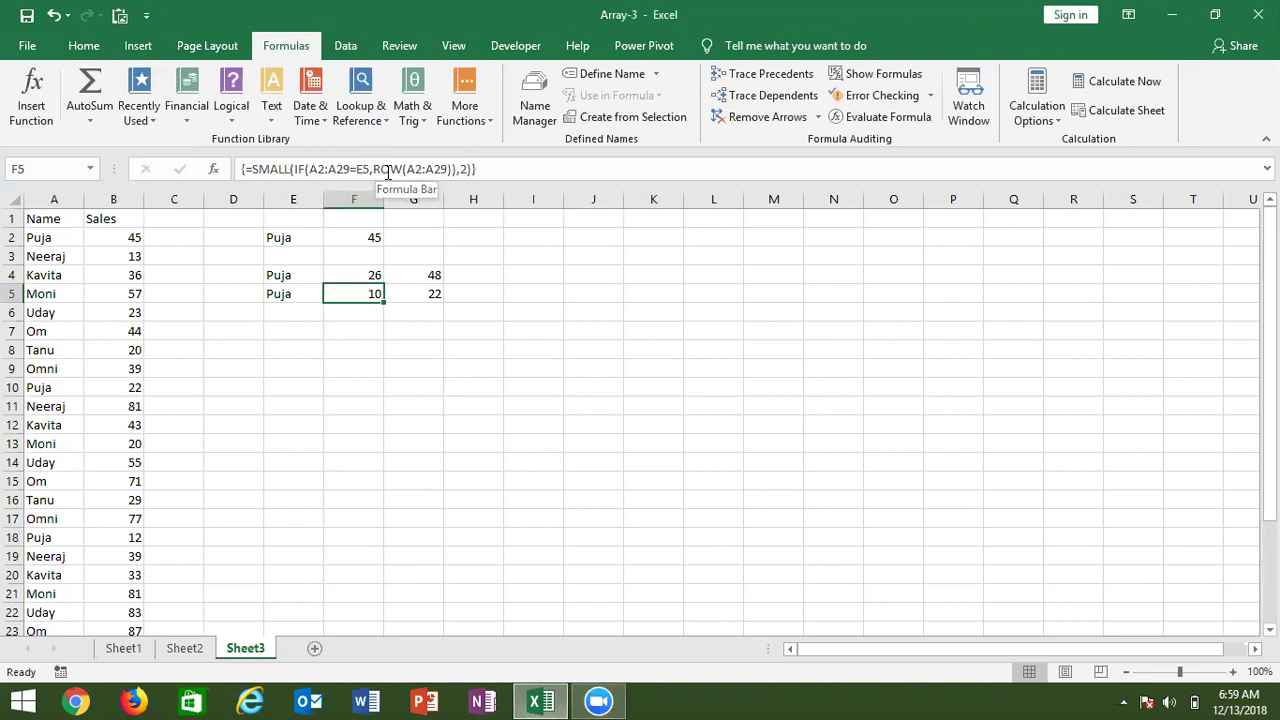
- Review G5's OFFSET formula, then close the Array-3 window to return to the desktop
{"action": "left_click", "coordinate": [411, 289]}
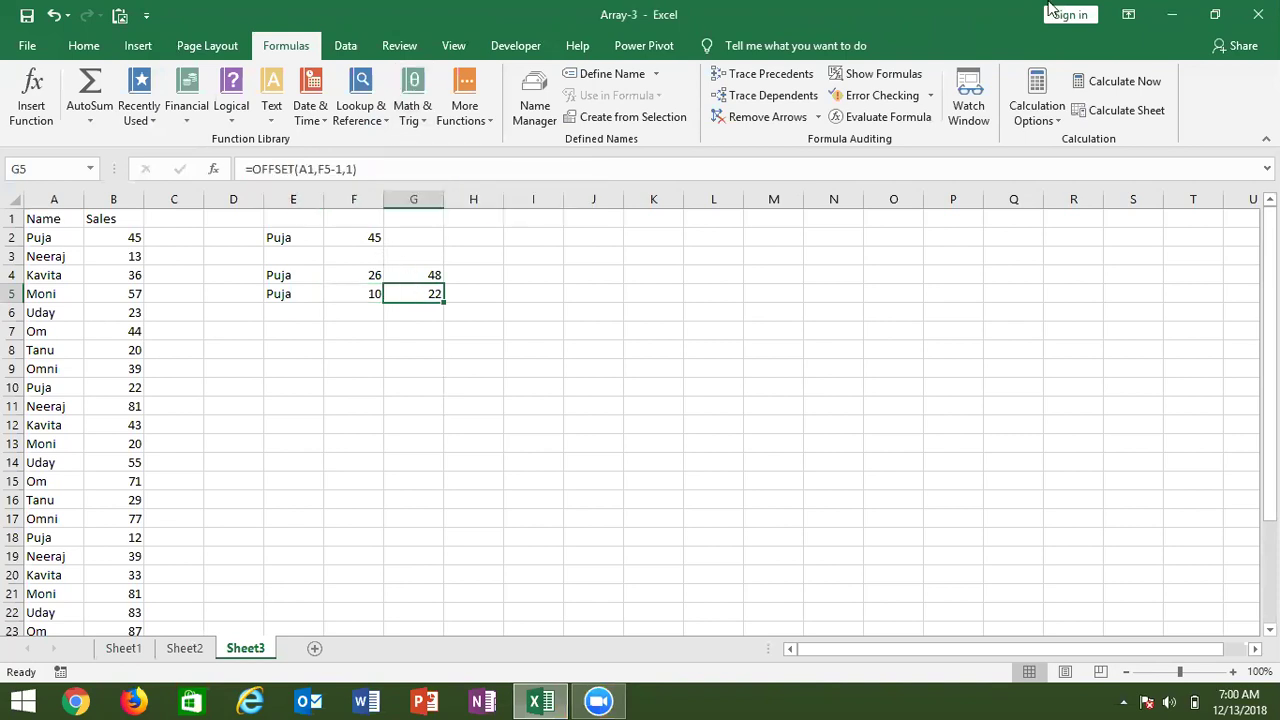
{"action": "left_click", "coordinate": [1258, 14]}
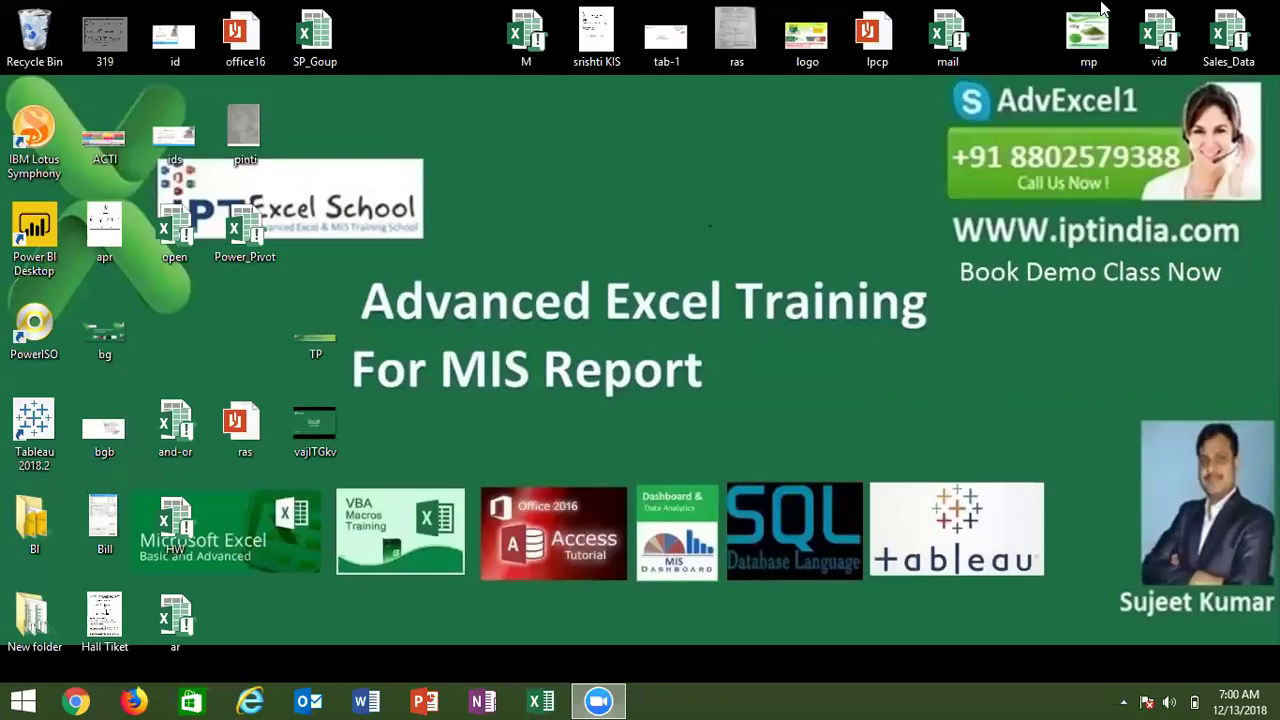